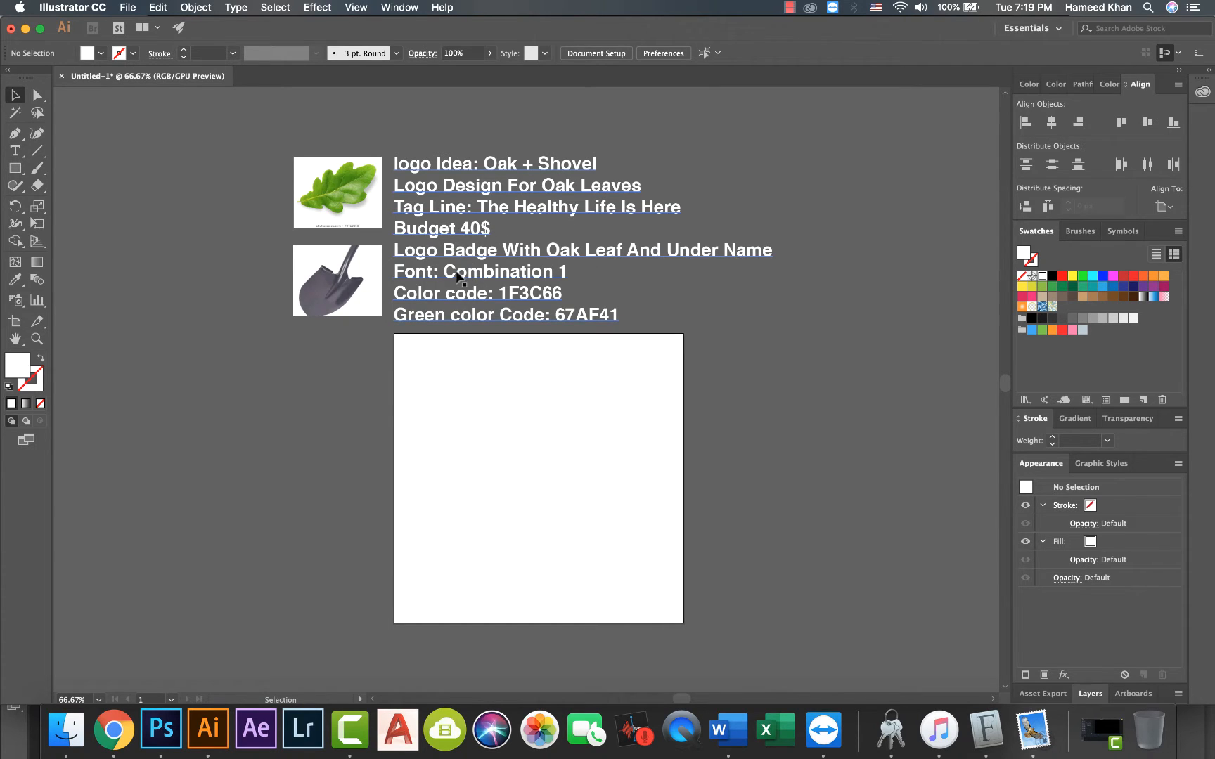
scroll(467, 453, down, 1)
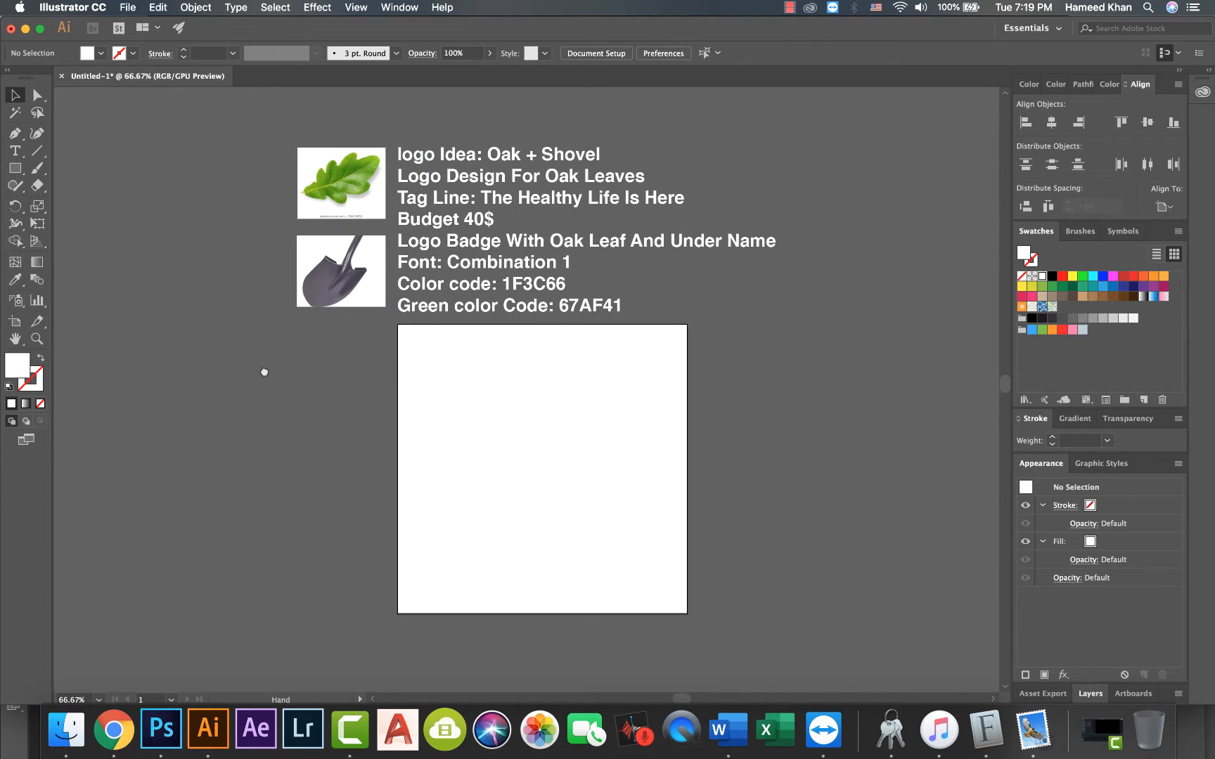
key(shift+o)
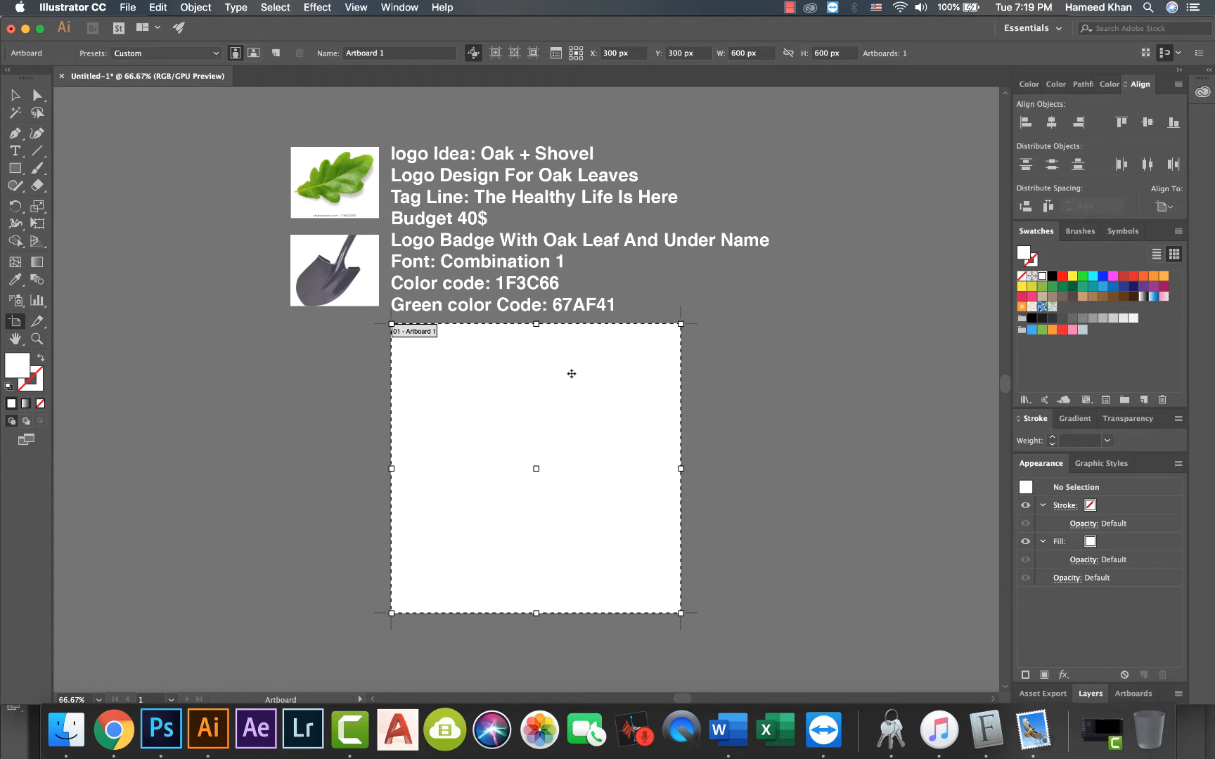
key(v)
drag(523, 410, 525, 418)
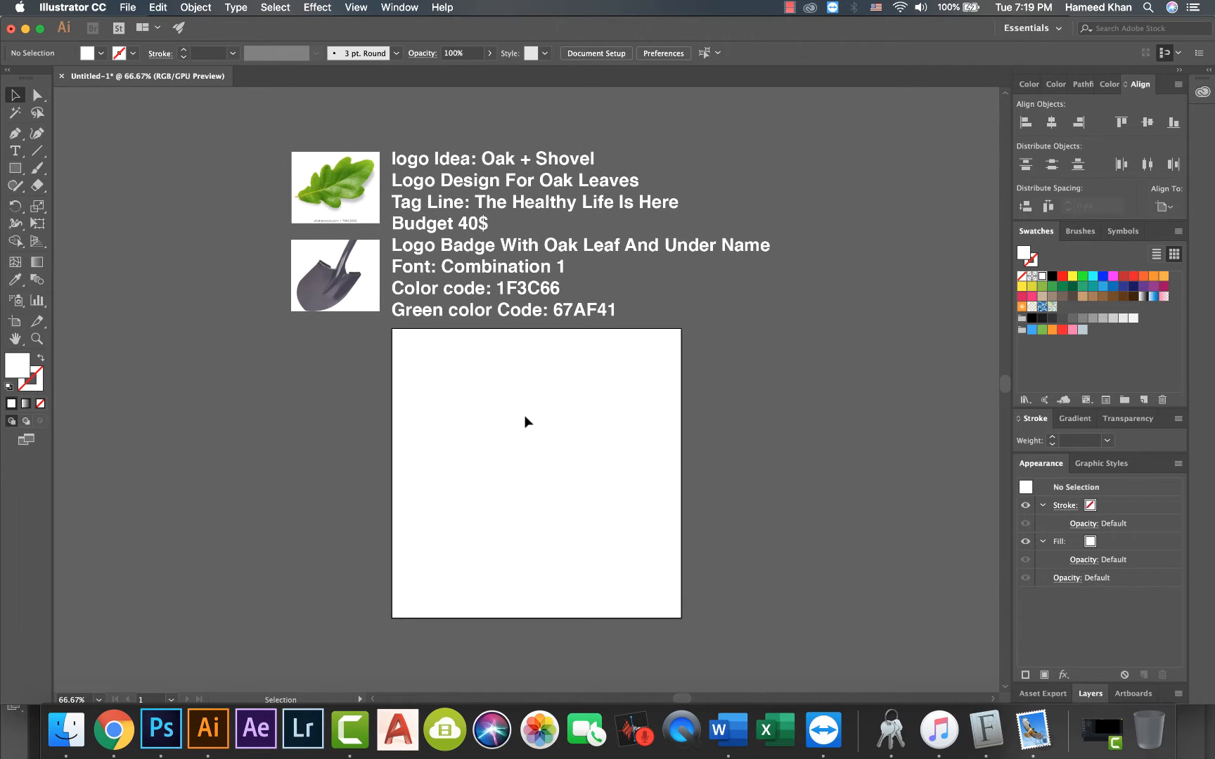
key(a)
key(v)
drag(600, 450, 589, 444)
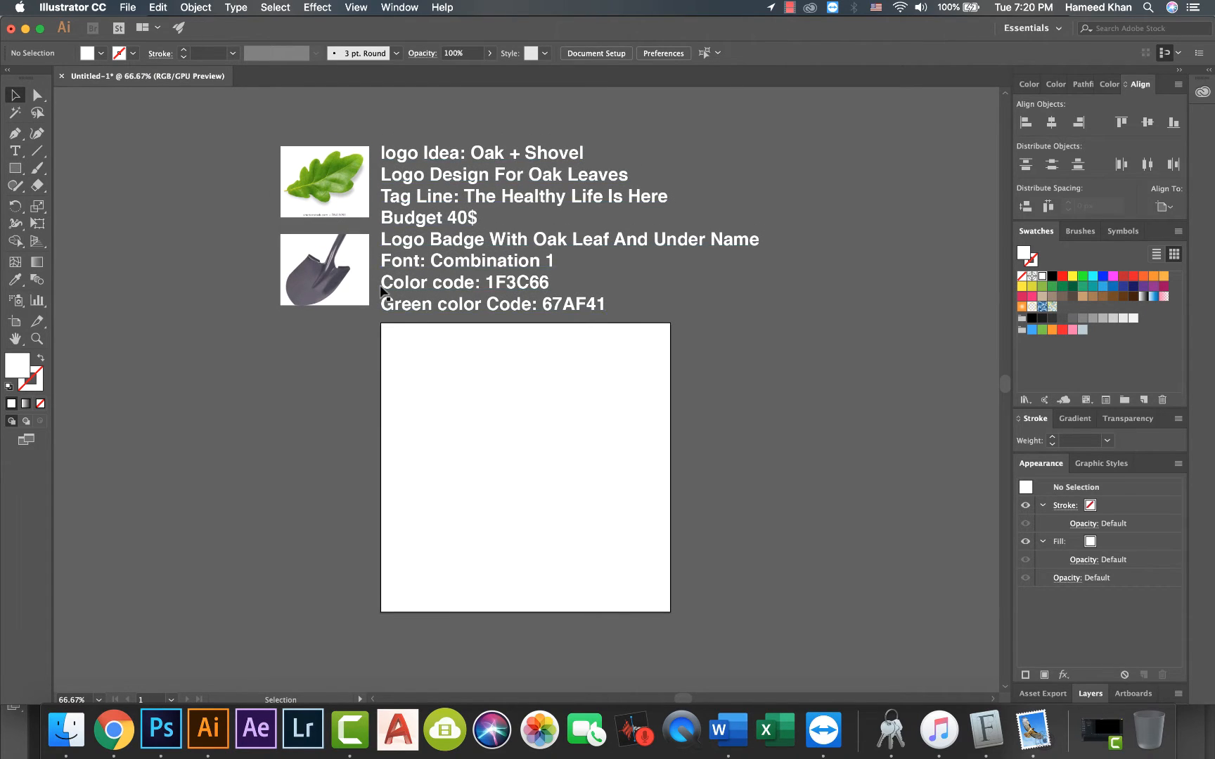
Step: Draw a white rectangle without stroke, about 228 × 100 px, near the middle of the artboard
key(super+equal)
key(super+equal)
drag(529, 523, 518, 388)
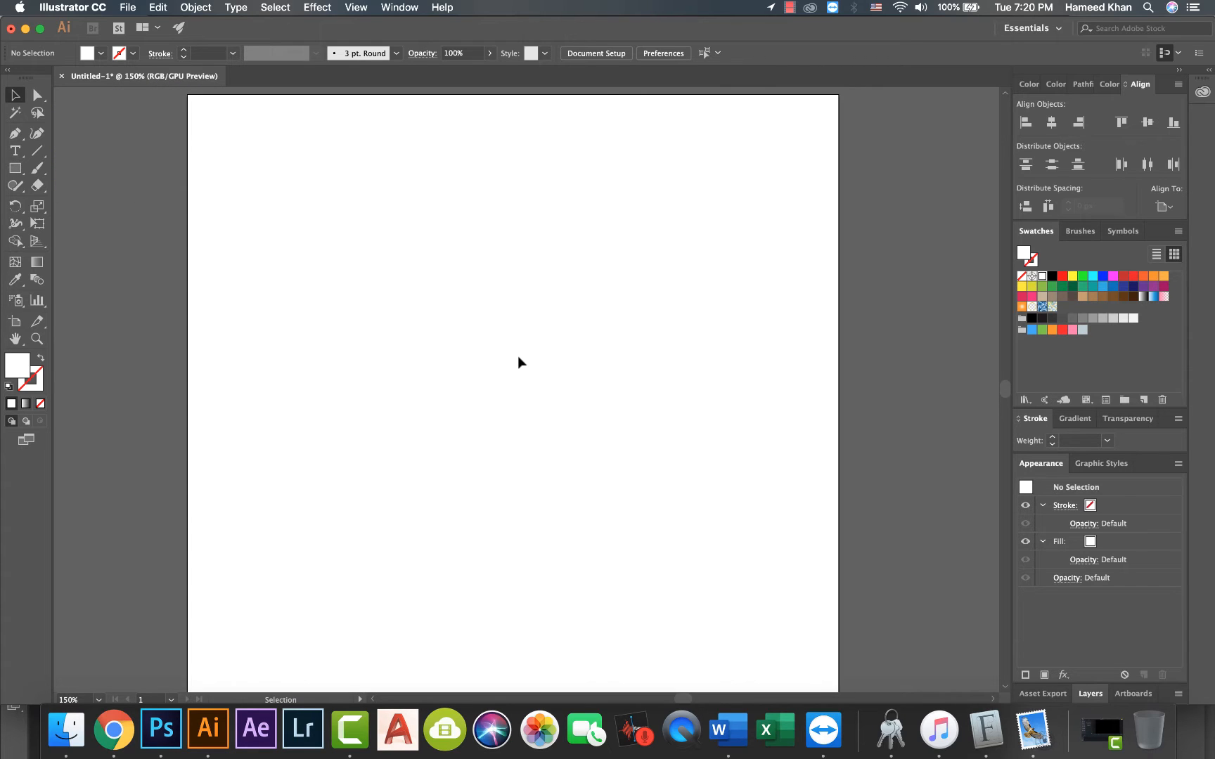
click(11, 171)
drag(736, 364, 489, 473)
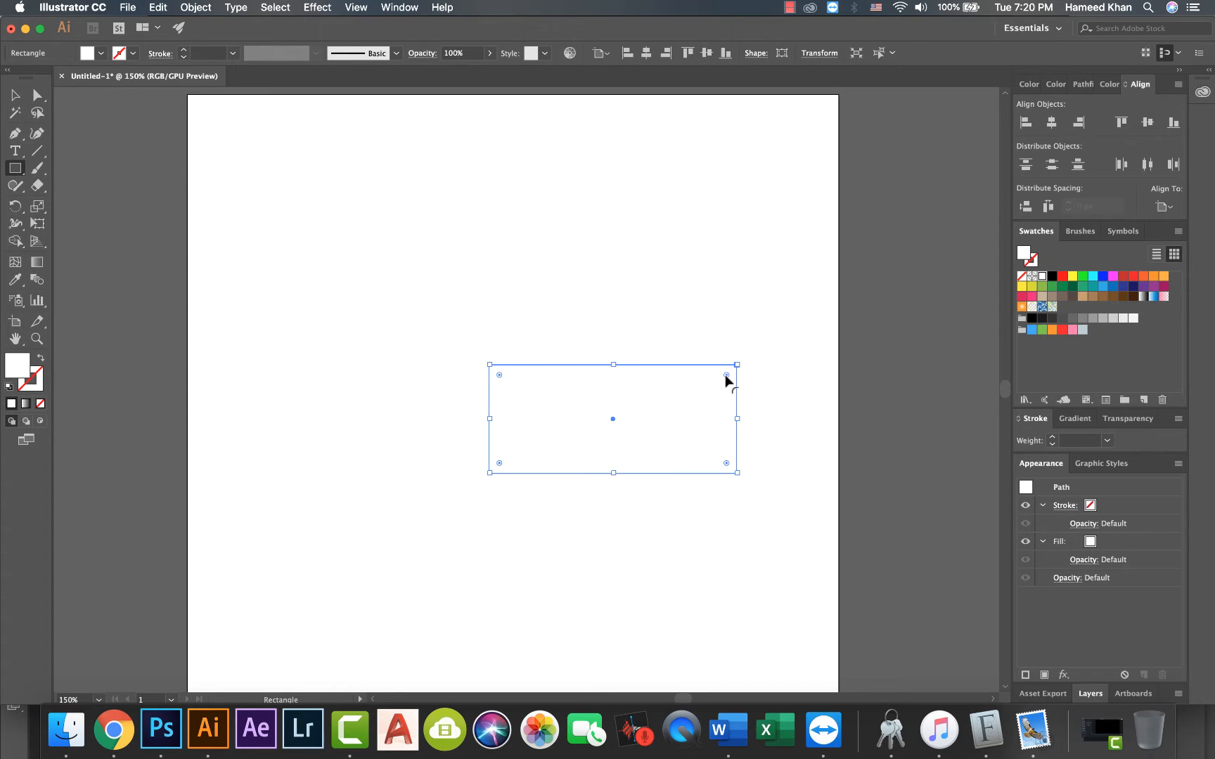
Step: Round both right-hand corners of the rectangle to 50 px, giving it a semicircular end
key(a)
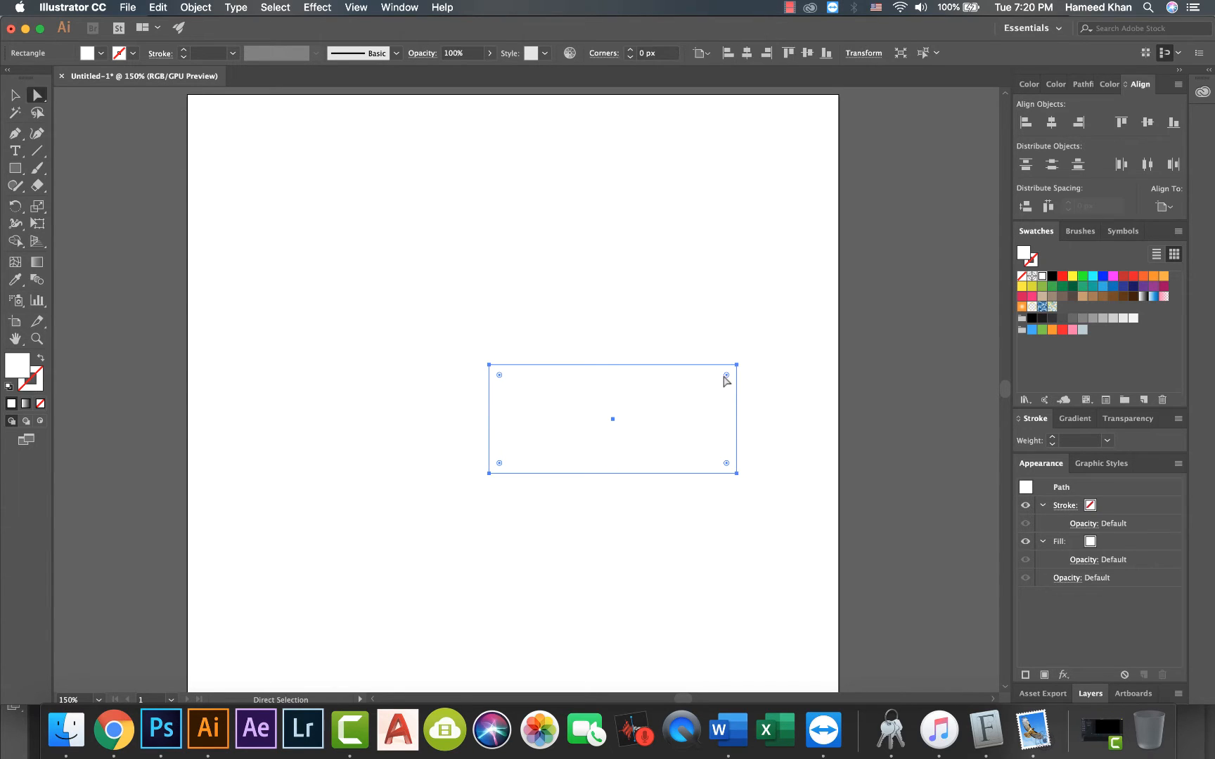
click(736, 366)
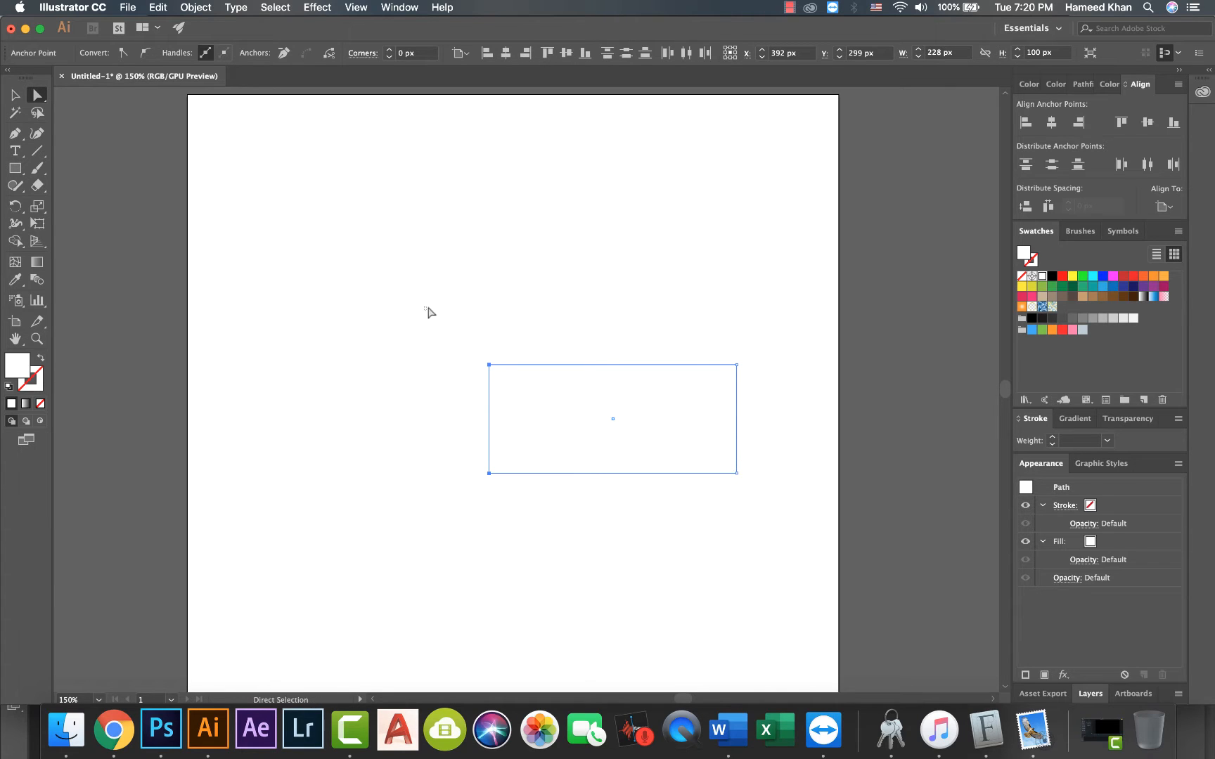
drag(426, 308, 535, 521)
drag(727, 376, 409, 395)
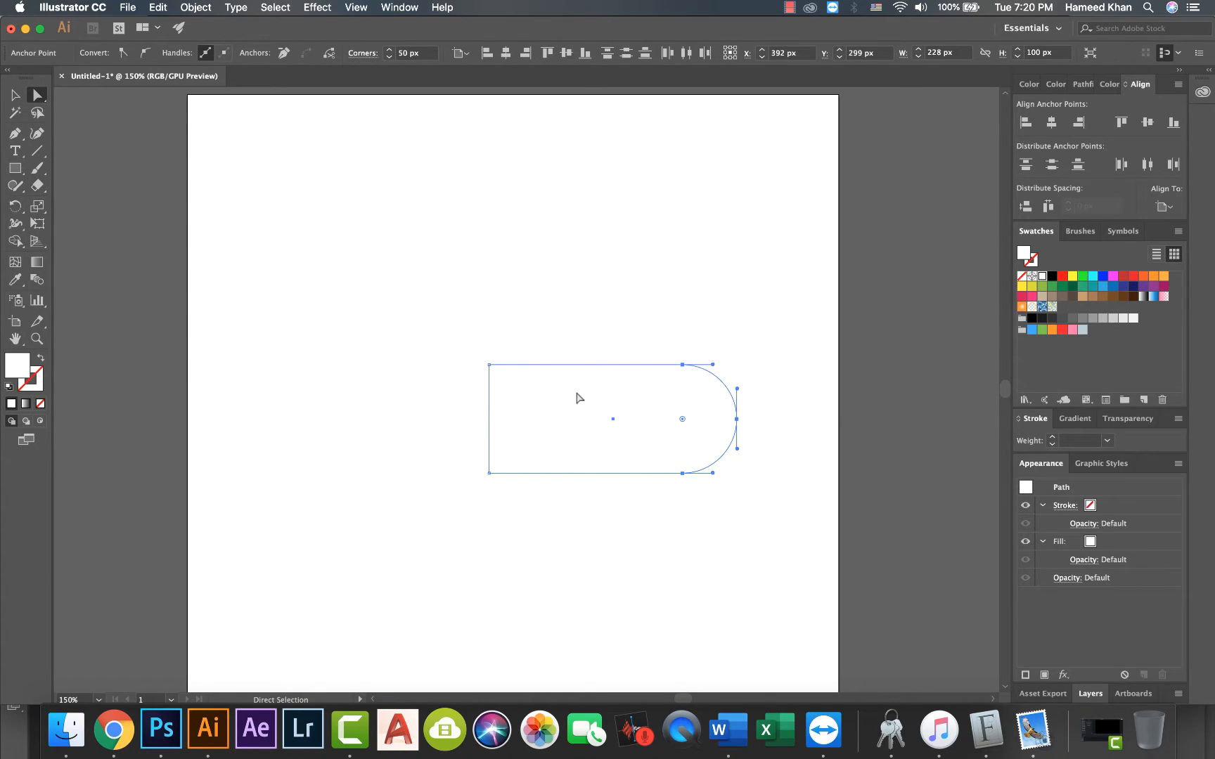
key(v)
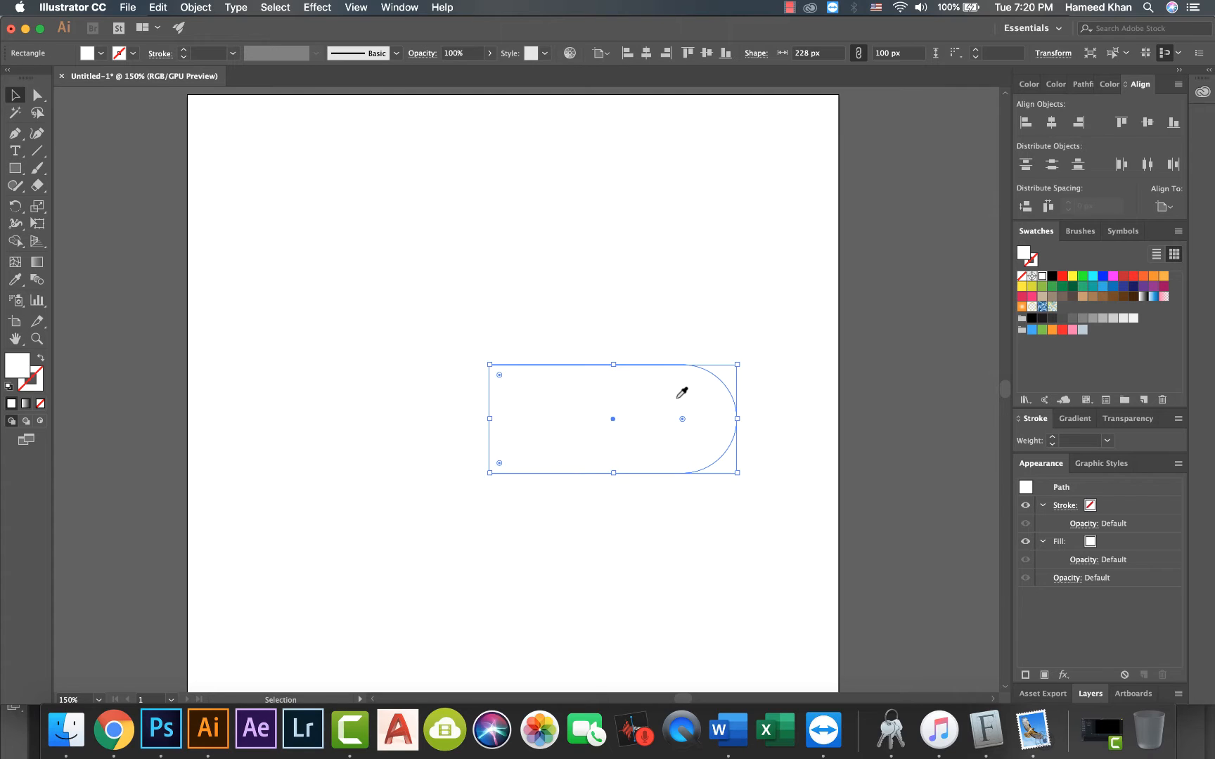
Step: Fill the rounded shape with the dark gray sampled from the canvas and rotate it by 35°
click(910, 374)
right_click(630, 413)
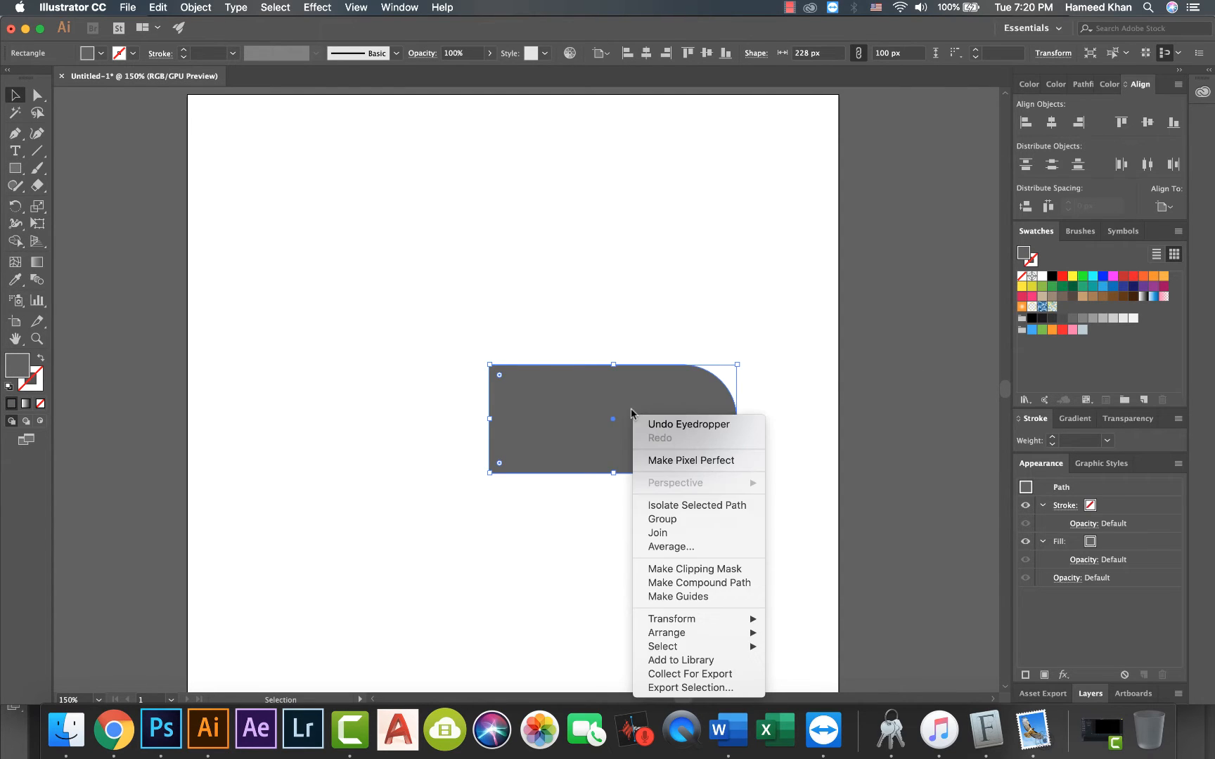
mouse_move(675, 618)
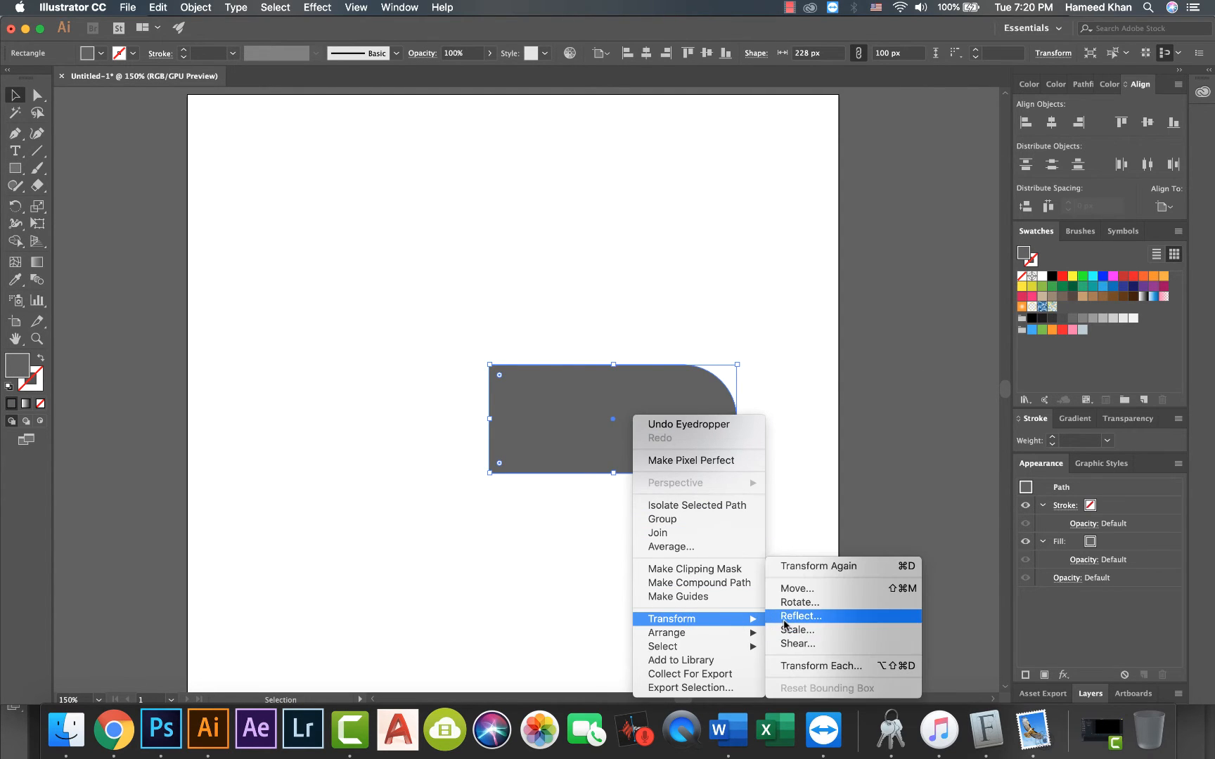
click(782, 602)
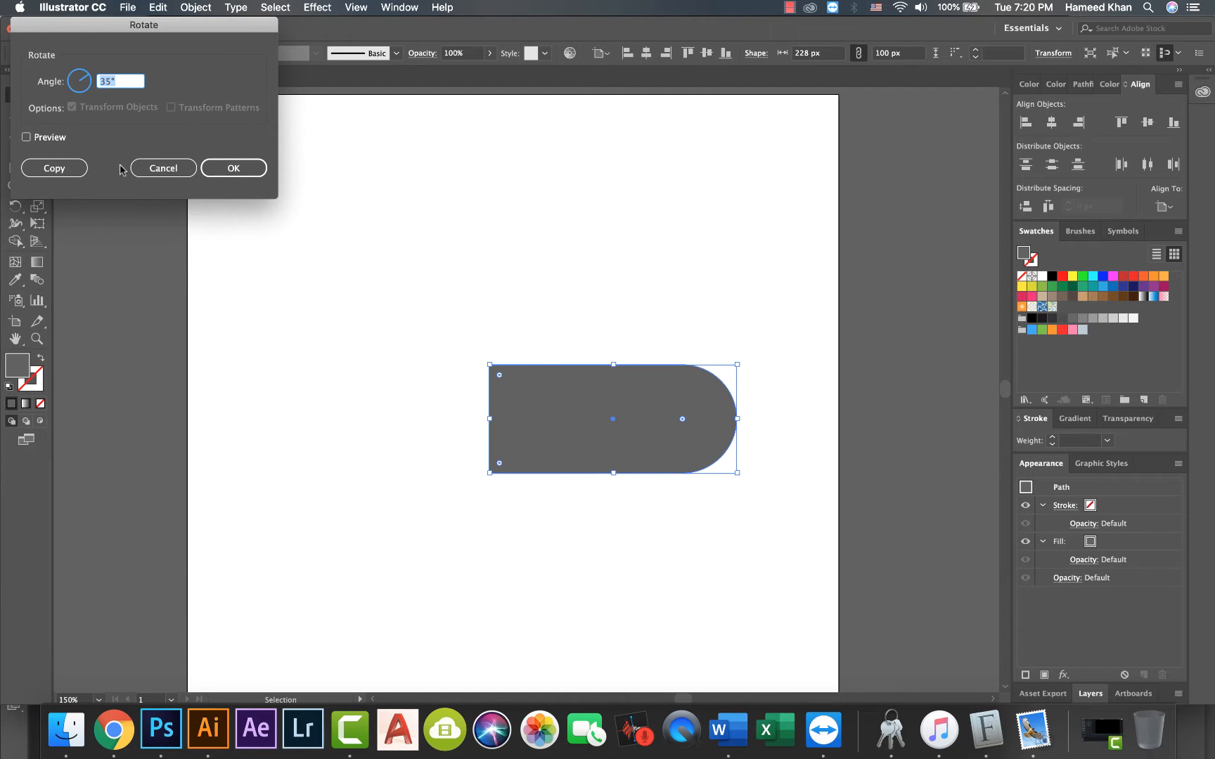
drag(76, 34, 530, 185)
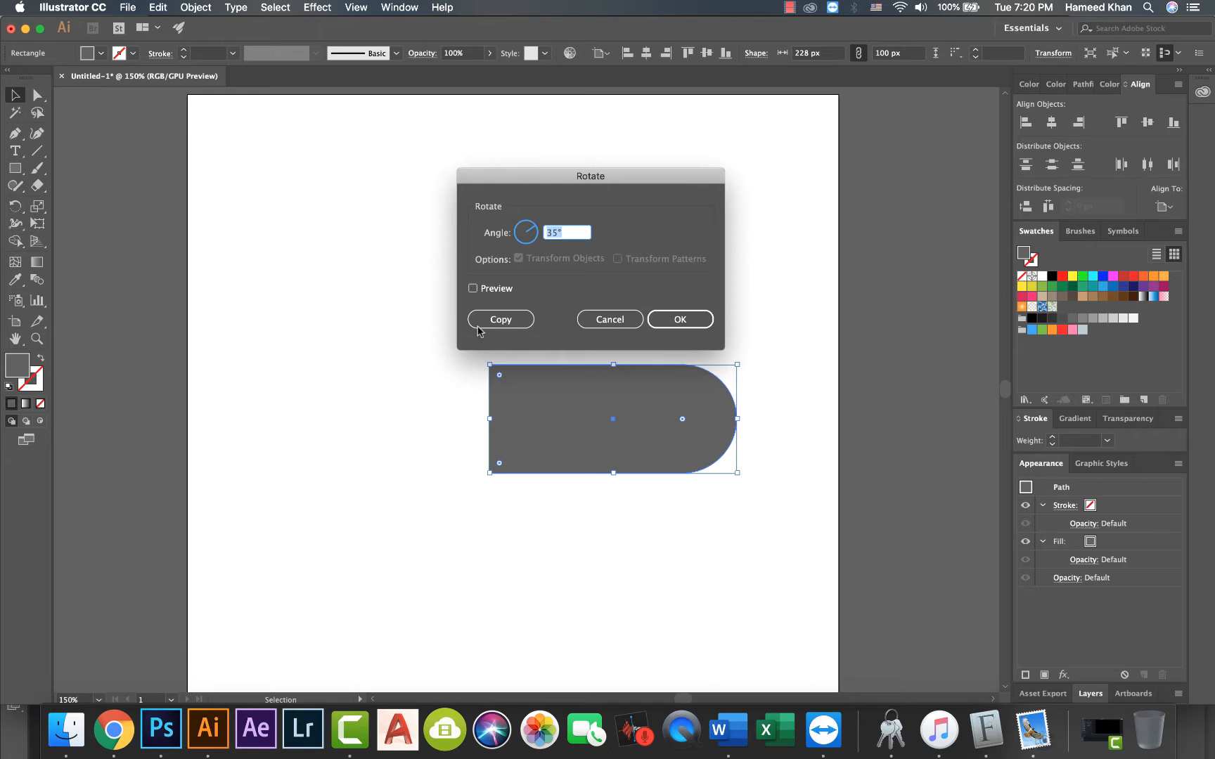
click(485, 290)
key(Return)
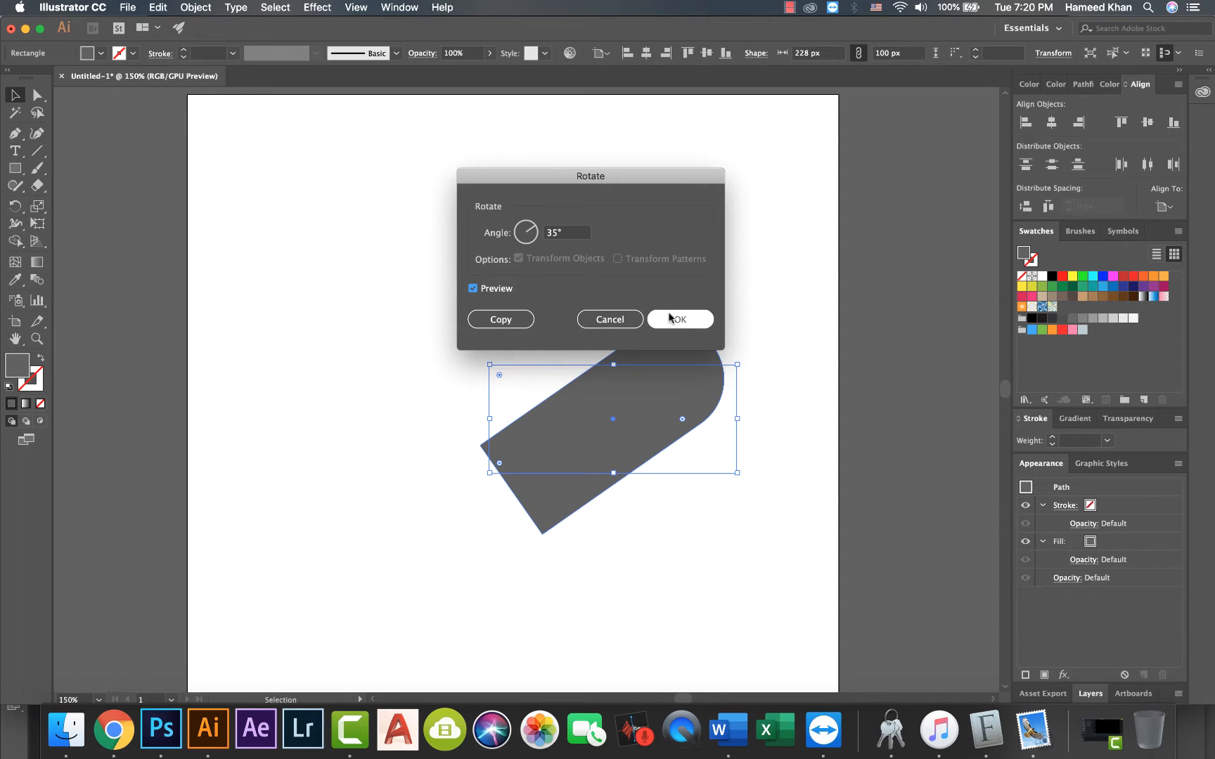
click(547, 392)
key(super+1)
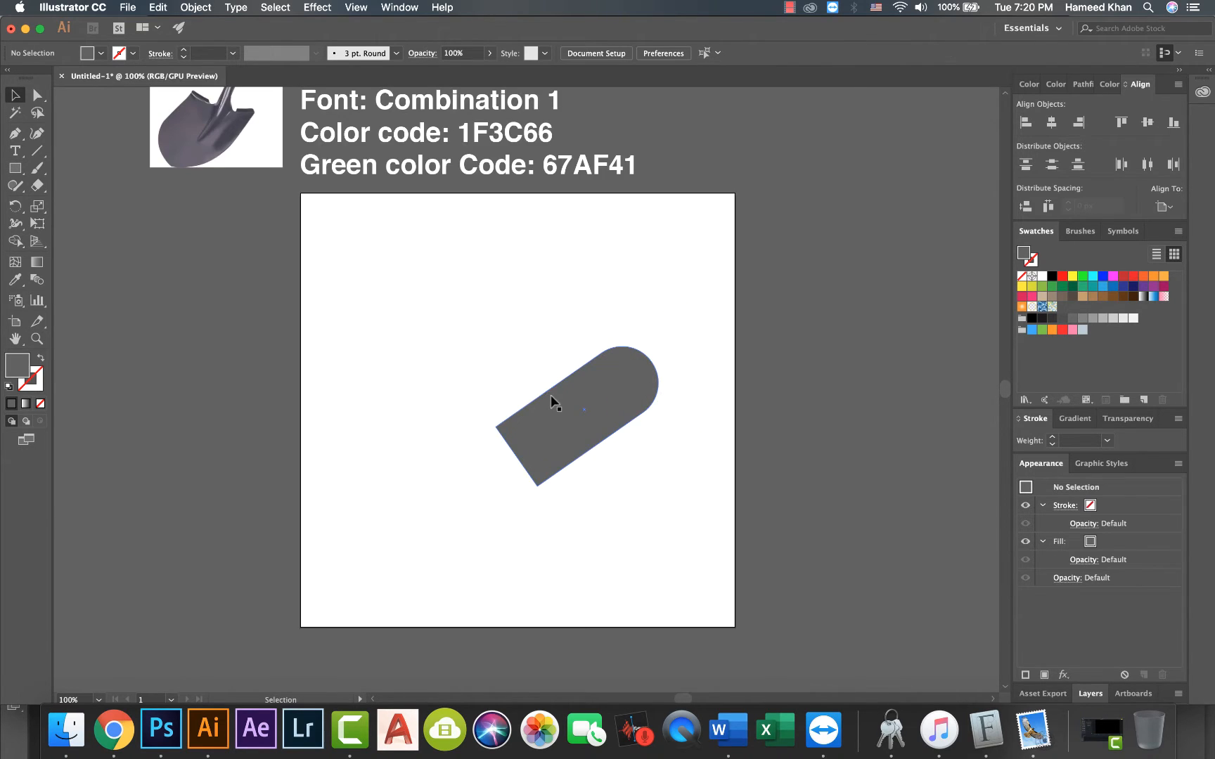
drag(553, 398, 567, 442)
drag(666, 415, 586, 427)
click(464, 377)
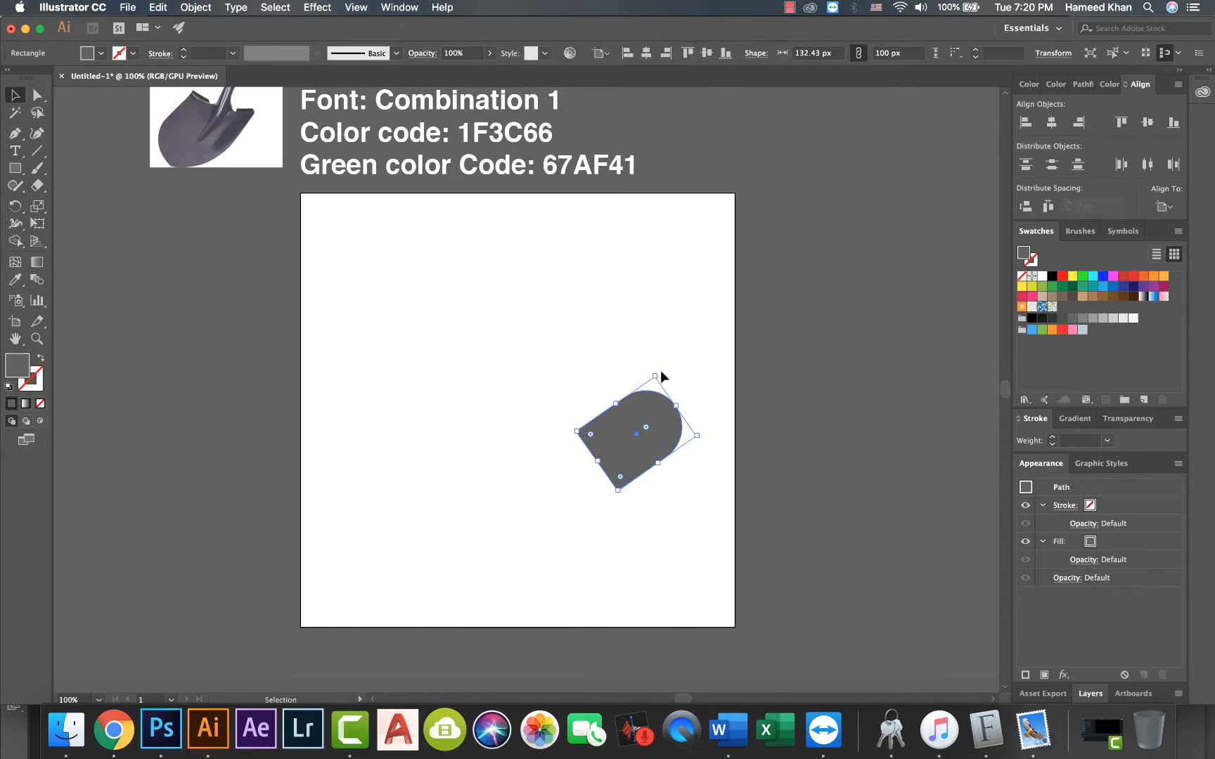
drag(657, 377, 725, 365)
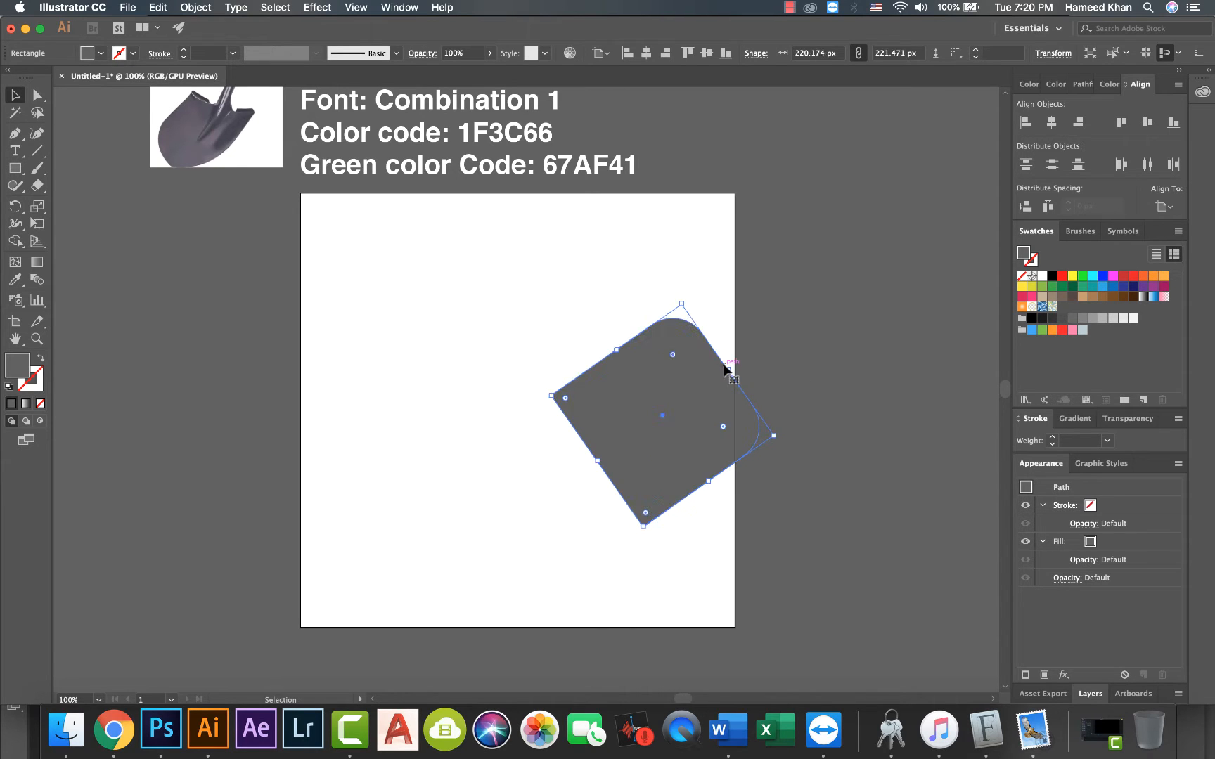
key(super+z)
key(super+z)
key(super+shift+z)
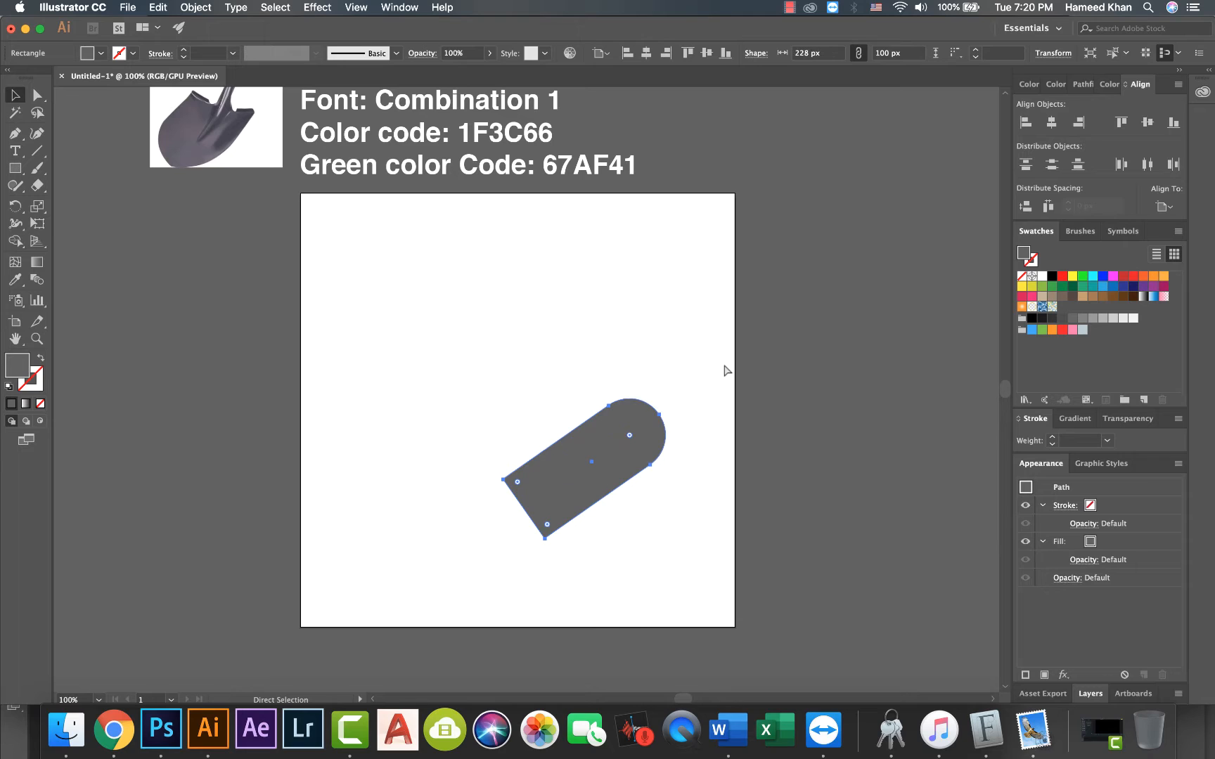
Step: Shorten the rotated shape to about 157 px long, keeping its 100 px width
key(v)
key(super+equal)
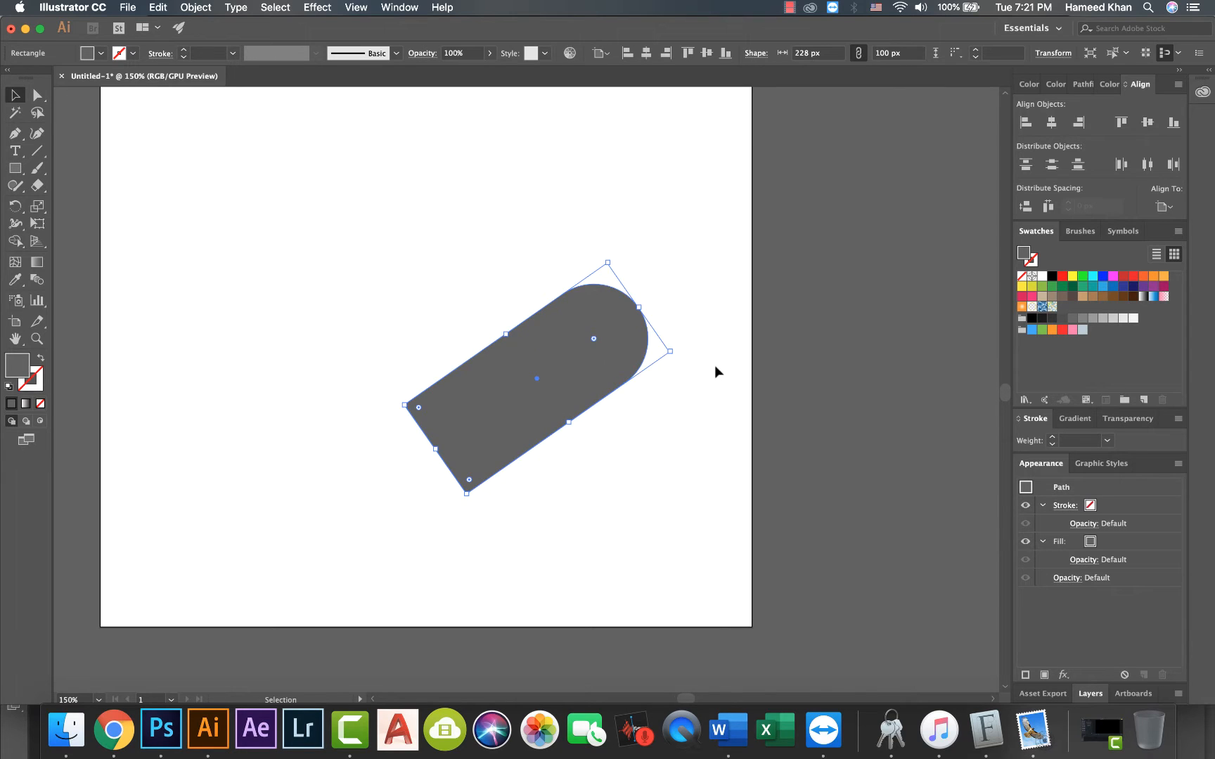
key(super+minus)
drag(583, 307, 545, 341)
click(508, 279)
key(space)
drag(449, 279, 483, 382)
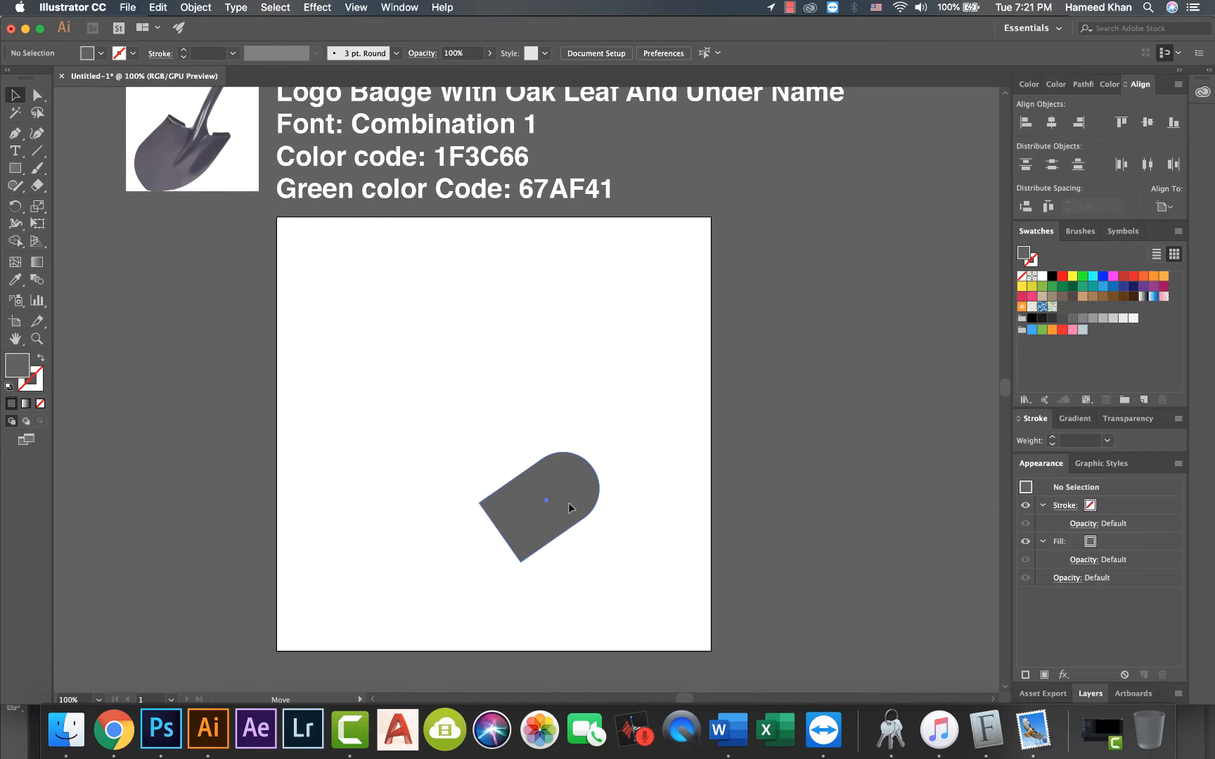
drag(569, 503, 578, 434)
key(super+shift+a)
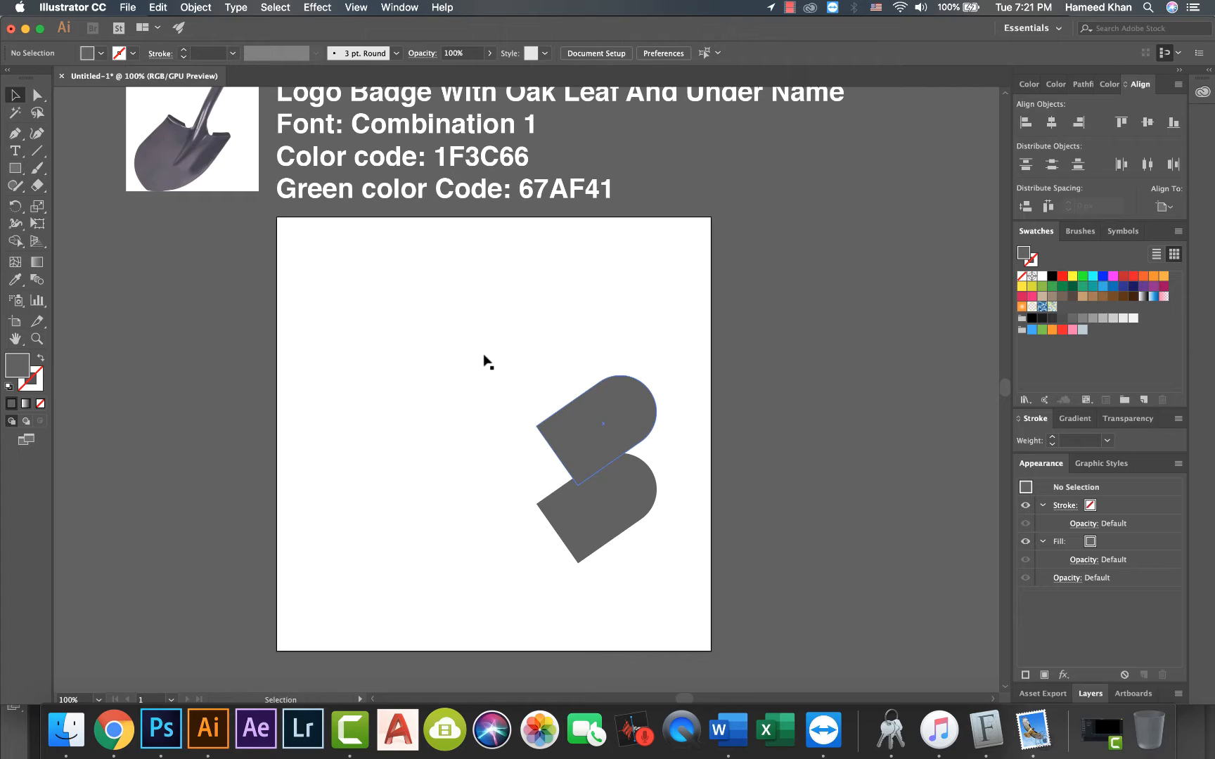
click(567, 454)
key(Delete)
Step: Duplicate the gray lobe 102 px straight up and repeat the copy to form a column of three lobes
drag(583, 515, 574, 441)
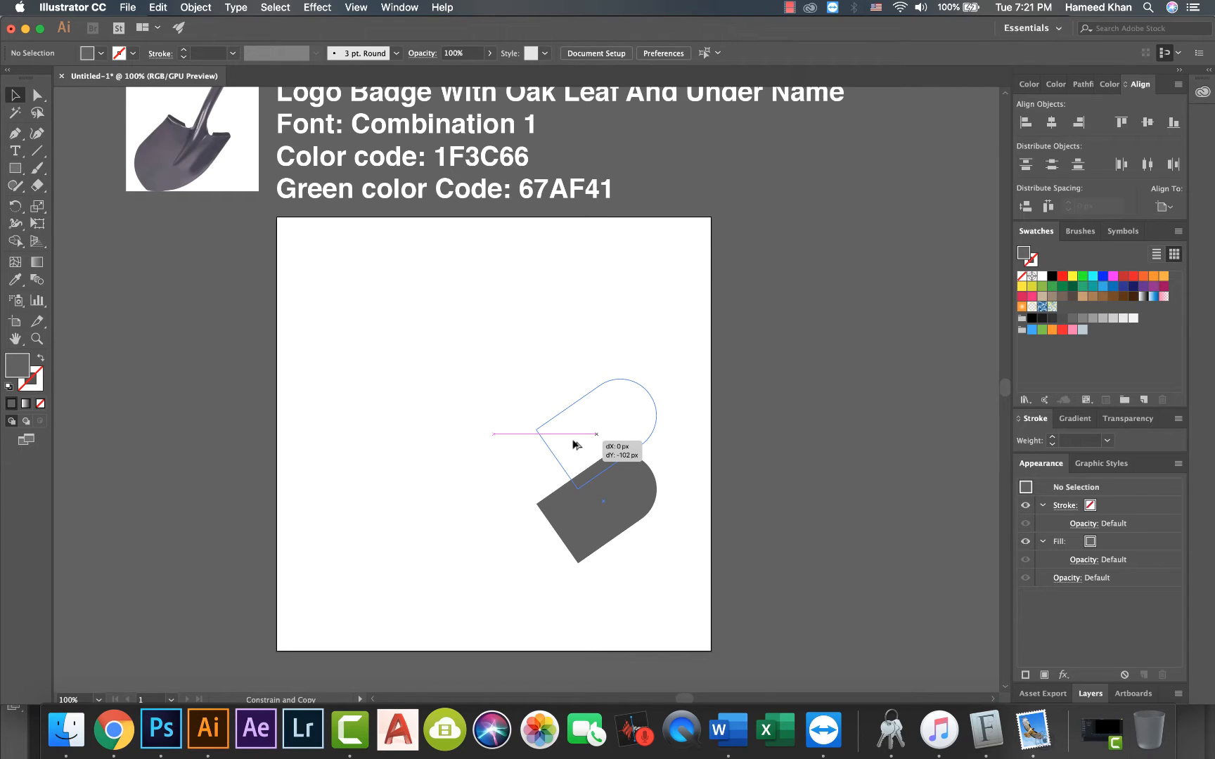
drag(574, 444, 574, 445)
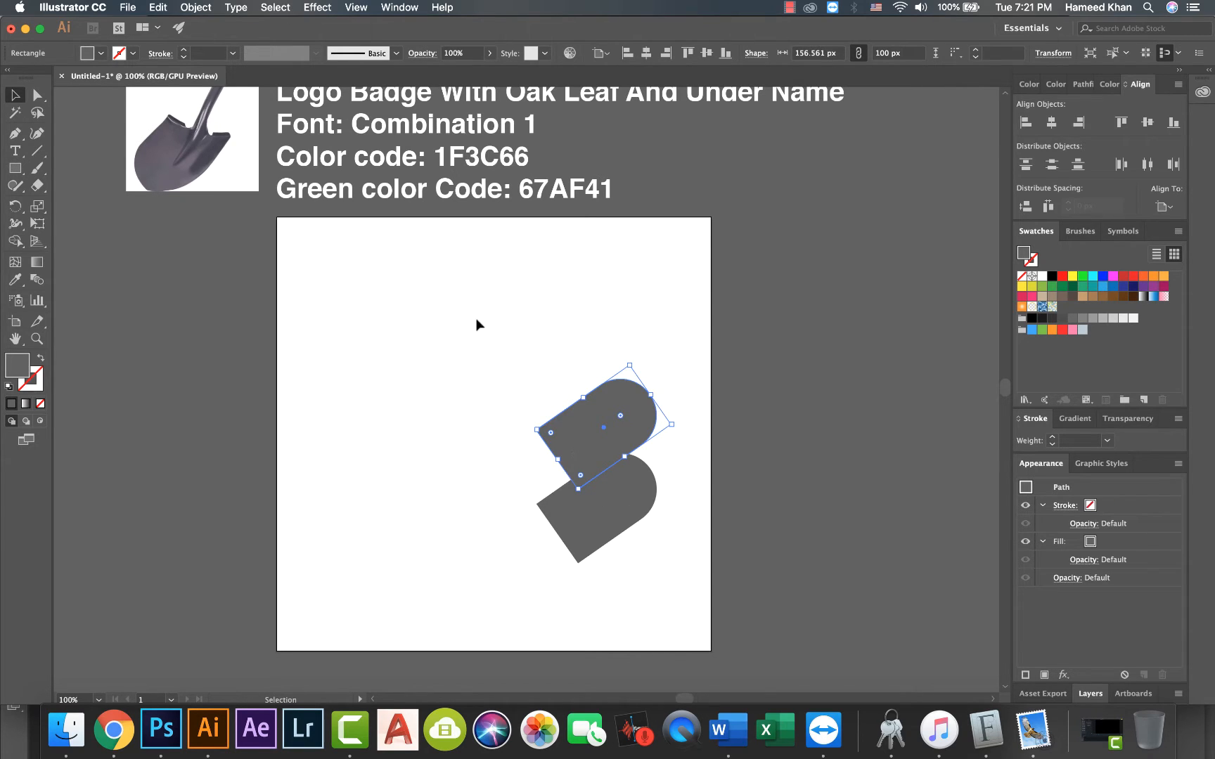
key(super+d)
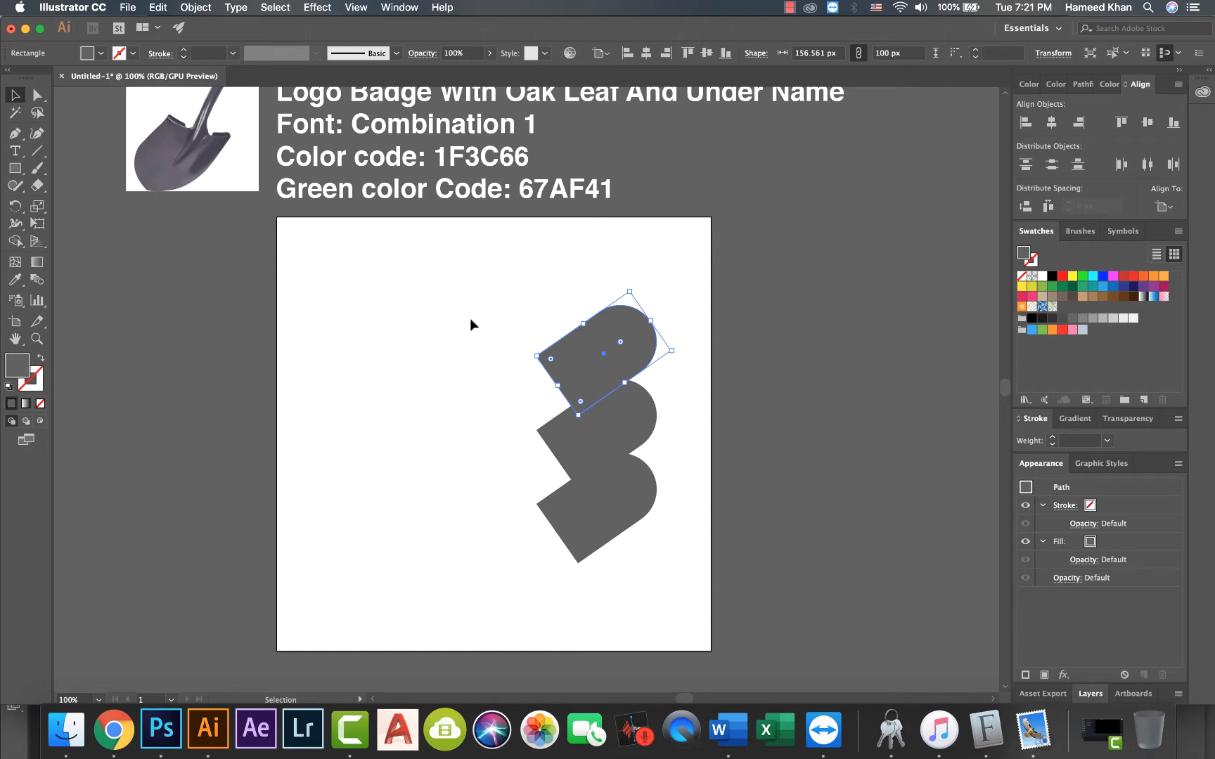
click(470, 320)
Step: Copy the top lobe to the left, turn it upright, and stretch it into a tall central bar reaching the lowest lobe
drag(586, 348, 476, 341)
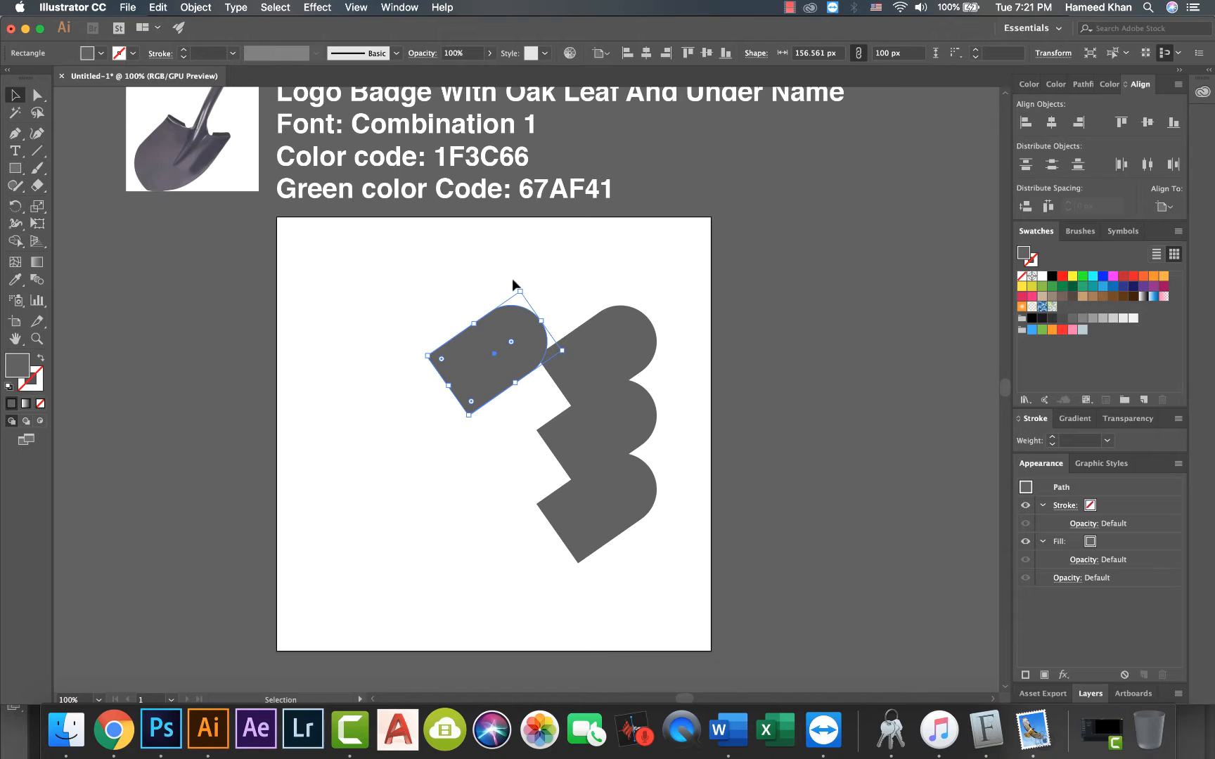
drag(521, 284, 445, 281)
drag(493, 355, 531, 328)
drag(541, 384, 550, 552)
click(358, 488)
Step: Shift the upright bar slightly to the right so it overlaps more of the three slanted lobes
click(572, 348)
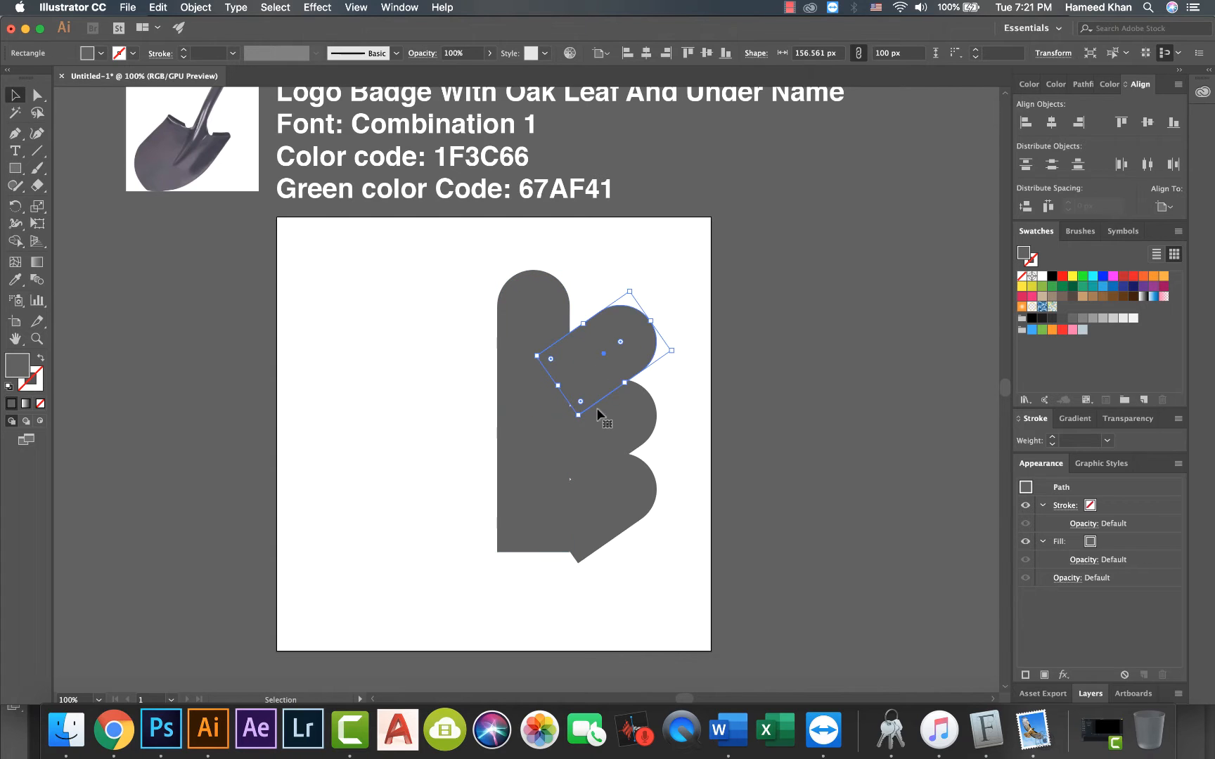
shift+click(611, 445)
shift+click(593, 521)
click(399, 480)
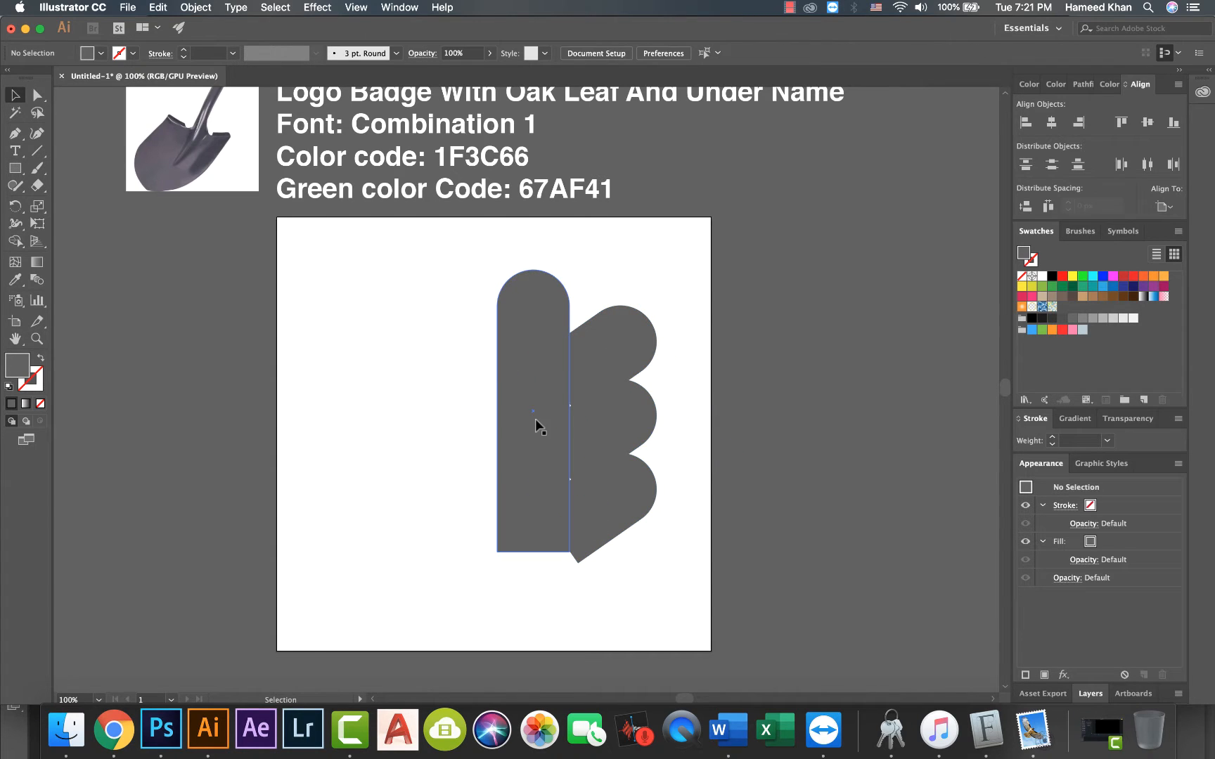
drag(532, 364, 540, 365)
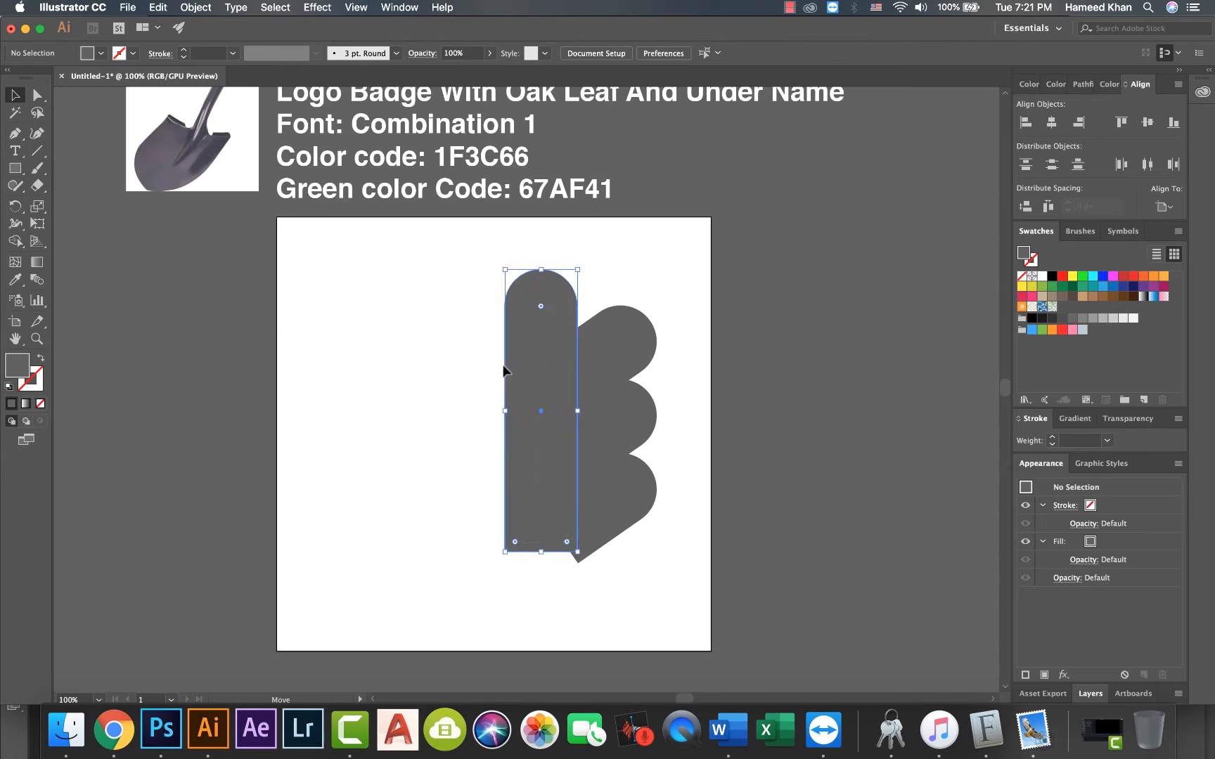
Step: Group the three slanted lobes on the right of the upright bar
click(581, 364)
shift+click(645, 520)
shift+click(626, 423)
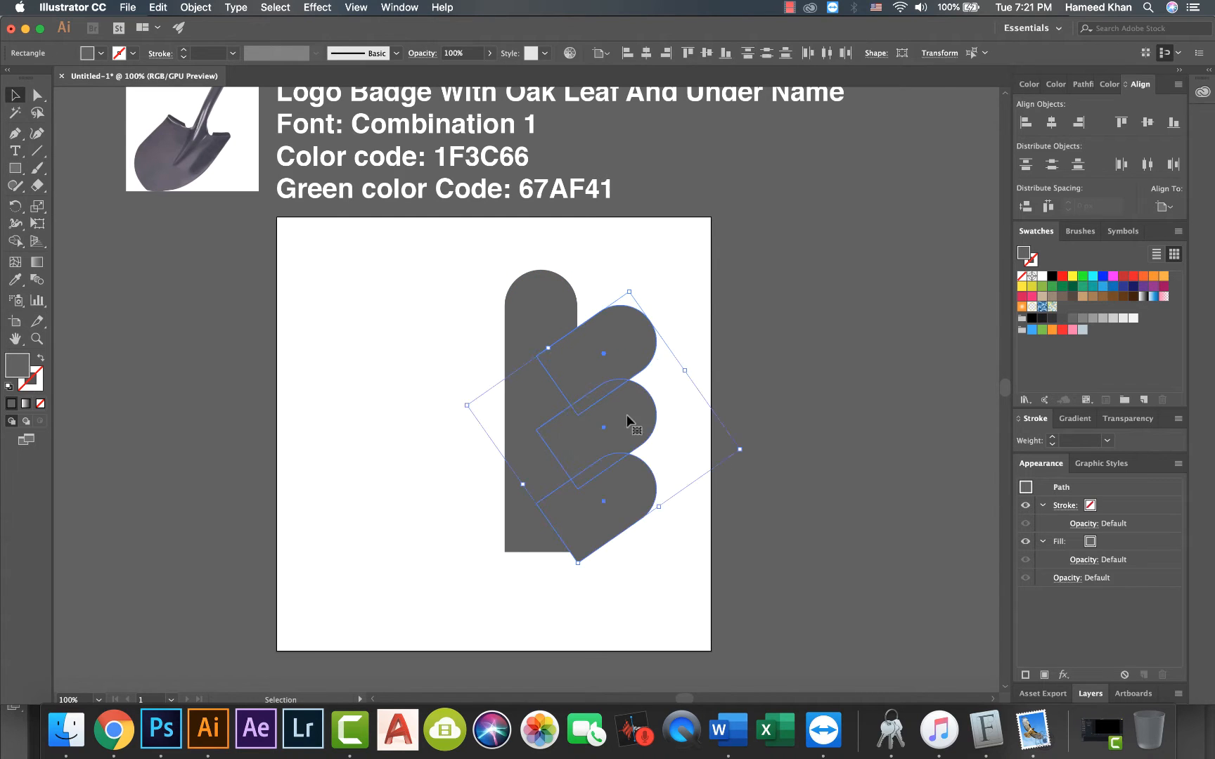
right_click(626, 414)
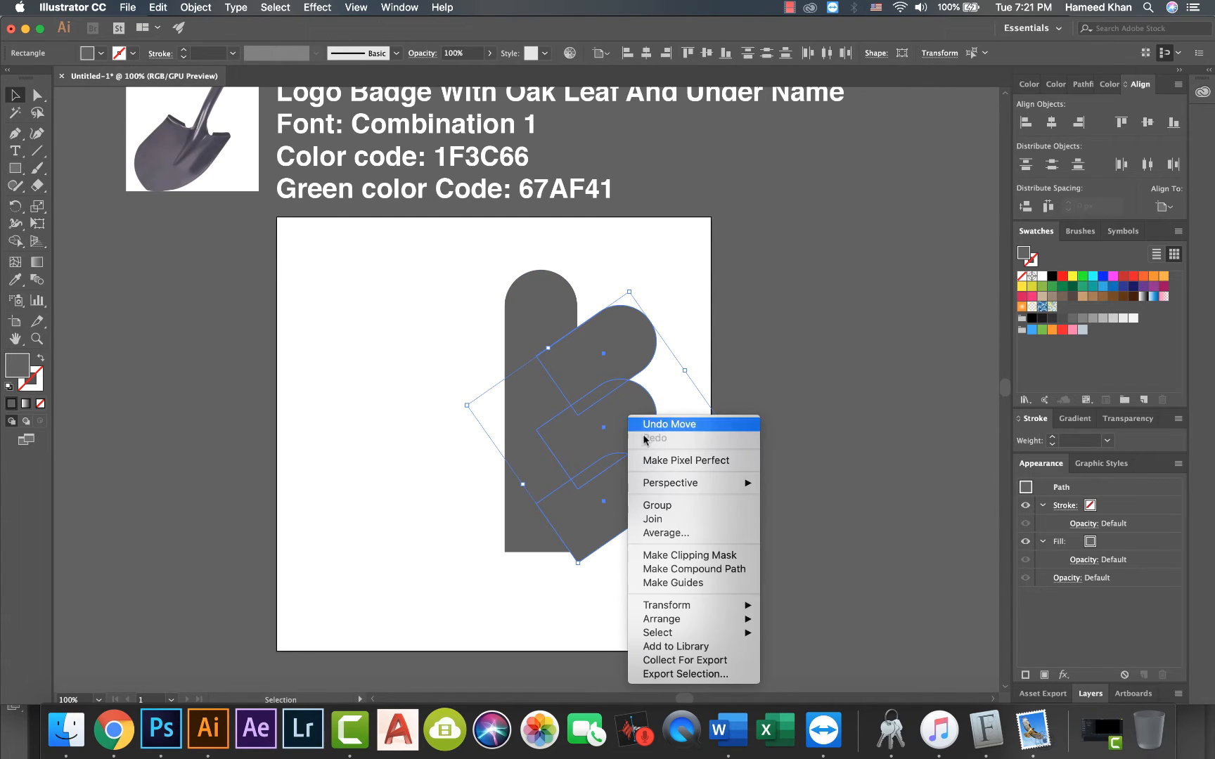
click(659, 506)
Step: Create a left-right mirrored copy of the lobe group and place it on the left side of the upright bar
right_click(601, 396)
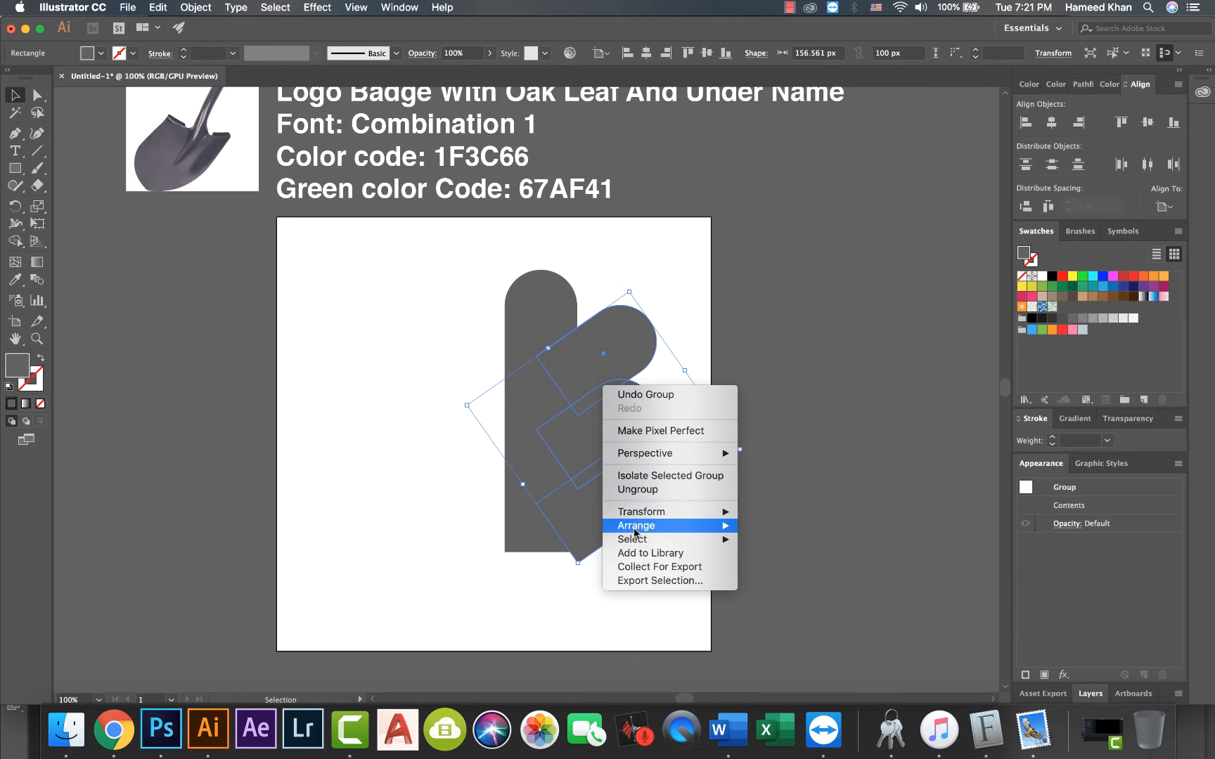
mouse_move(633, 512)
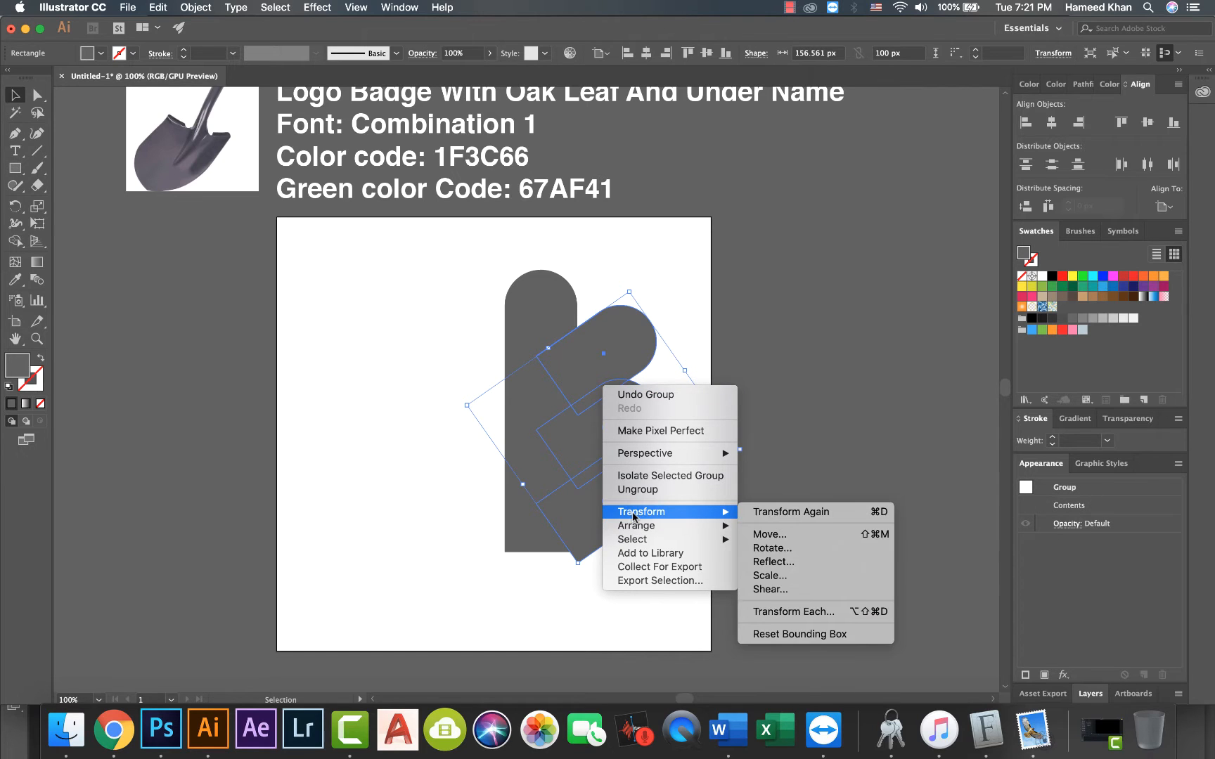
click(768, 562)
click(242, 461)
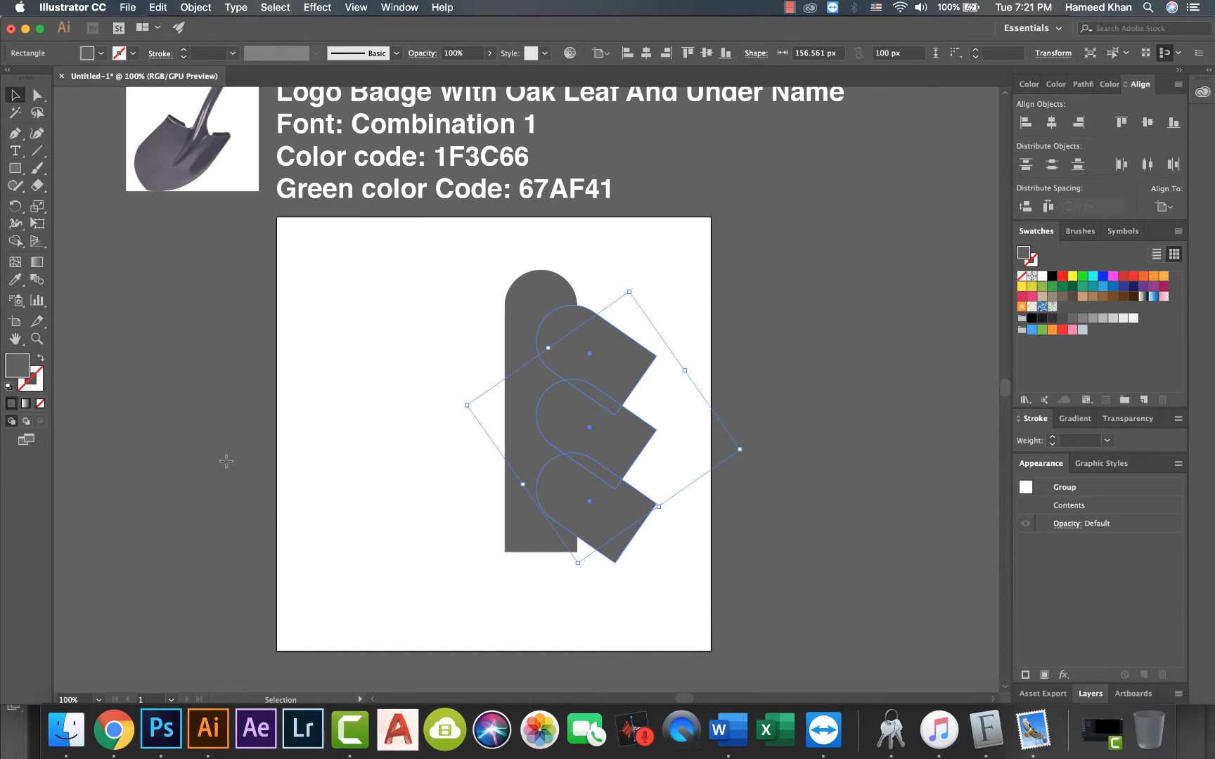
drag(618, 421, 531, 433)
click(338, 440)
click(616, 361)
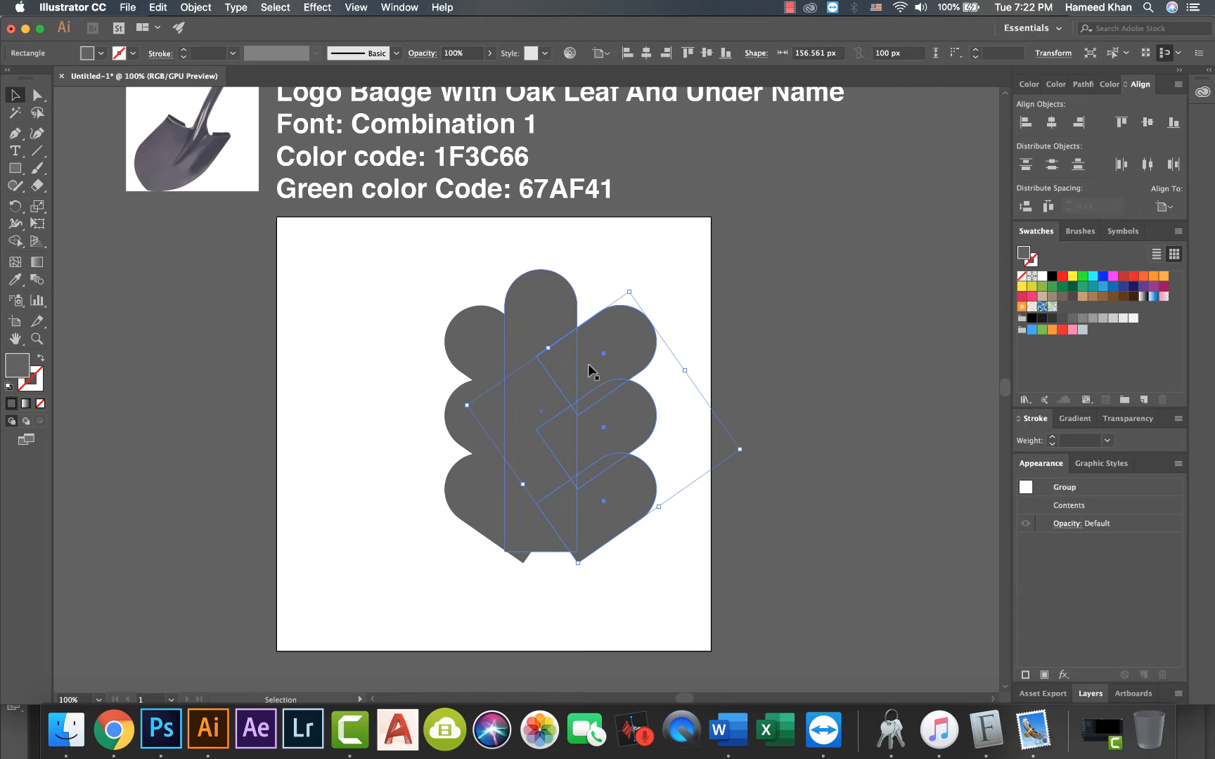
Step: Group the left and right lobe groups together into one object
click(476, 342)
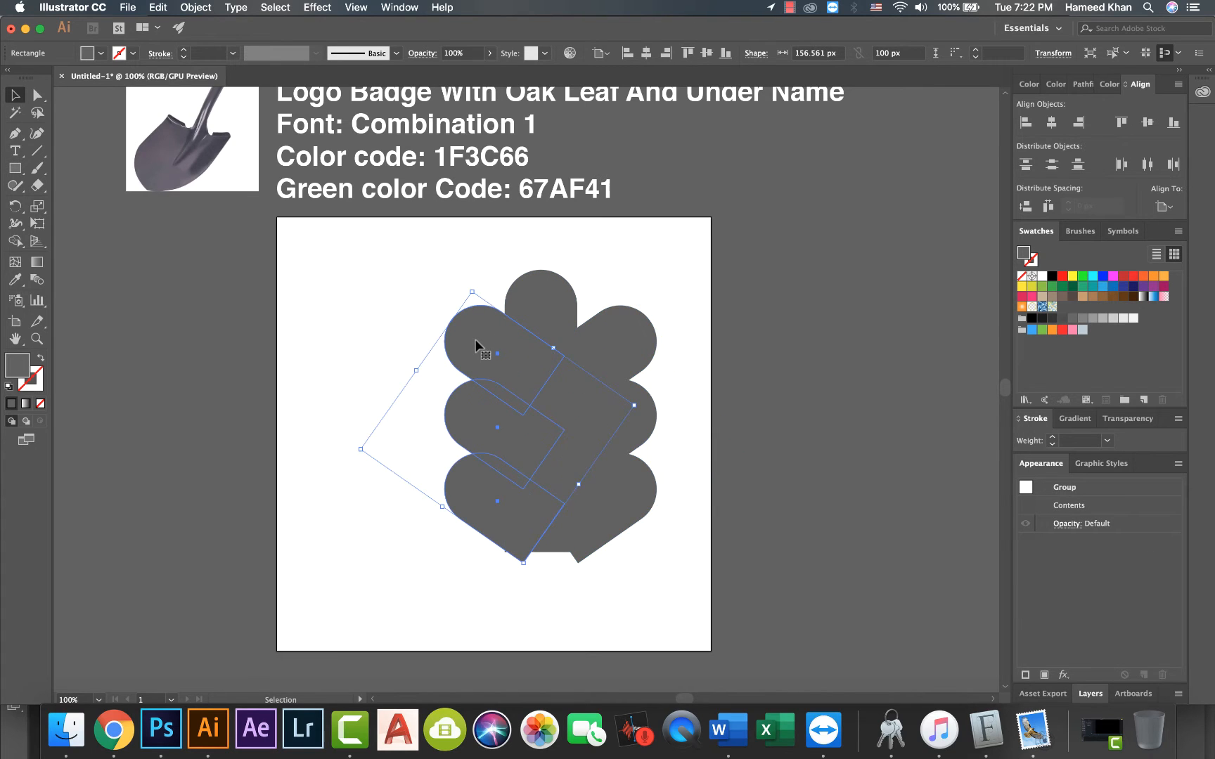
shift+click(583, 339)
right_click(594, 345)
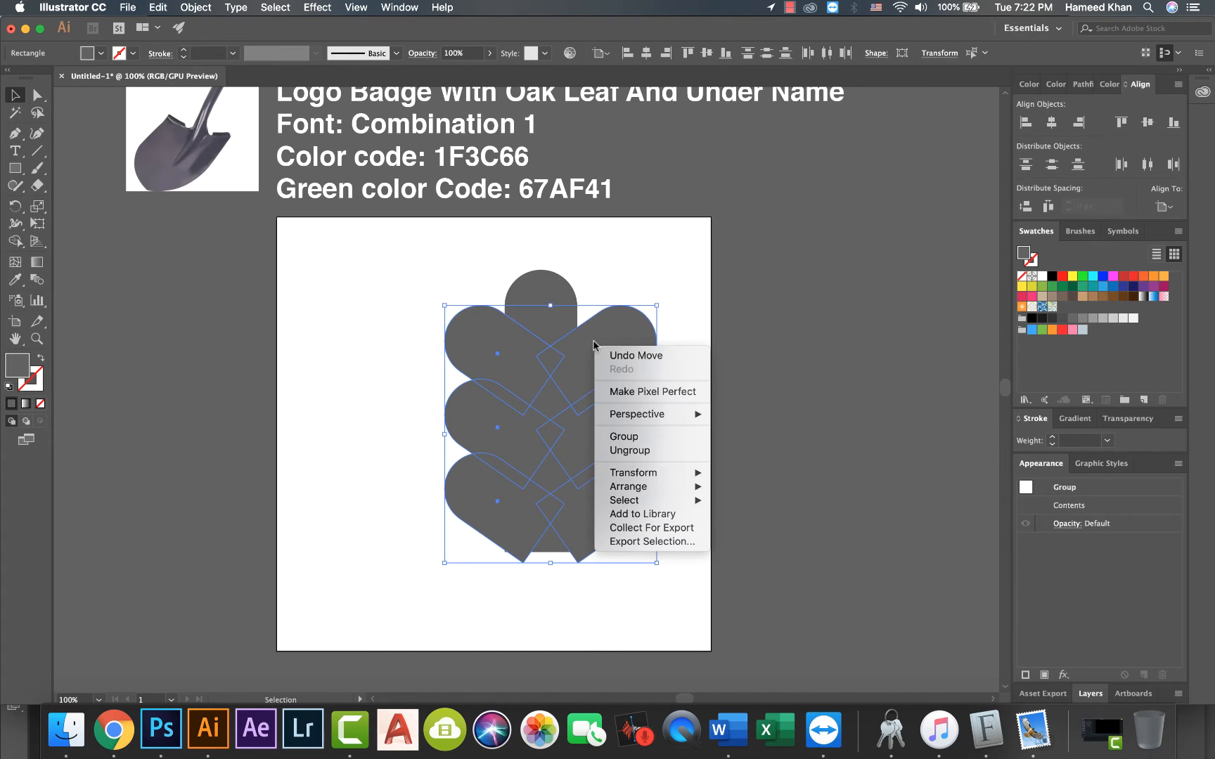
click(624, 436)
Step: Centre the grouped lobes horizontally on the upright bar, using the bar as the key object
shift+click(542, 299)
click(542, 296)
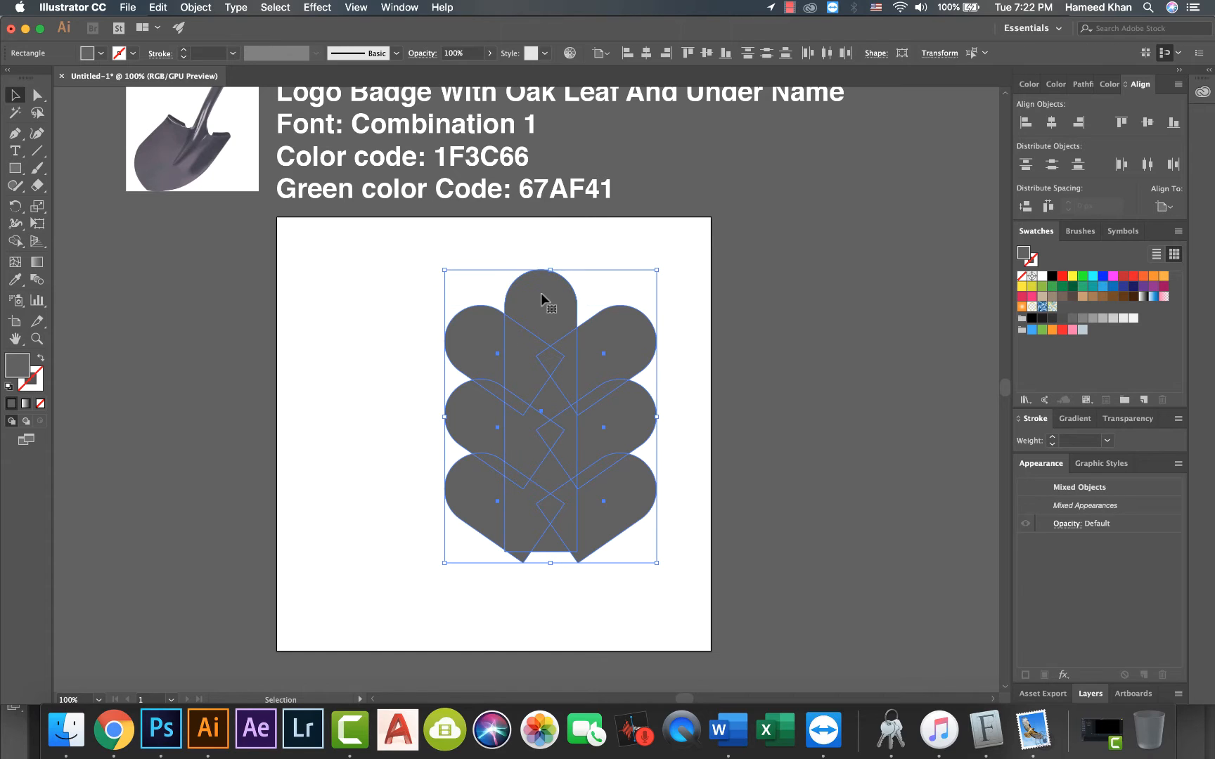
click(544, 303)
click(664, 51)
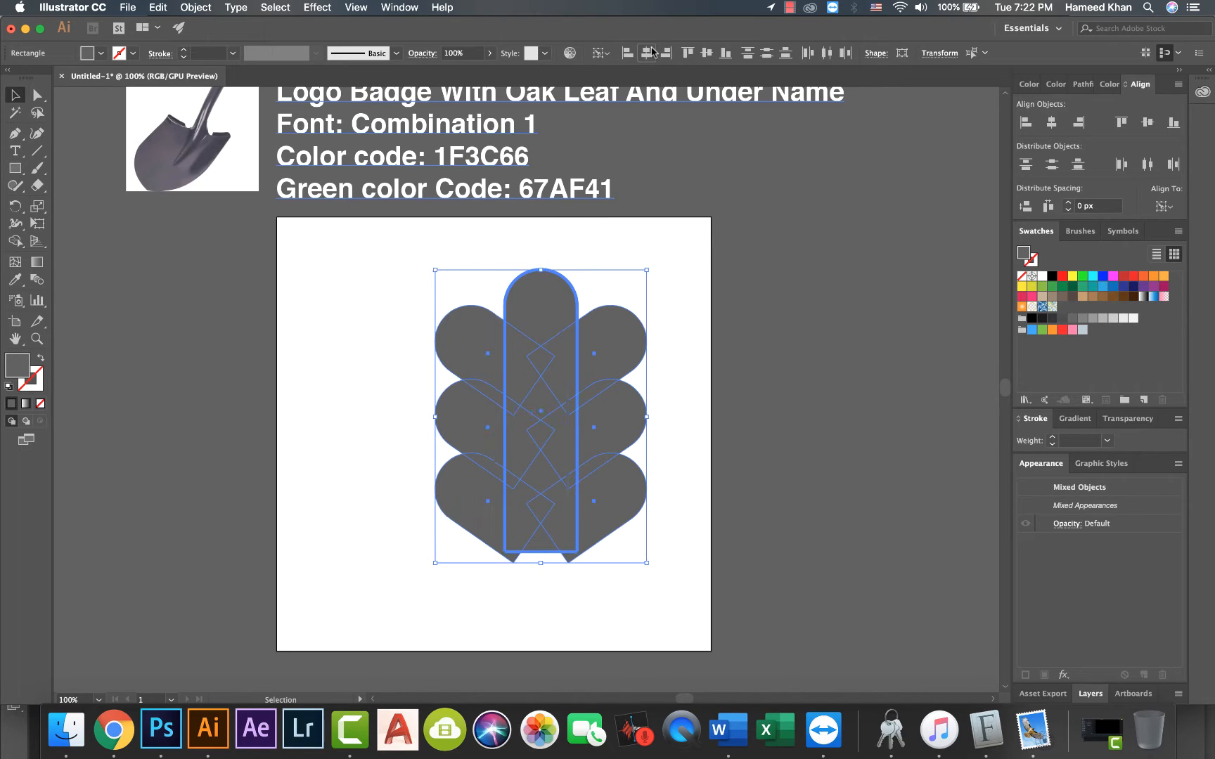
click(334, 410)
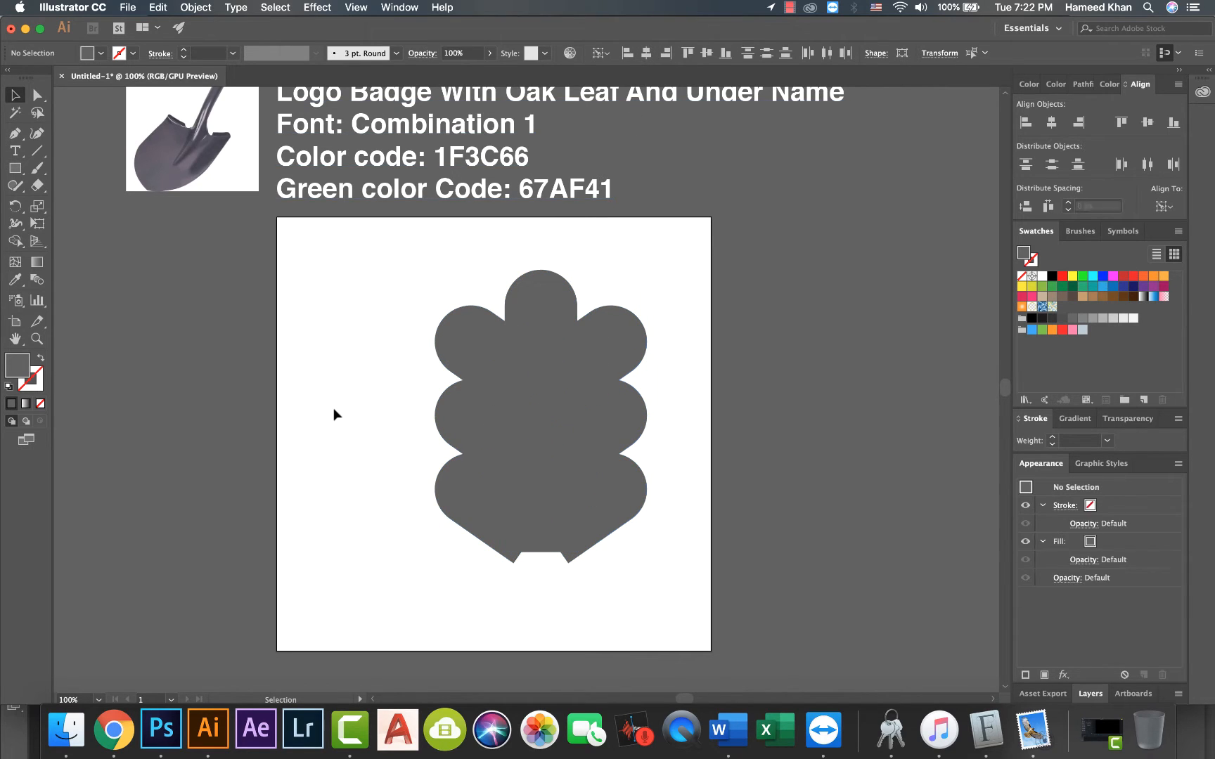
Step: Stretch the upright bar downward past the lowest lobes to a length of about 426 px
click(539, 524)
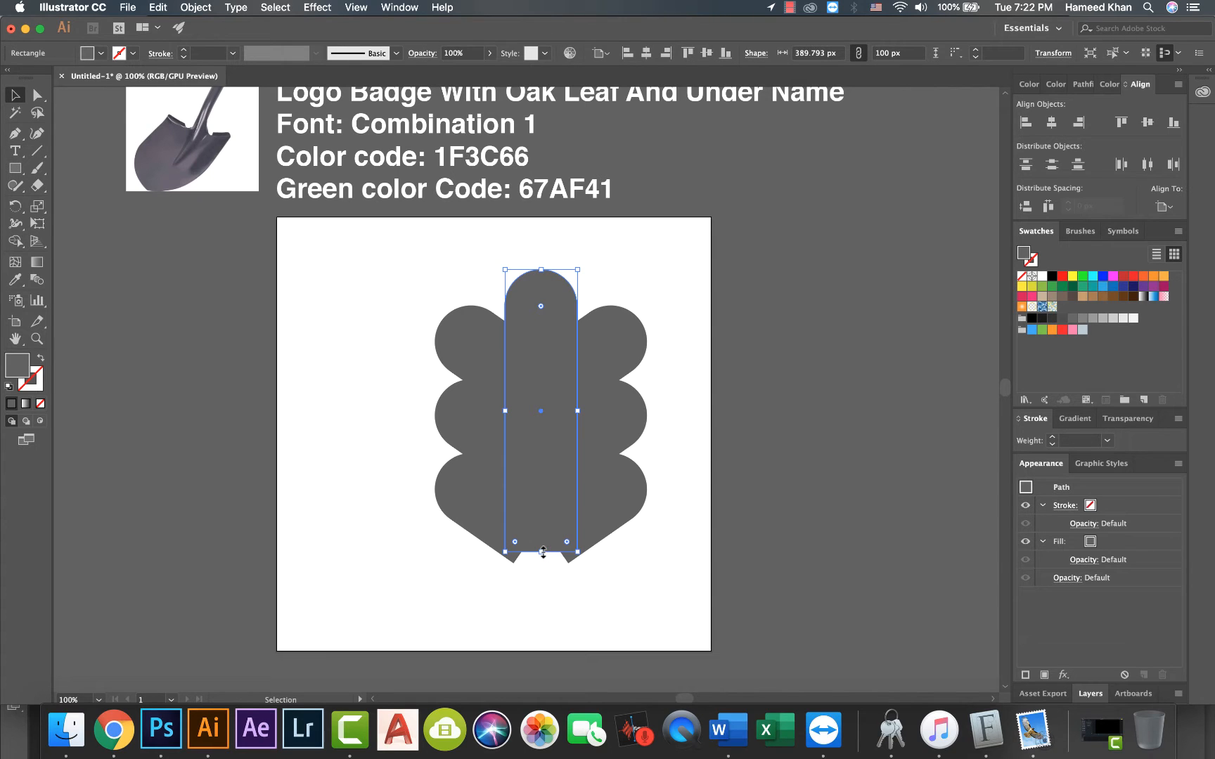
drag(543, 552, 518, 578)
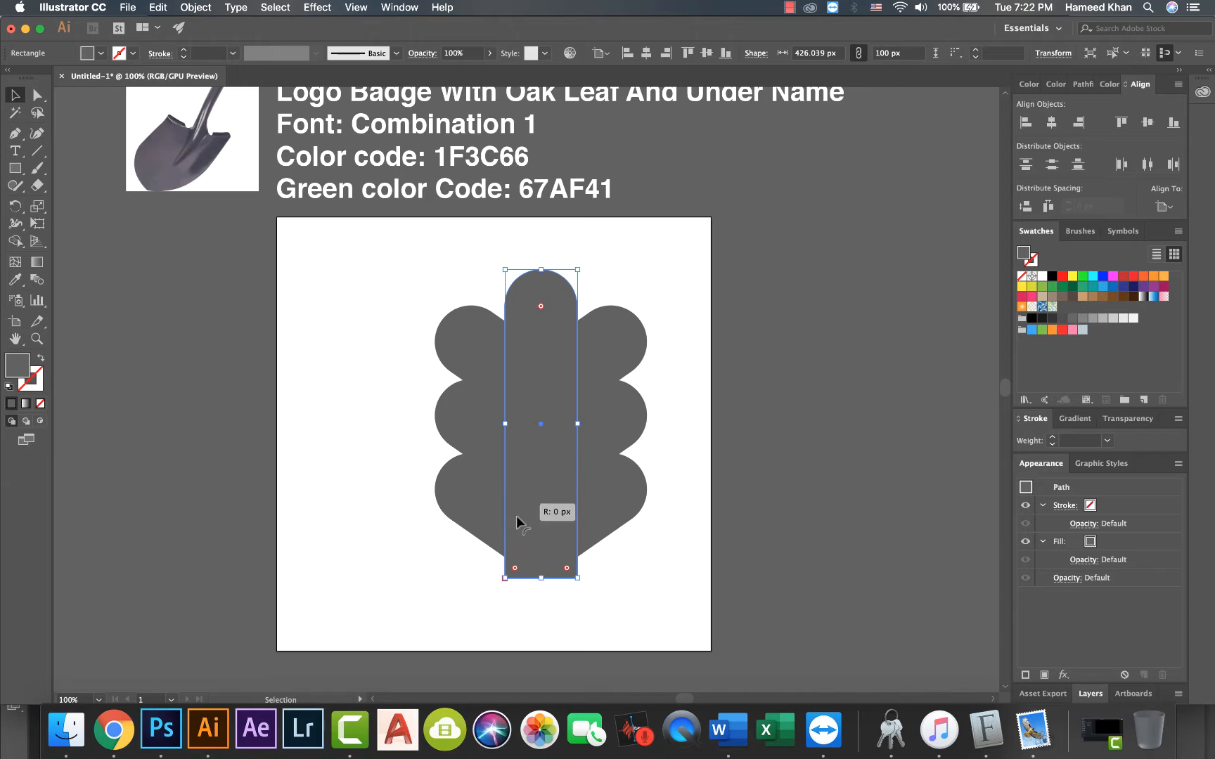
drag(515, 570, 533, 461)
click(432, 552)
click(509, 575)
click(414, 545)
drag(414, 546, 379, 537)
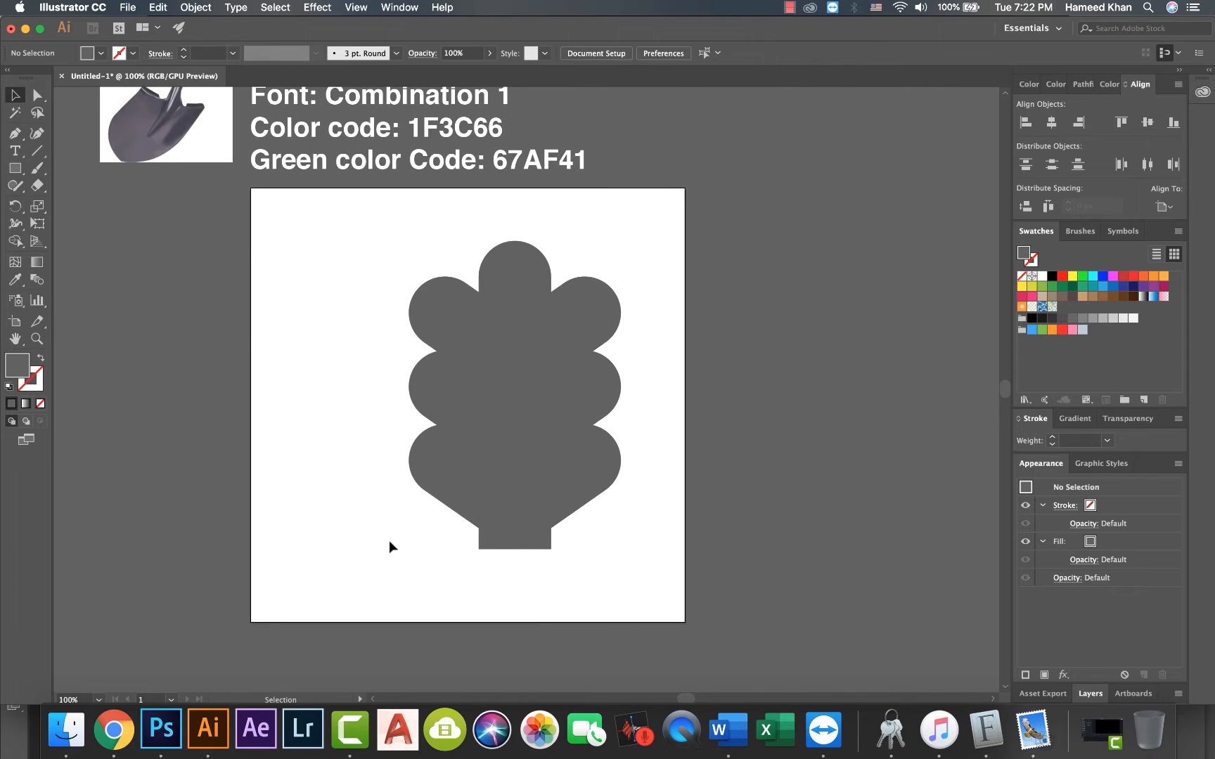
click(539, 531)
click(601, 480)
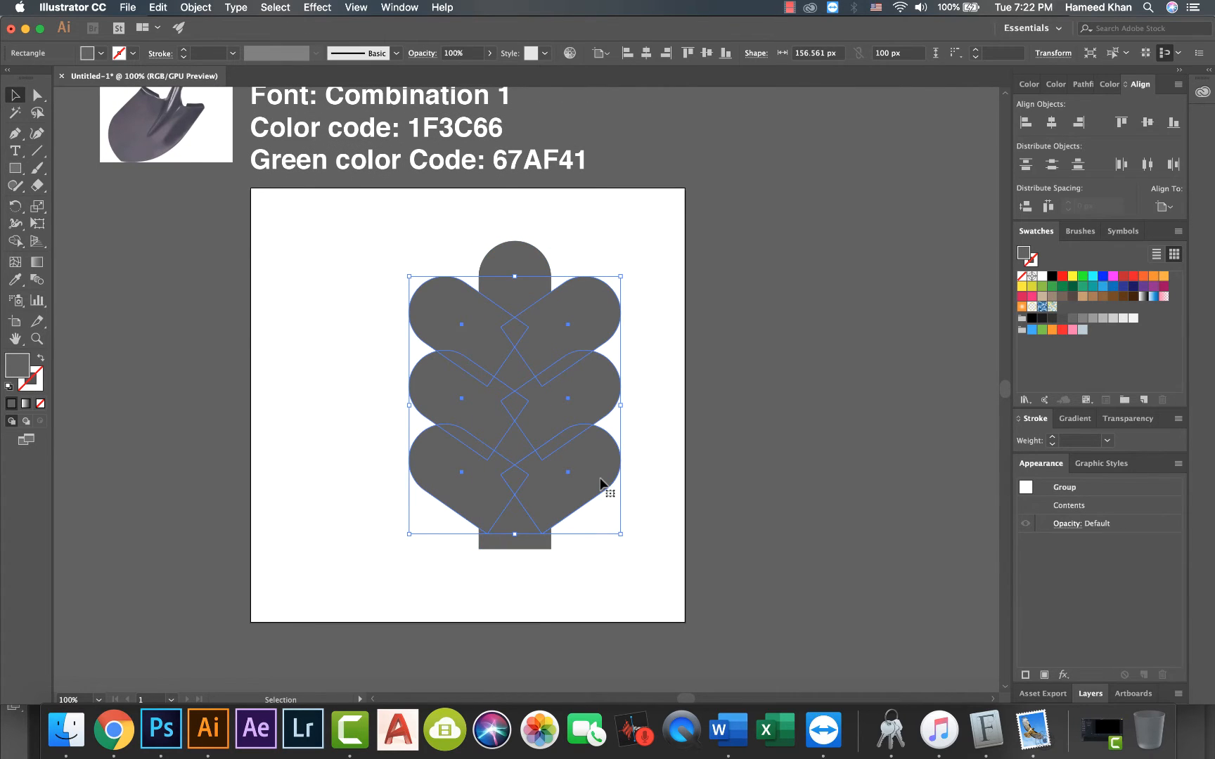
click(428, 549)
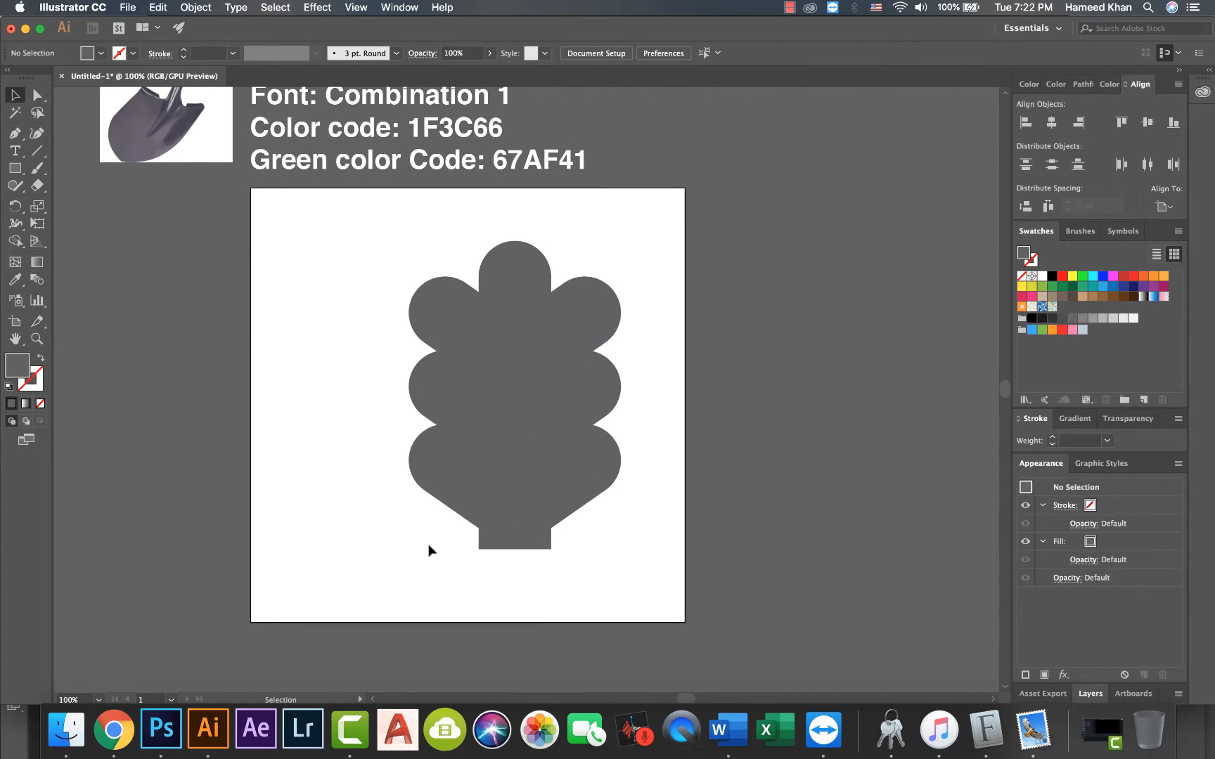
key(super+equal)
drag(429, 550, 383, 541)
key(super+minus)
drag(407, 481, 398, 520)
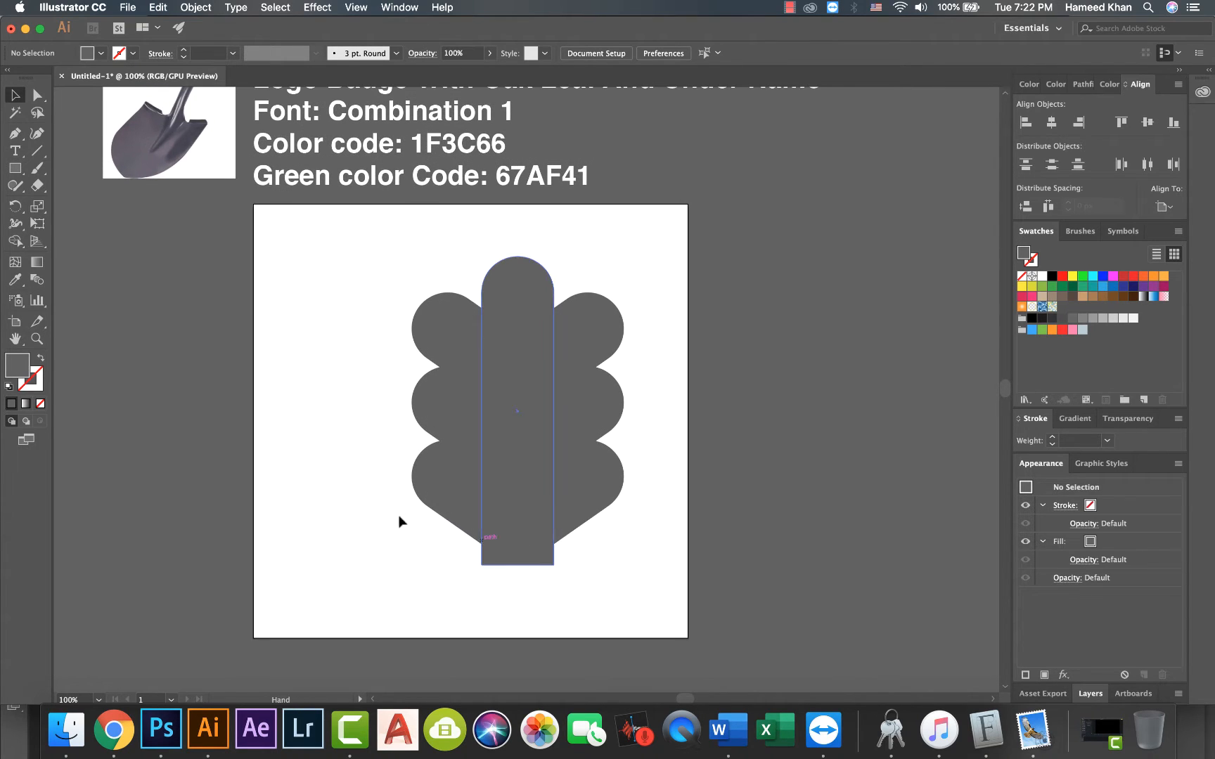
Step: Unite the upright bar and all the lobes into a single leaf silhouette
drag(419, 348, 334, 266)
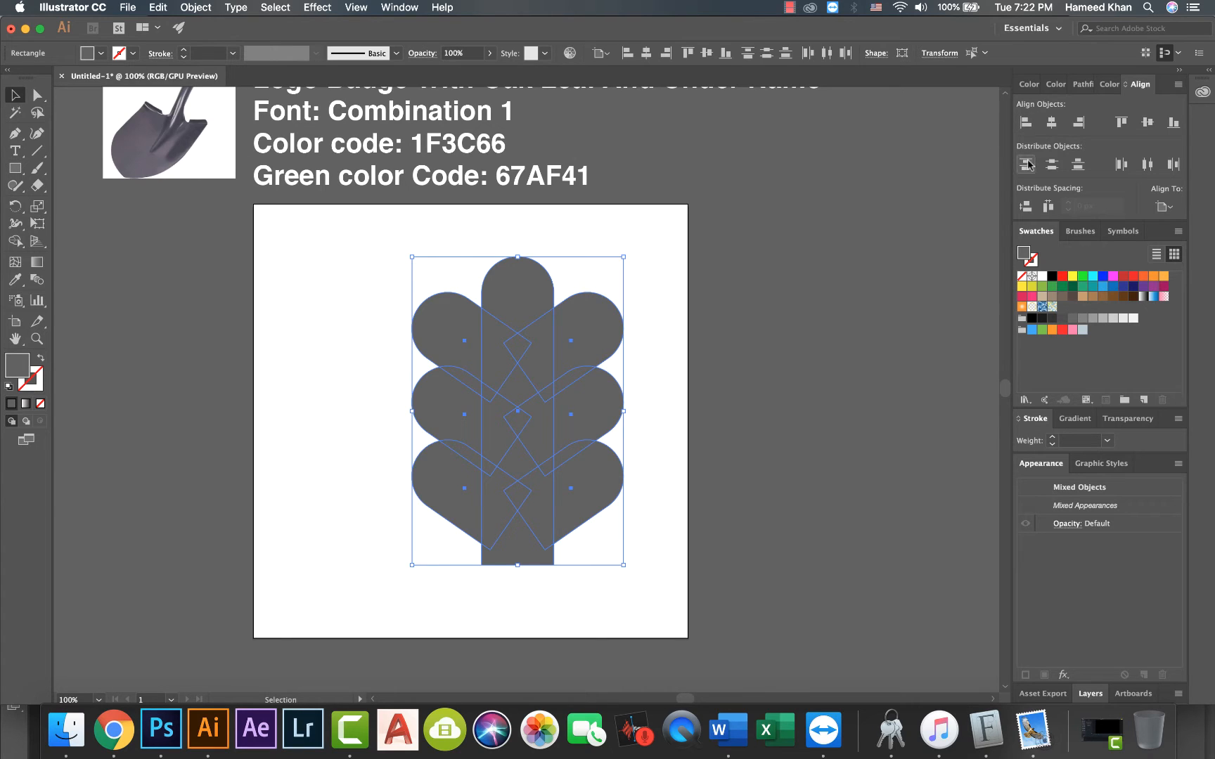
click(1083, 83)
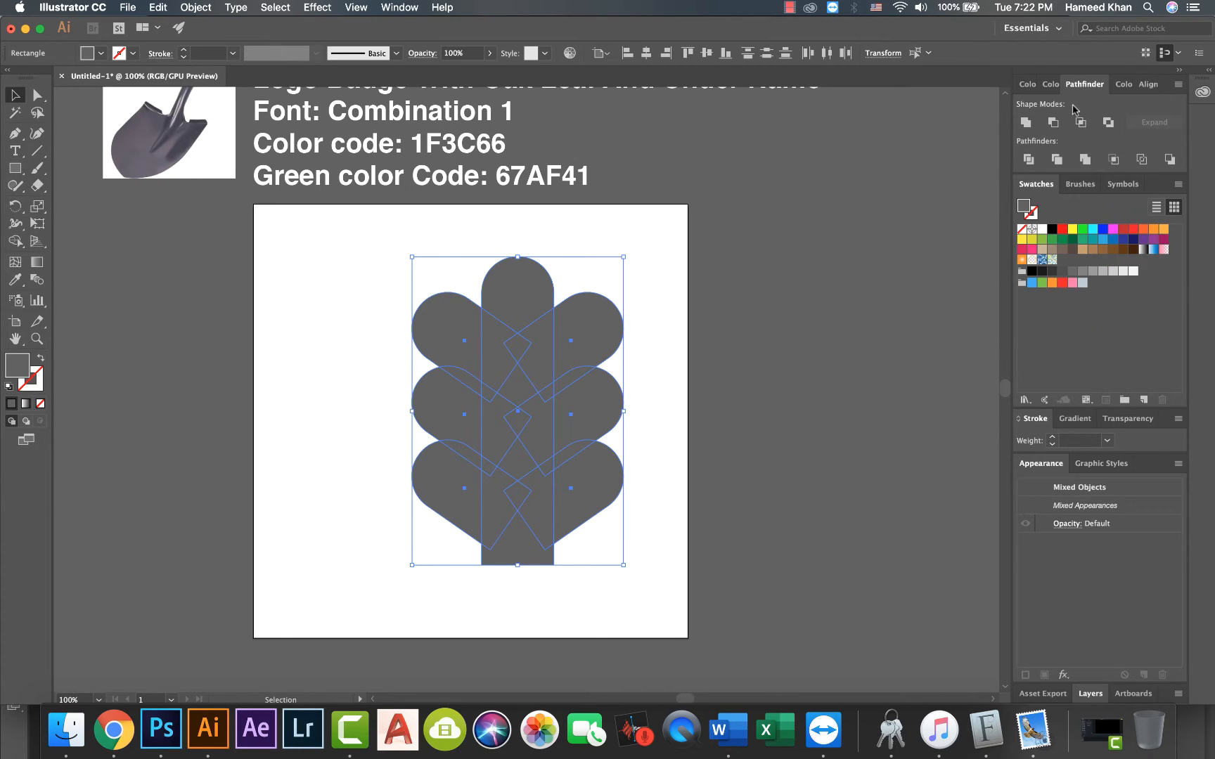
click(1029, 160)
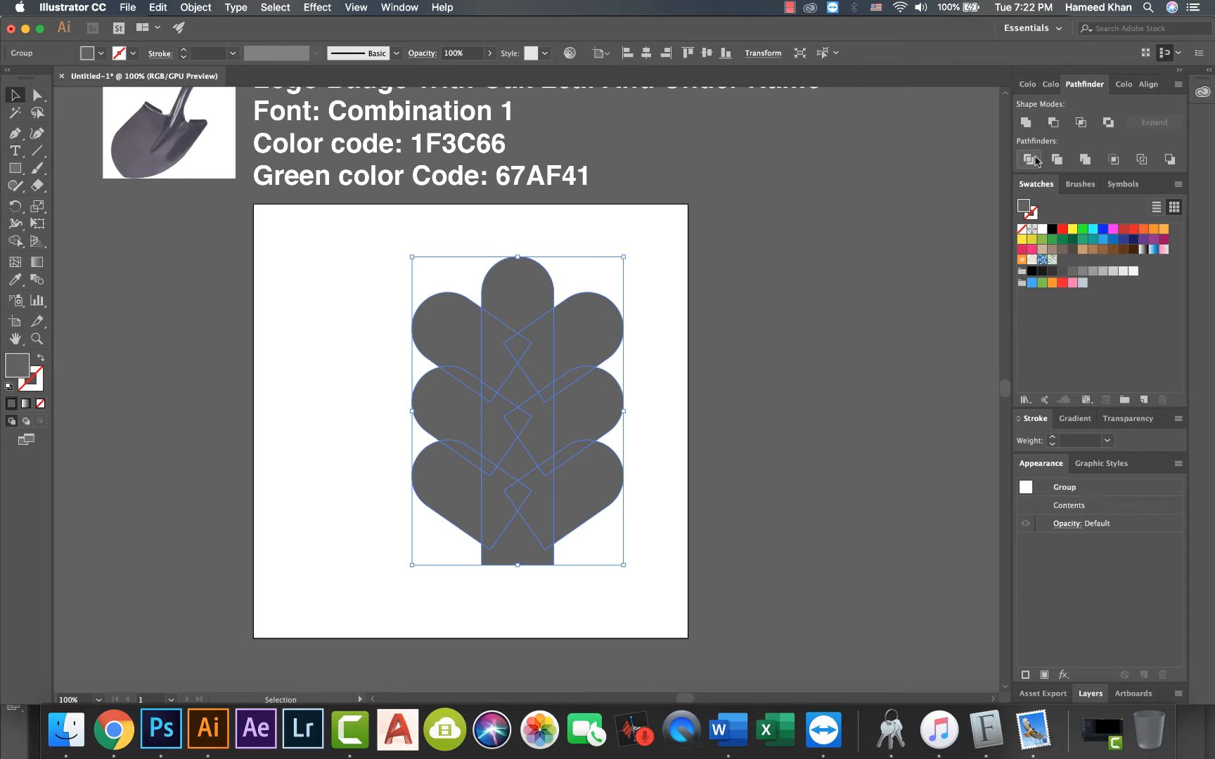
click(1026, 122)
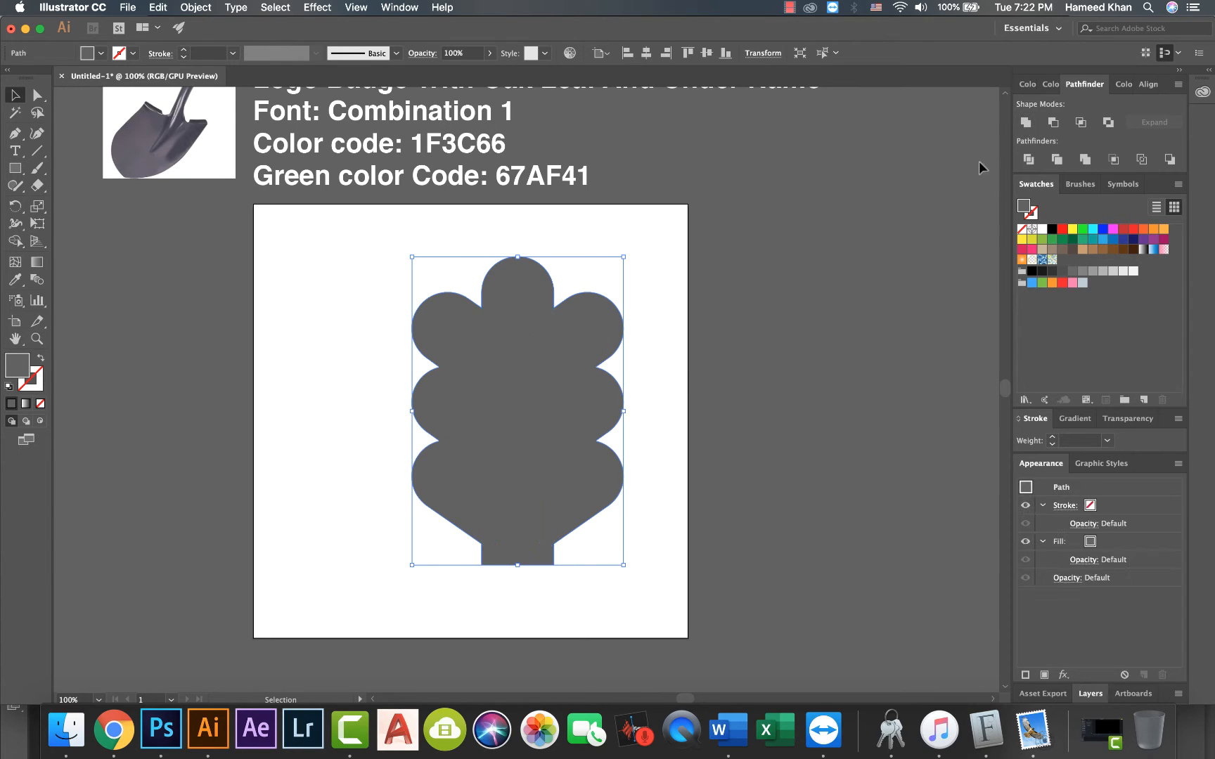
click(649, 493)
Step: Round the corners at the base of the leaf's stem to a radius of about 29 px
scroll(657, 492, down, 3)
key(super+equal)
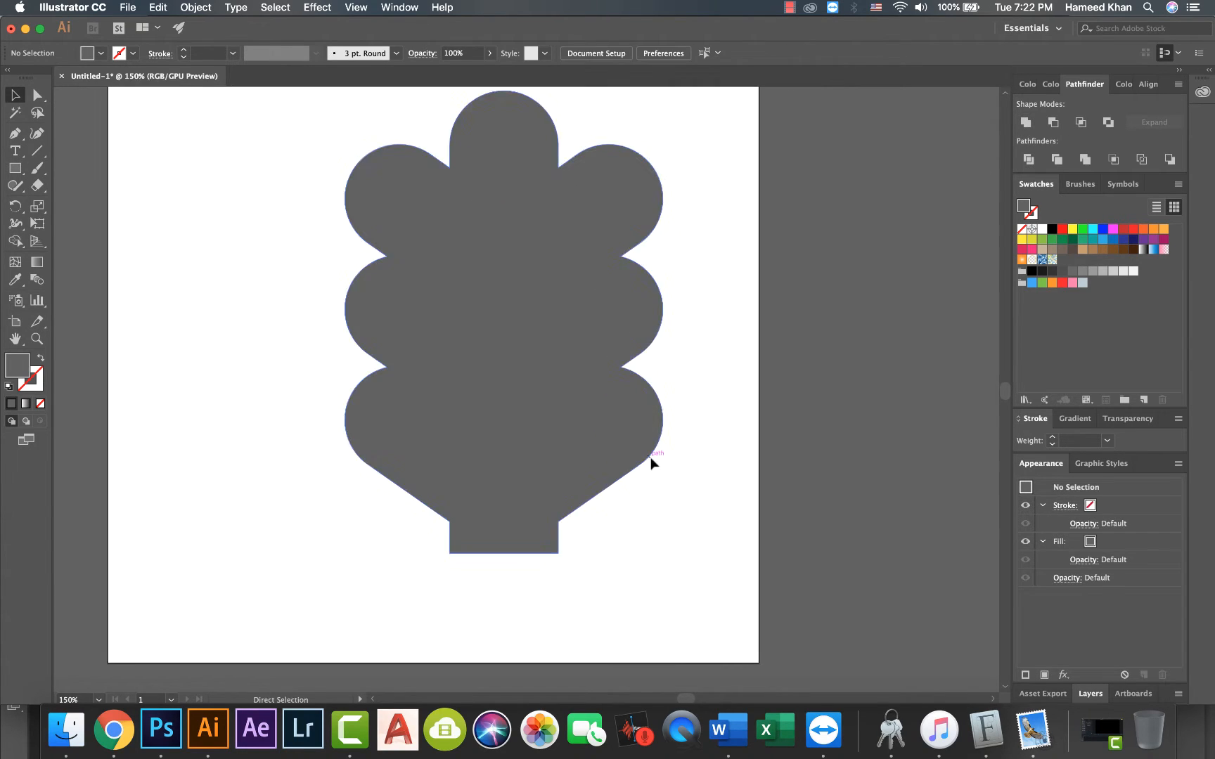
click(527, 544)
key(p)
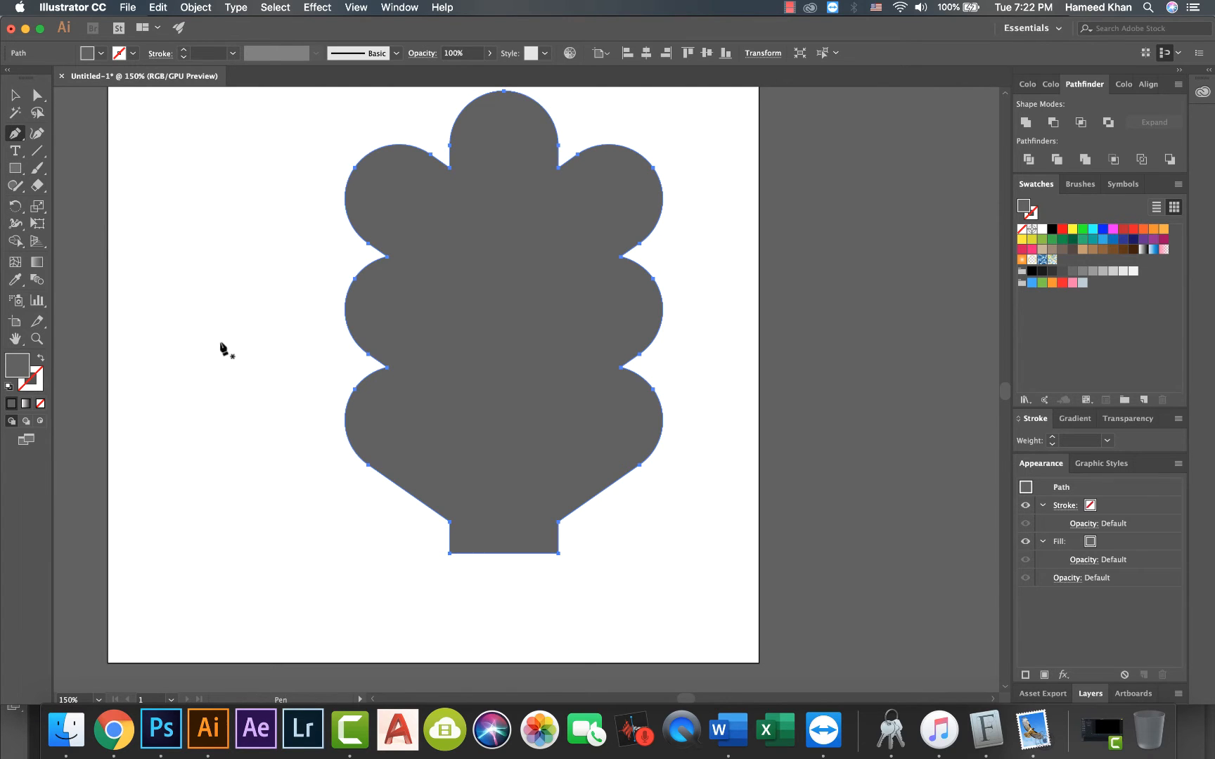
click(37, 95)
drag(589, 585, 484, 469)
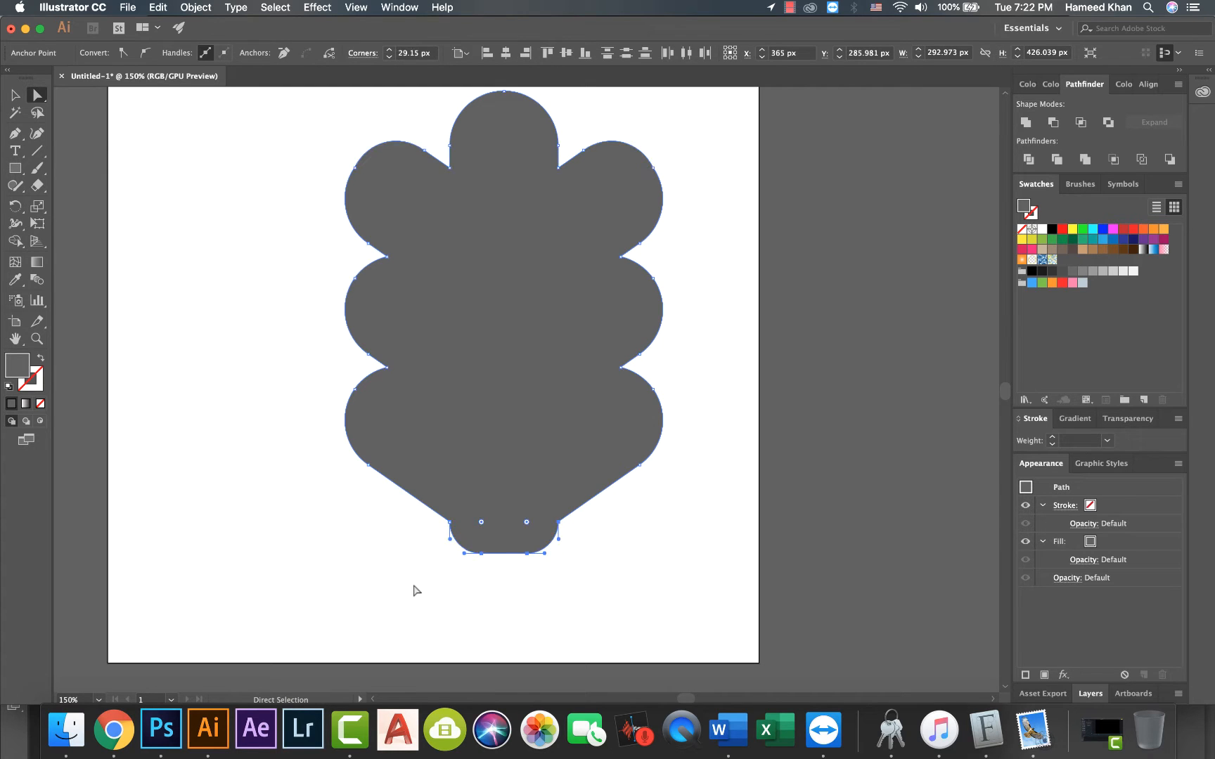
key(v)
key(super+minus)
click(272, 444)
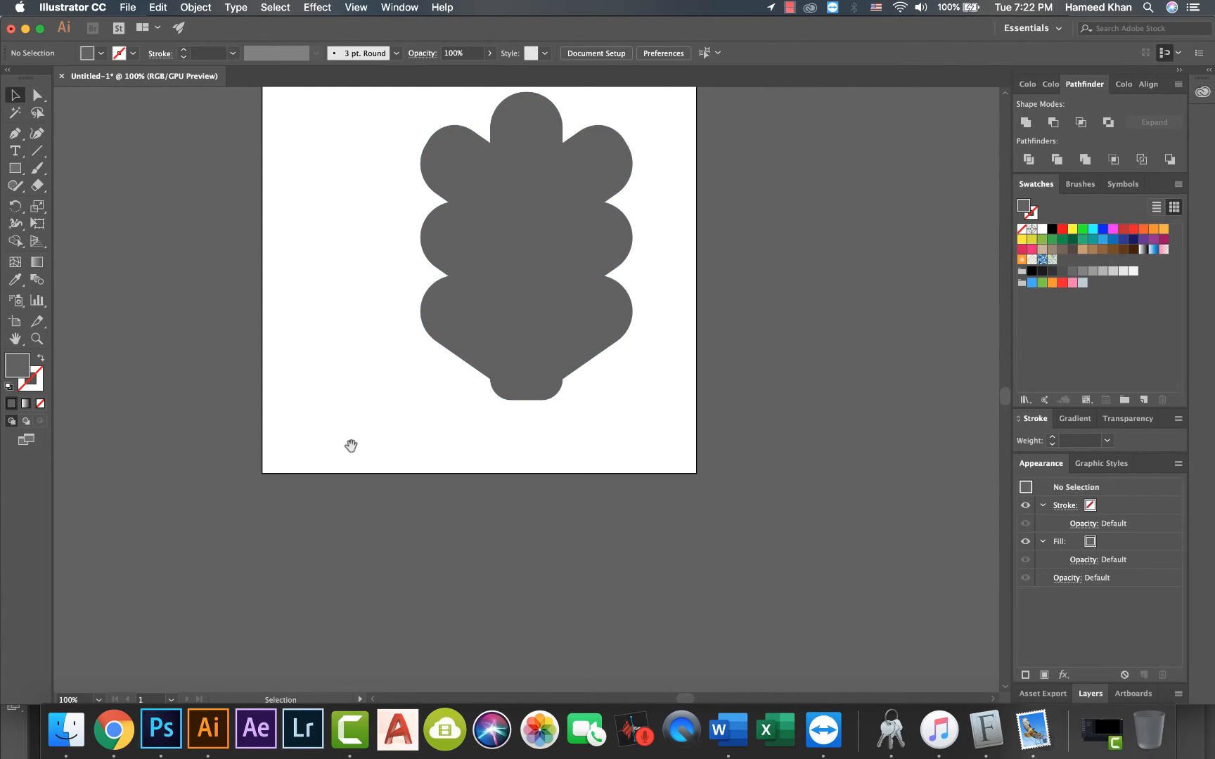
Step: Scale the leaf down proportionally to less than half its size and move it to the middle of the artboard
scroll(350, 446, up, 2)
scroll(504, 504, right, 2)
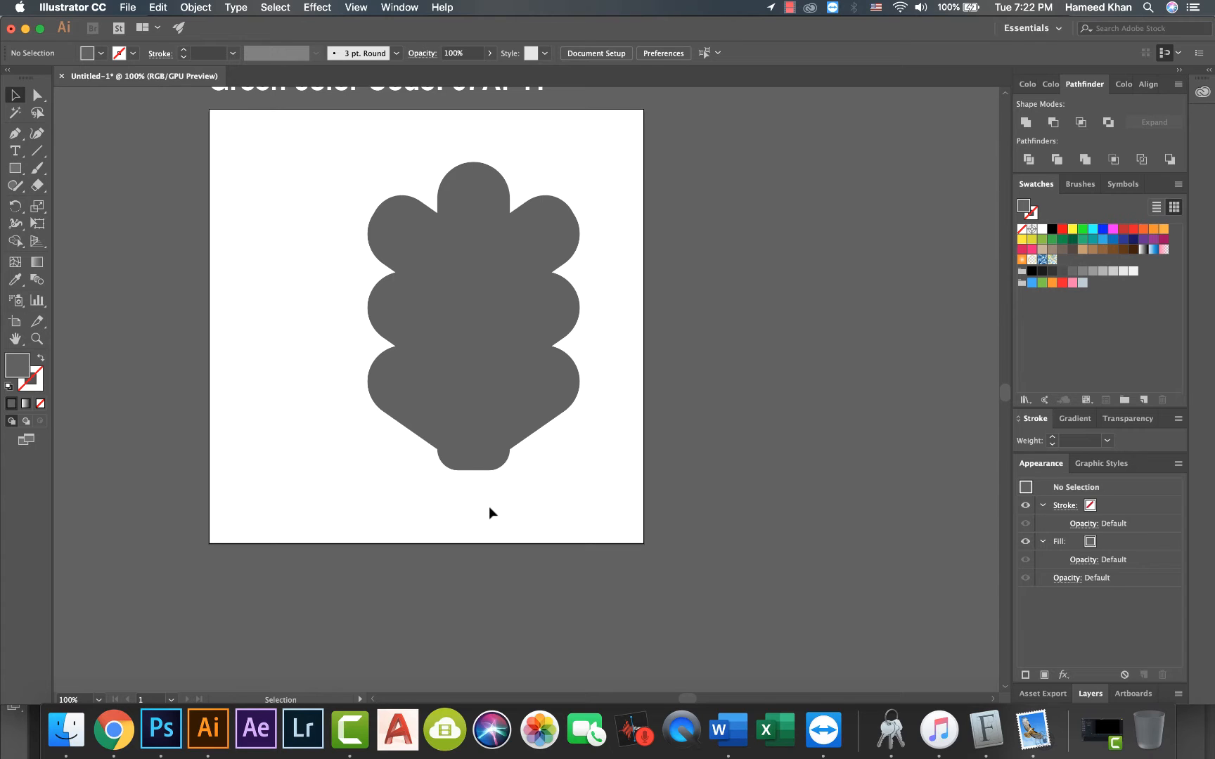
click(472, 376)
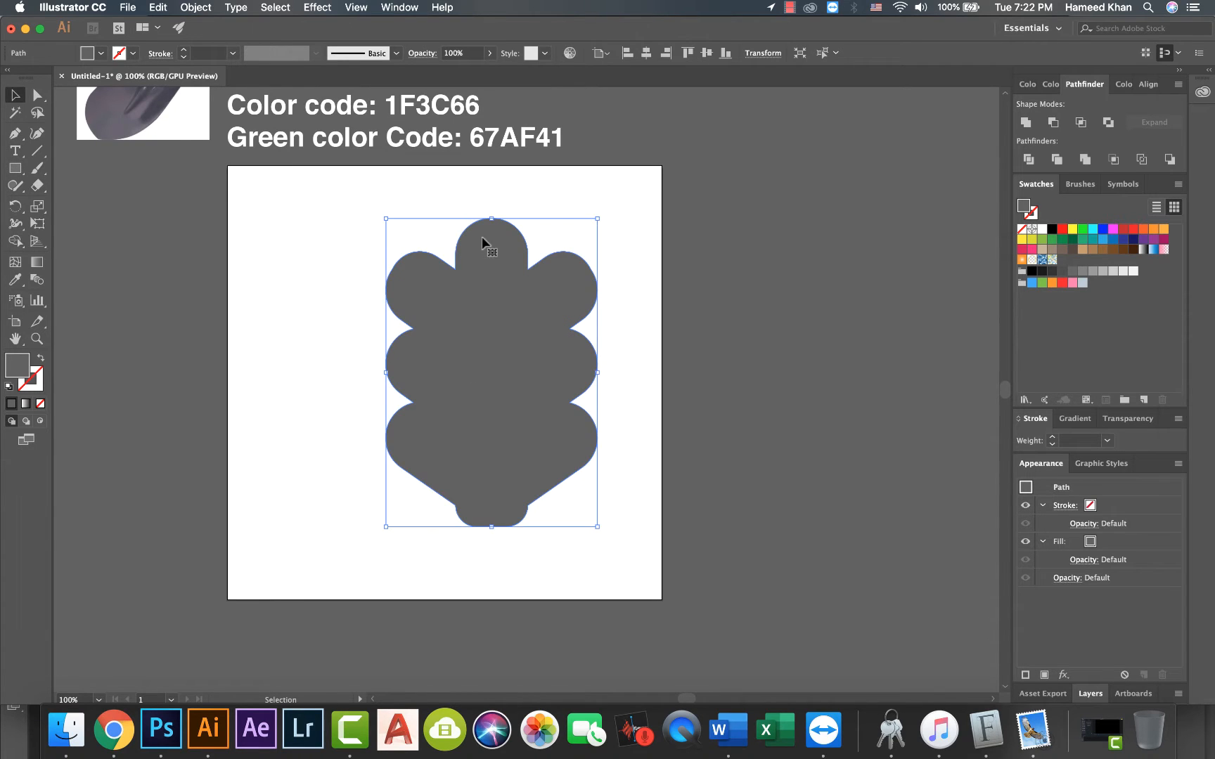
drag(490, 220, 491, 391)
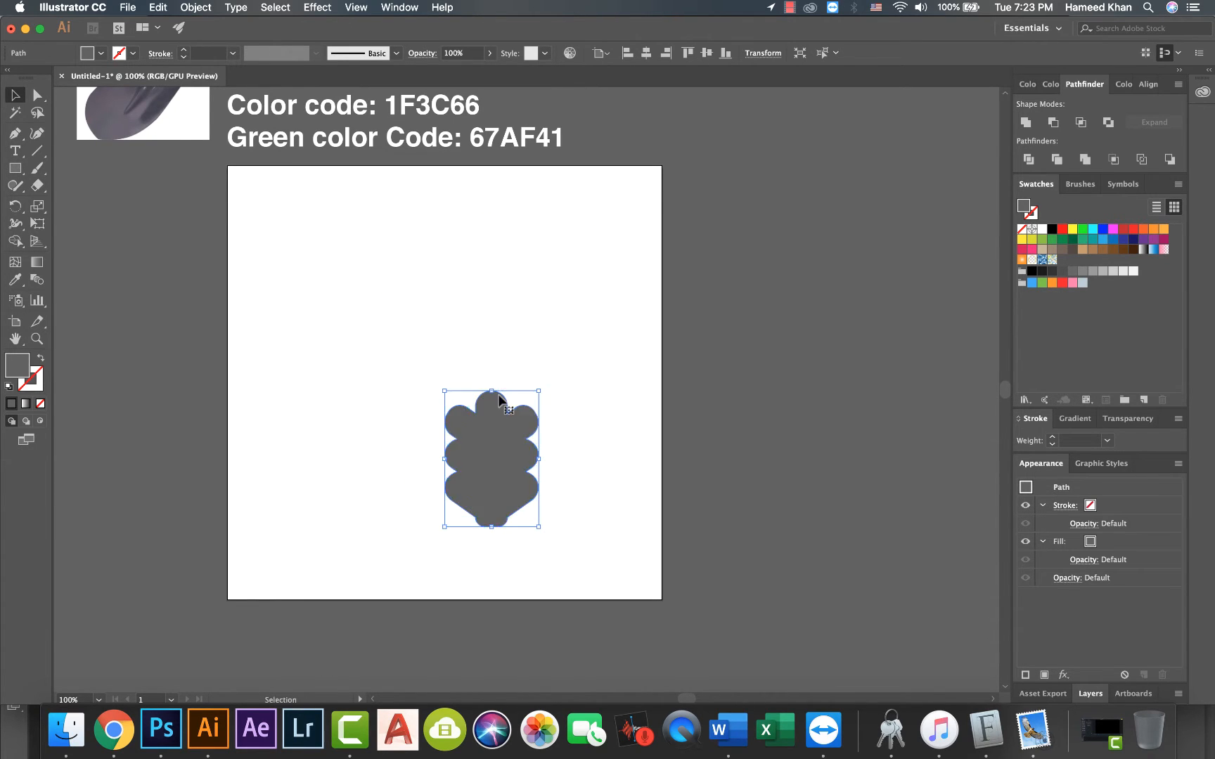
drag(499, 447, 454, 369)
click(306, 361)
Step: Draw a straight vertical line with the Pen tool down the leaf's centre, from the top lobe to the lowest lobes
drag(246, 280, 315, 346)
key(super+plus)
key(super+plus)
drag(336, 391, 328, 251)
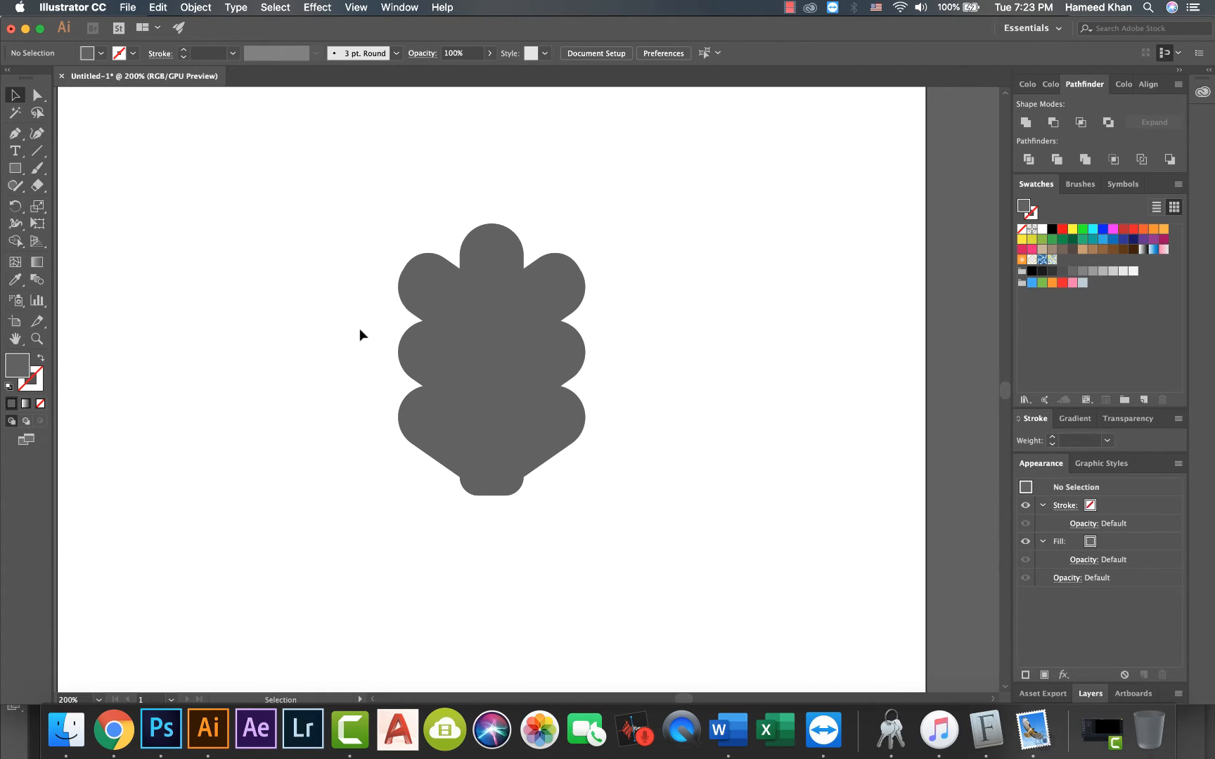
key(p)
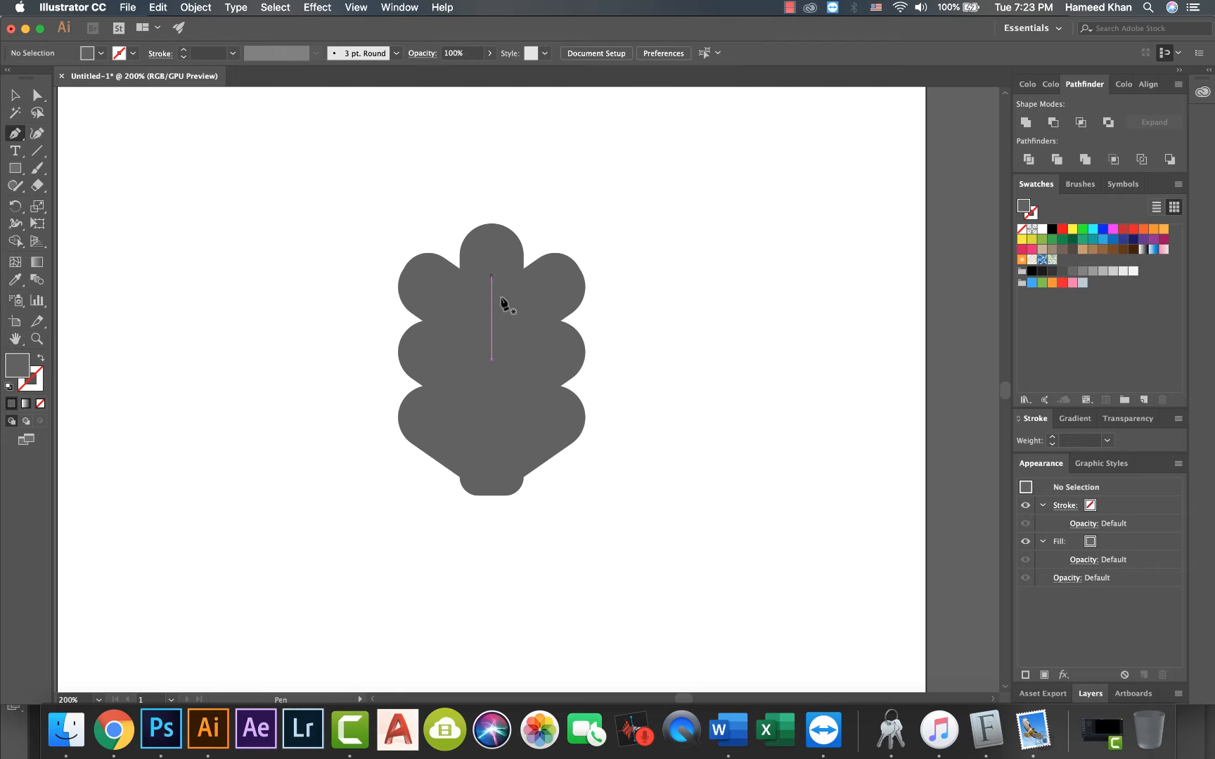
click(492, 275)
click(492, 439)
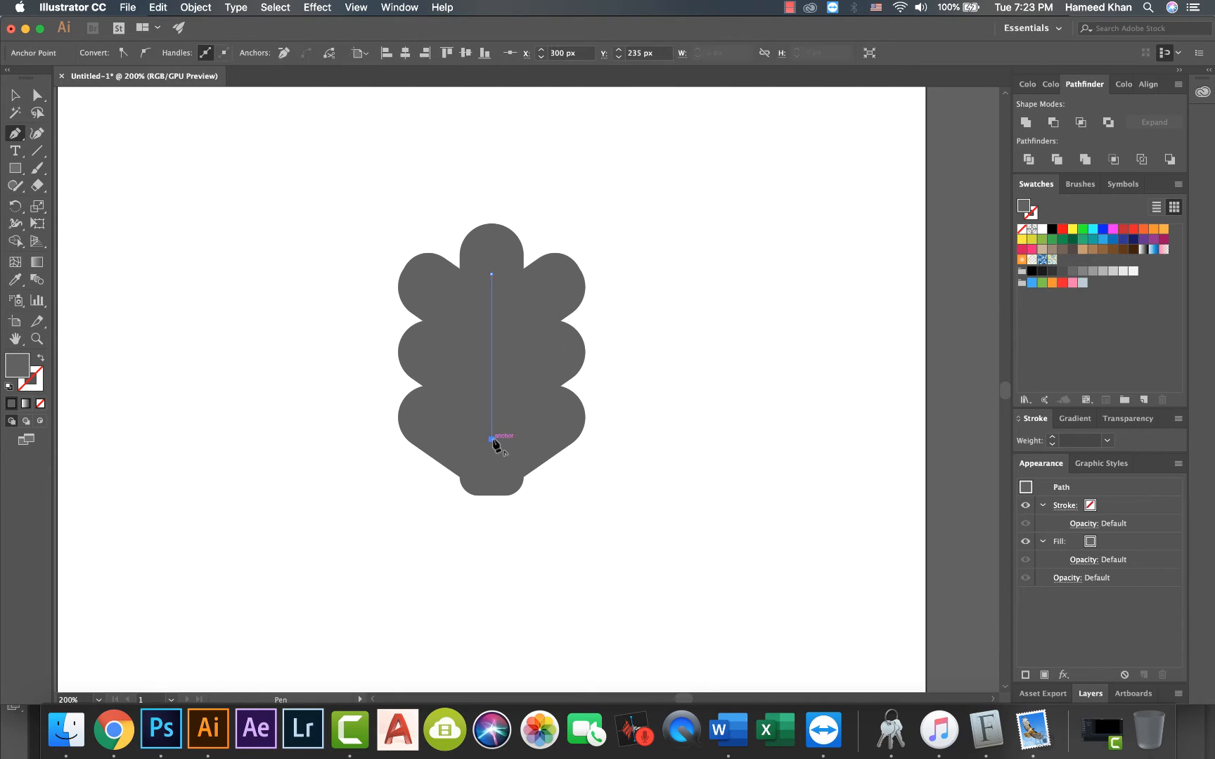
key(v)
click(311, 326)
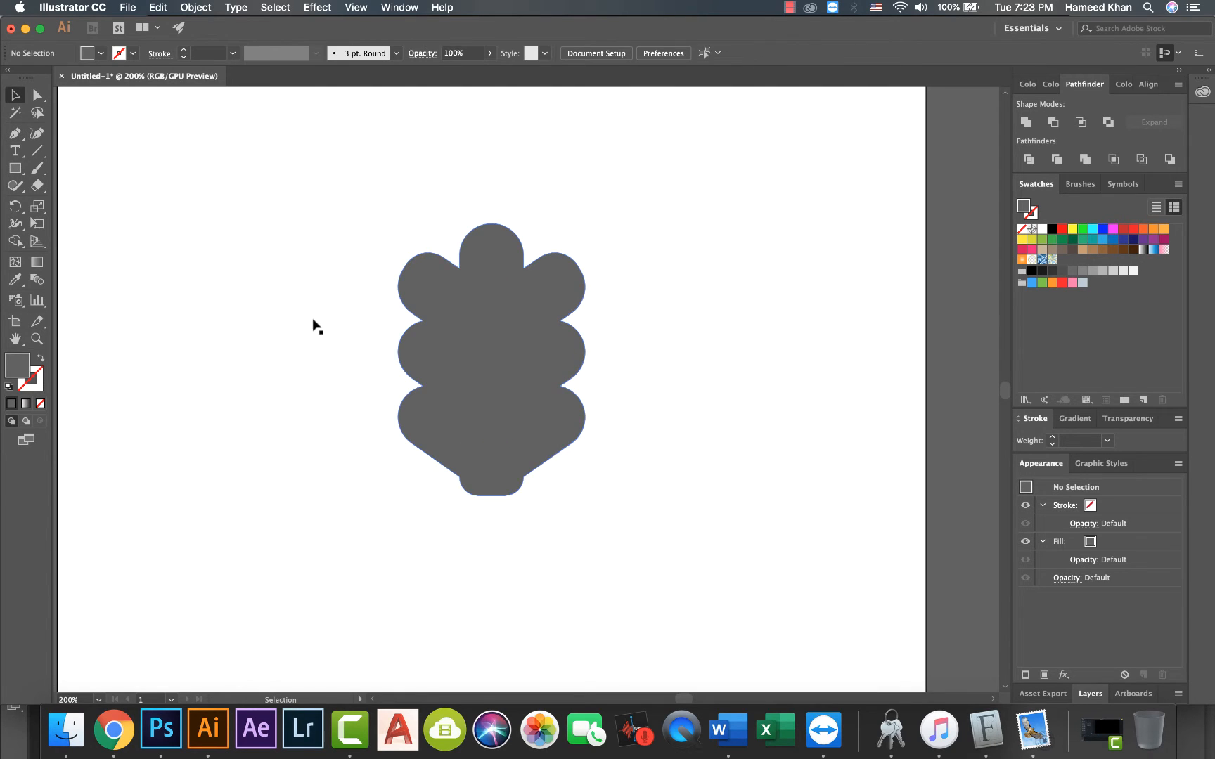
Step: Give the leaf's centre line a white 5 pt stroke with round caps
click(491, 336)
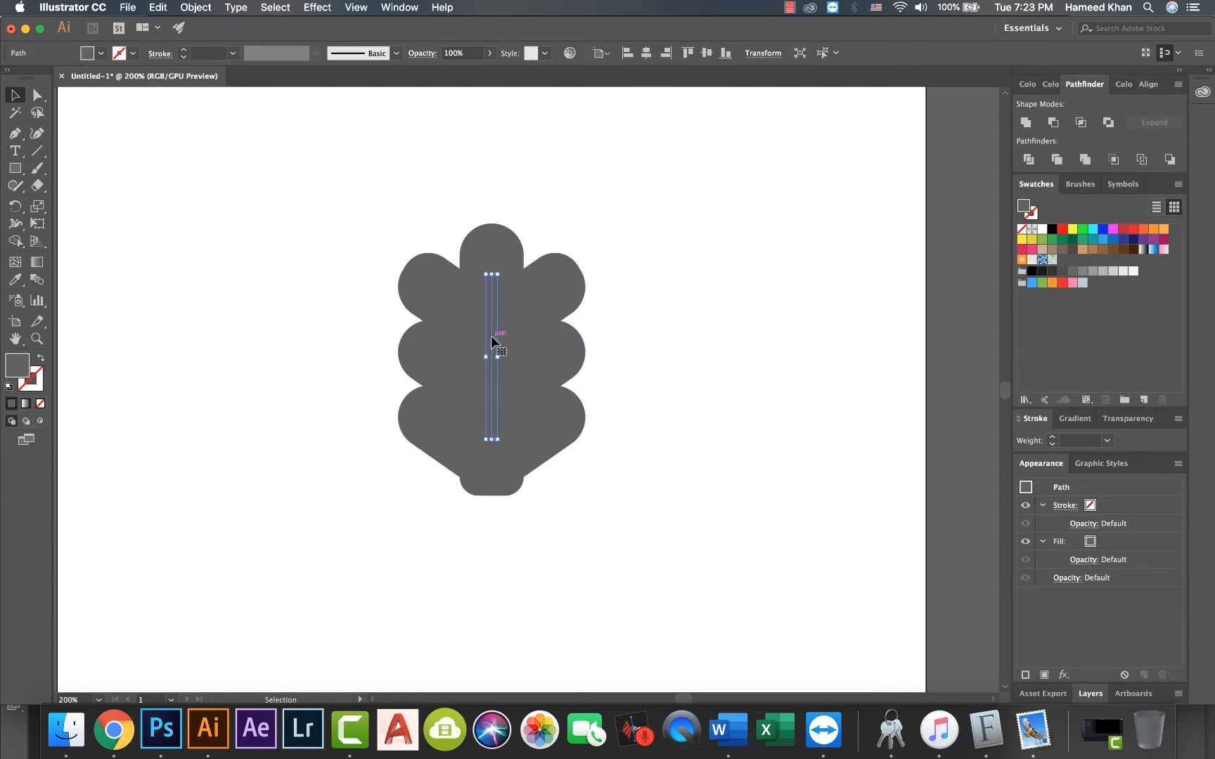
click(1063, 505)
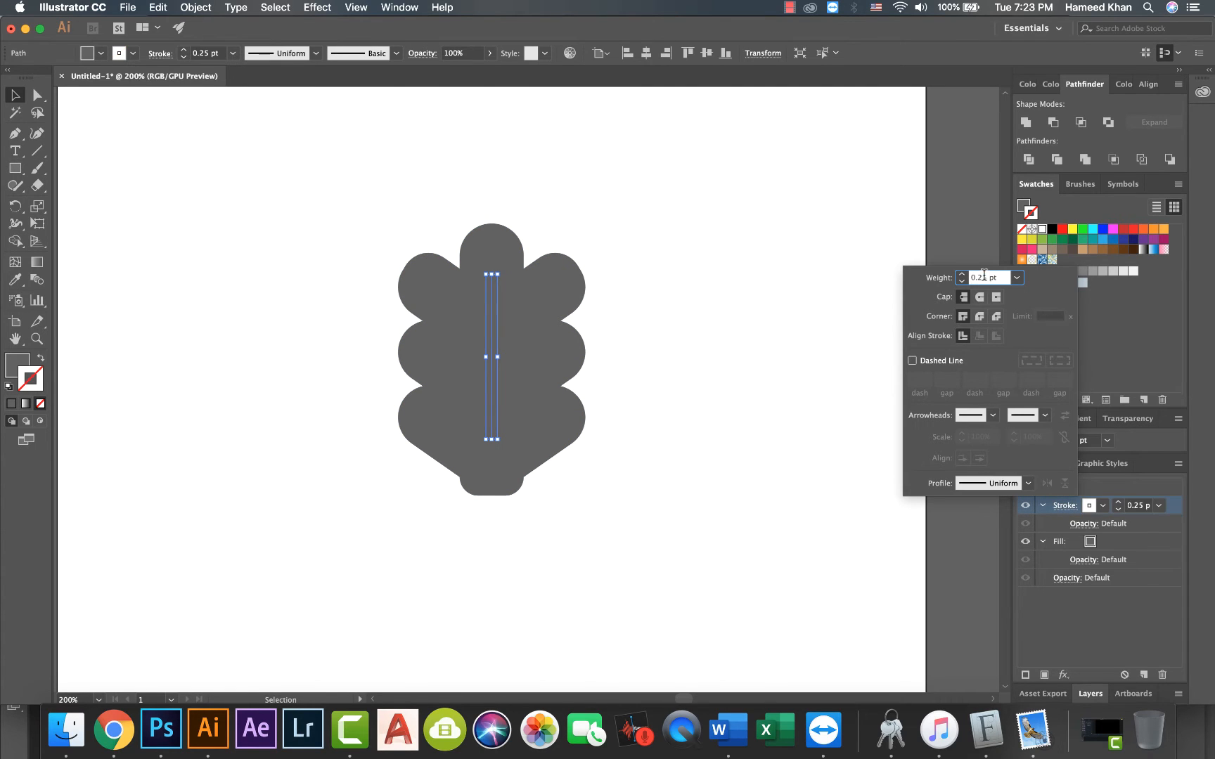
key(Up)
key(Up)
key(Up)
key(Up)
key(Up)
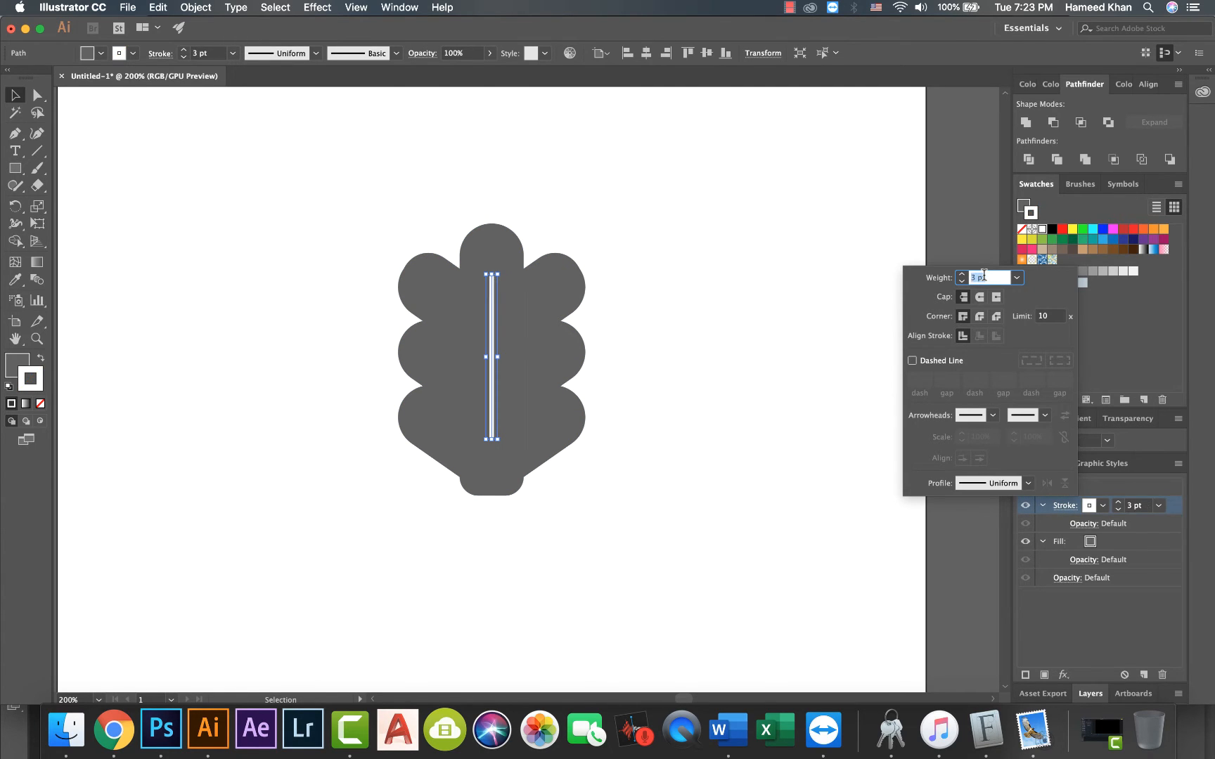
key(Up)
click(980, 297)
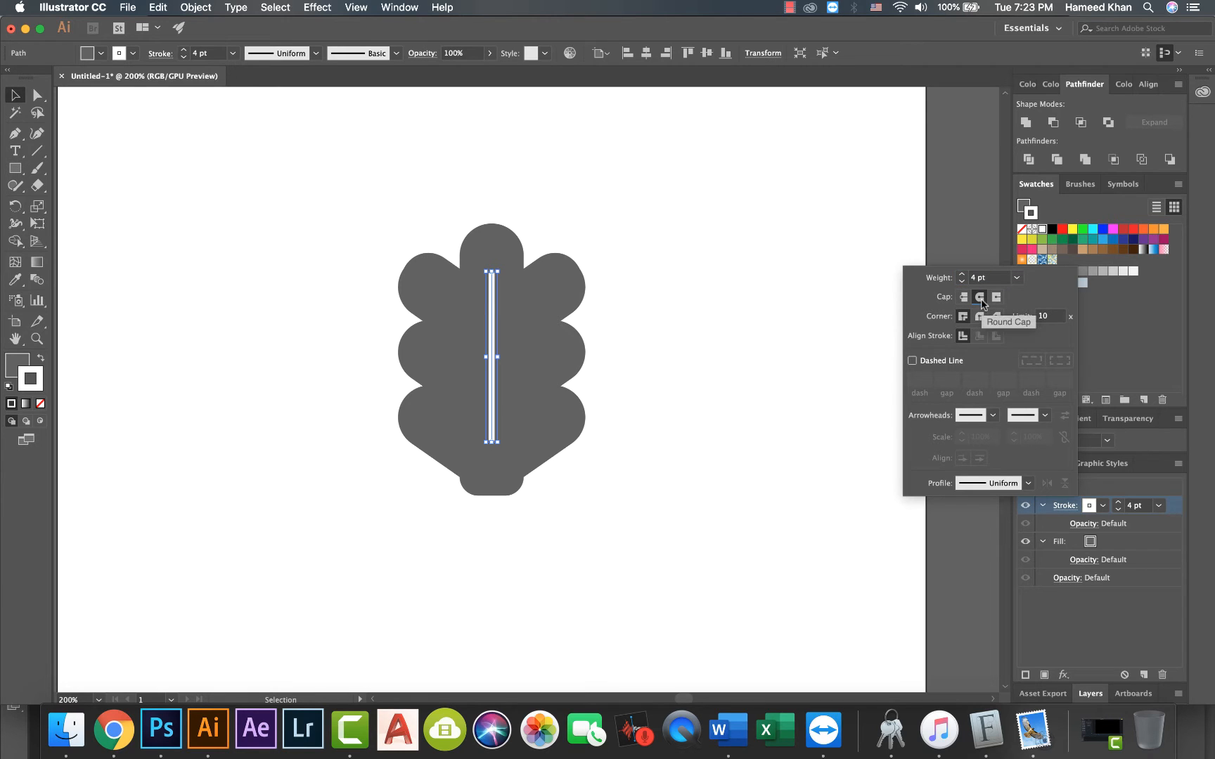
click(981, 276)
key(Up)
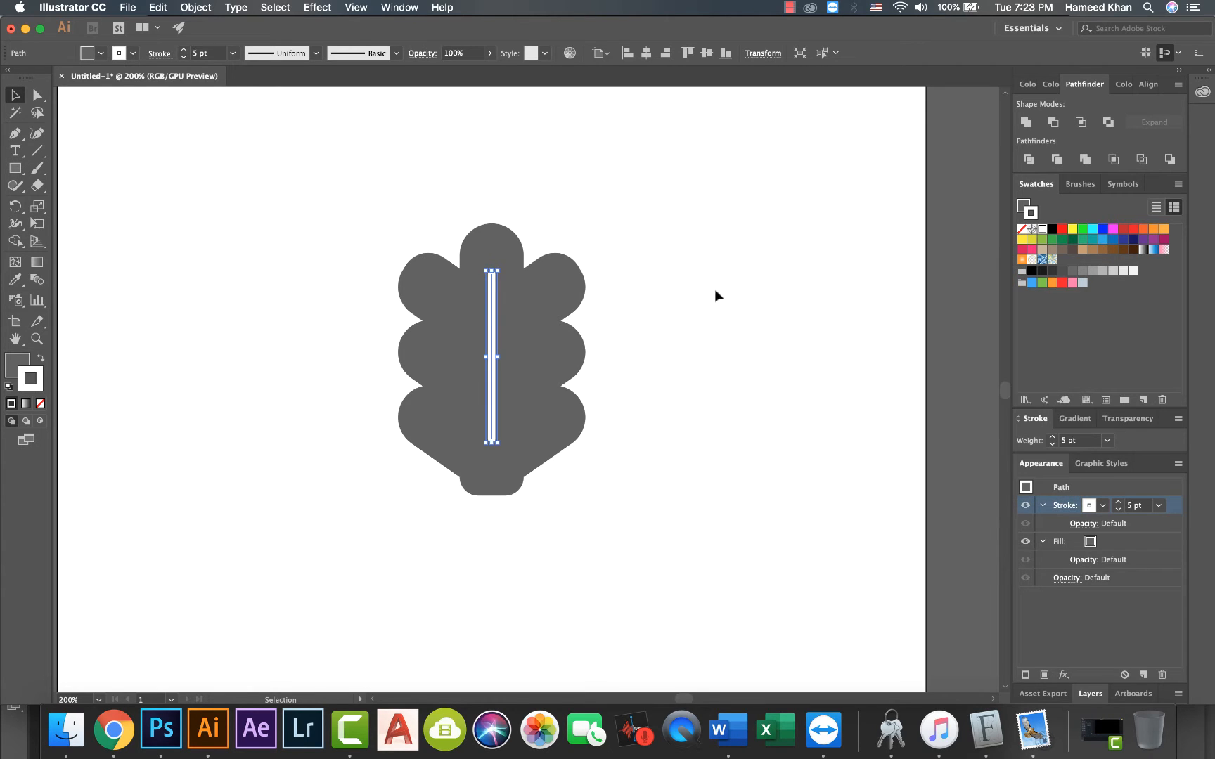
click(715, 288)
Step: Shorten the white centre line equally at both ends and keep it centred in the leaf
click(493, 312)
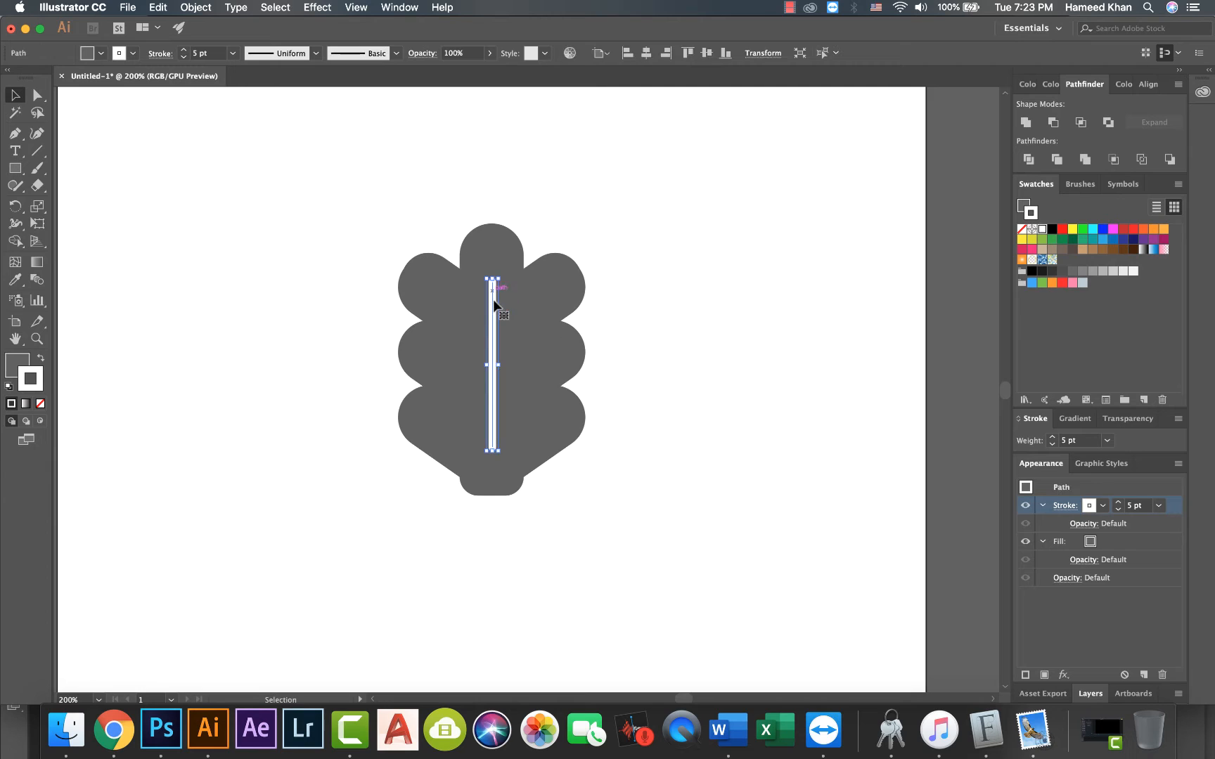
drag(492, 274, 491, 294)
click(204, 318)
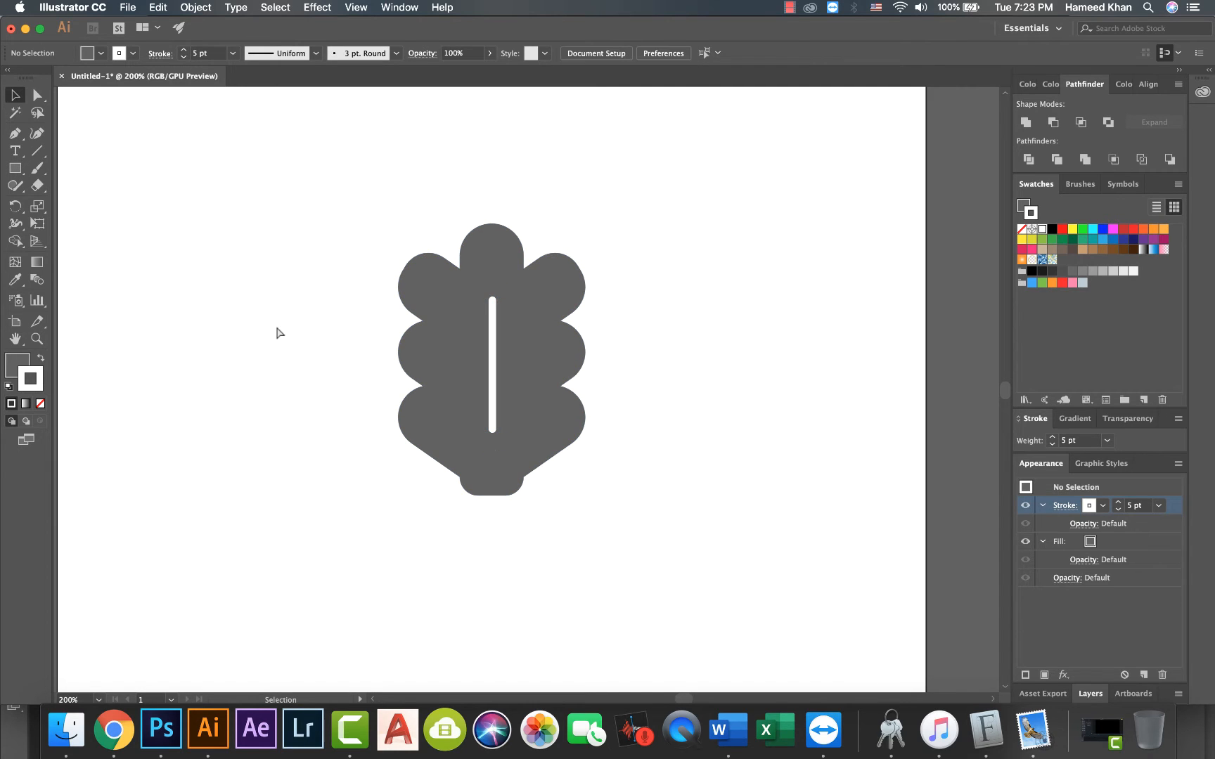
Step: Draw a short diagonal side vein with the Pen tool, rising at about 45° to the right from the upper part of the white centre line
key(super+equal)
key(p)
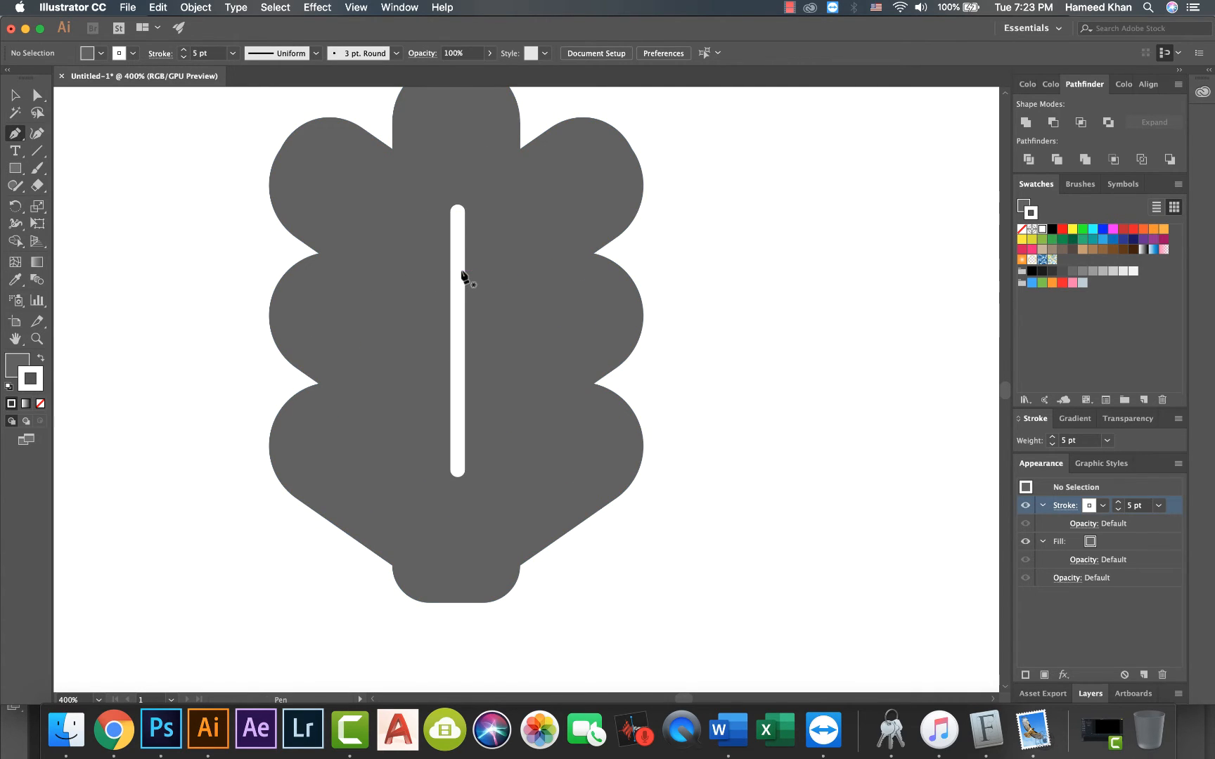
click(457, 271)
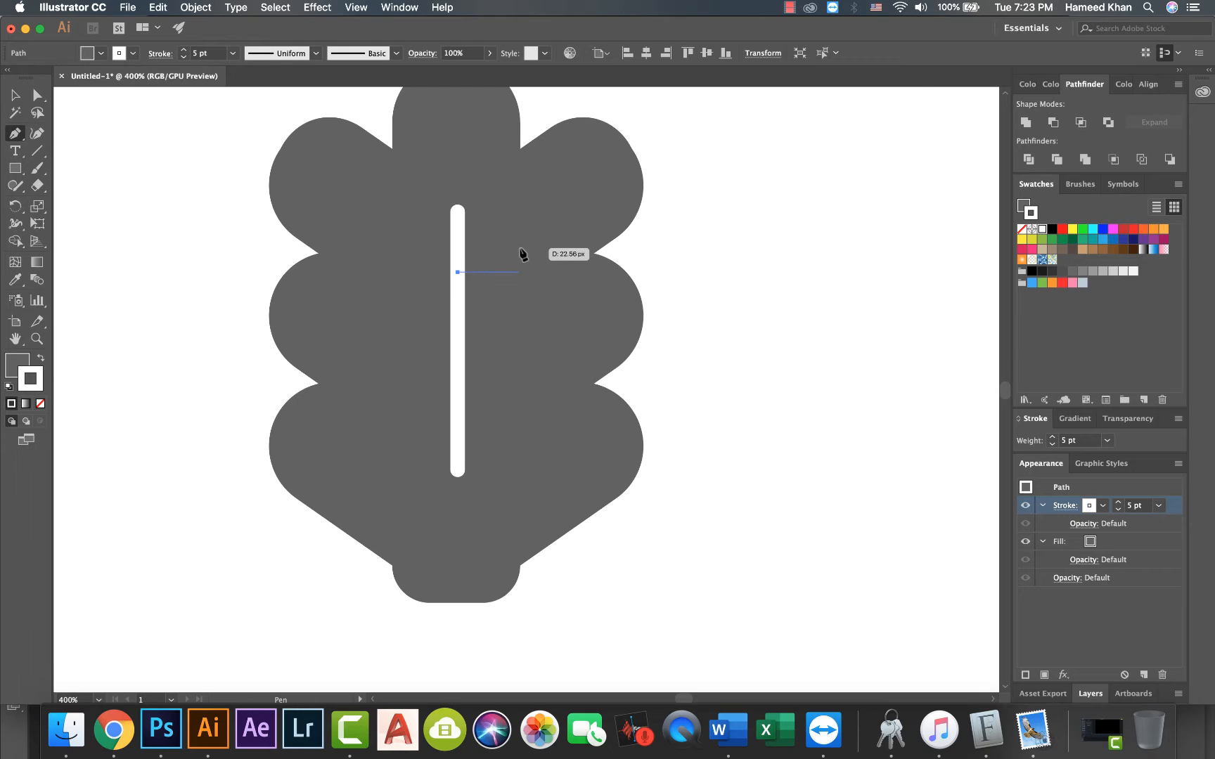
click(508, 223)
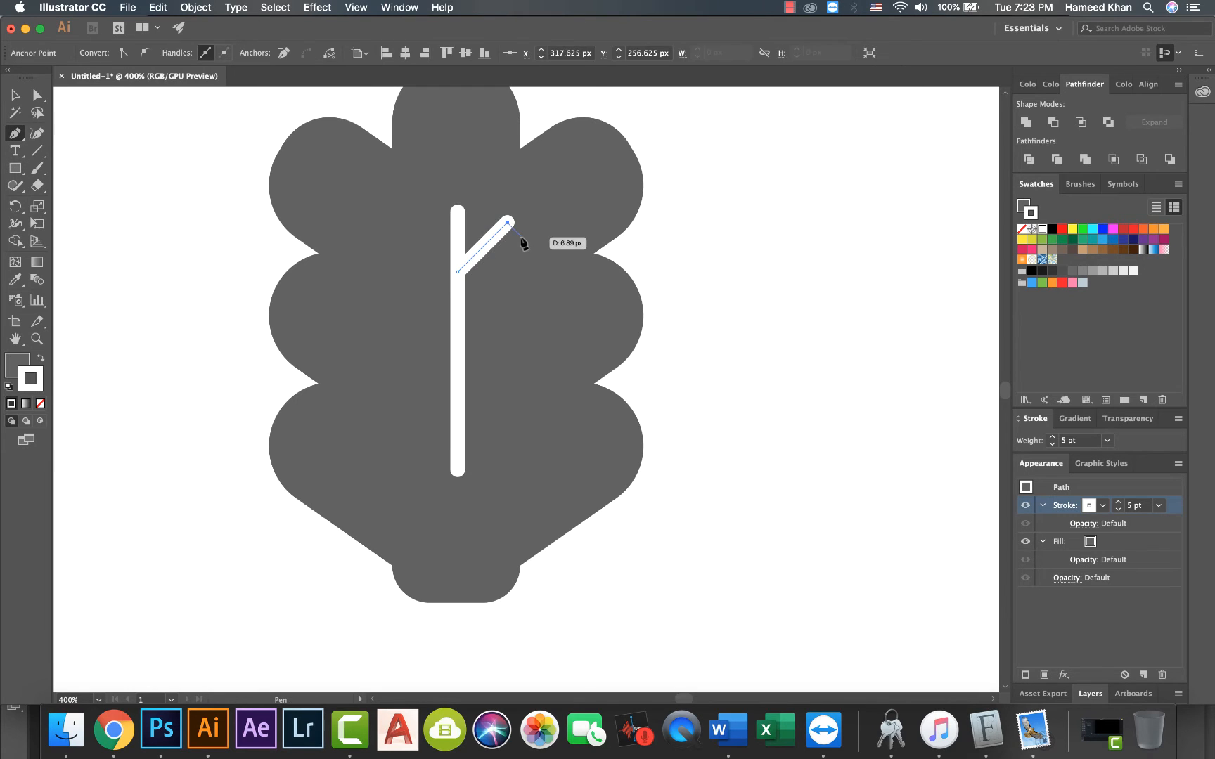
Step: Copy the diagonal vein straight down twice at equal spacing along the centre line, and group the three veins
key(v)
drag(495, 242, 495, 314)
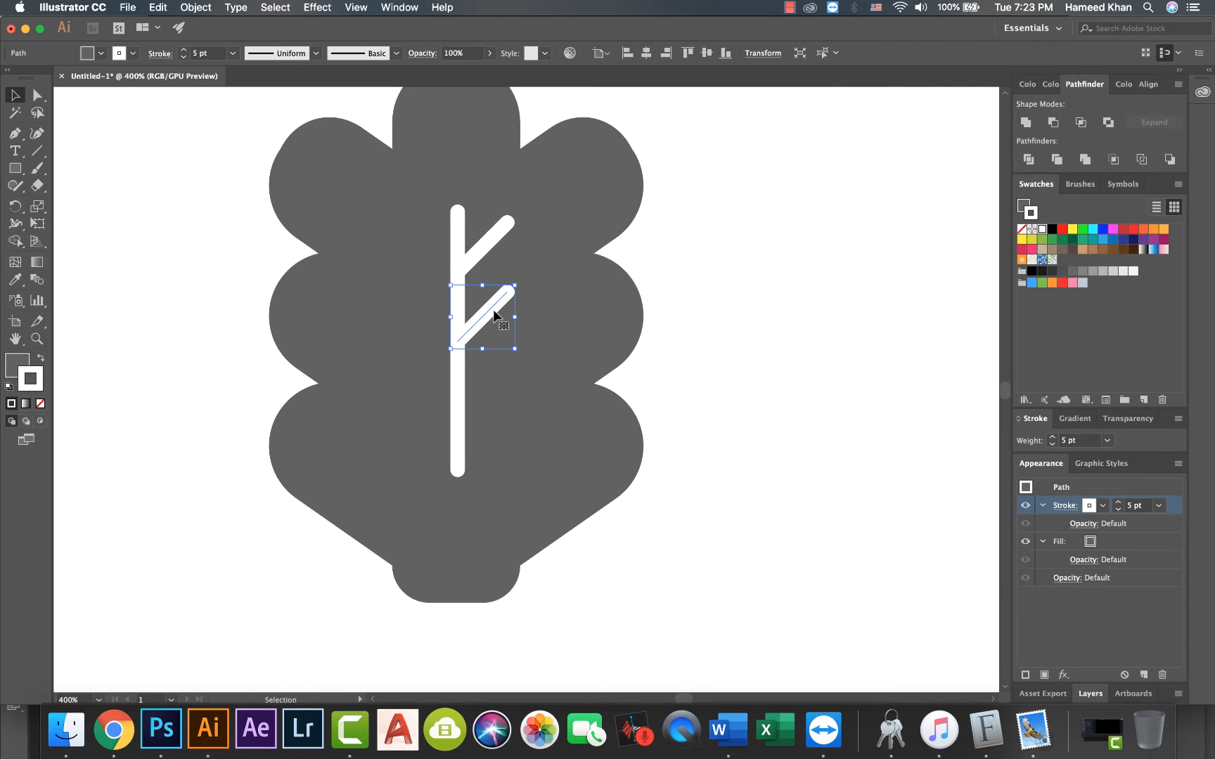
key(ctrl+d)
shift+click(485, 315)
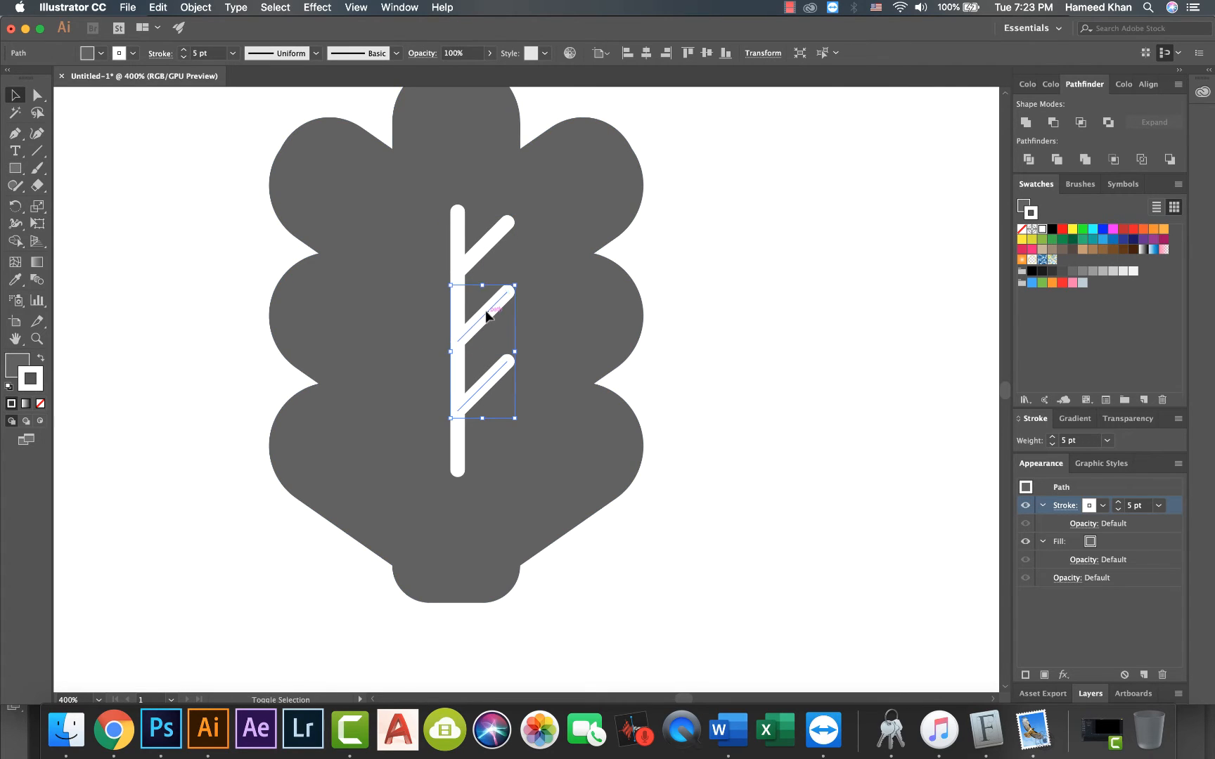
shift+click(488, 239)
right_click(487, 241)
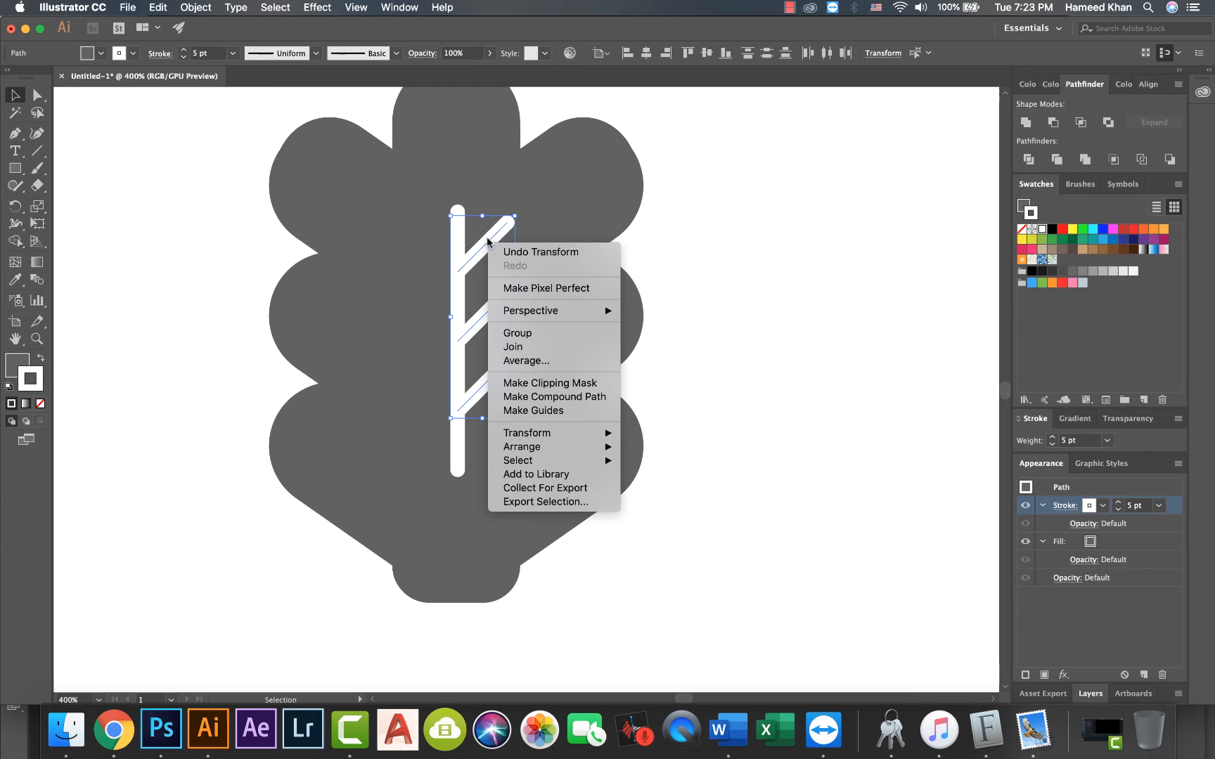
click(512, 334)
Step: Make a mirrored copy of the side vein group and move it to the left side of the centre line
right_click(479, 248)
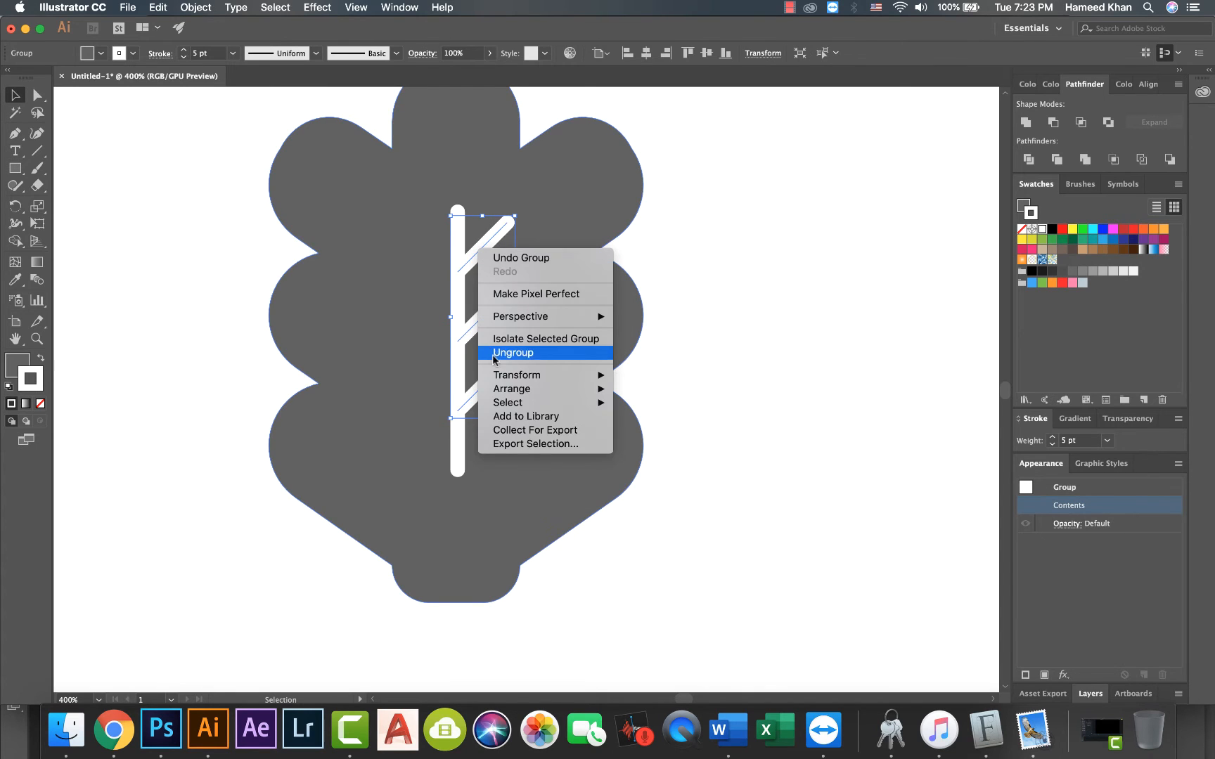
mouse_move(504, 376)
click(644, 425)
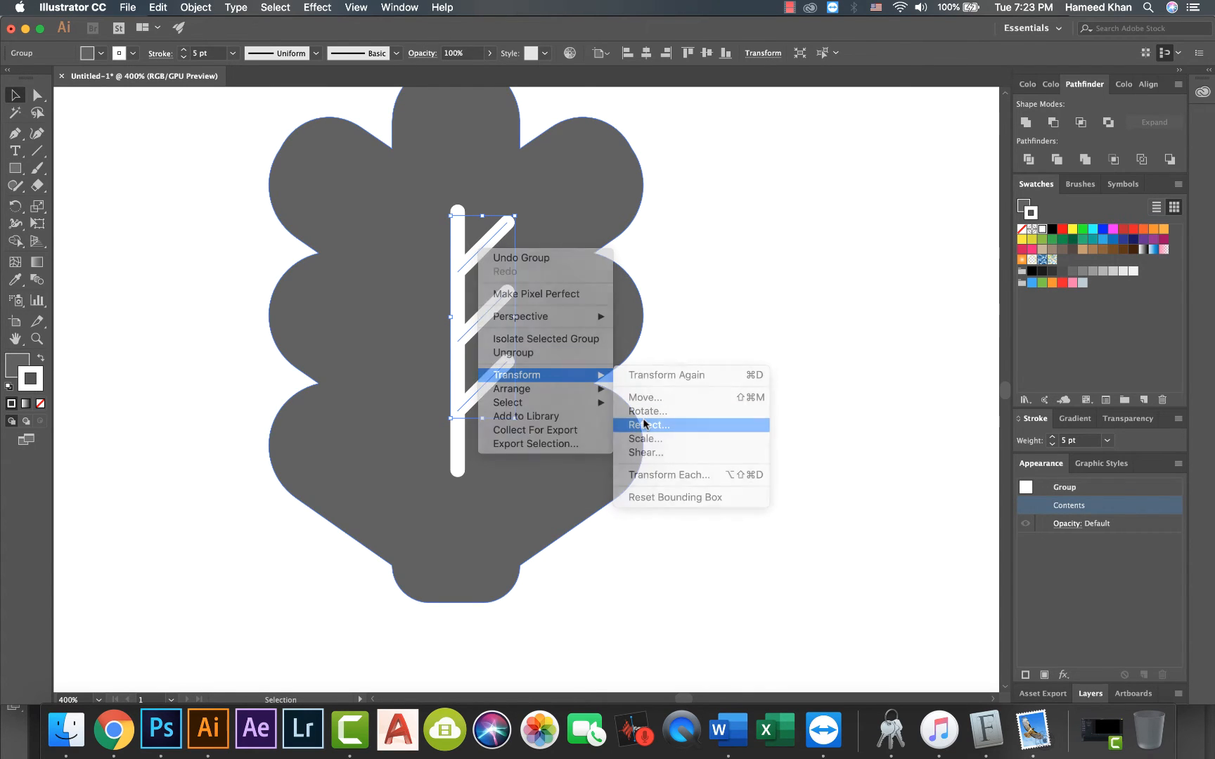
click(211, 456)
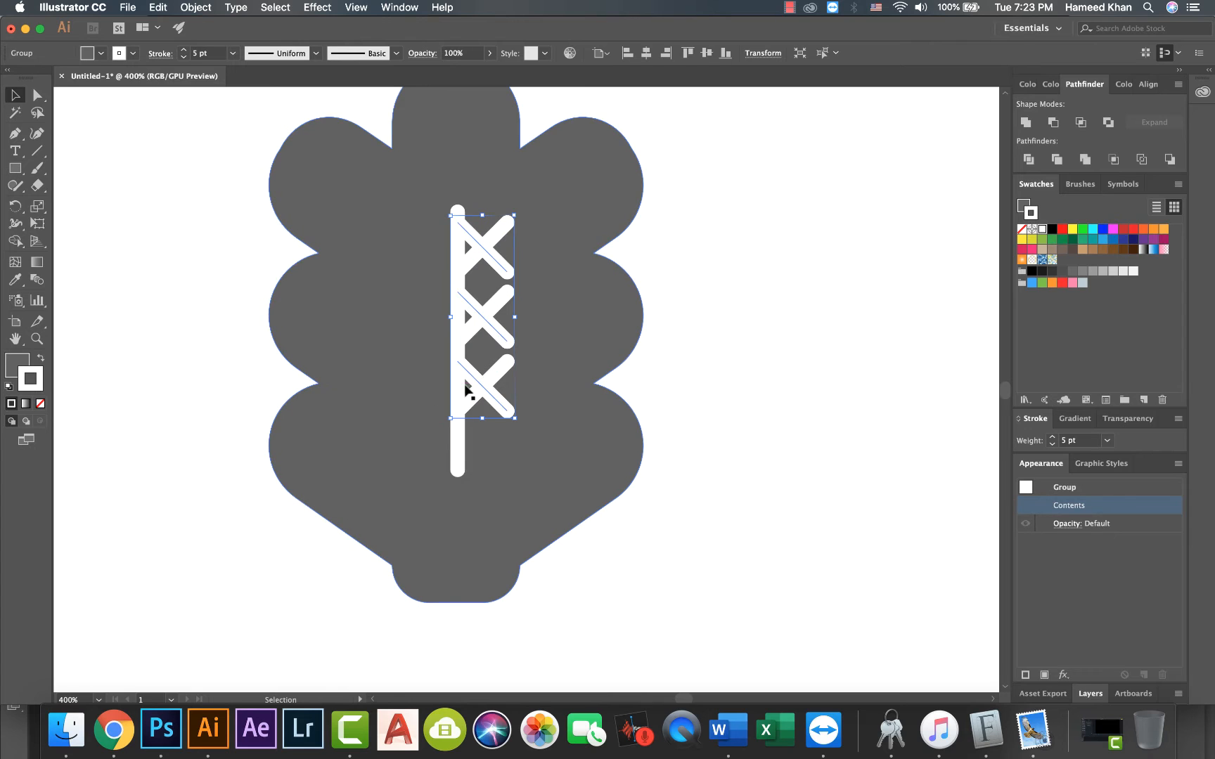
drag(490, 397, 443, 398)
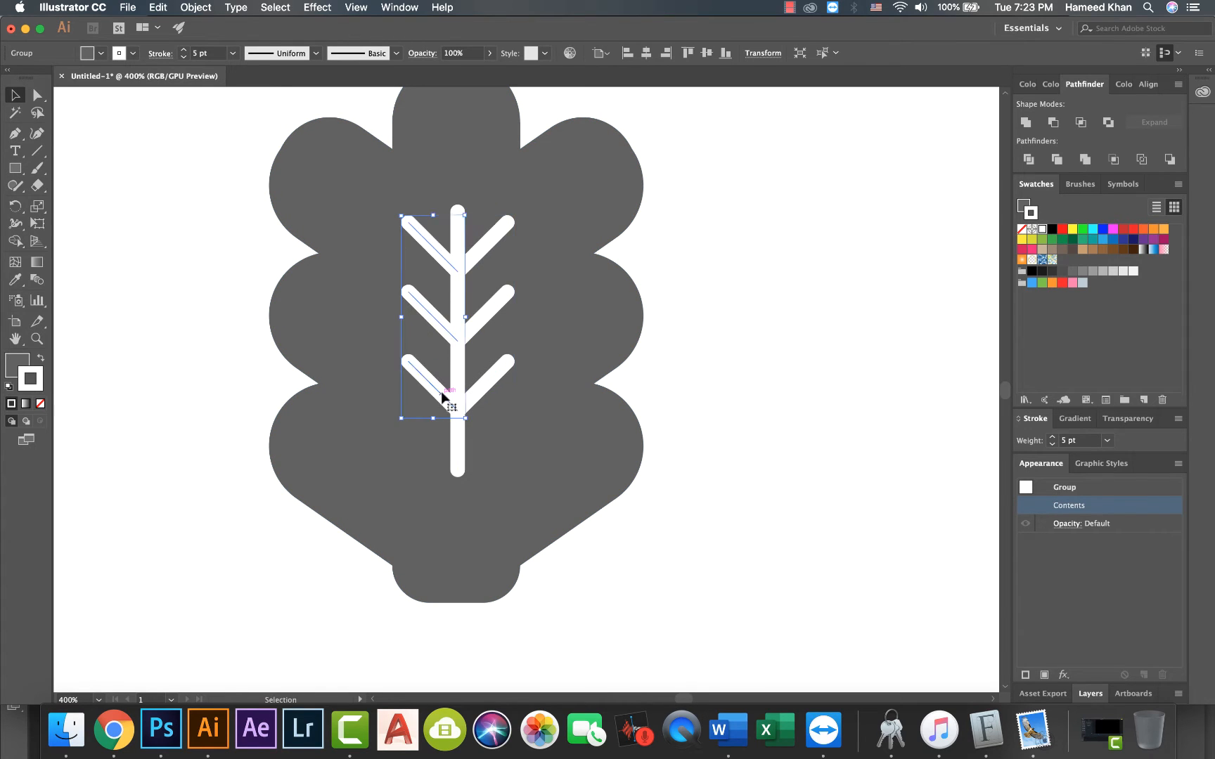
Step: Group both sets of side veins together with the white centre line
shift+click(487, 386)
click(175, 435)
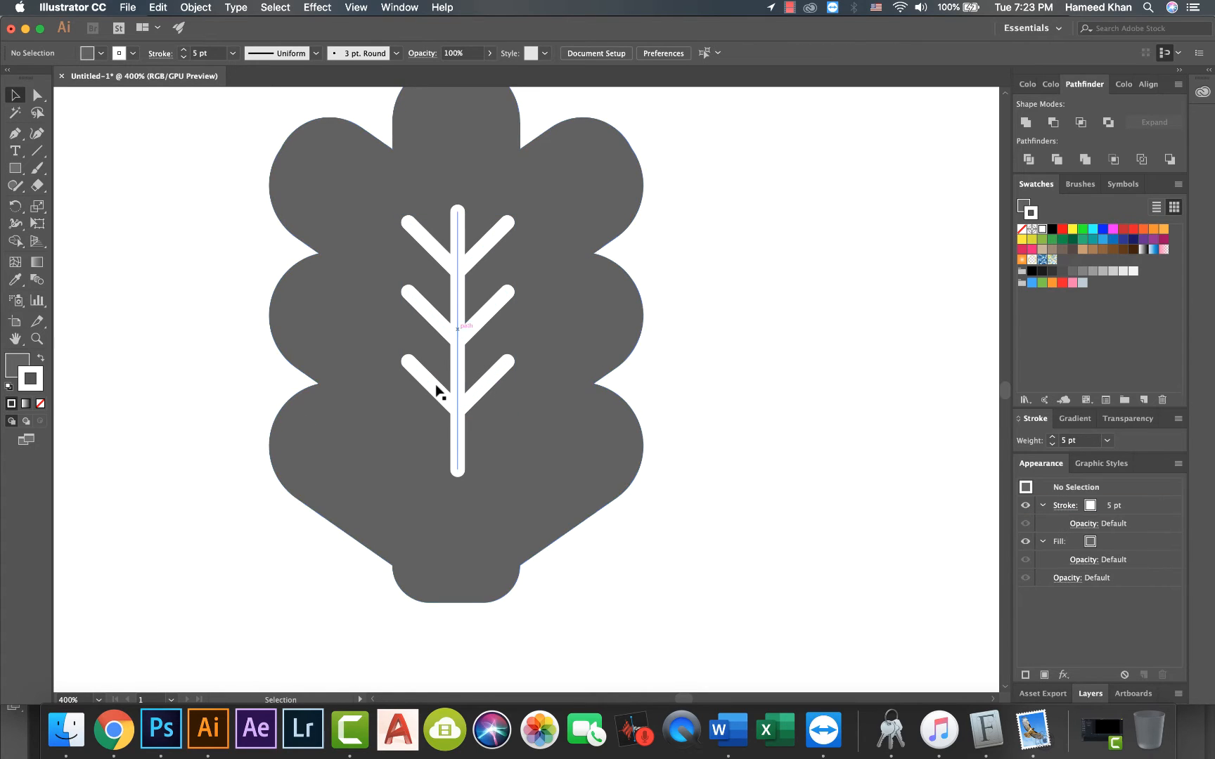
click(427, 321)
click(436, 316)
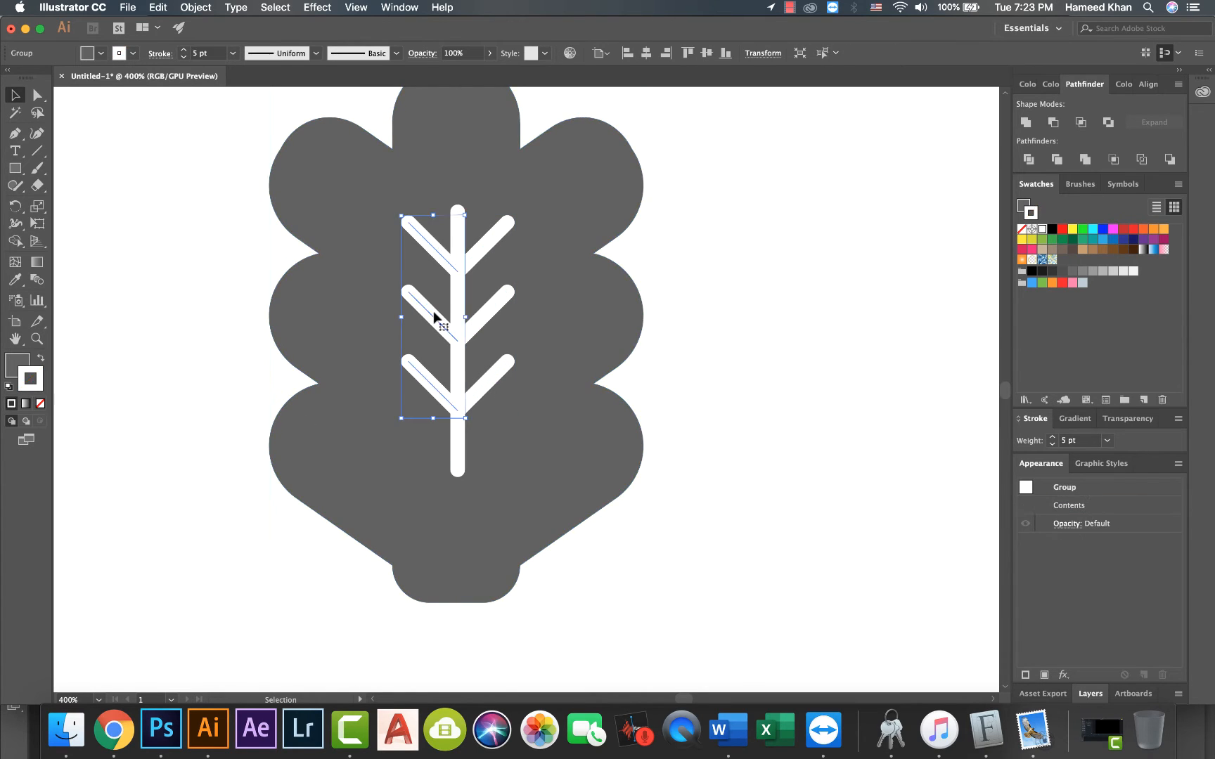
shift+click(457, 235)
right_click(457, 234)
click(482, 324)
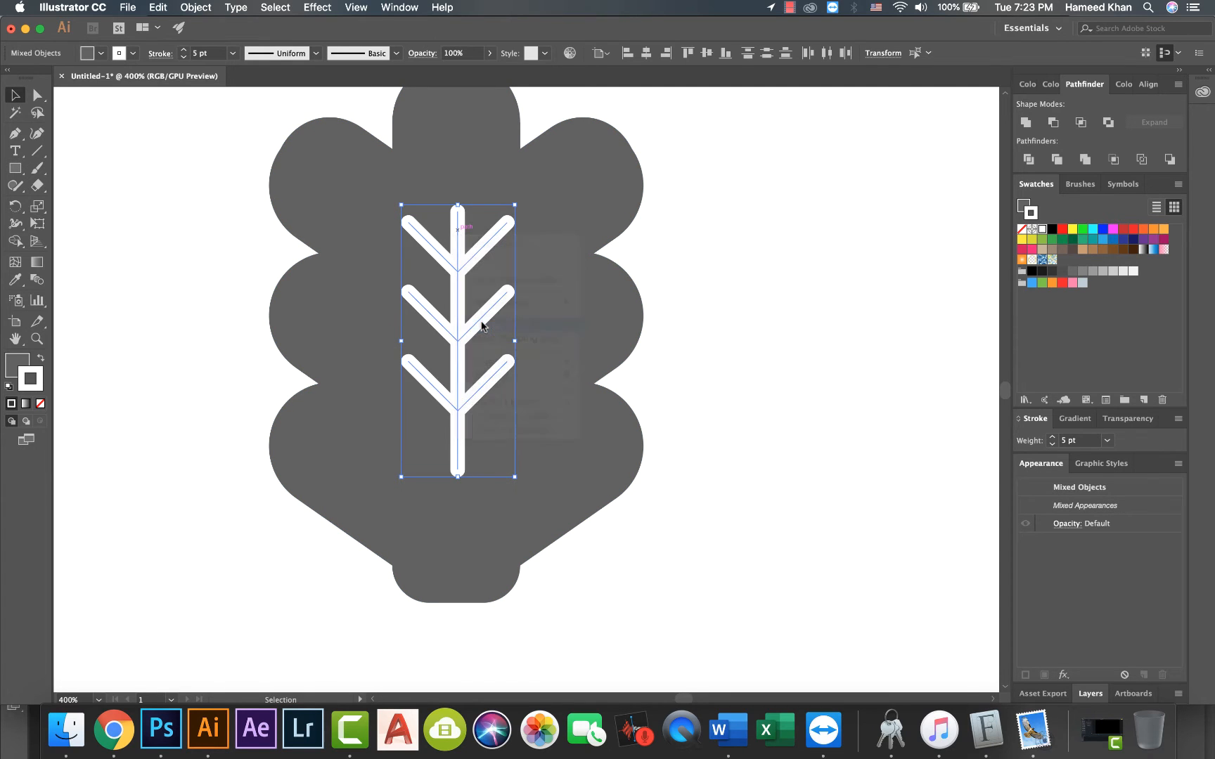
click(202, 339)
Step: Enlarge the vein group slightly and proportionally, extending it further toward the base of the leaf
key(super+minus)
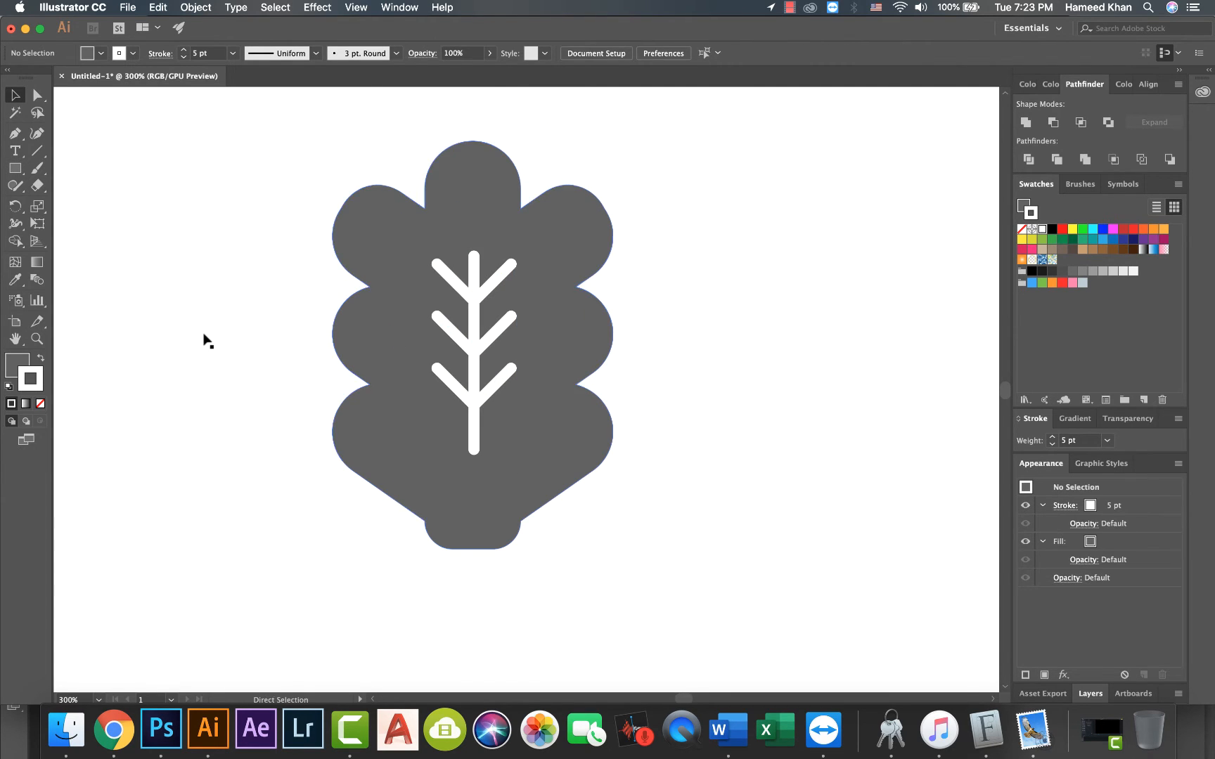
click(507, 344)
drag(474, 453, 474, 481)
click(238, 469)
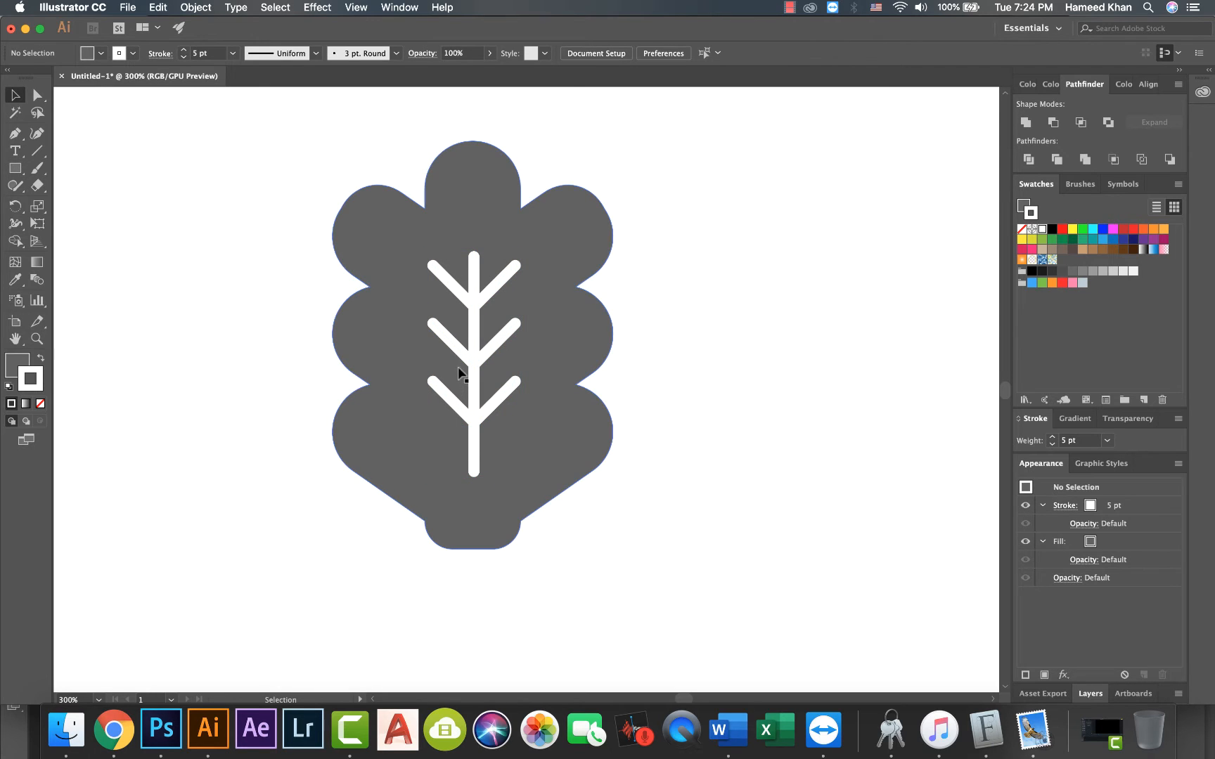
Step: Align the vein group and the leaf silhouette to a common horizontal centre
click(475, 362)
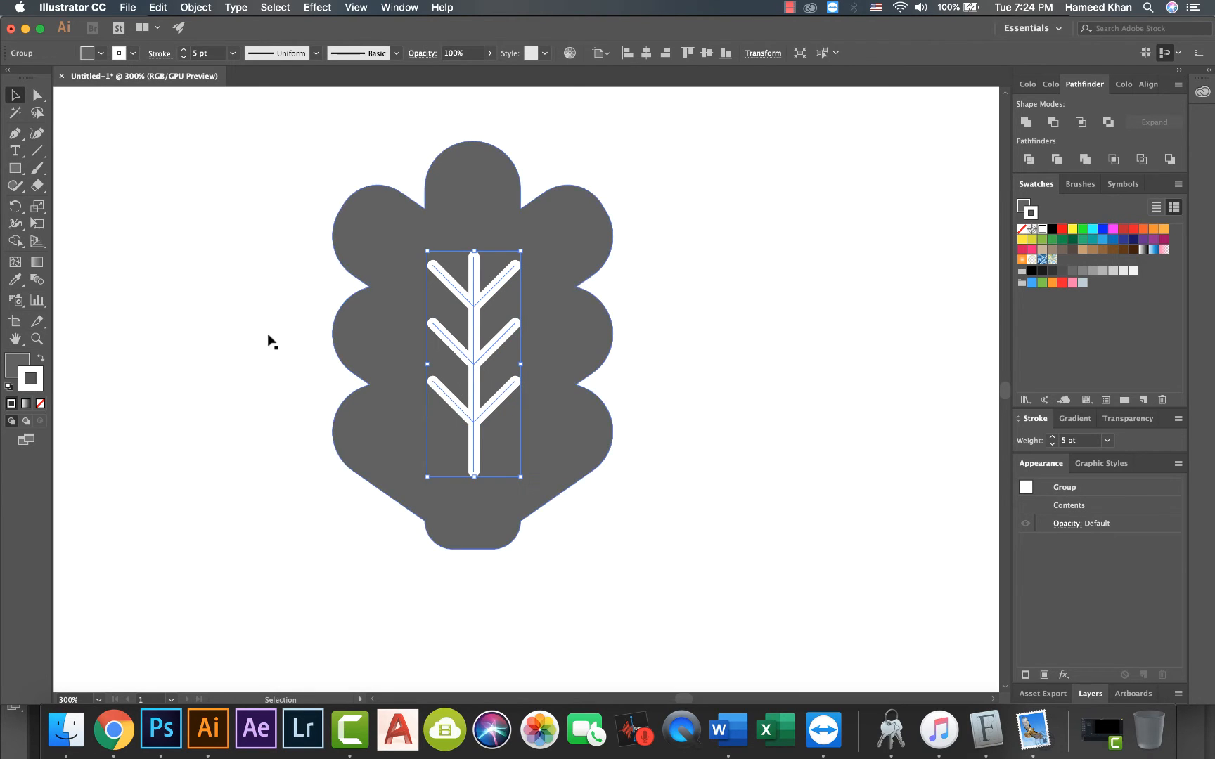
shift+click(455, 210)
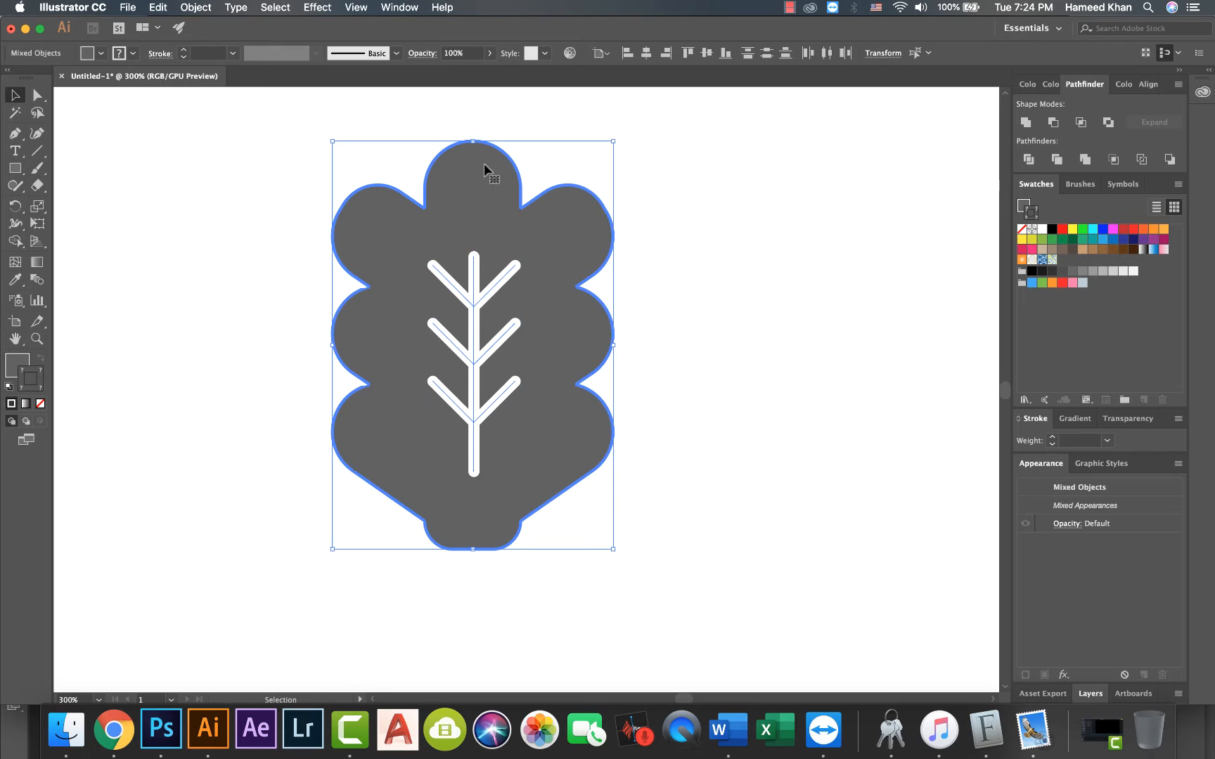
click(645, 54)
click(760, 307)
Step: Expand the vein group's strokes into filled outlines and unite them into one white shape
click(478, 287)
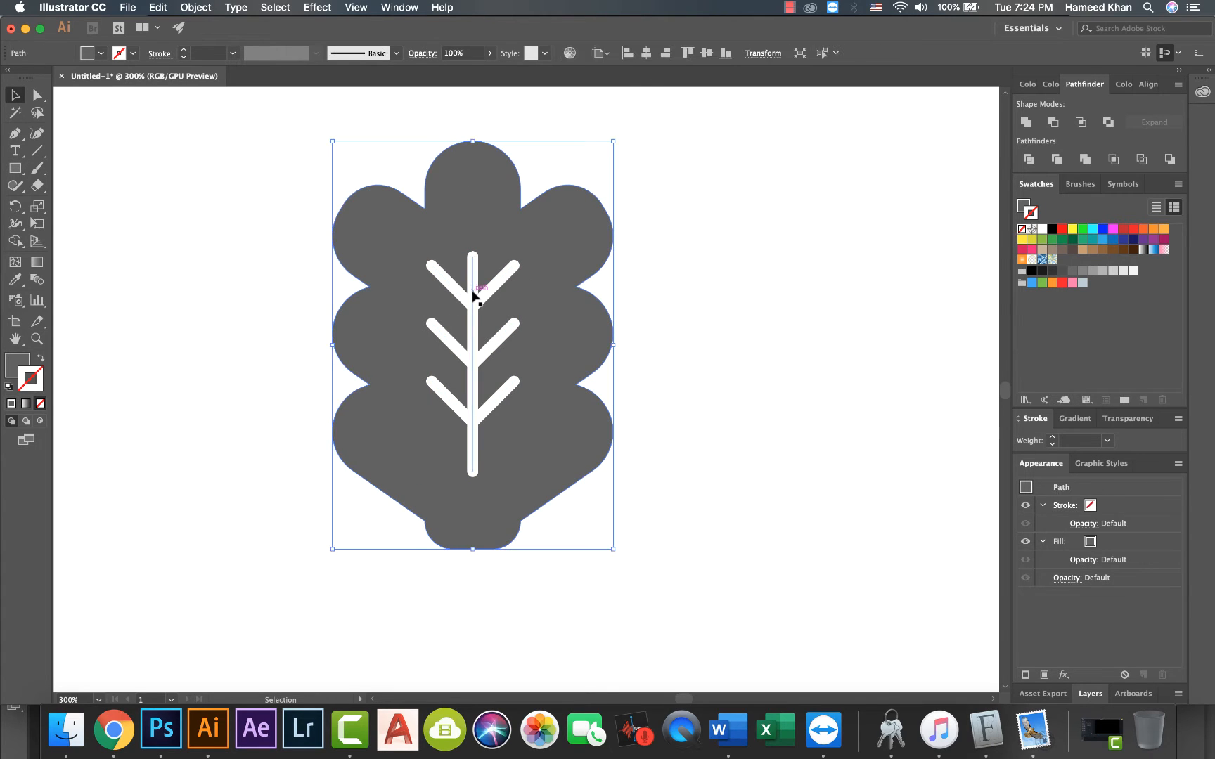
click(473, 295)
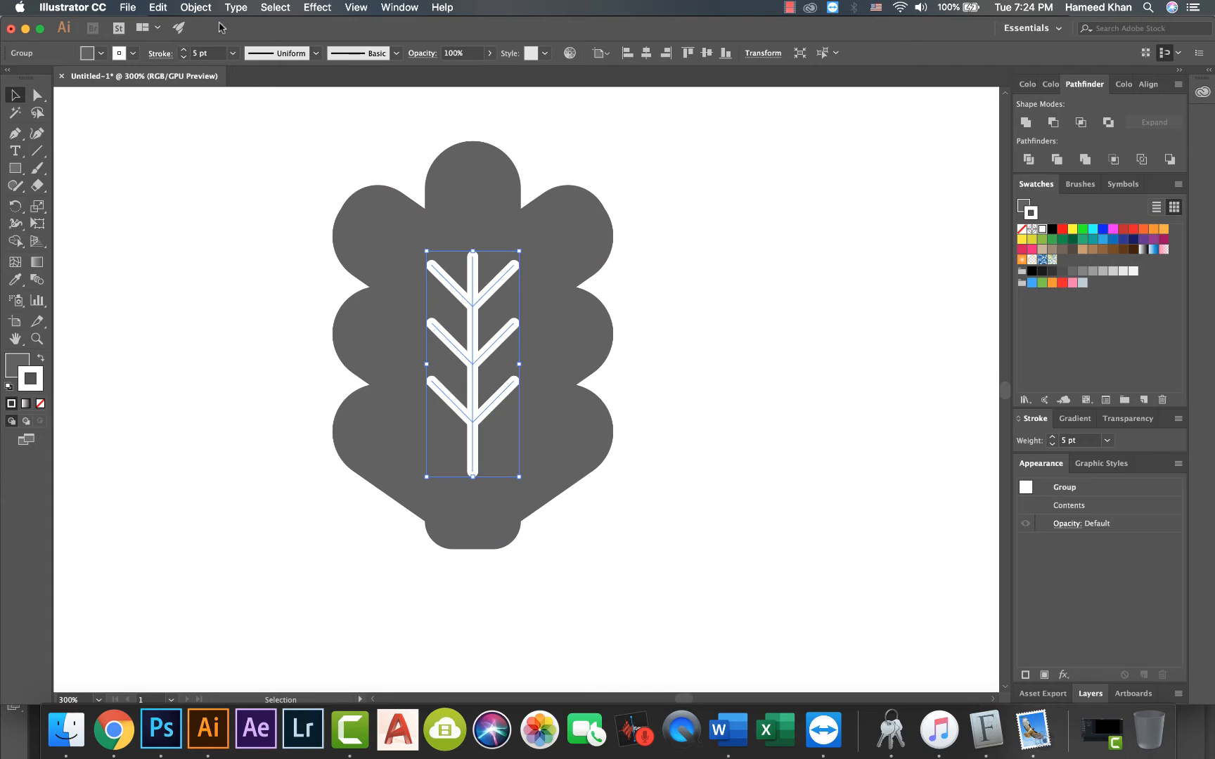
click(196, 7)
click(199, 153)
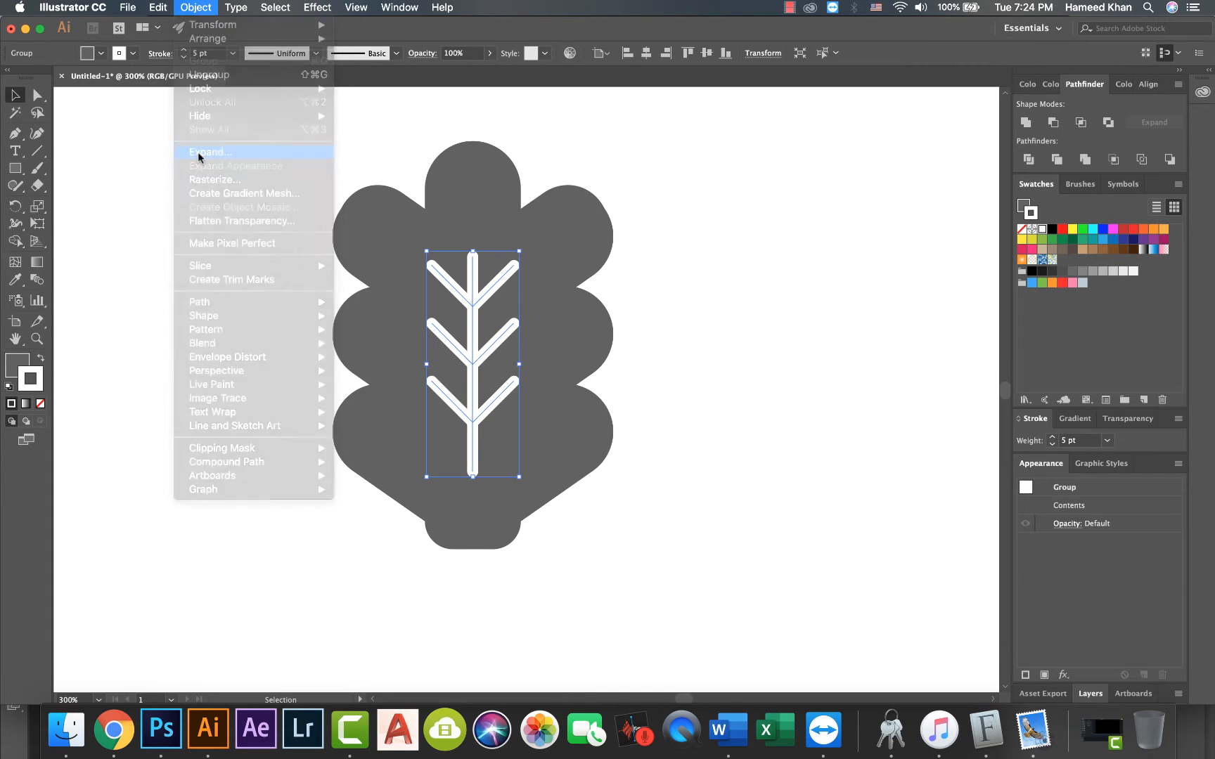
click(110, 225)
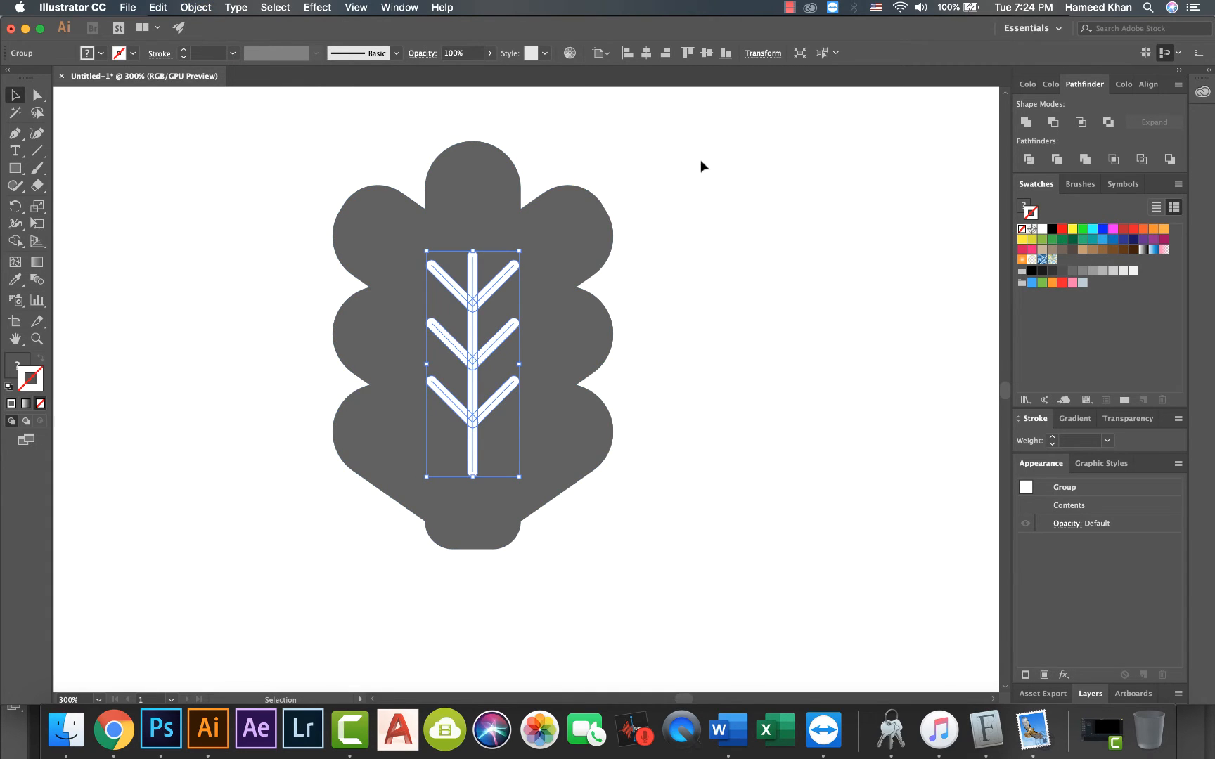
click(1025, 123)
click(837, 248)
key(super+minus)
key(super+minus)
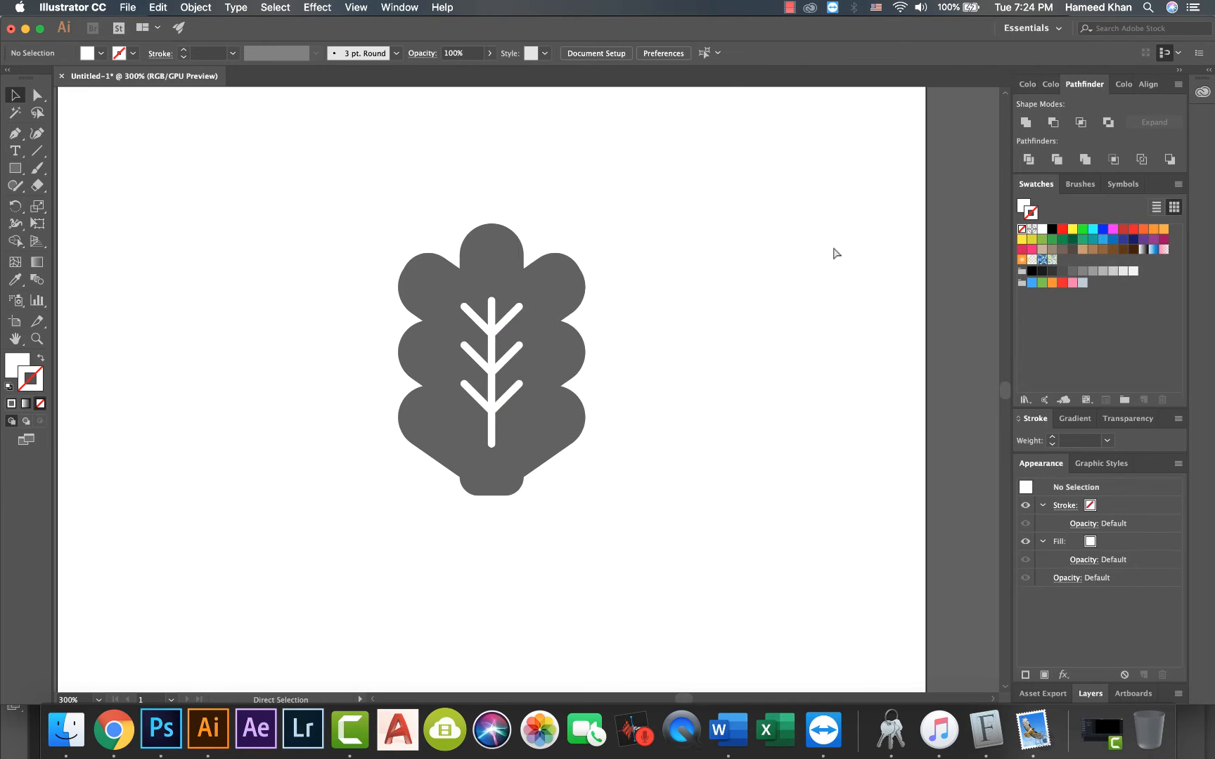
click(524, 345)
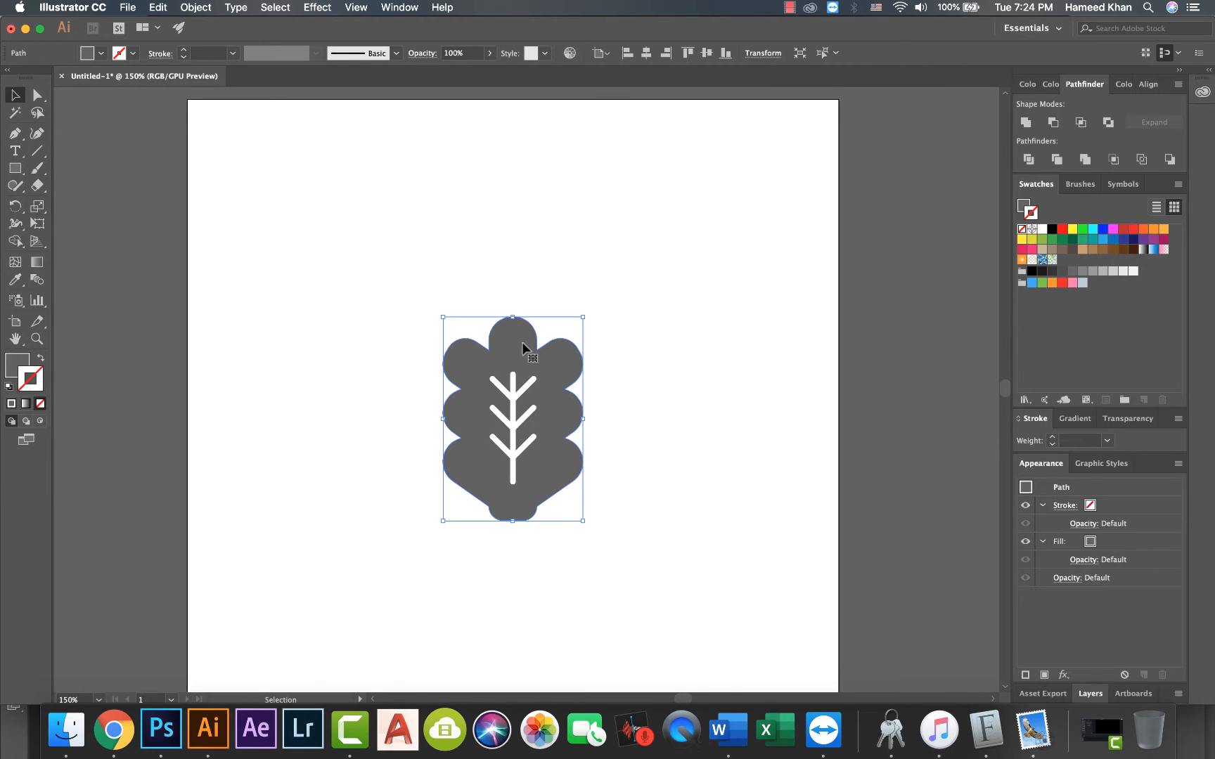
key(v)
key(super+plus)
click(774, 294)
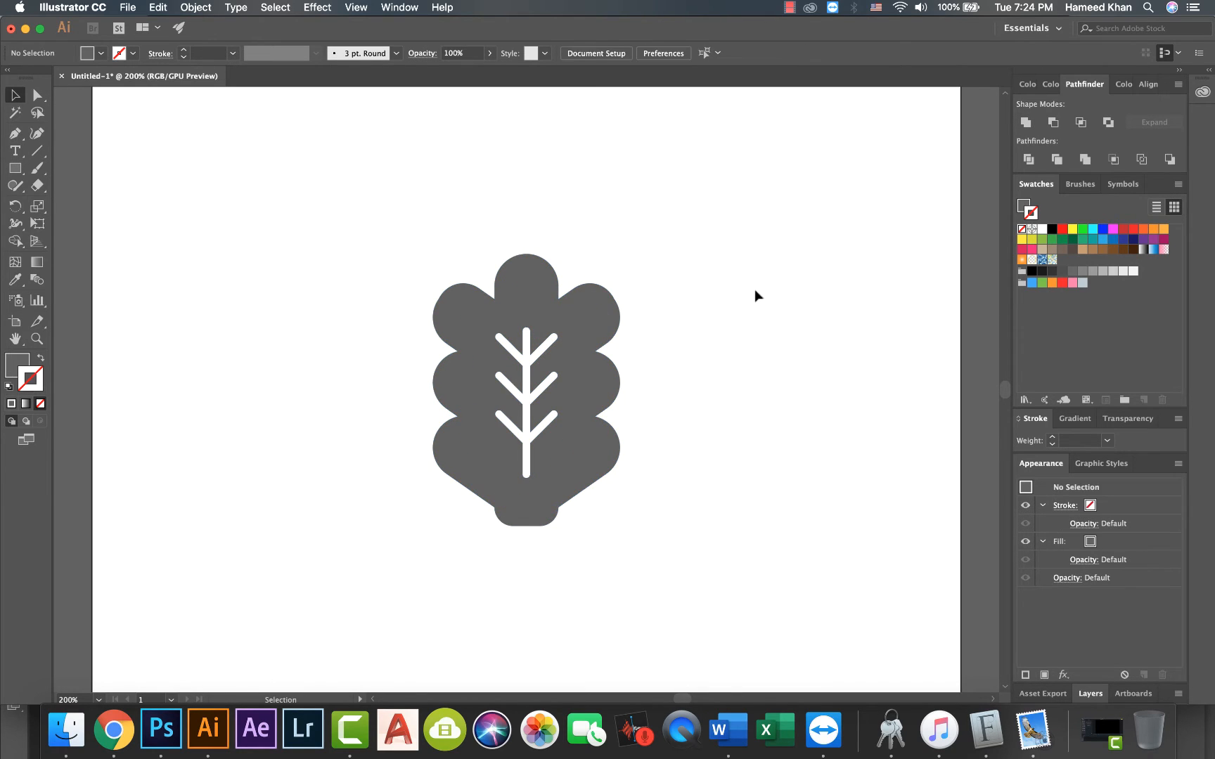
drag(591, 326, 591, 328)
click(292, 286)
key(super+minus)
Step: Copy the green colour code 67AF41 from the brief text above the artboard
click(526, 313)
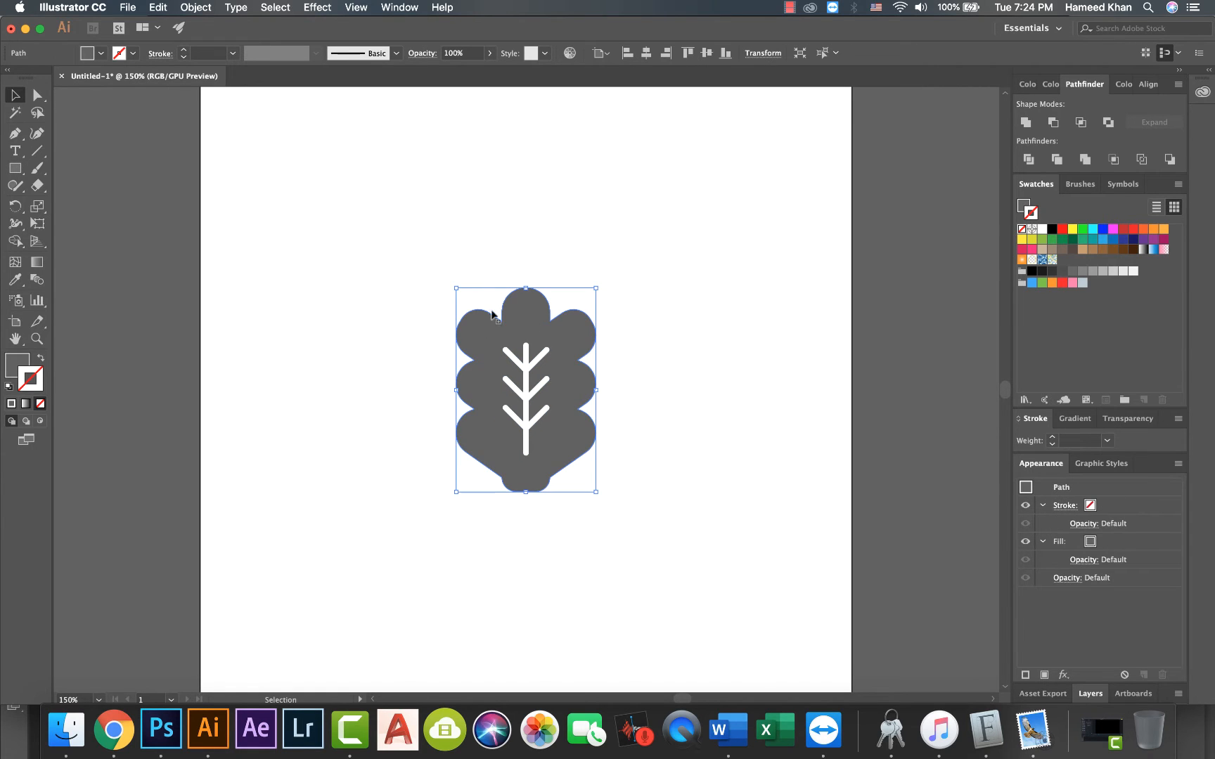
click(17, 364)
key(super+minus)
key(super+minus)
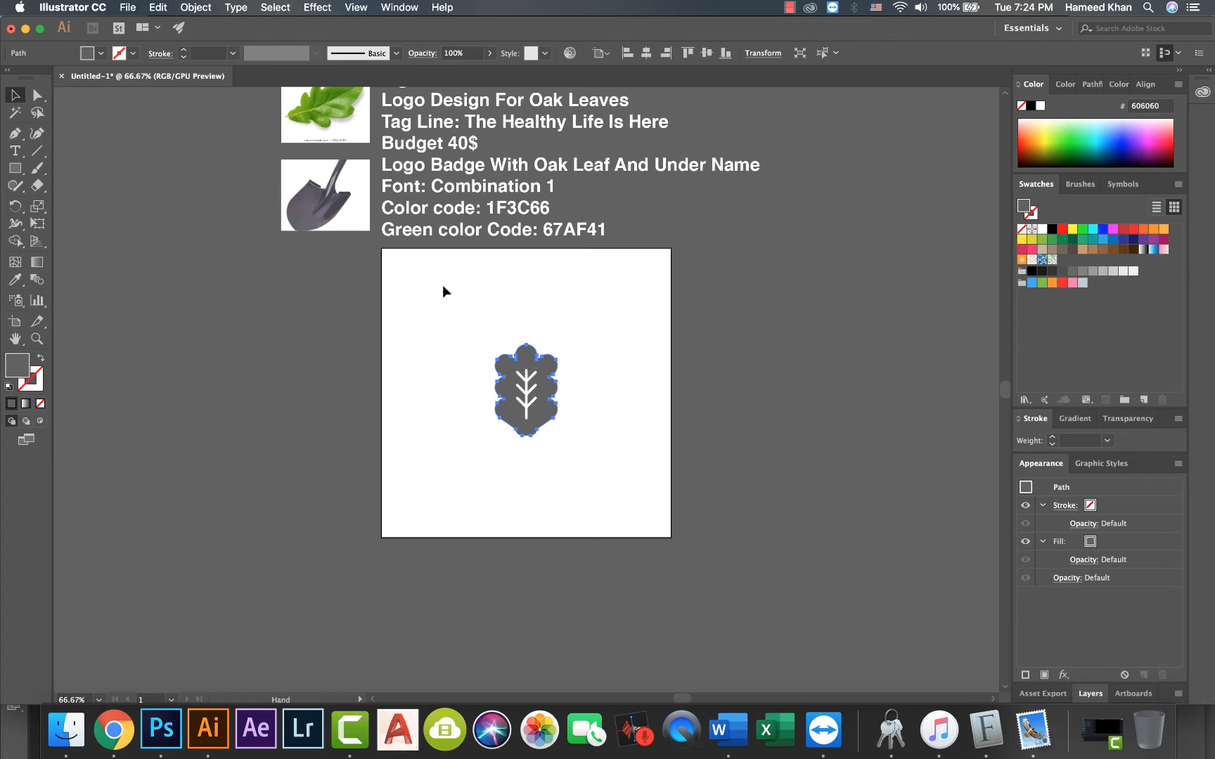
click(546, 236)
double_click(544, 229)
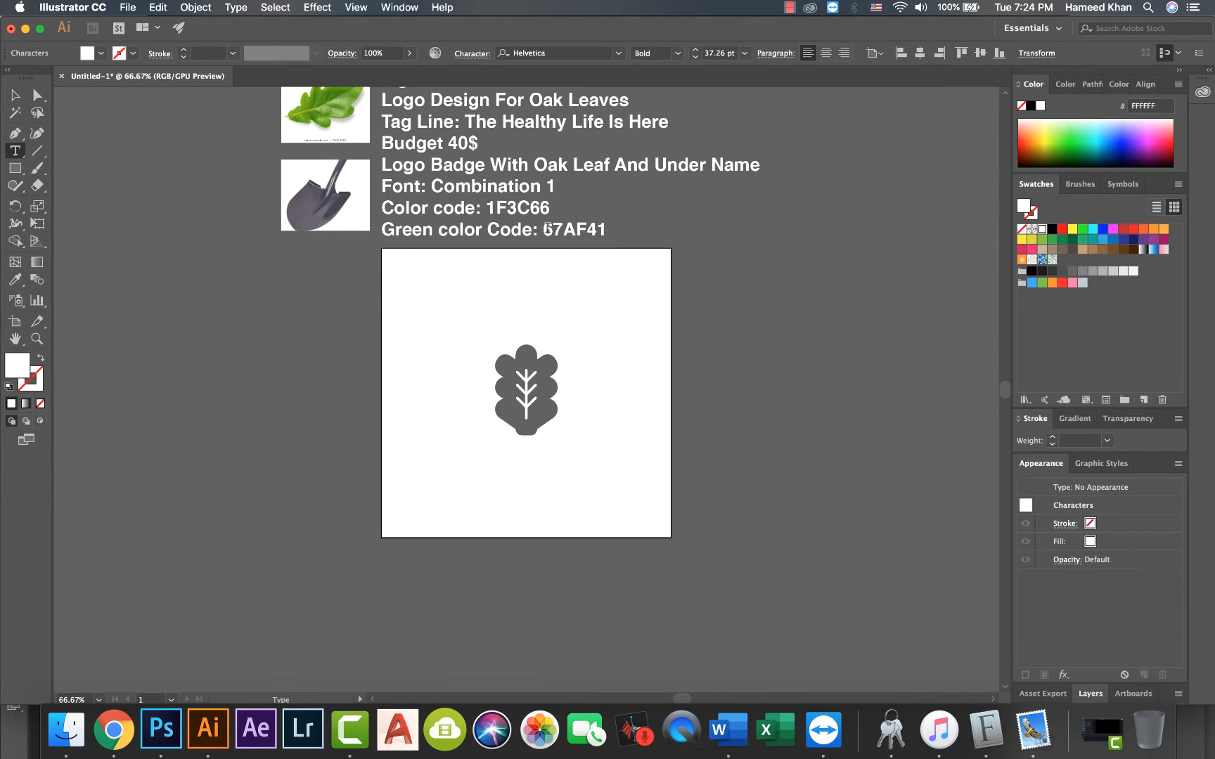
drag(543, 230, 601, 229)
right_click(611, 230)
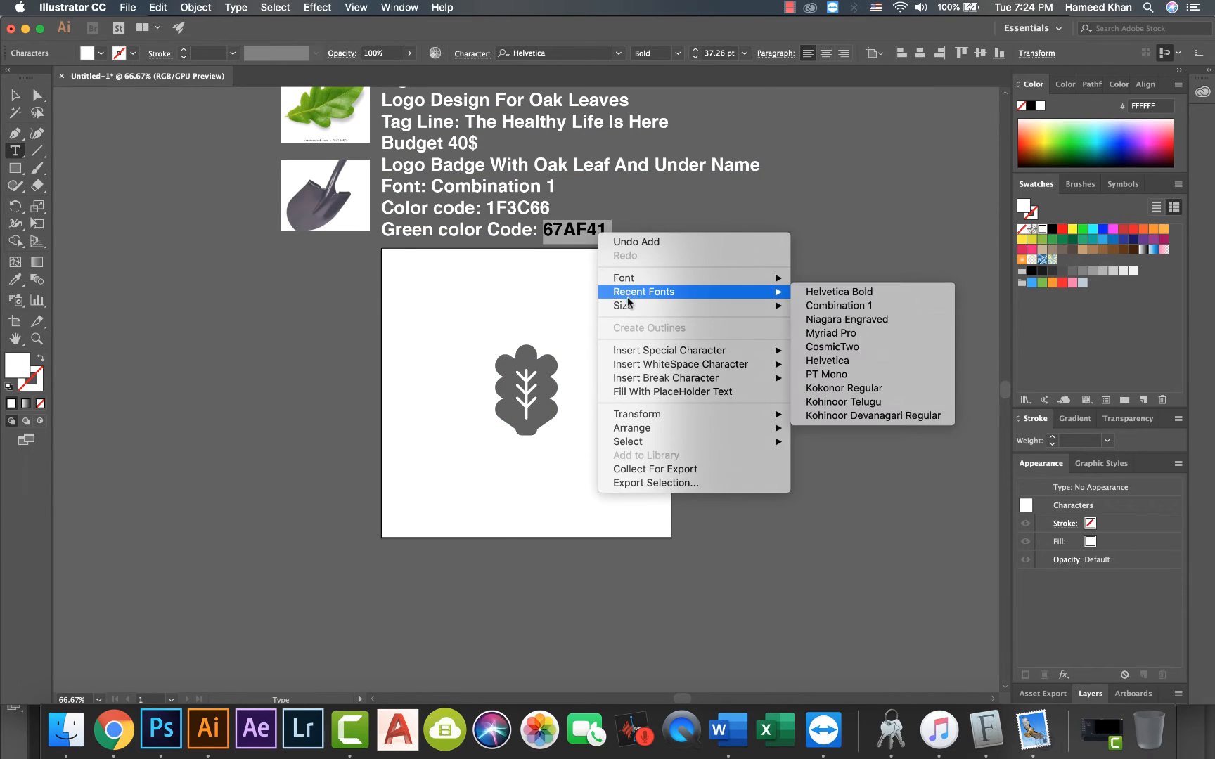
click(576, 231)
triple_click(594, 229)
drag(604, 231, 535, 232)
key(super+c)
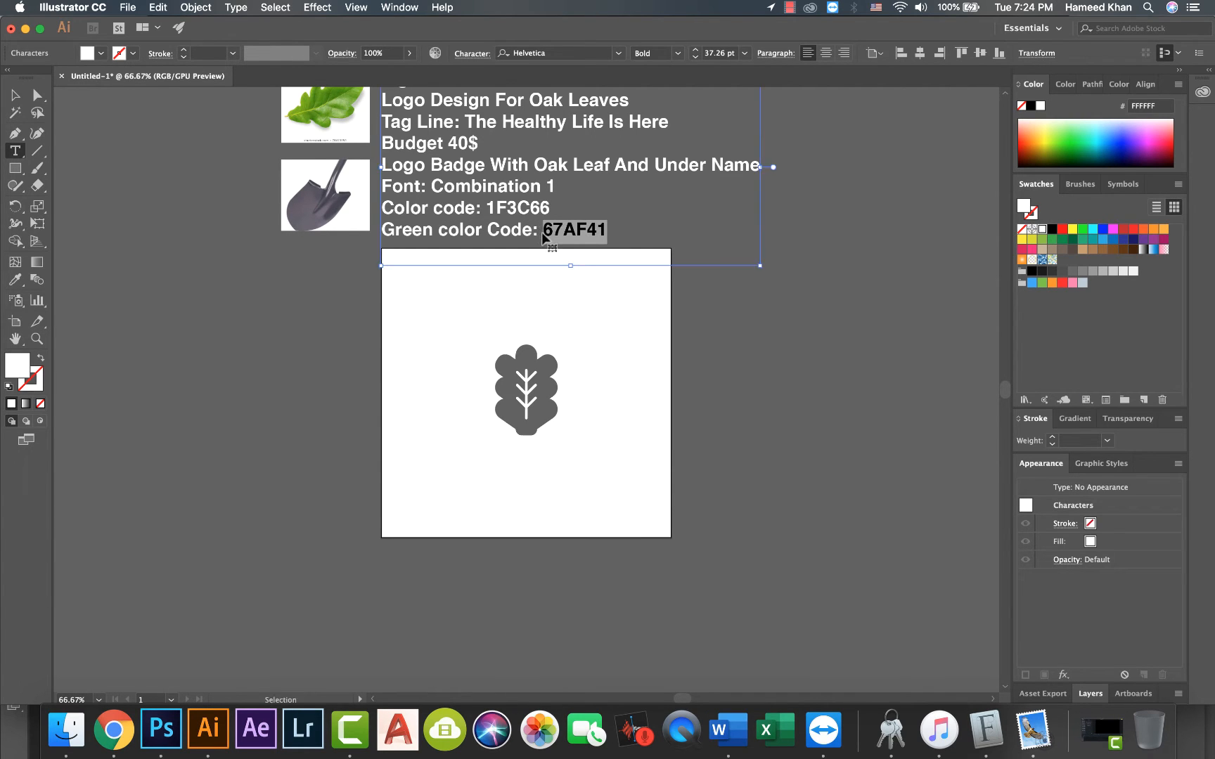
Step: Fill the leaf silhouette with the green colour 67AF41
click(15, 95)
click(380, 323)
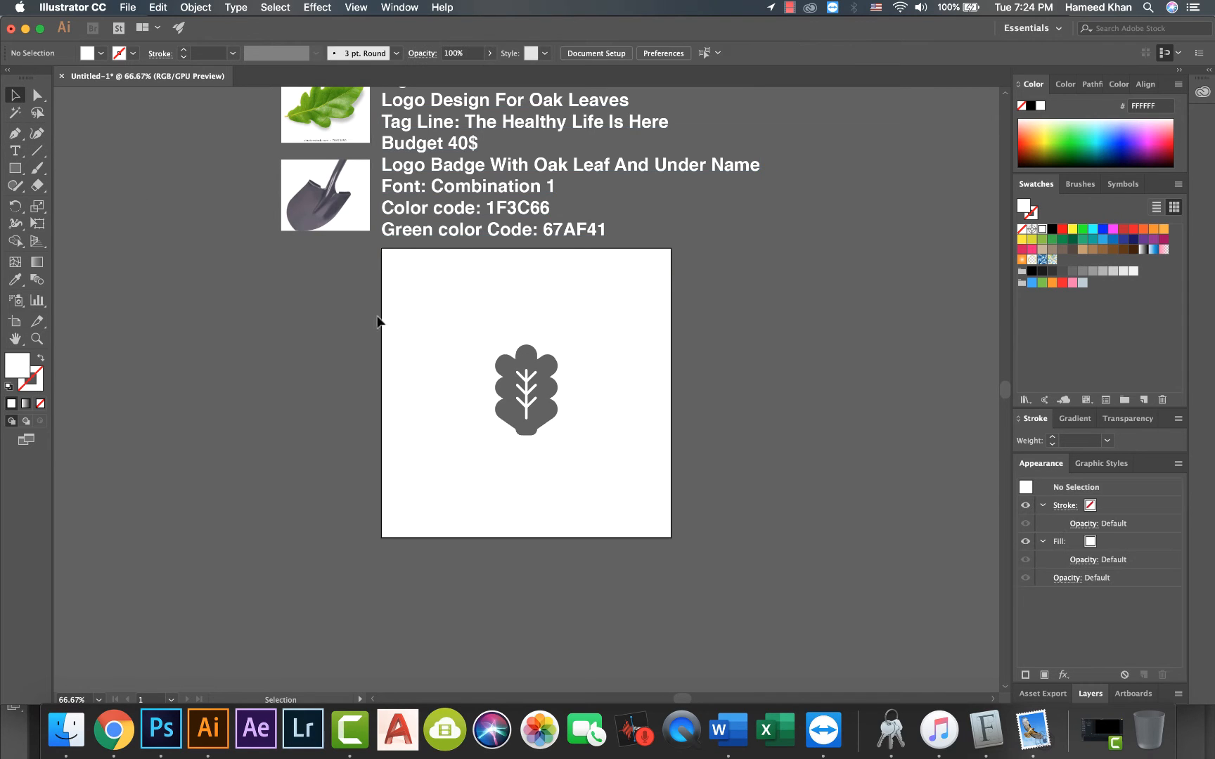
click(529, 369)
double_click(17, 365)
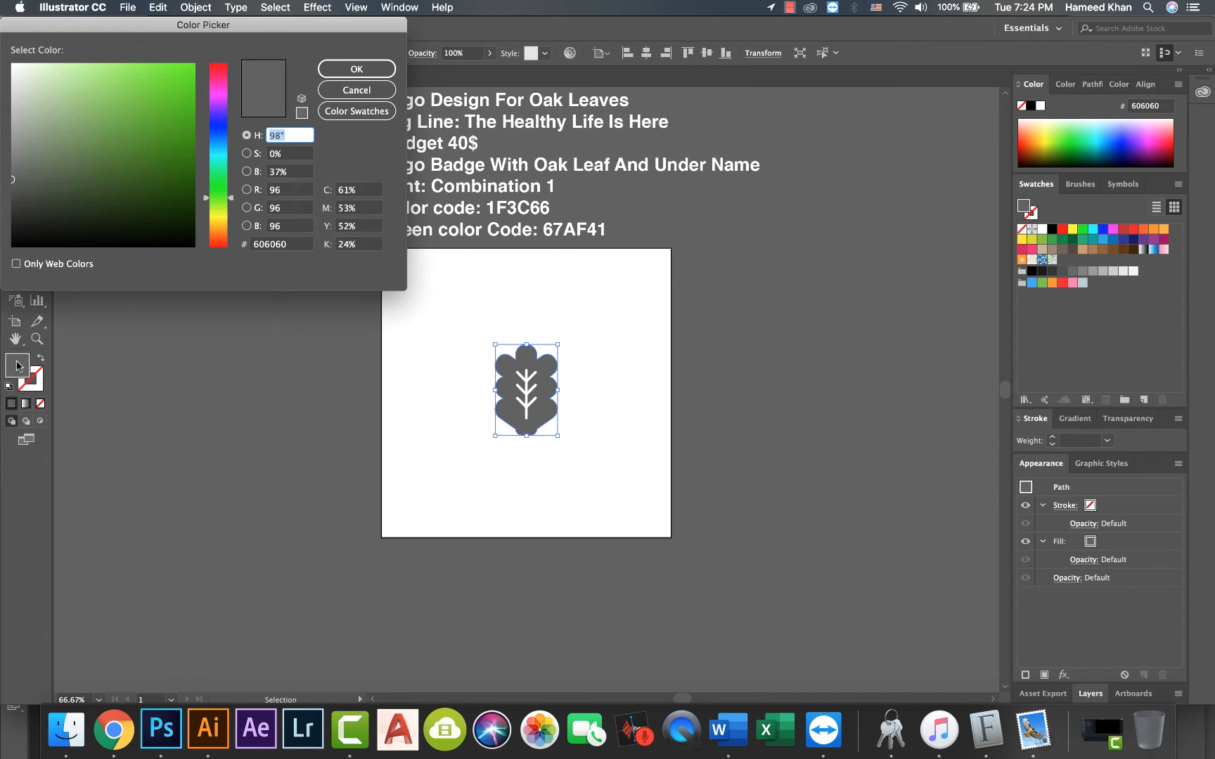
click(279, 246)
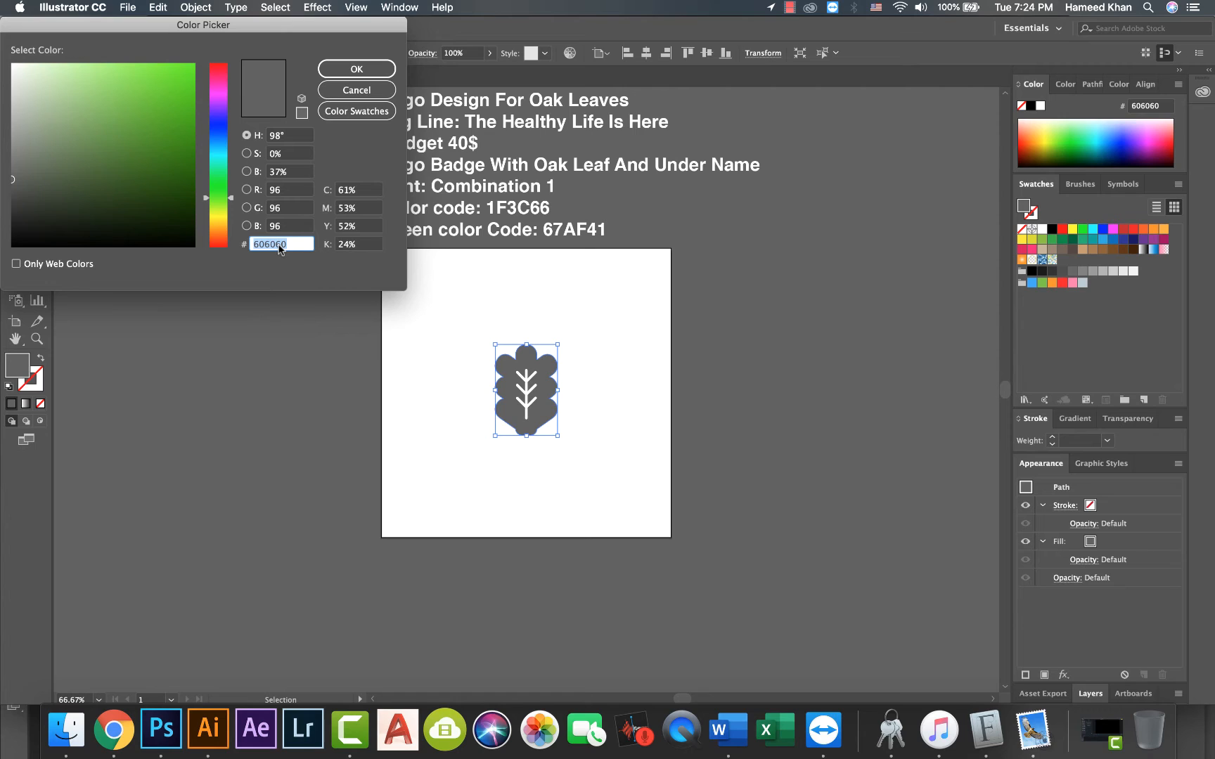
text(67AF41)
click(357, 69)
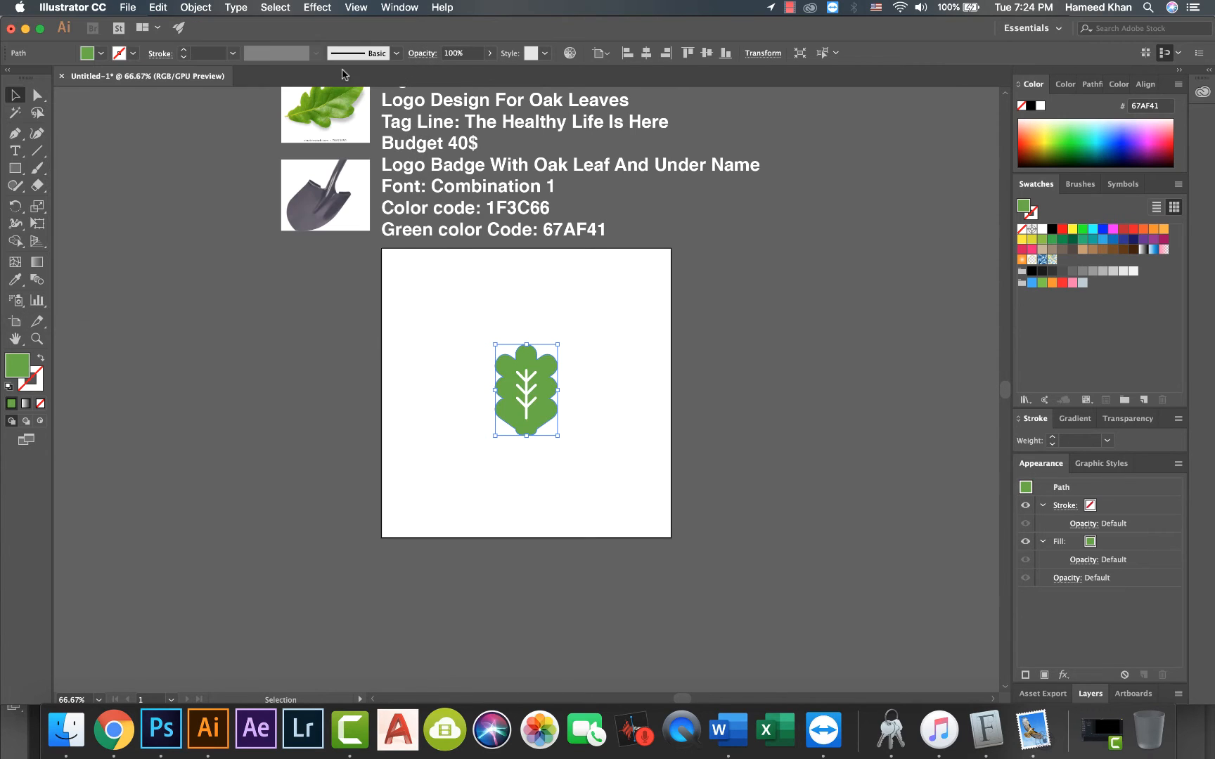
click(418, 335)
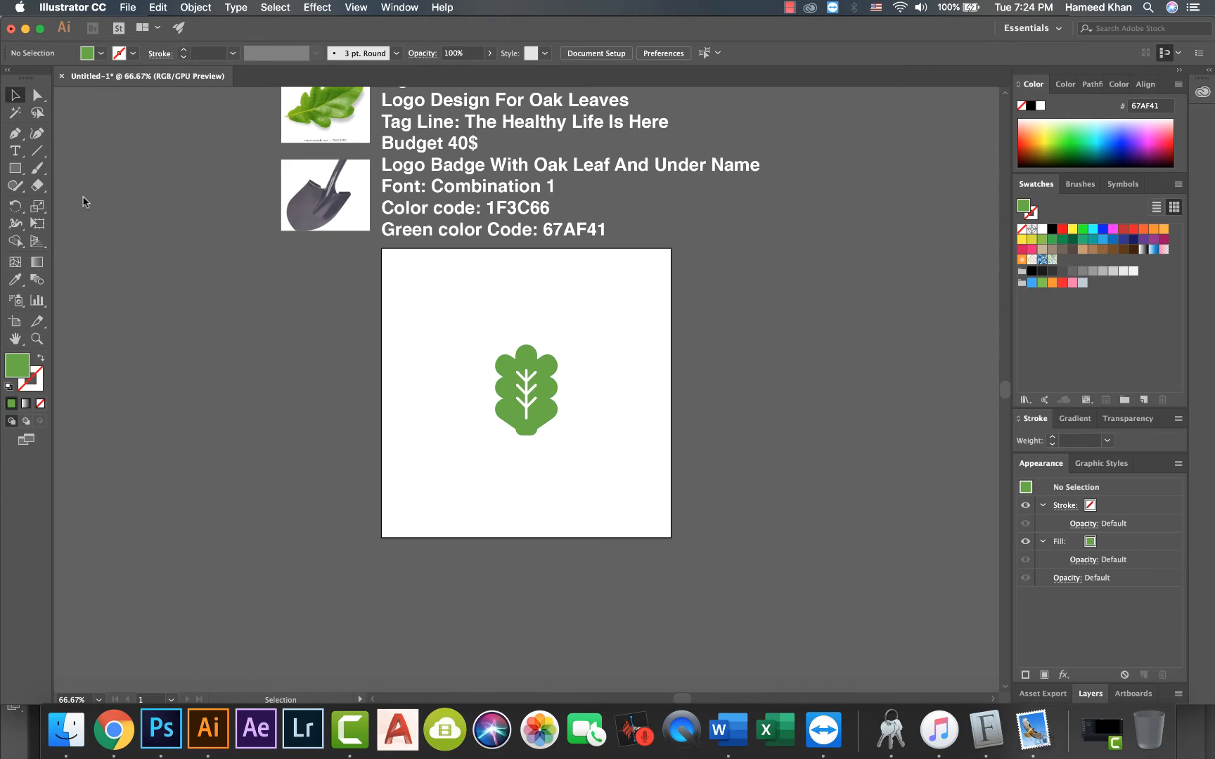
Step: Draw a green square centred over the leaf, about twice as wide as the leaf, covering it completely
key(m)
drag(595, 320, 472, 438)
key(super+equal)
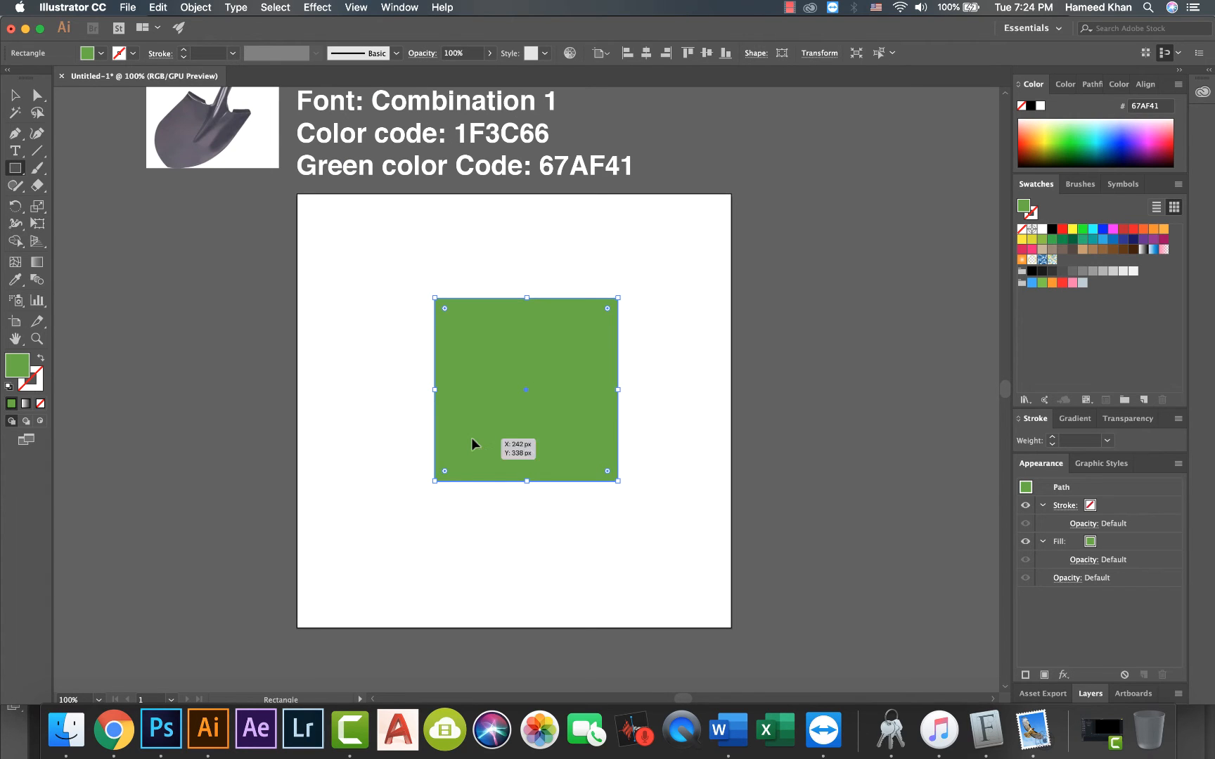
Step: Copy the navy colour code 1F3C66 from the brief text above the artboard
scroll(408, 438, up, 3)
key(v)
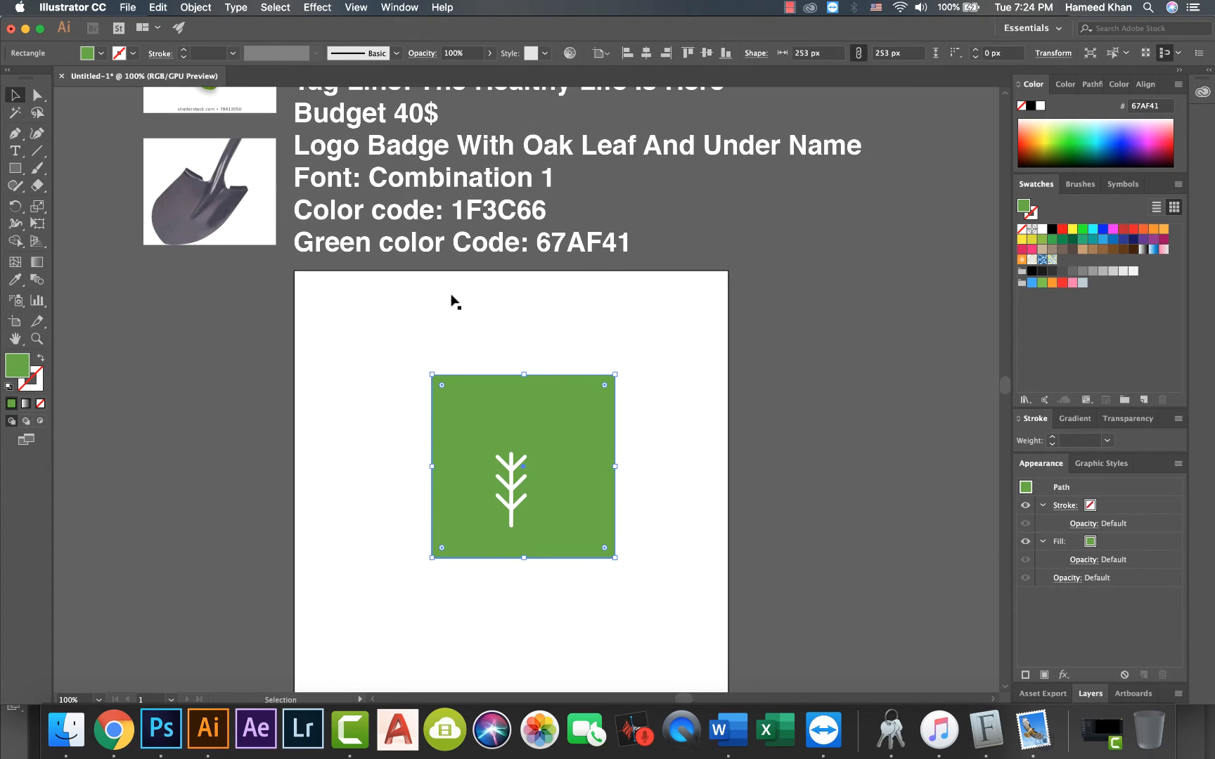
key(t)
drag(451, 209, 549, 209)
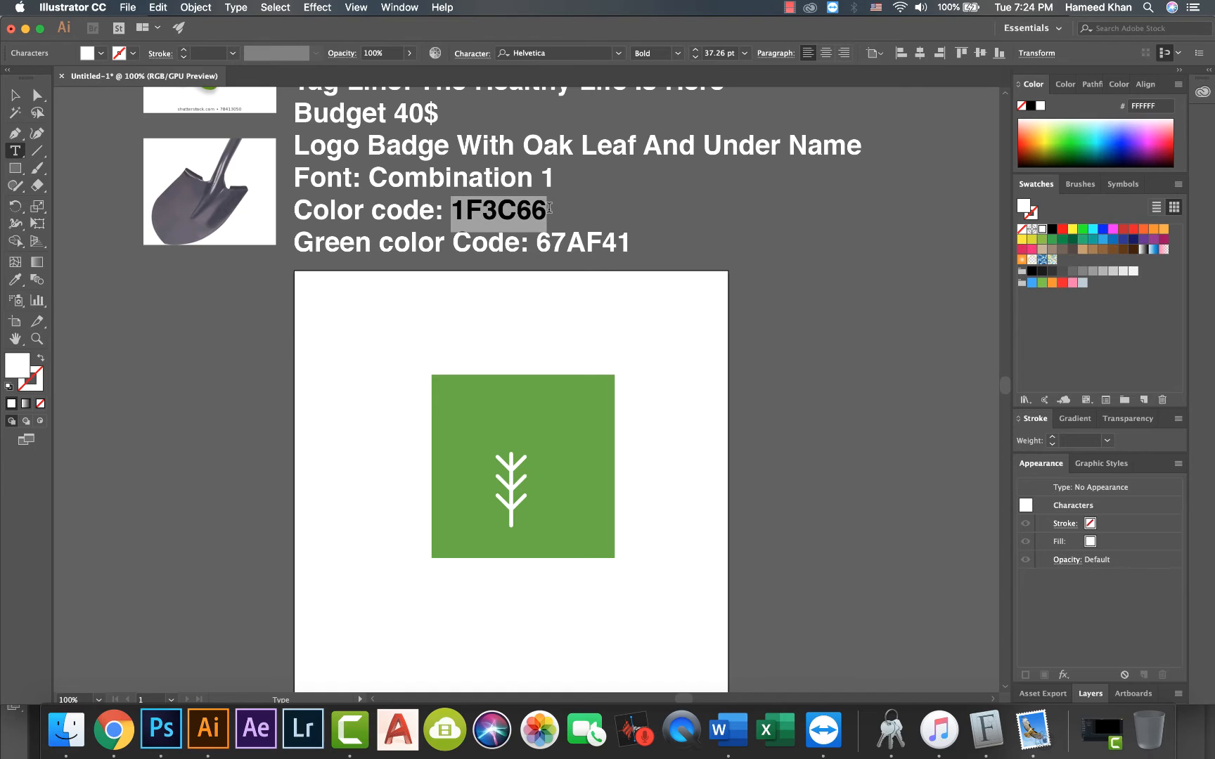
click(17, 96)
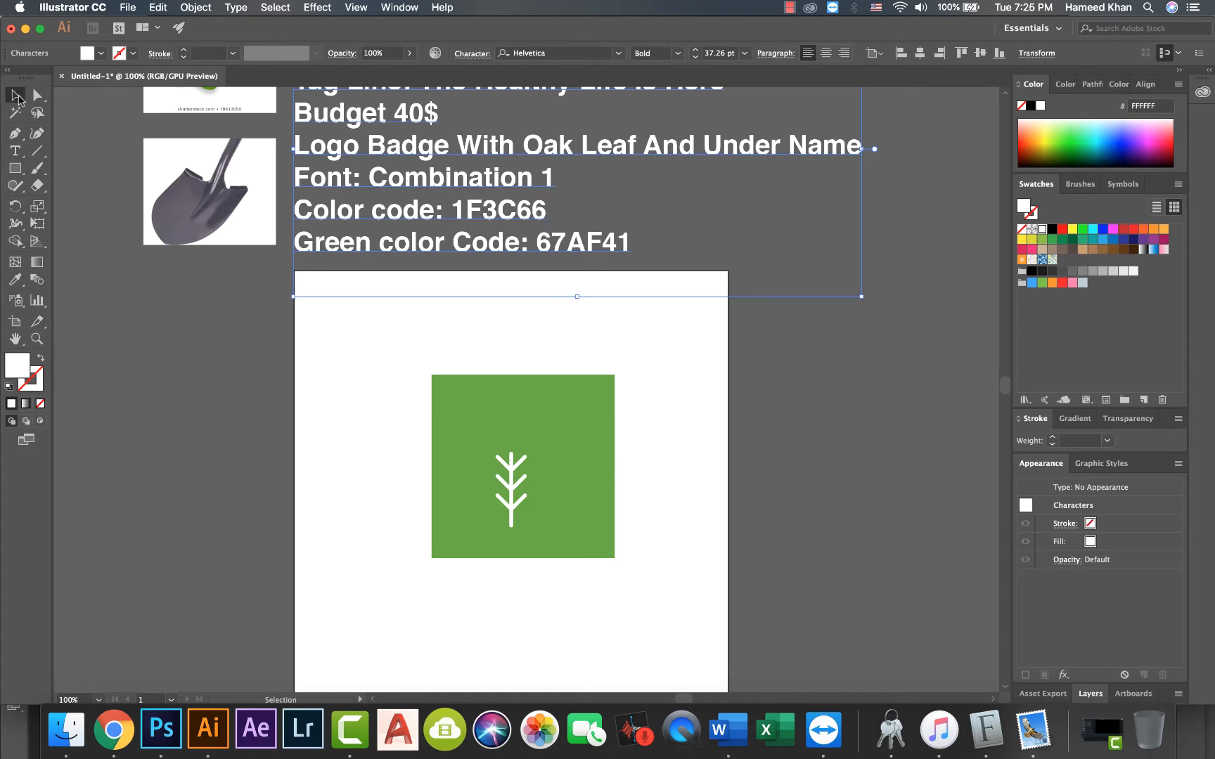
Step: Fill the square with the navy colour 1F3C66 and place it behind the oak leaf
click(443, 397)
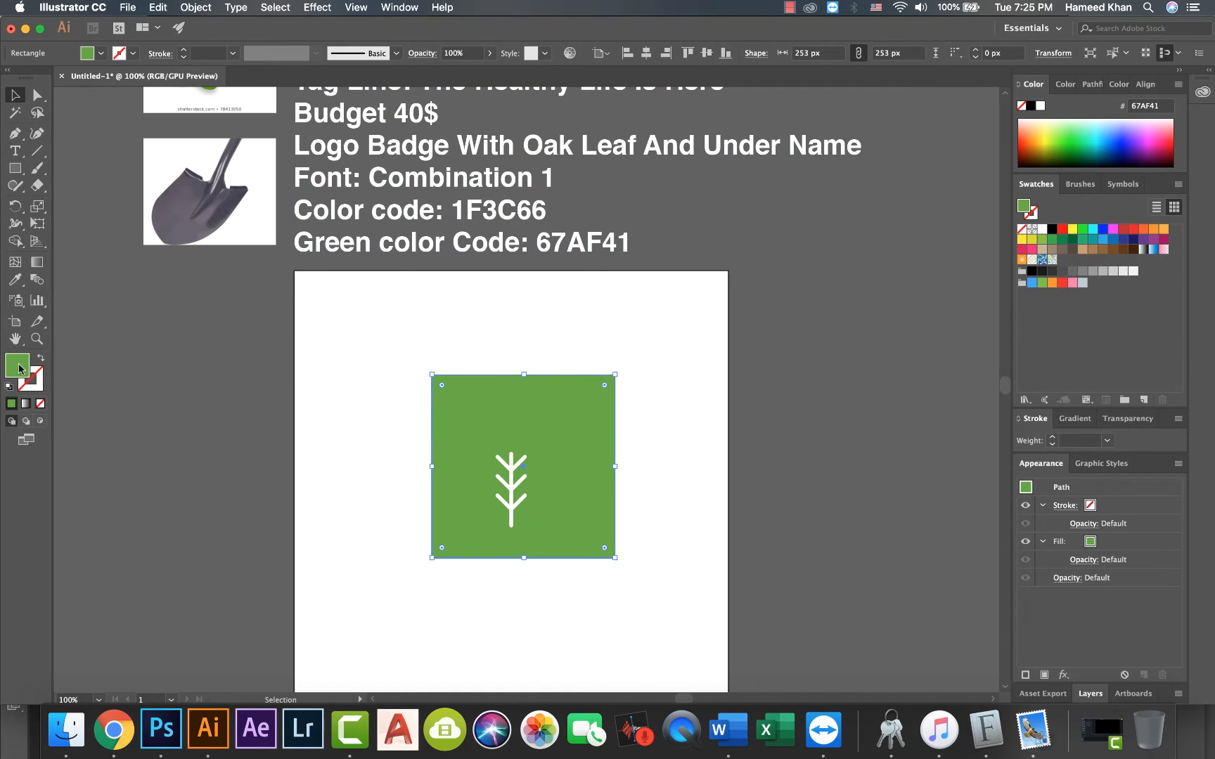
double_click(17, 366)
click(272, 244)
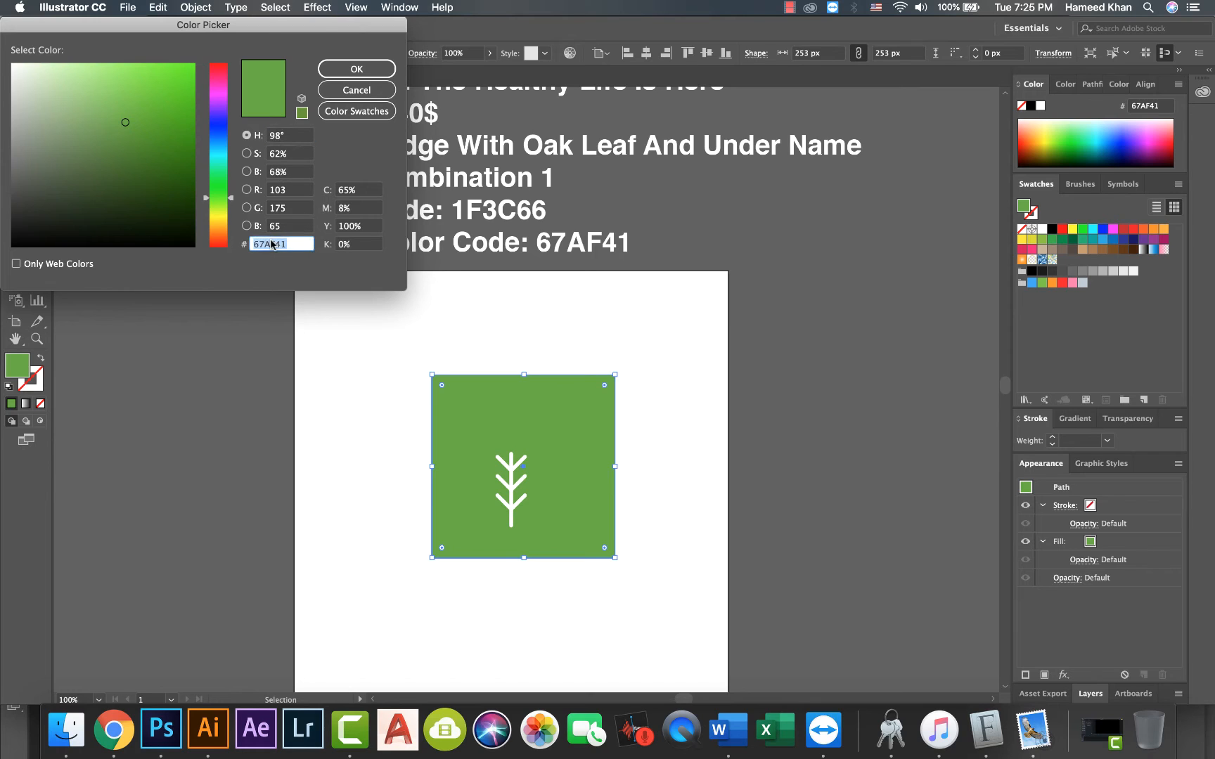
click(336, 73)
click(259, 391)
click(469, 403)
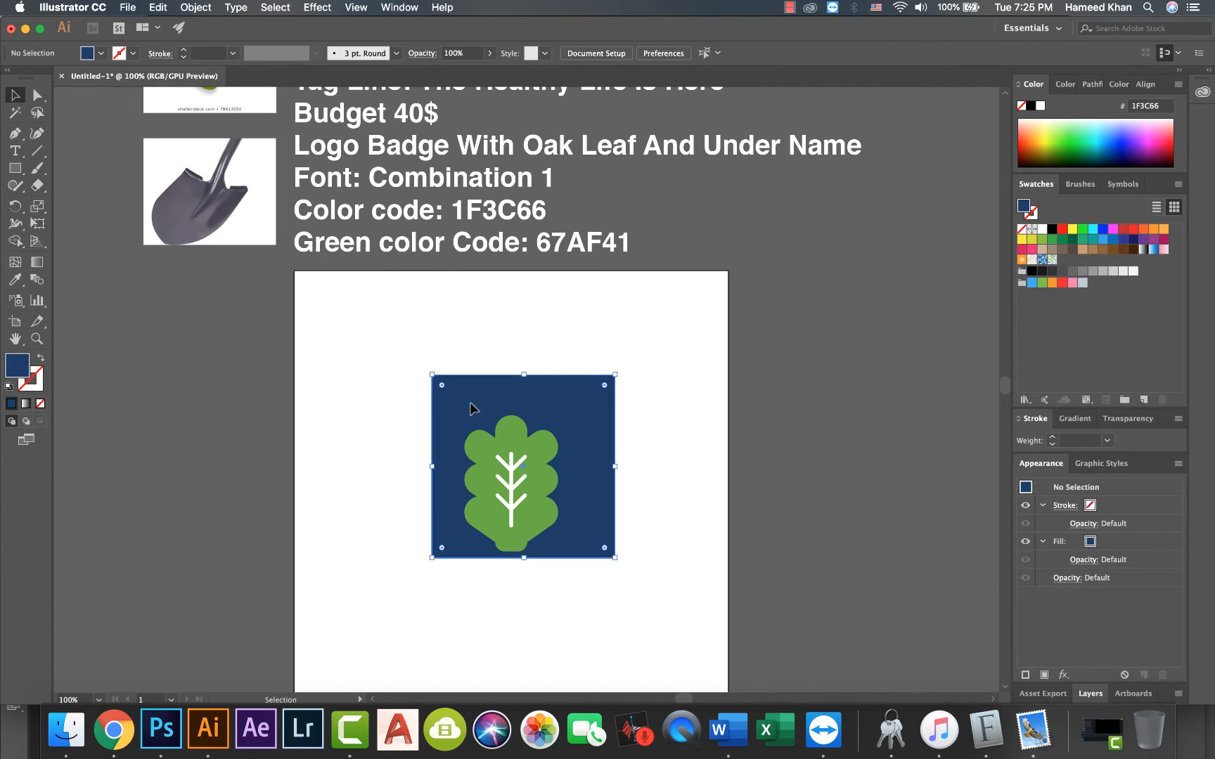
Step: Round the square's two bottom corners to a 126.5 px radius, forming a shield with a semicircular base
click(37, 95)
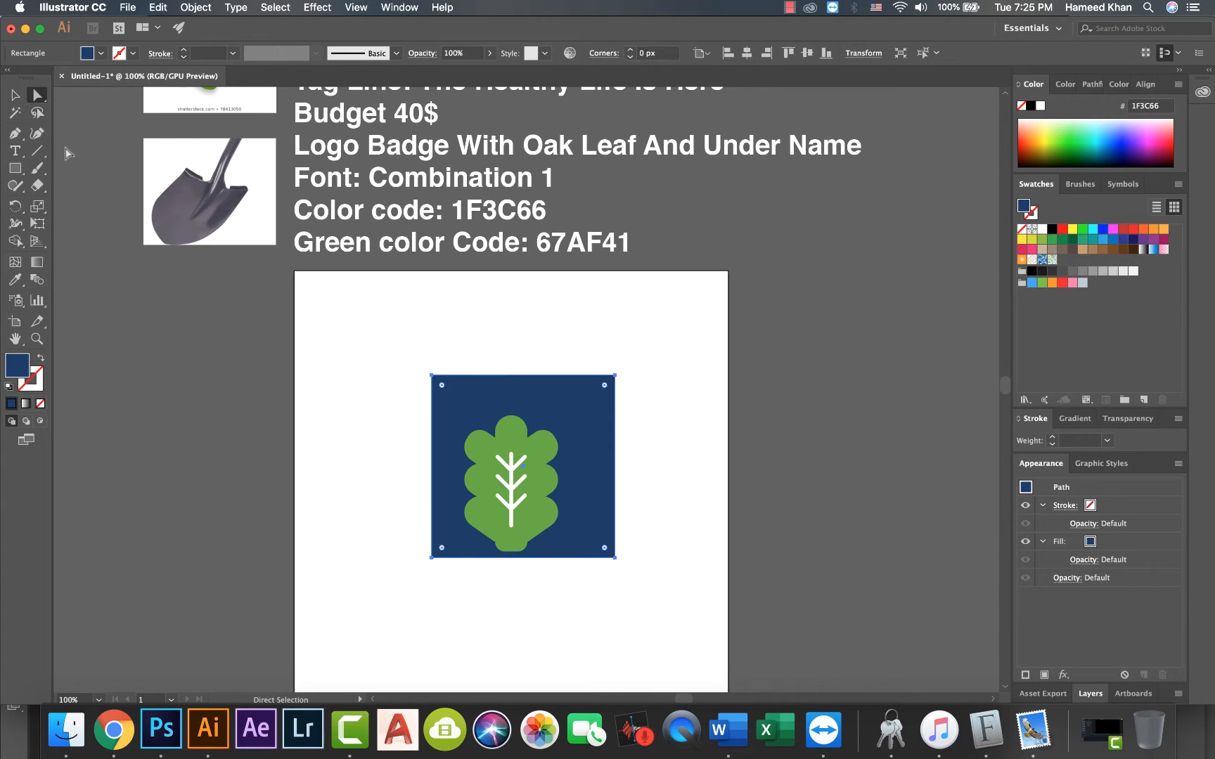
click(561, 380)
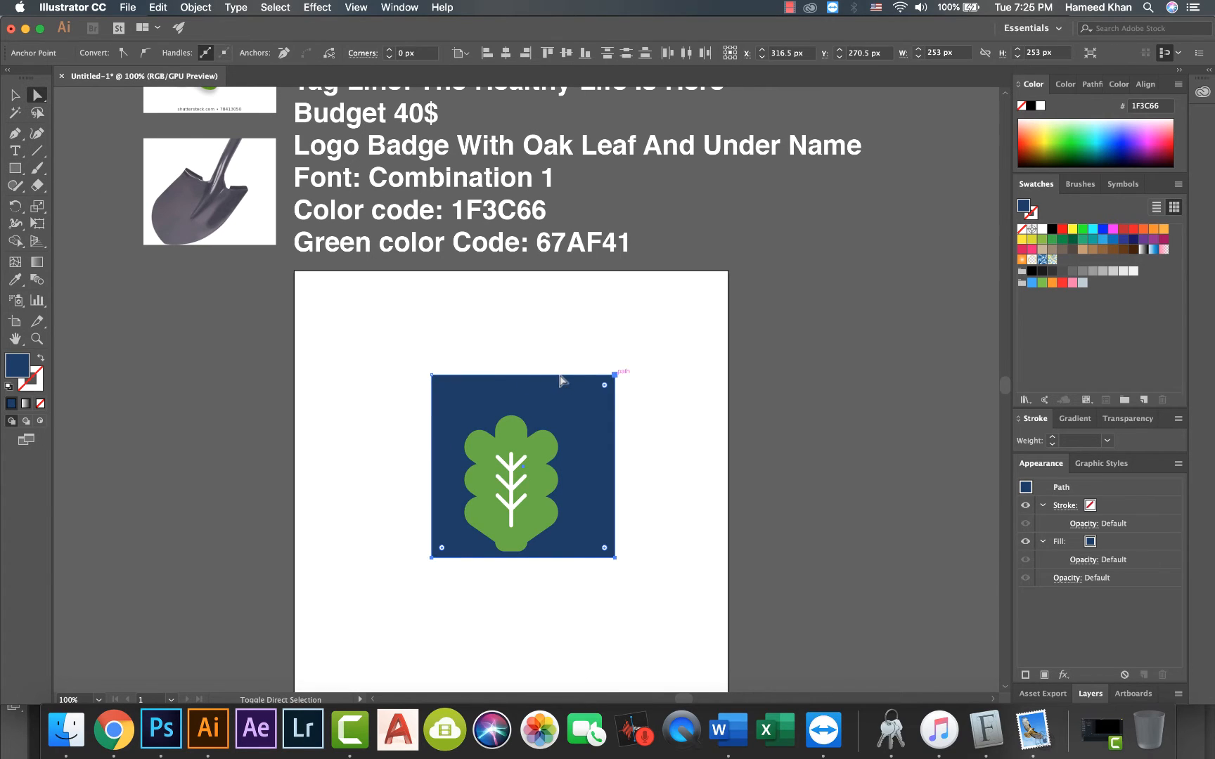
shift+click(615, 376)
drag(599, 527, 491, 351)
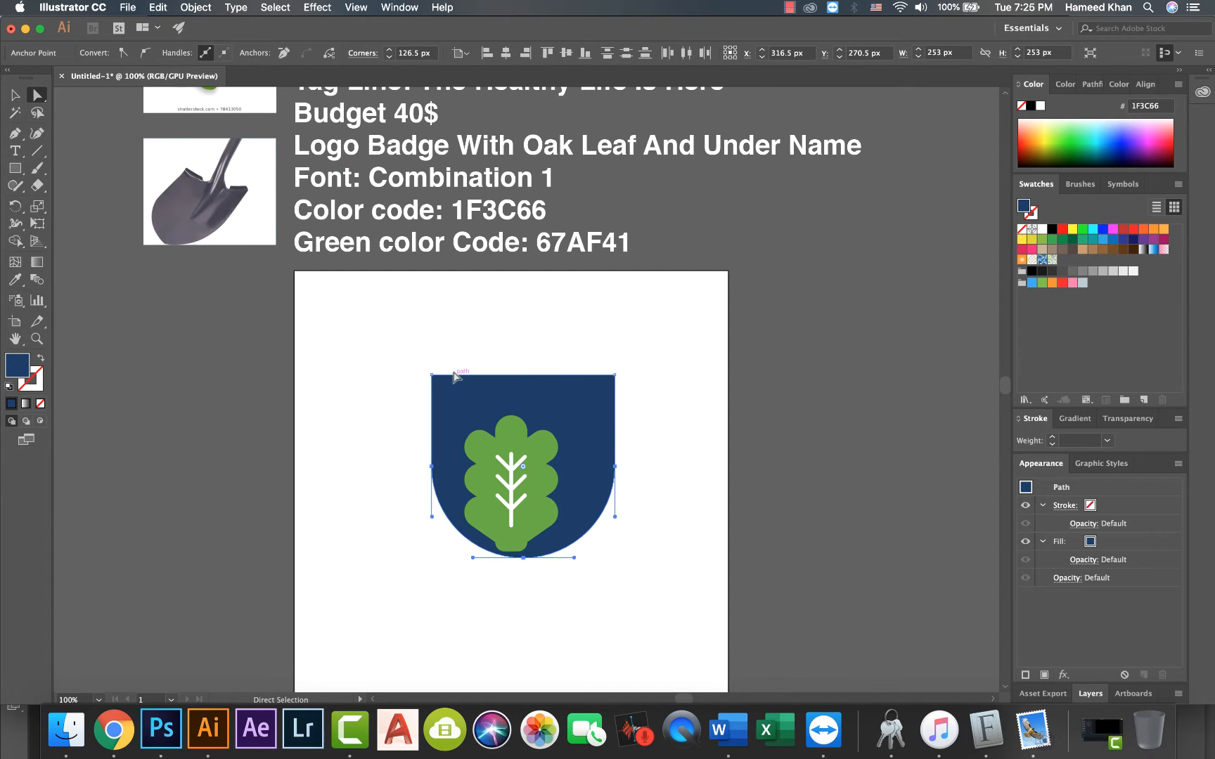
key(v)
click(228, 330)
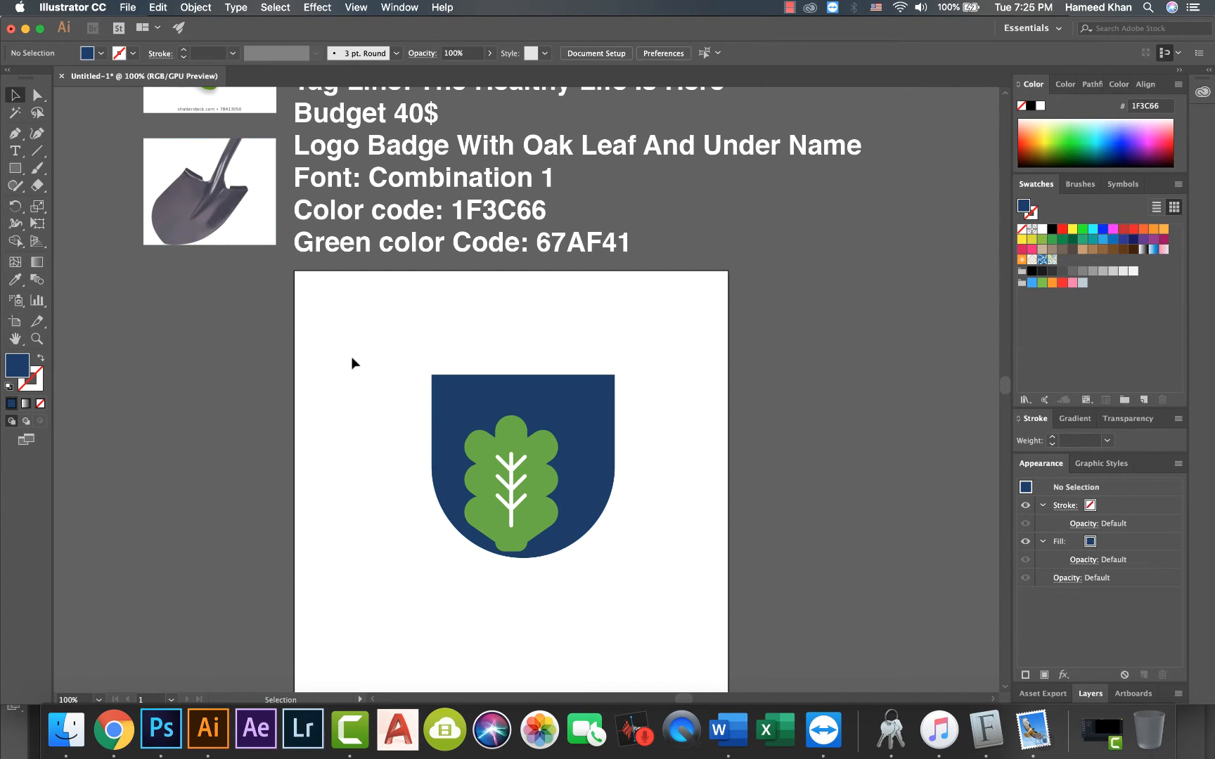
Step: Group the white vein shape with the green leaf silhouette
click(511, 473)
shift+click(503, 439)
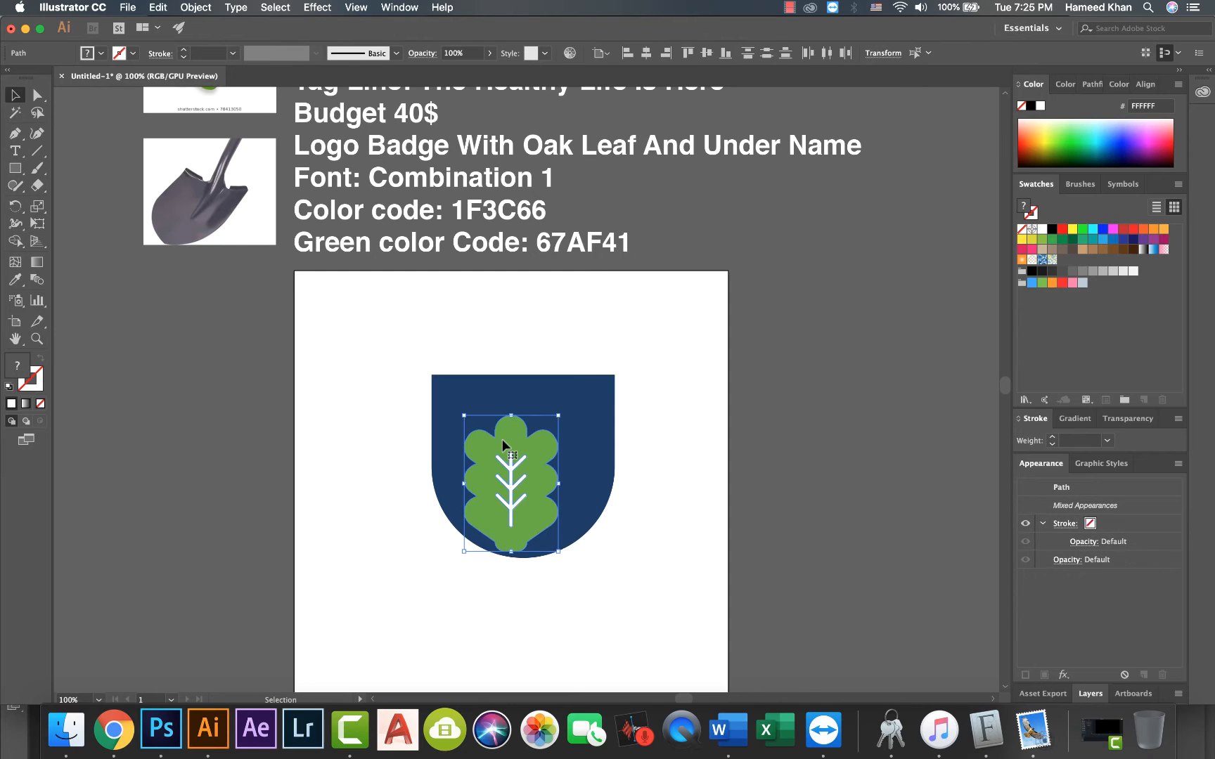
right_click(502, 439)
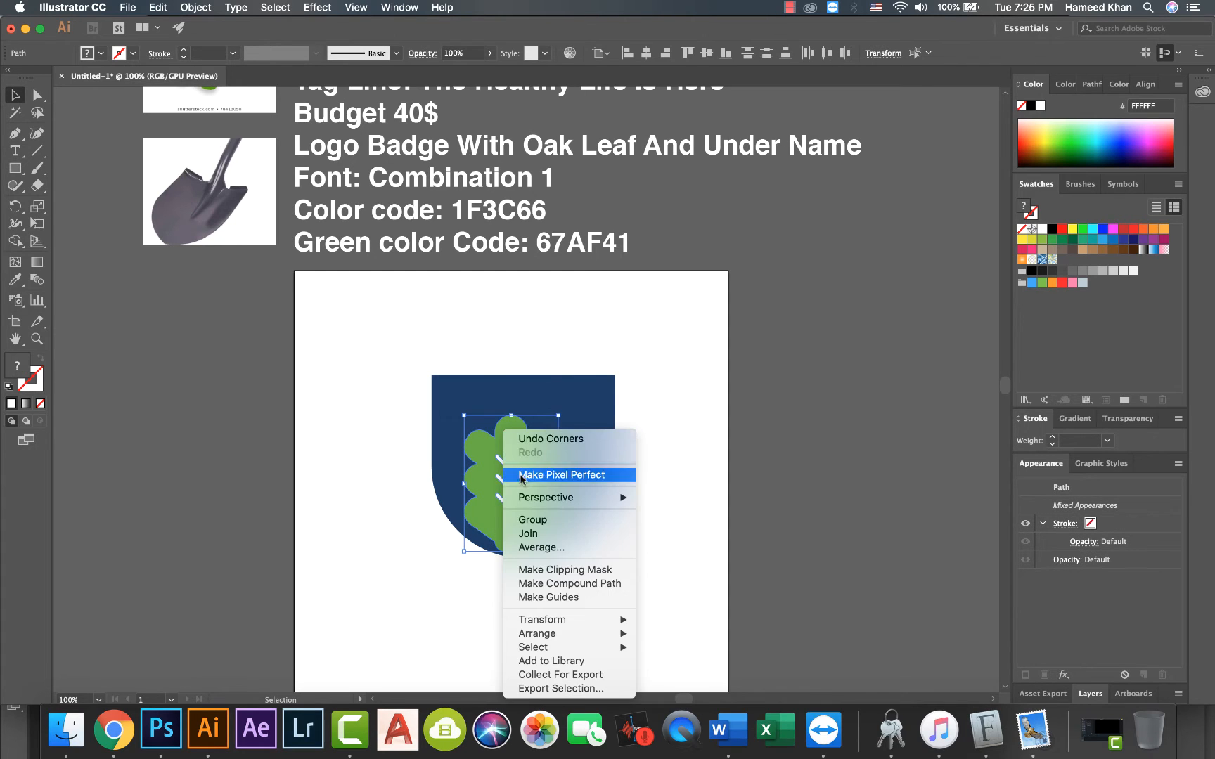
click(358, 515)
right_click(479, 519)
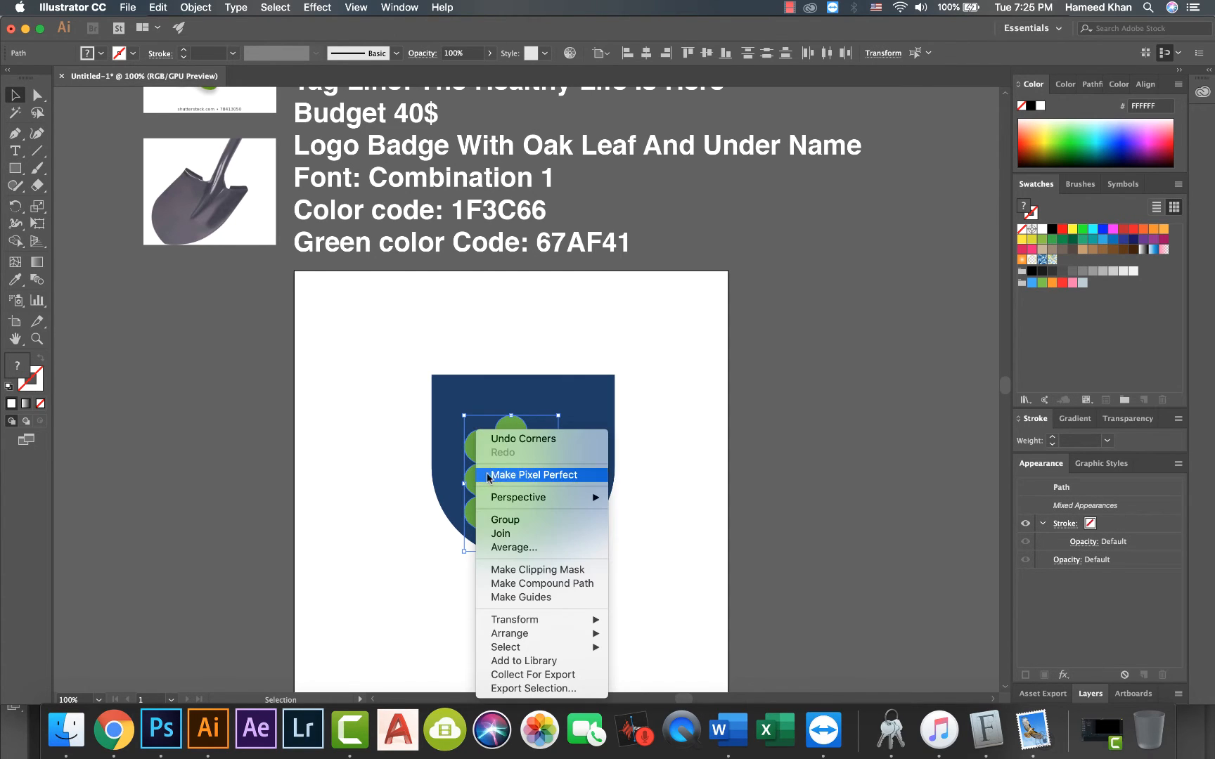
click(505, 520)
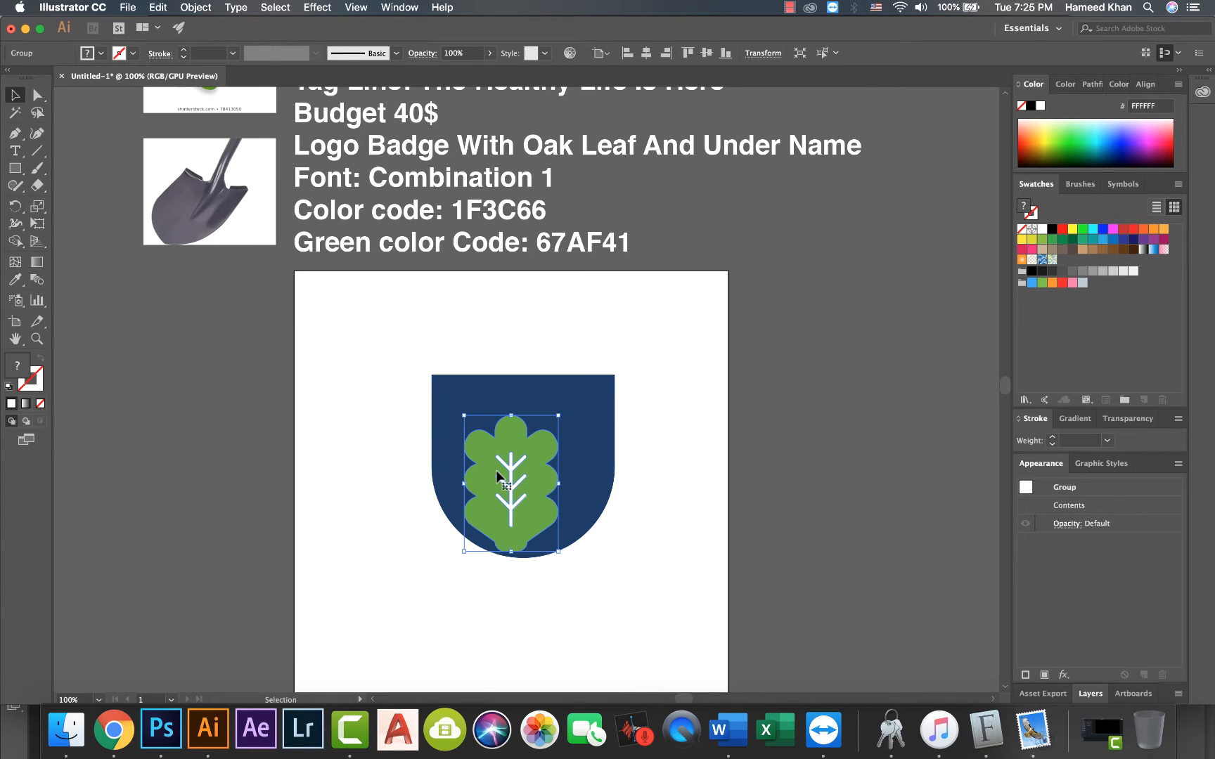
Step: Move the leaf group so it is centred horizontally within the navy shield, with its top further from the base
key(super+equal)
key(super+equal)
drag(511, 461, 538, 415)
drag(552, 208, 551, 226)
click(271, 353)
key(space)
drag(272, 353, 270, 409)
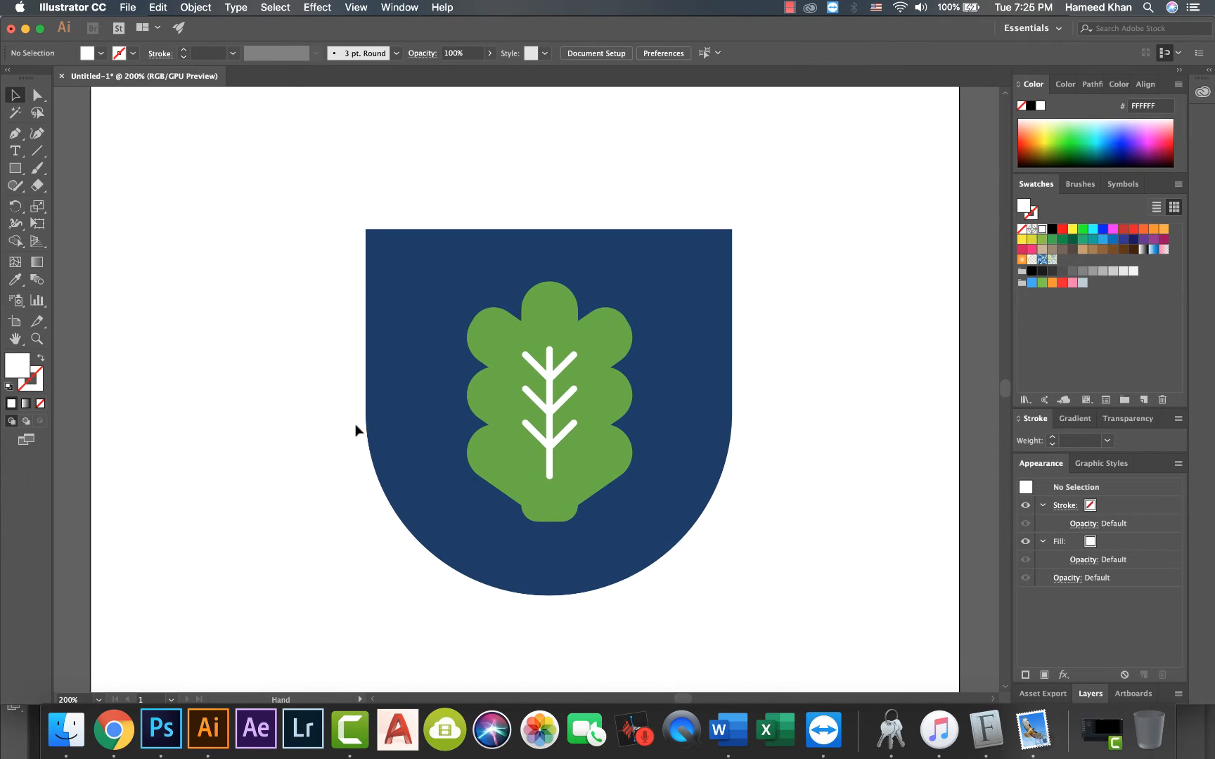
Step: Inside the leaf group, offset the green silhouette's path outward by 7 px with miter joins
click(543, 299)
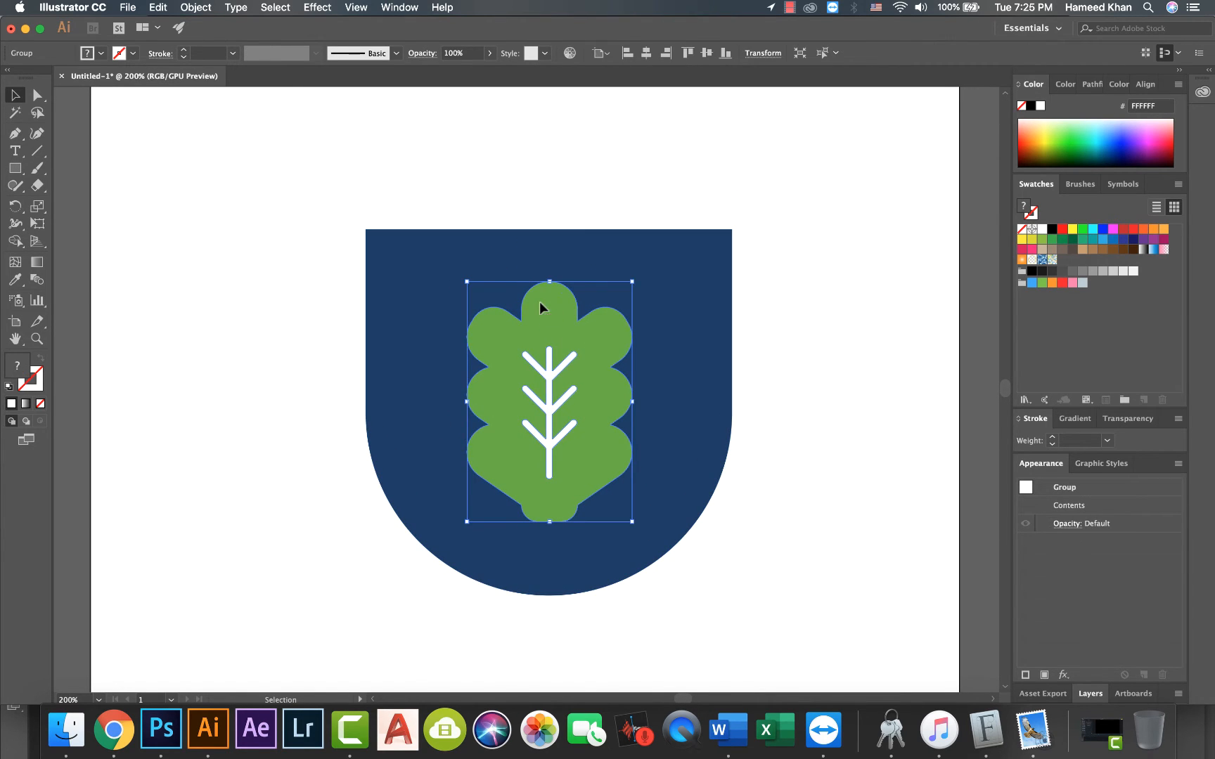
double_click(555, 303)
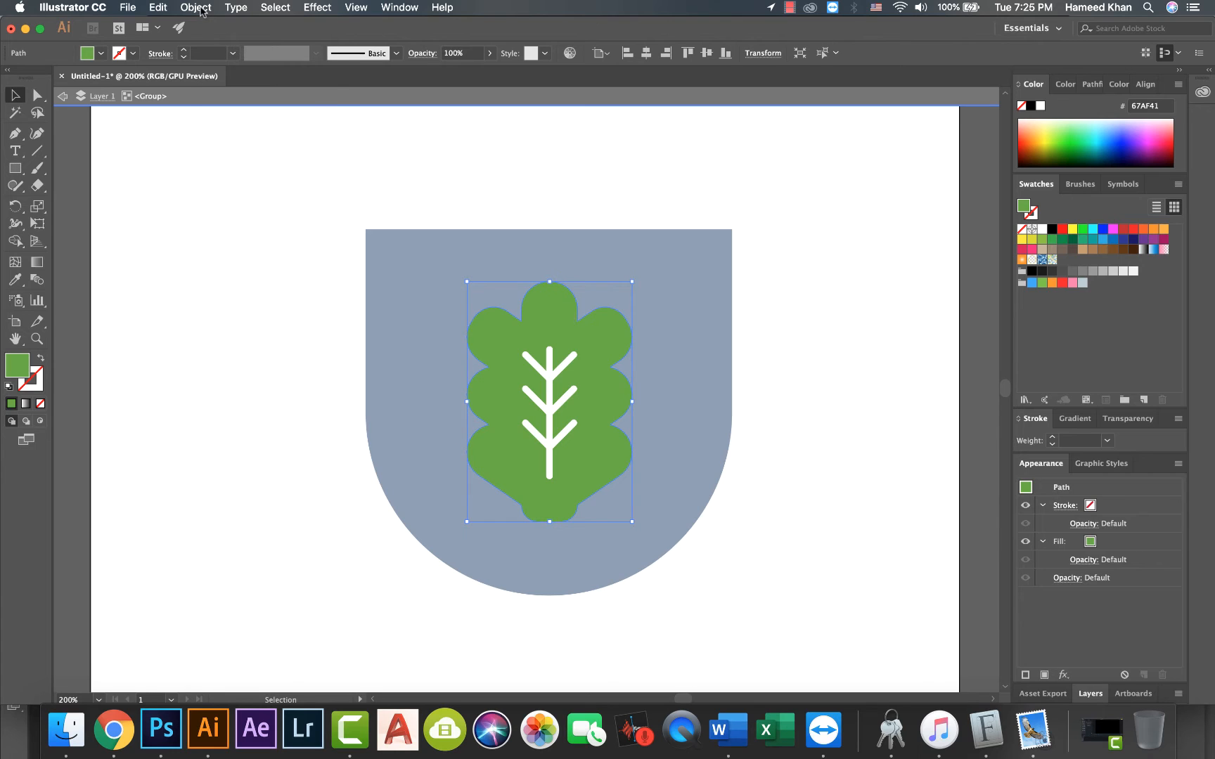
click(201, 10)
mouse_move(303, 302)
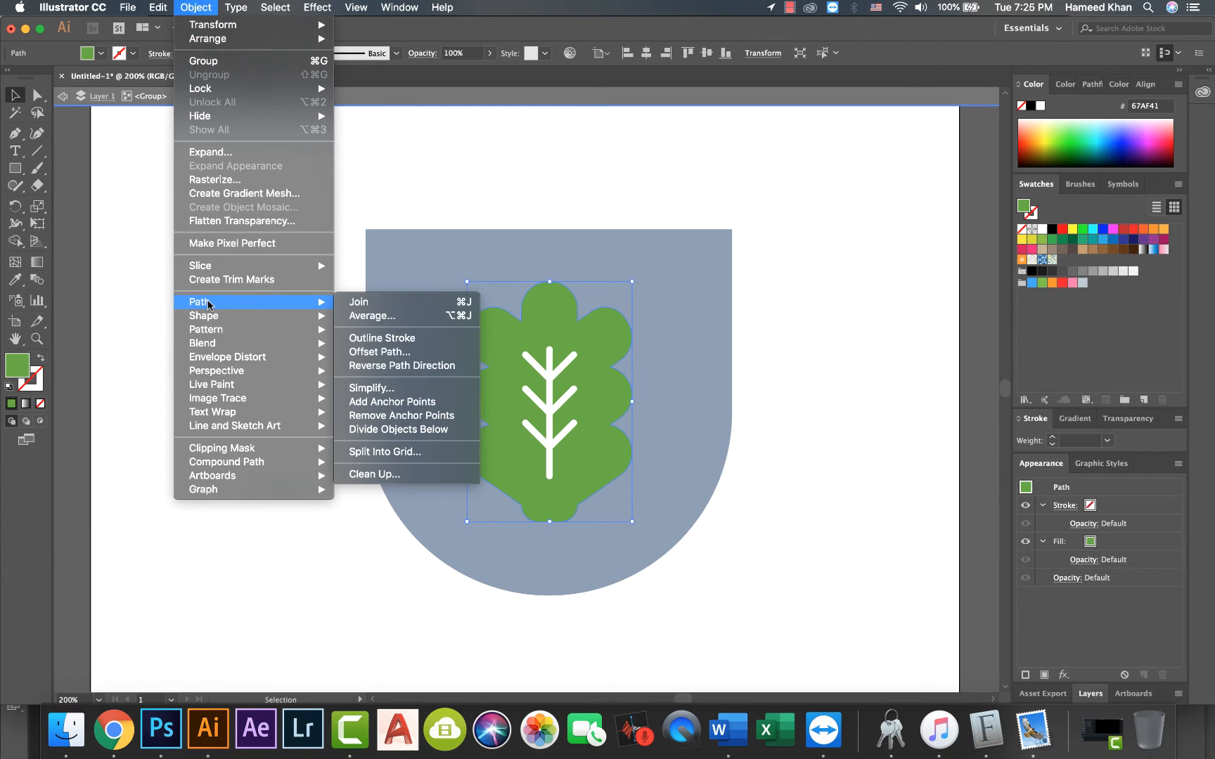
click(365, 352)
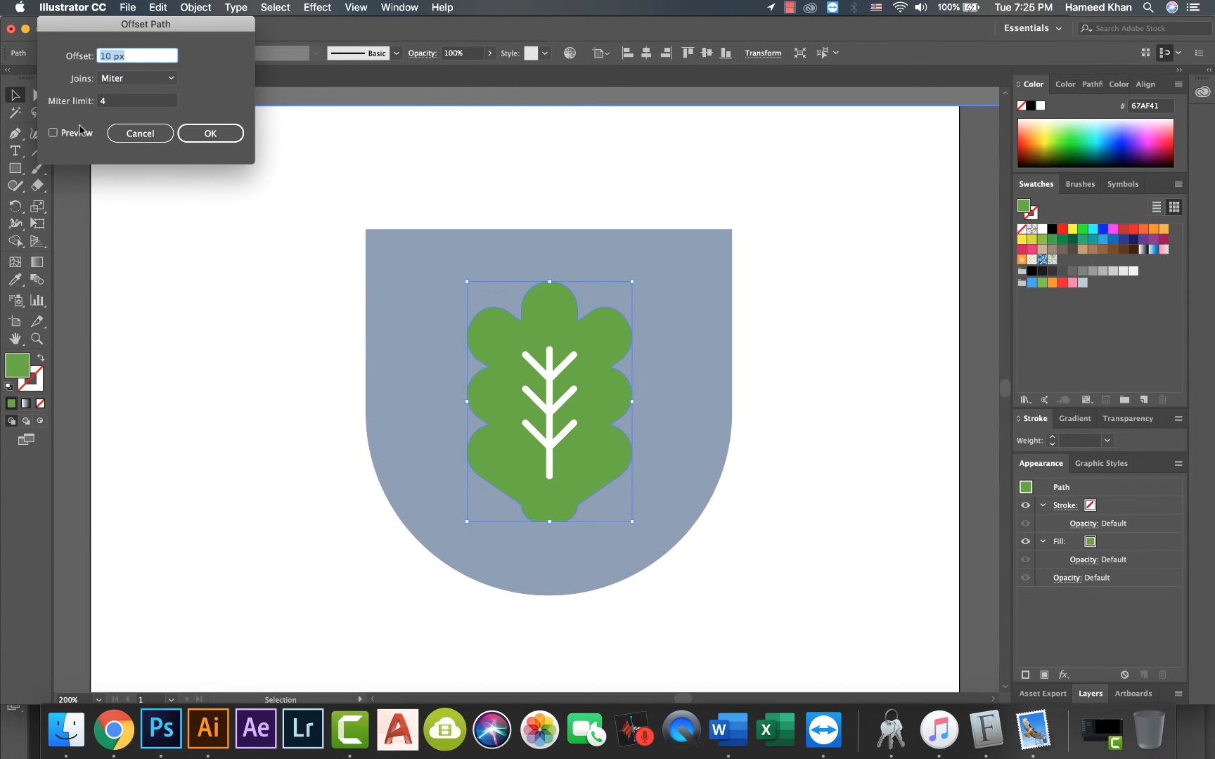
click(53, 133)
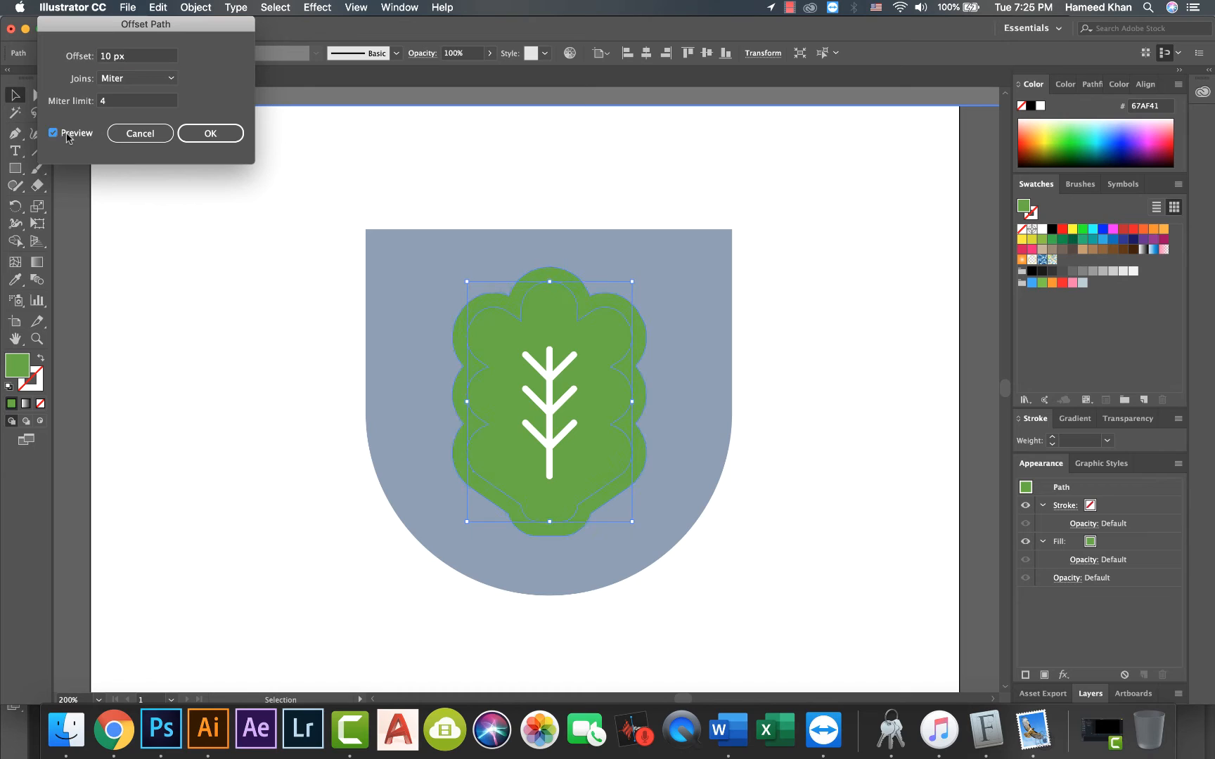
click(114, 62)
key(Down)
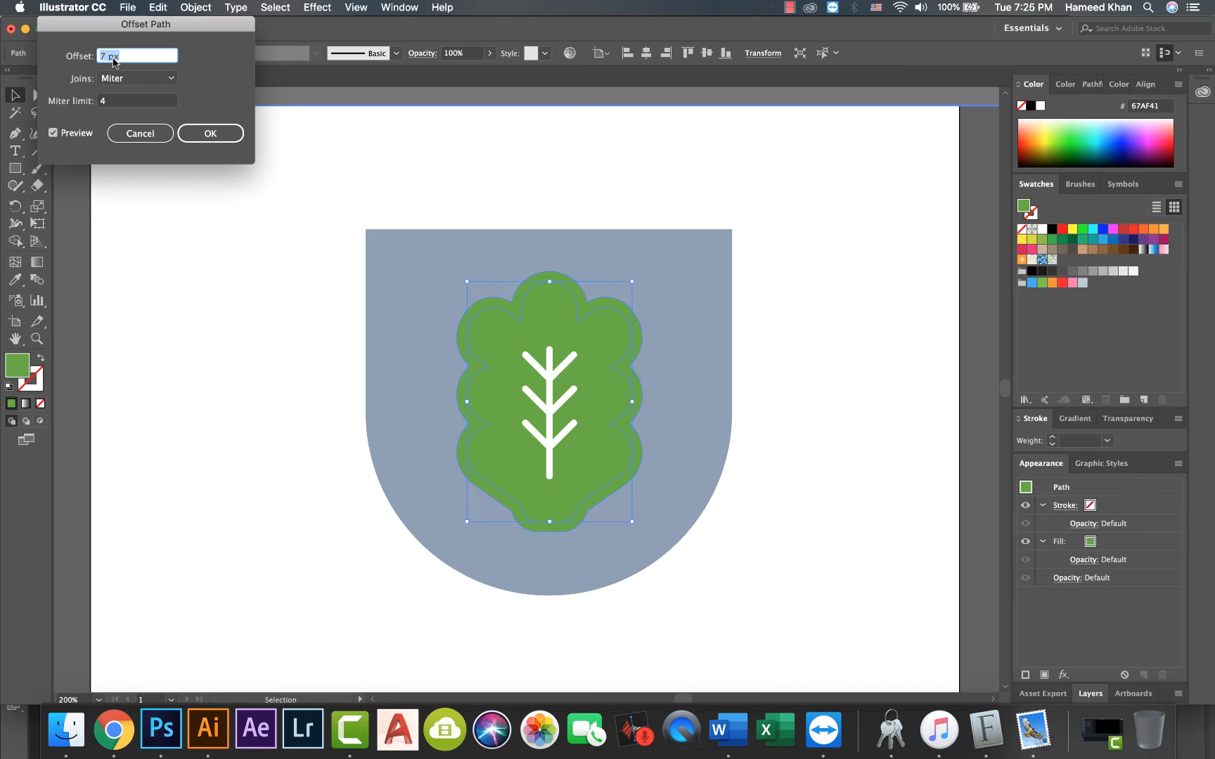
click(206, 131)
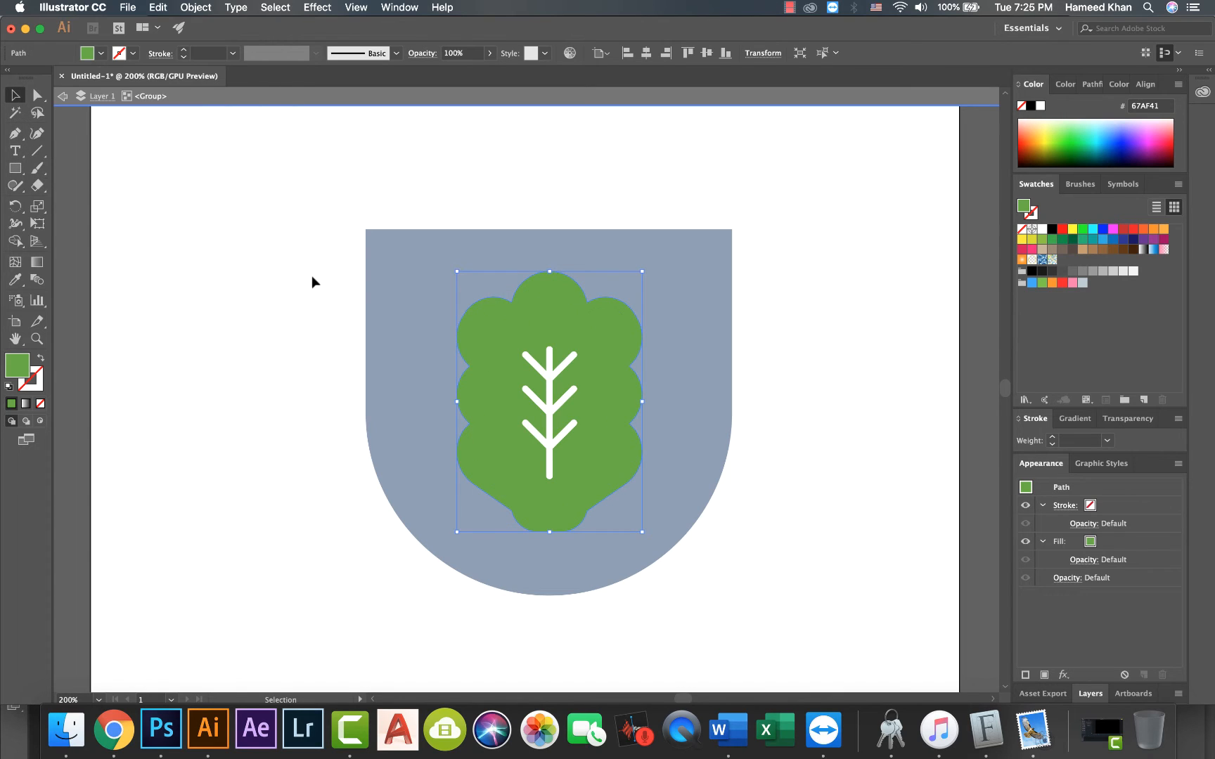
Step: Fill the offset leaf shape with white as an outline around the leaf and leave the group's isolation mode
click(102, 53)
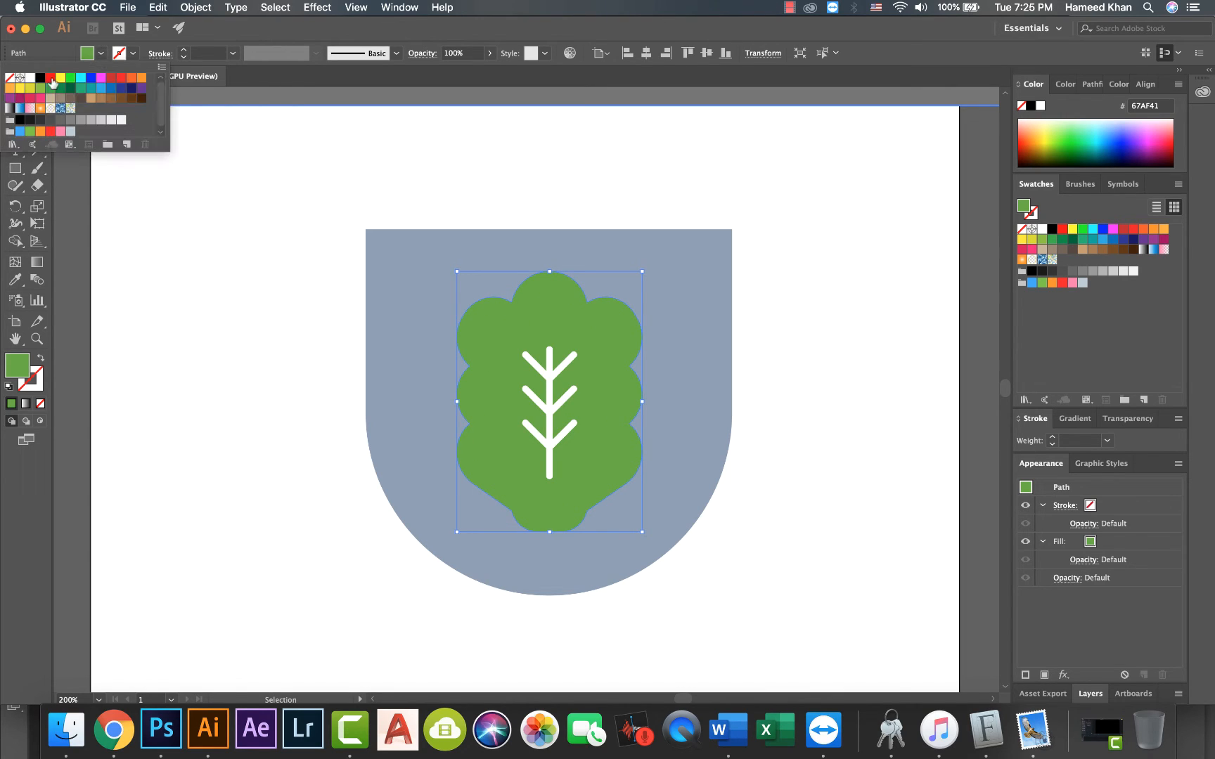
click(31, 78)
click(250, 353)
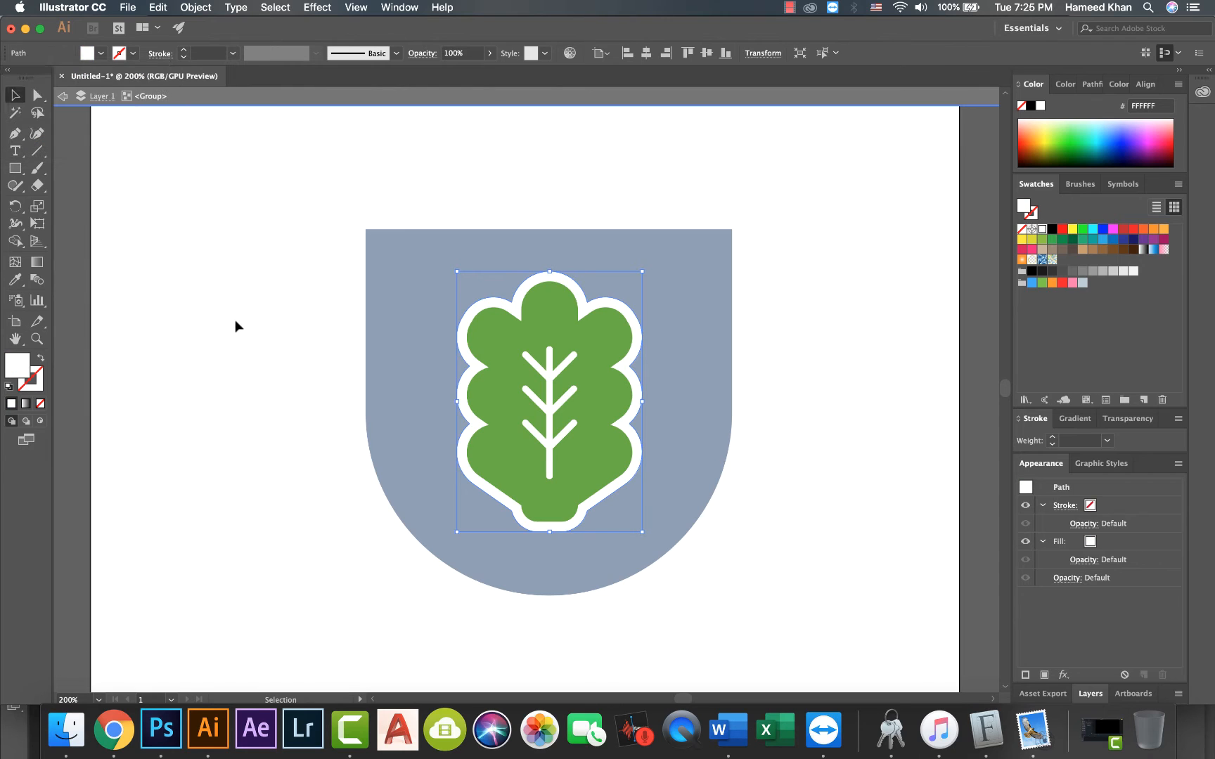
double_click(236, 326)
key(super+minus)
key(super+minus)
drag(416, 468, 399, 446)
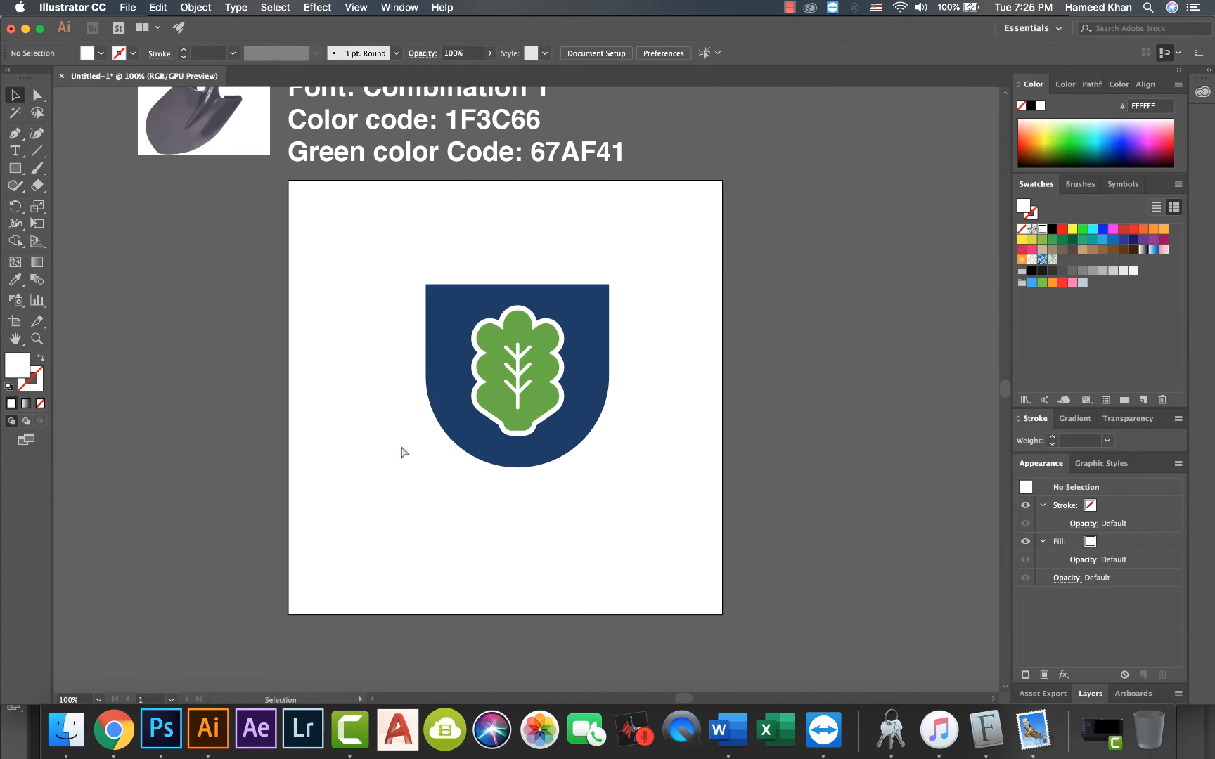
Step: Enlarge the white vein shape slightly about its centre inside the leaf group
key(super+equal)
click(513, 370)
double_click(513, 364)
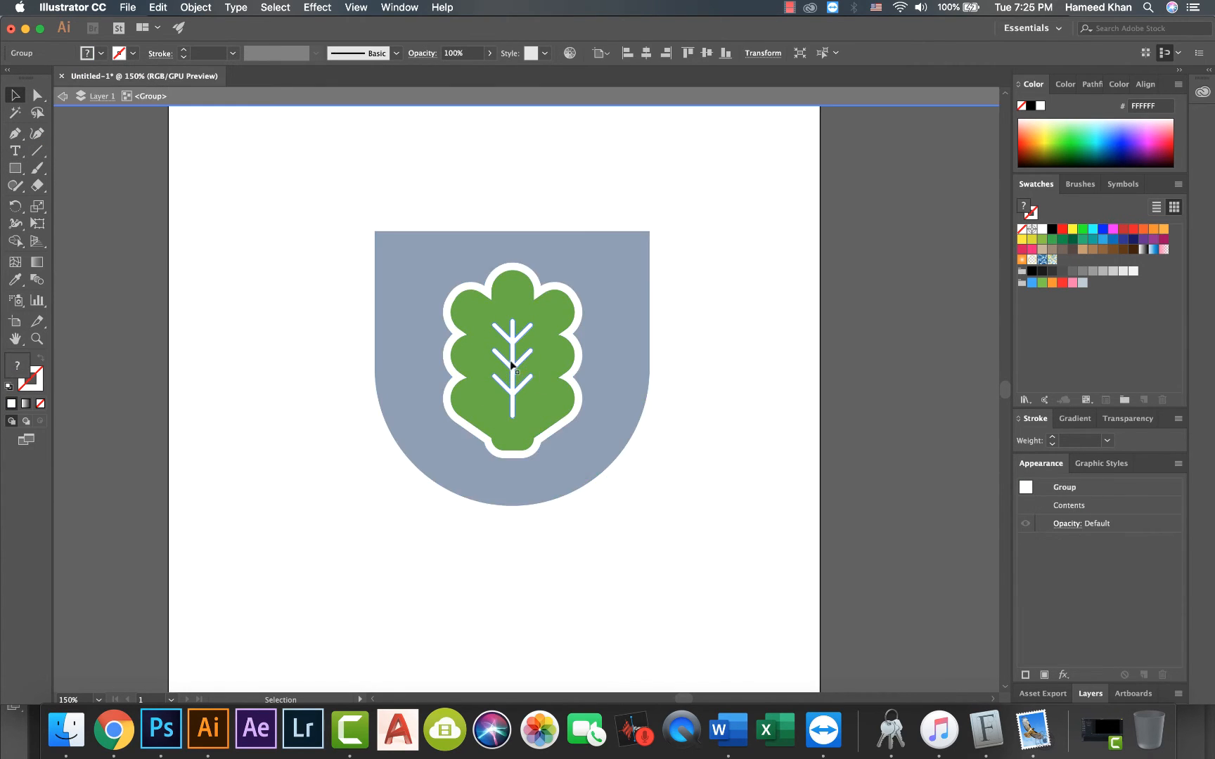
drag(513, 319, 512, 310)
key(super+equal)
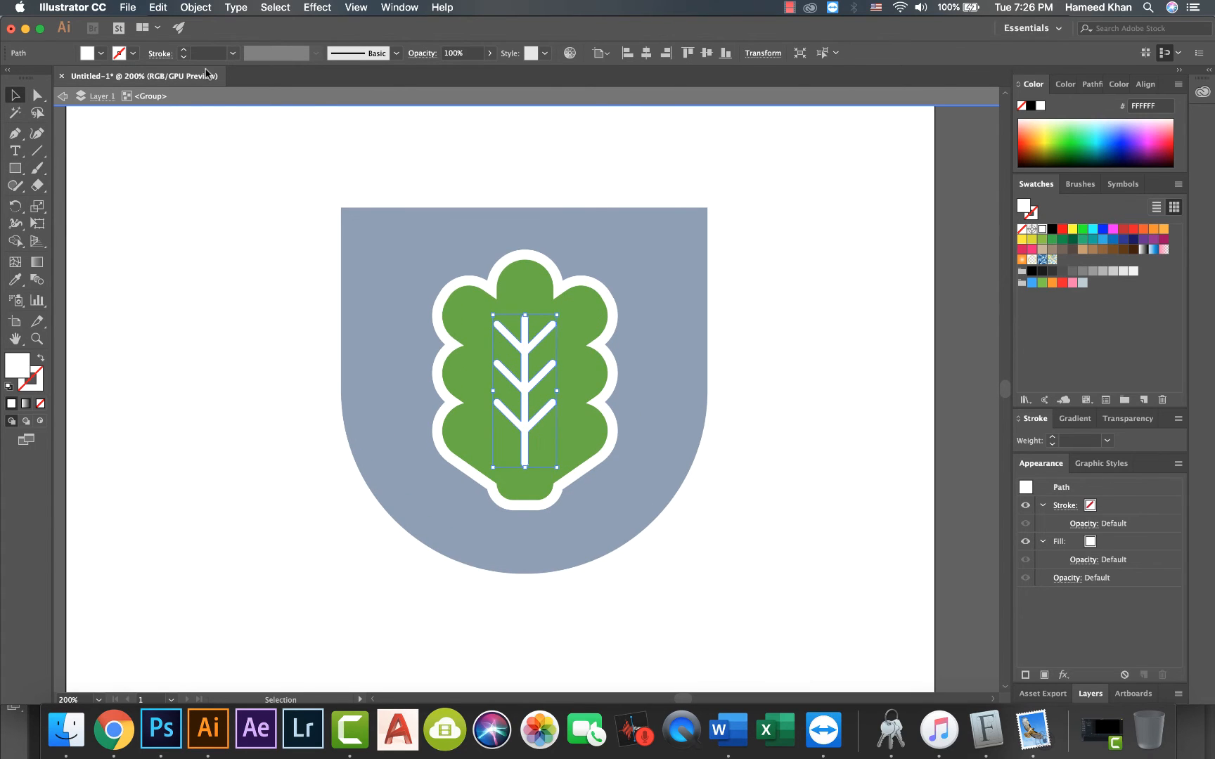
Step: Thicken the vein shape with a 0.75 pt white stroke
click(207, 53)
key(Up)
key(Up)
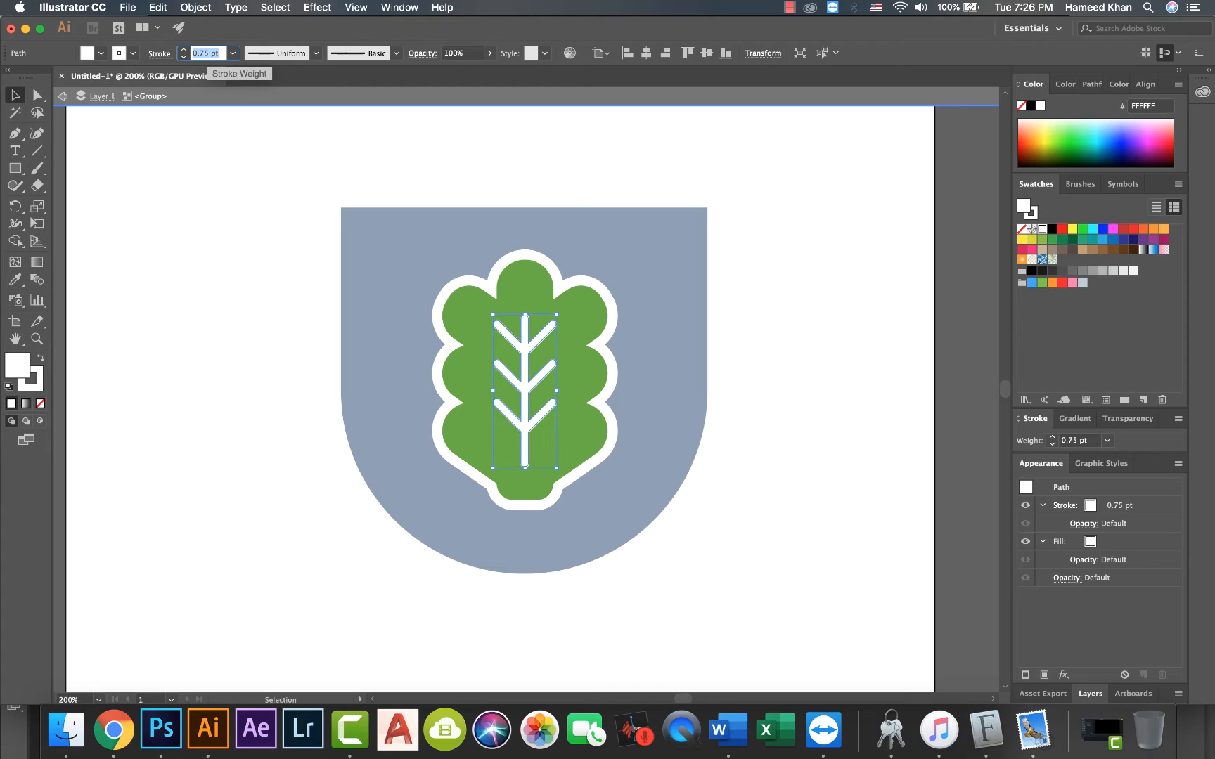
click(232, 235)
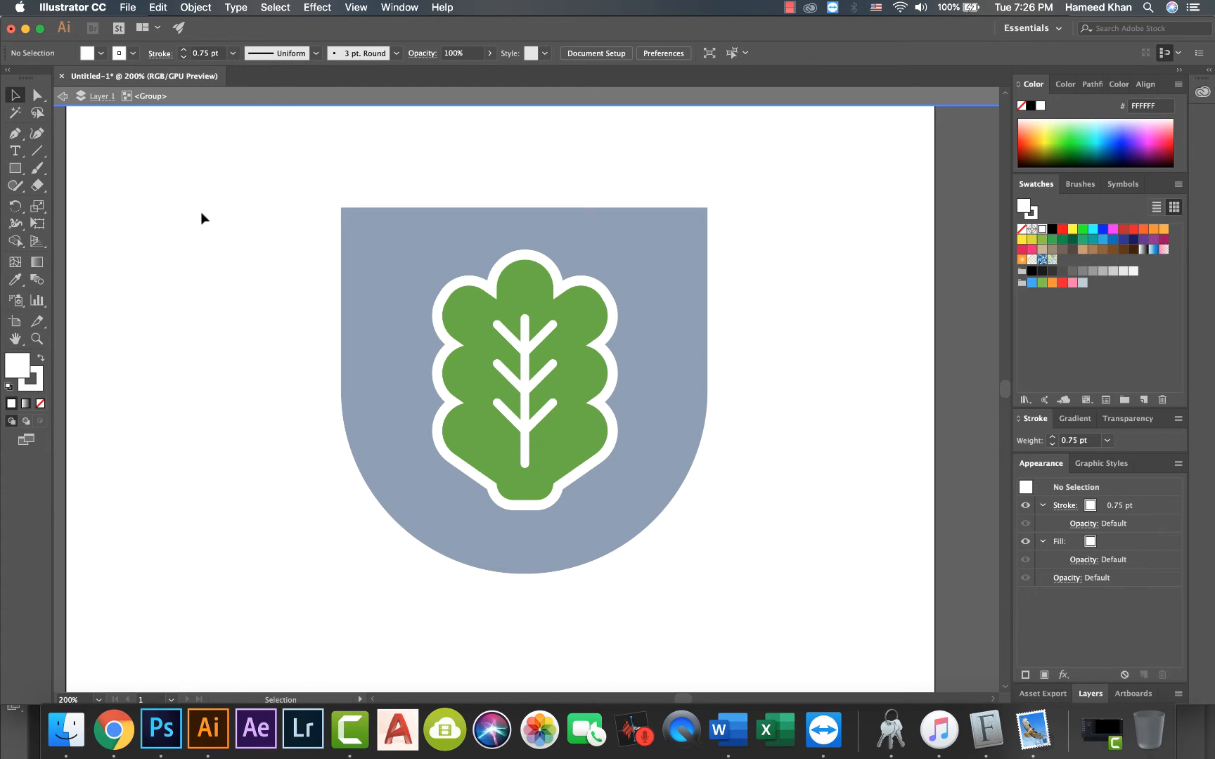
Step: Expand the vein shape's fill and stroke, unite the result into one white shape, and leave the group's isolation mode
click(524, 384)
click(196, 7)
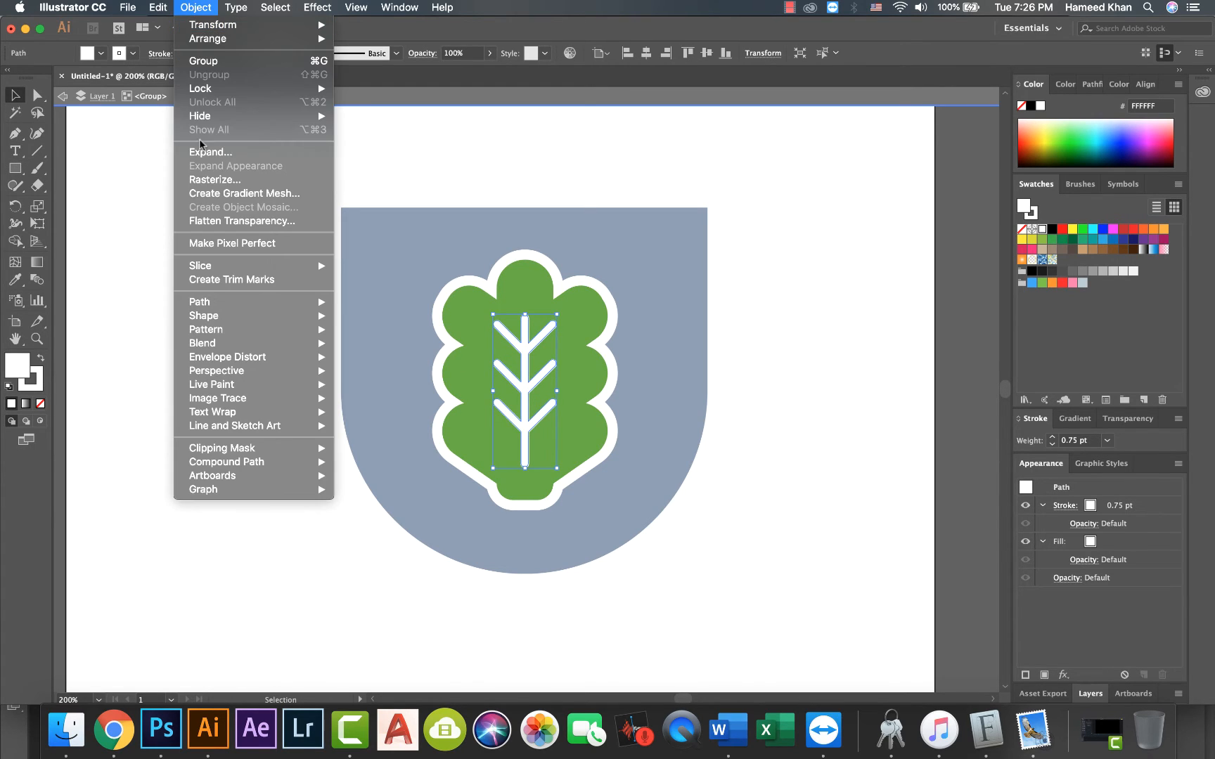
click(206, 152)
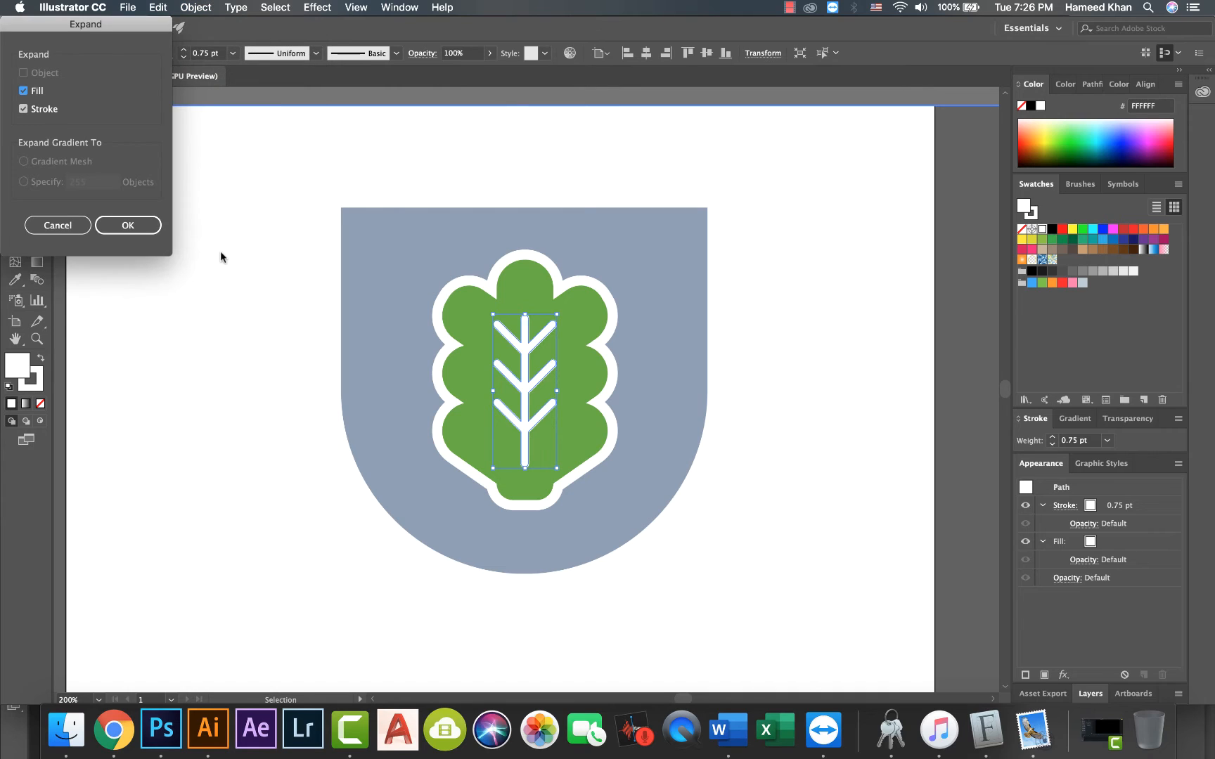
click(128, 225)
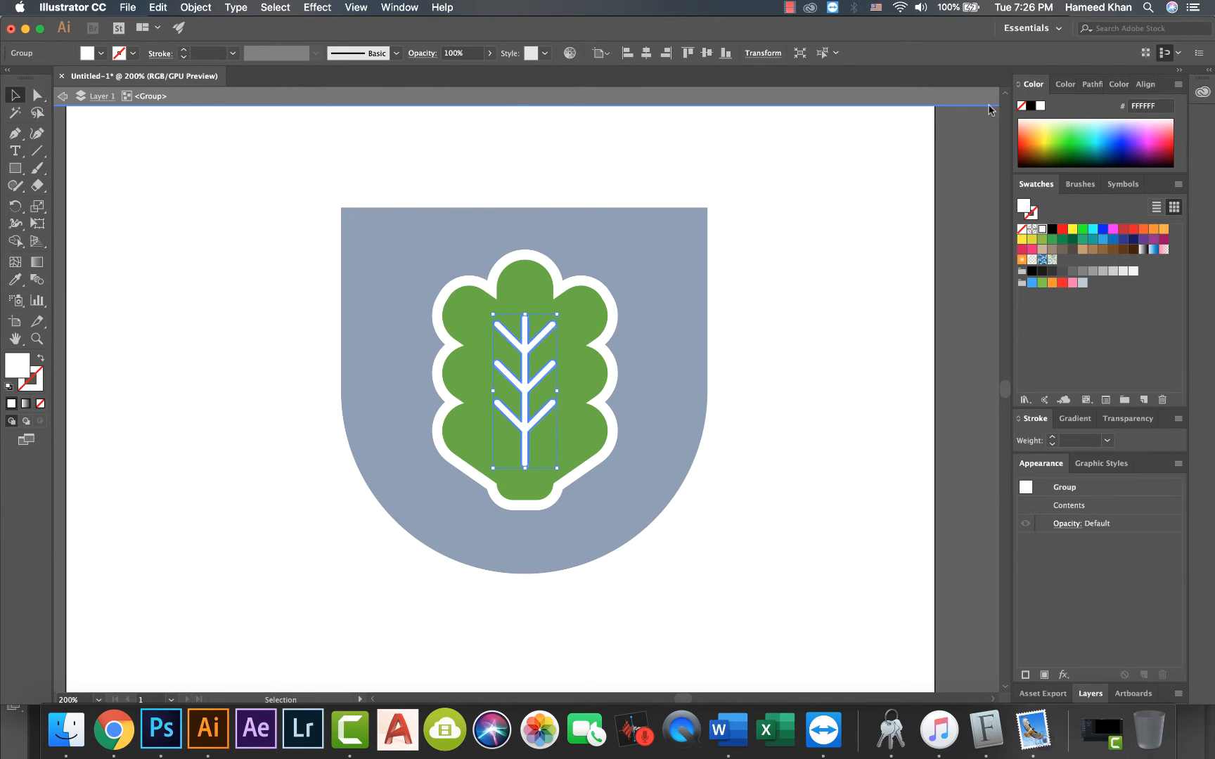
click(1091, 84)
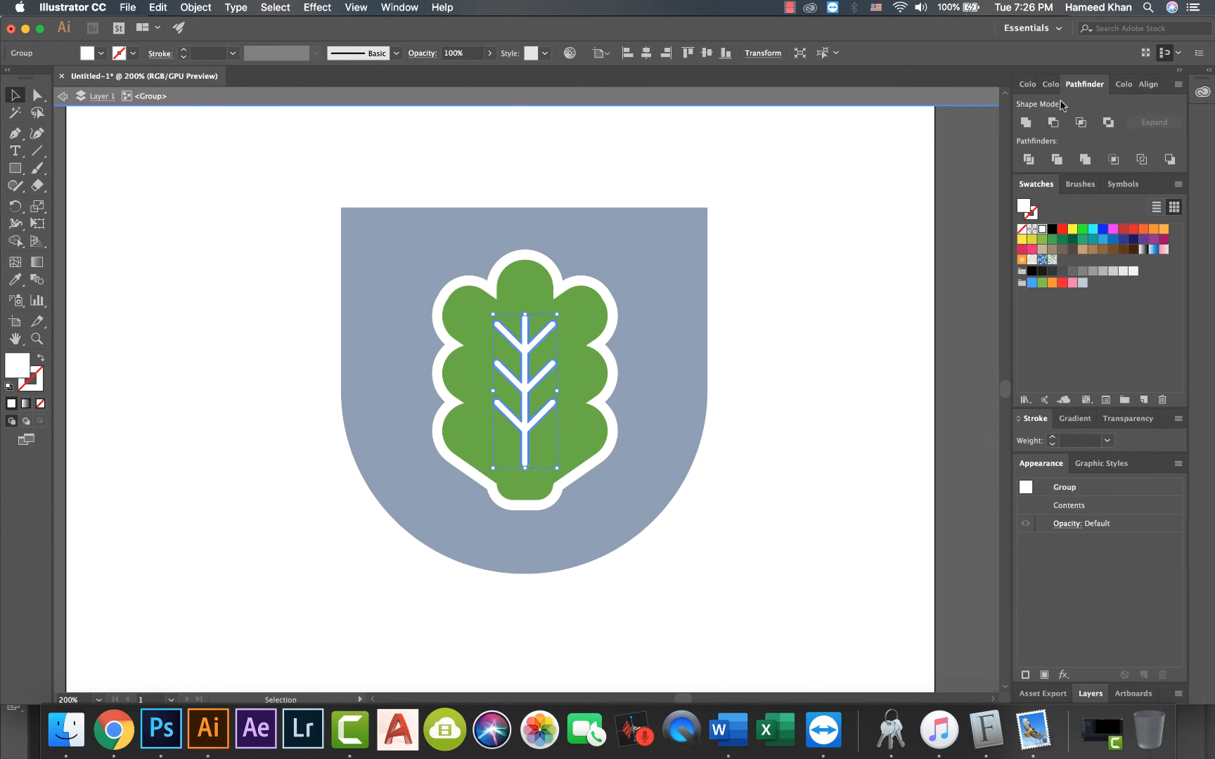
click(1029, 122)
click(796, 367)
key(super+minus)
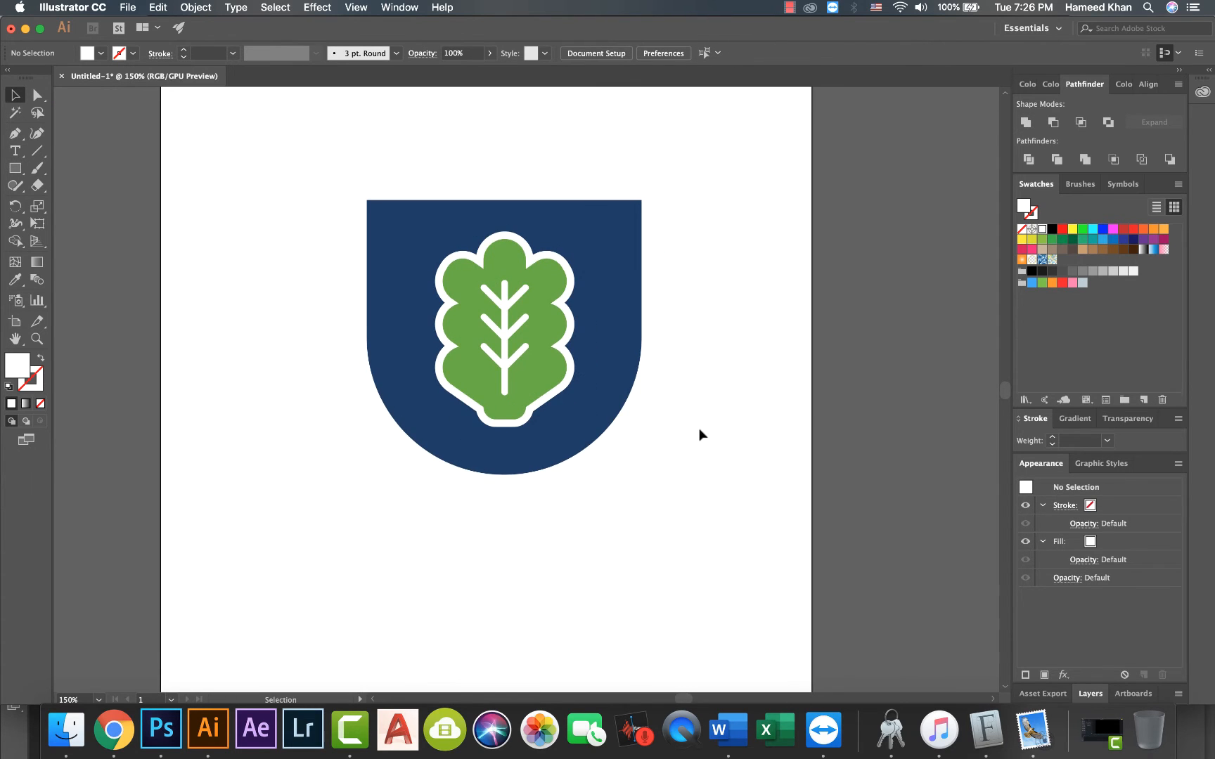
key(super+equal)
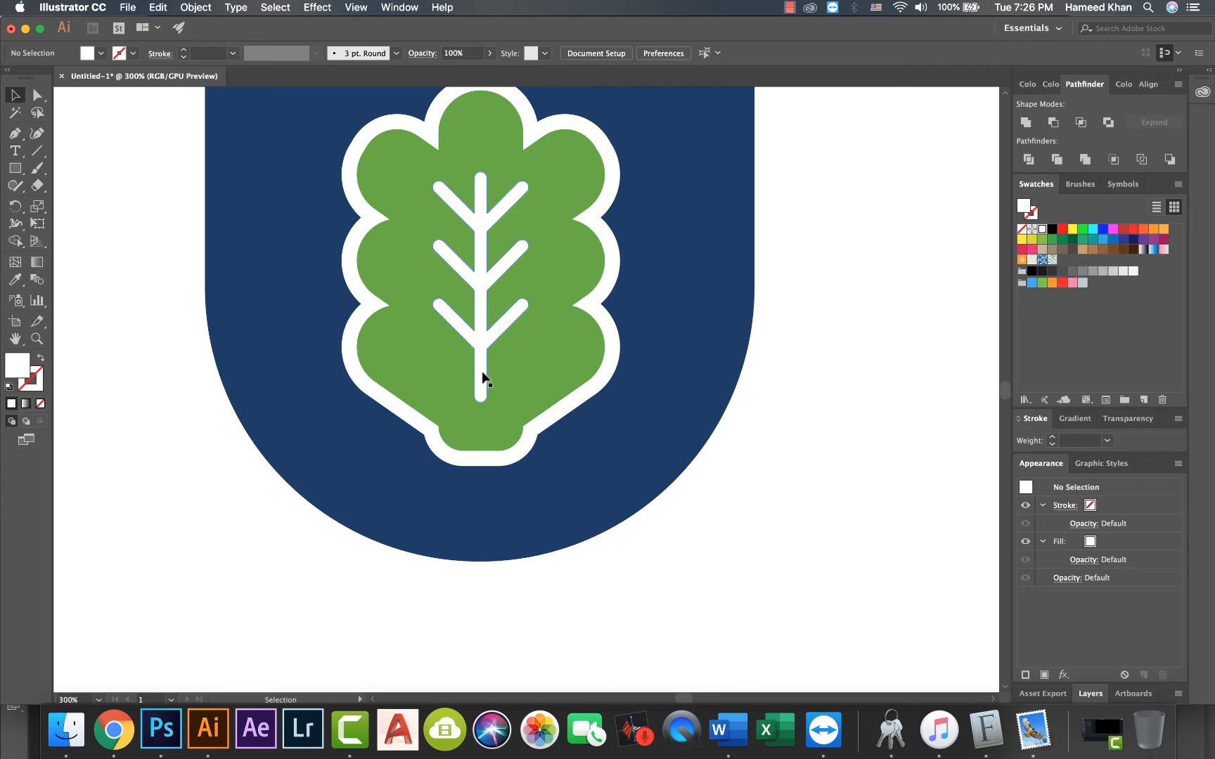
Step: Draw a white rectangle of about 6 × 62 px and place it as a stem on the leaf's centre line, below the leaf
key(m)
mouse_move(487, 382)
mouse_down()
mouse_move(463, 500)
mouse_move(474, 520)
mouse_up()
key(v)
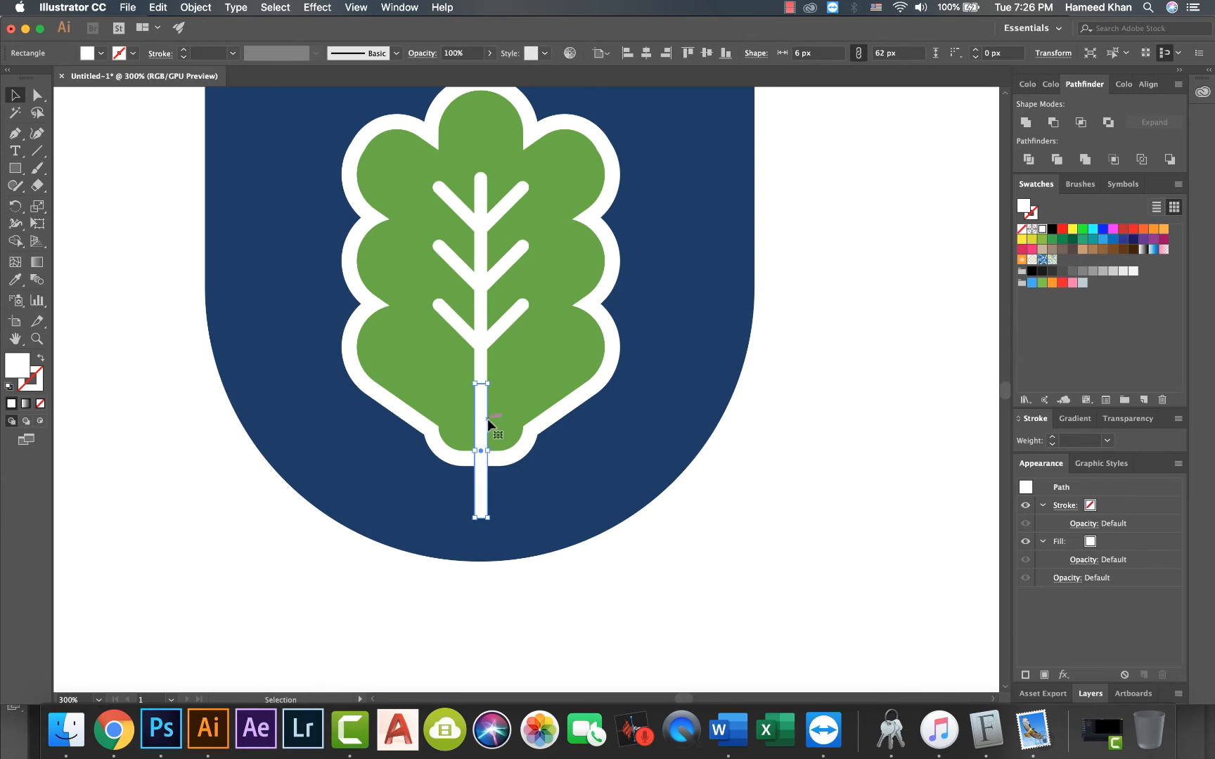
drag(486, 381, 479, 453)
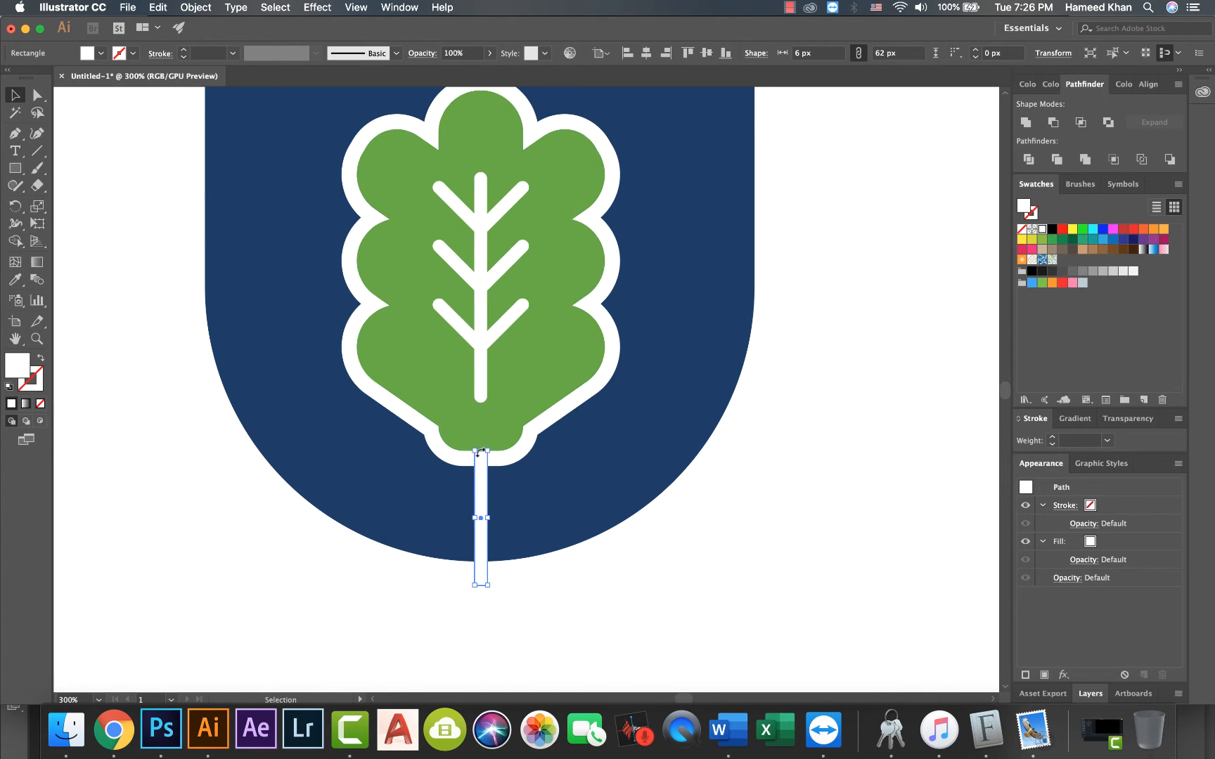
click(582, 563)
Step: Widen the stem about its centre to 8 px and shorten it to about 47 px, ending at the shield's lower edge
drag(482, 501, 483, 510)
drag(424, 603, 450, 599)
key(super+equal)
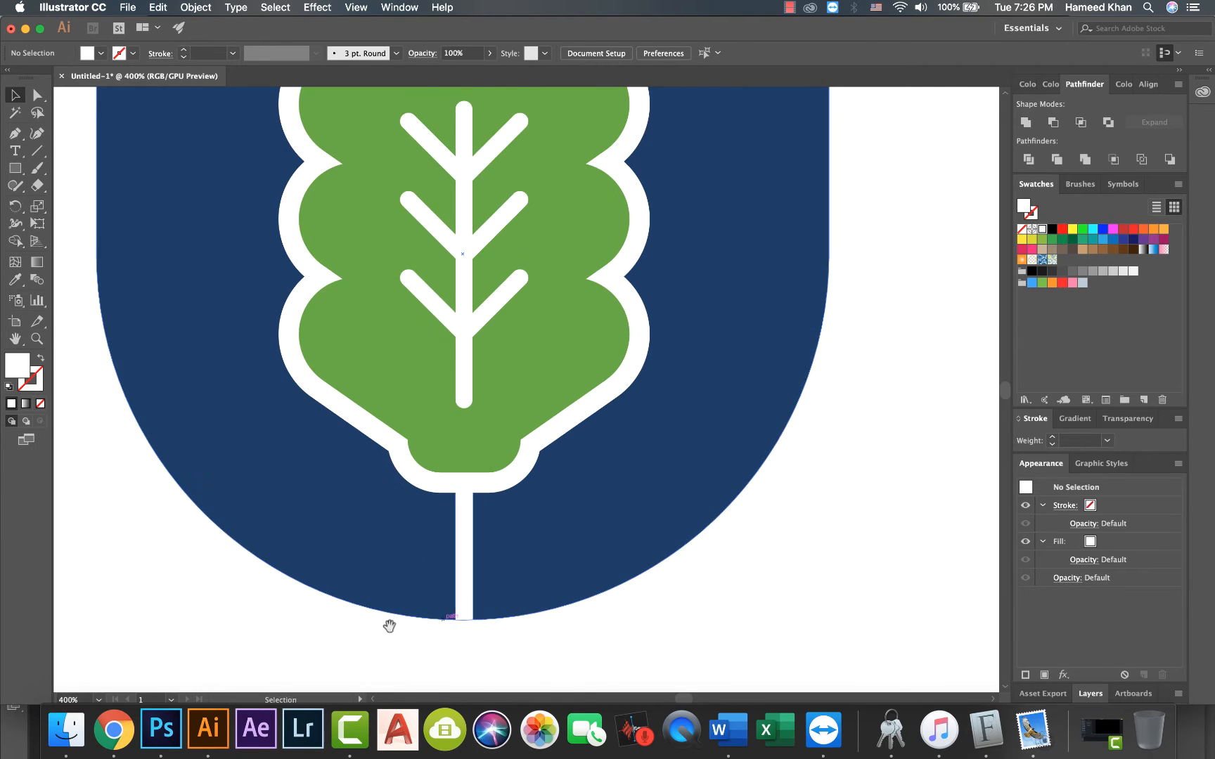
key(super+equal)
key(super+equal)
key(super+equal)
click(377, 394)
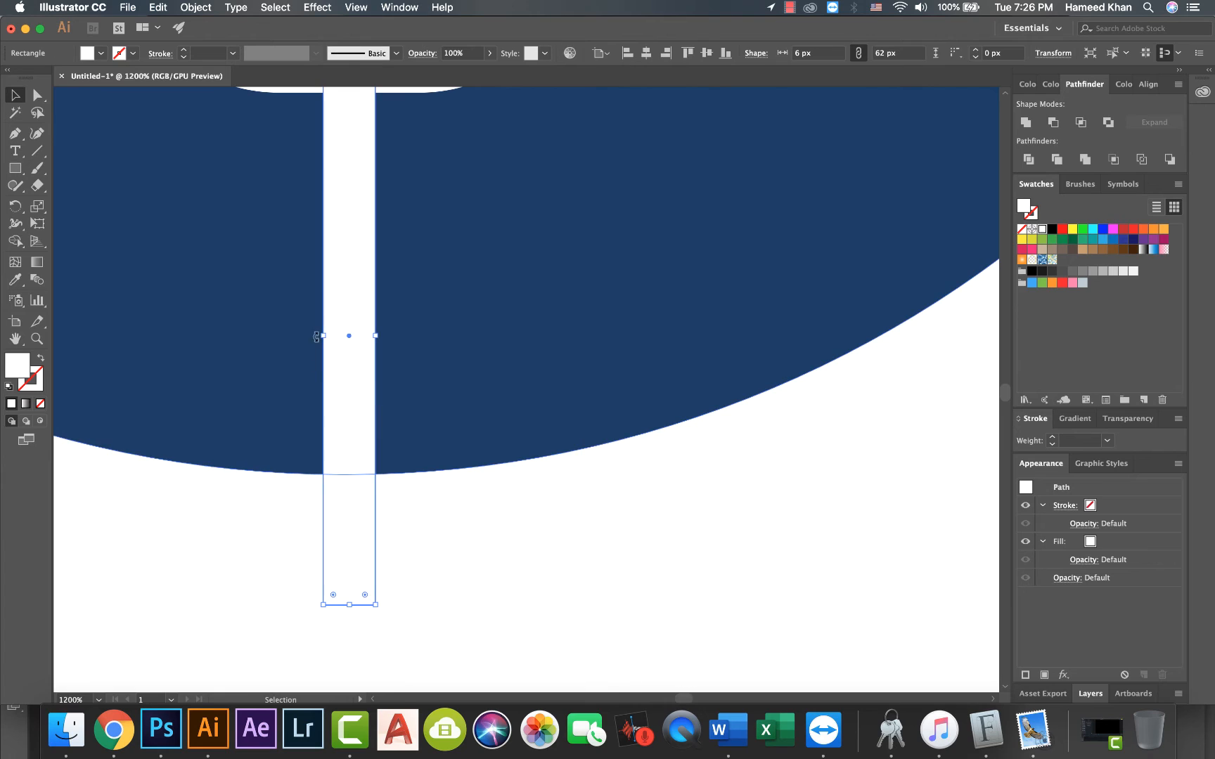
drag(323, 335, 314, 335)
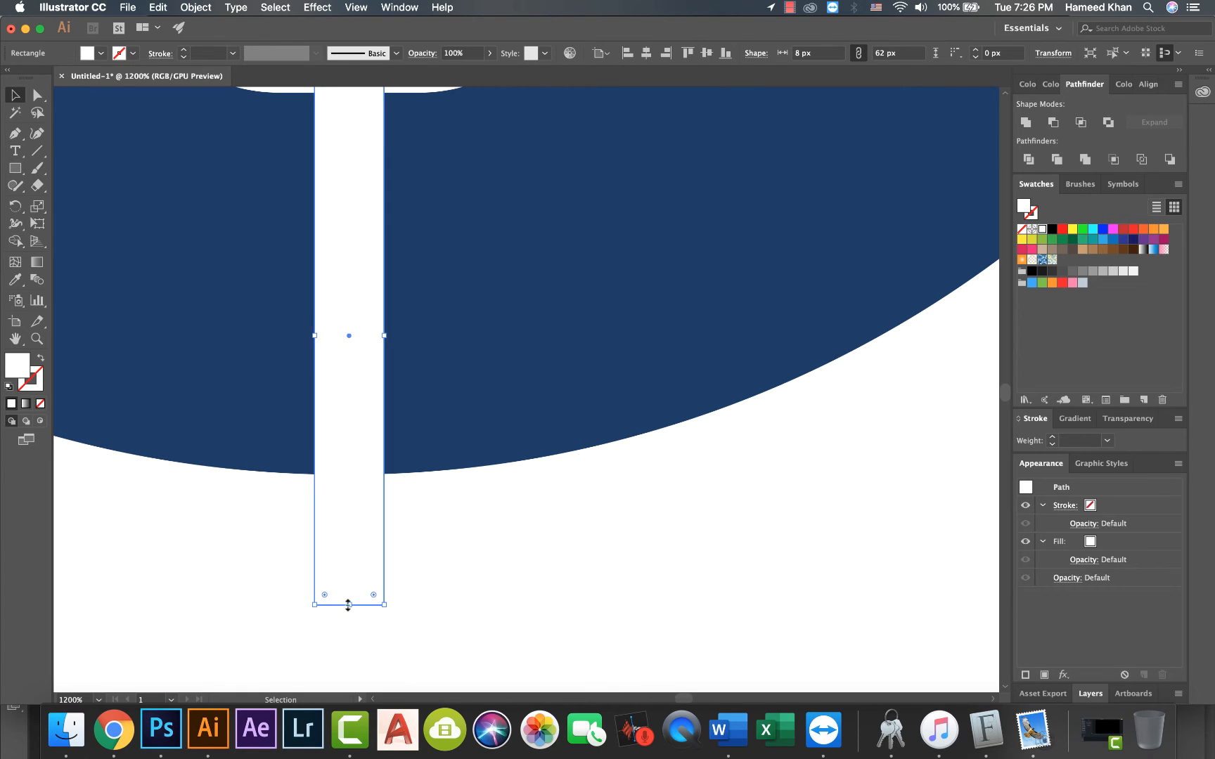
drag(348, 605, 334, 476)
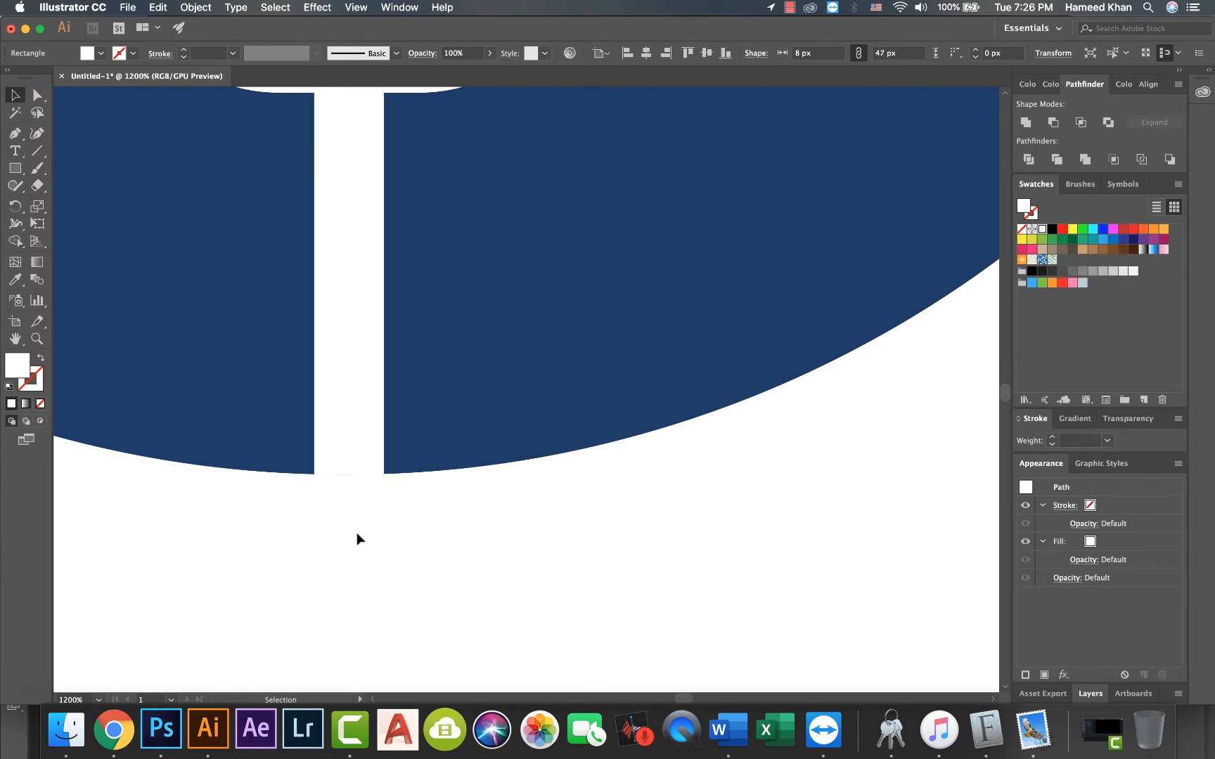
Step: Extend the stem's lower end slightly past the shield's bottom curve so it cuts fully through the navy edge
click(357, 533)
key(super+minus)
key(super+minus)
key(super+minus)
key(super+minus)
click(473, 386)
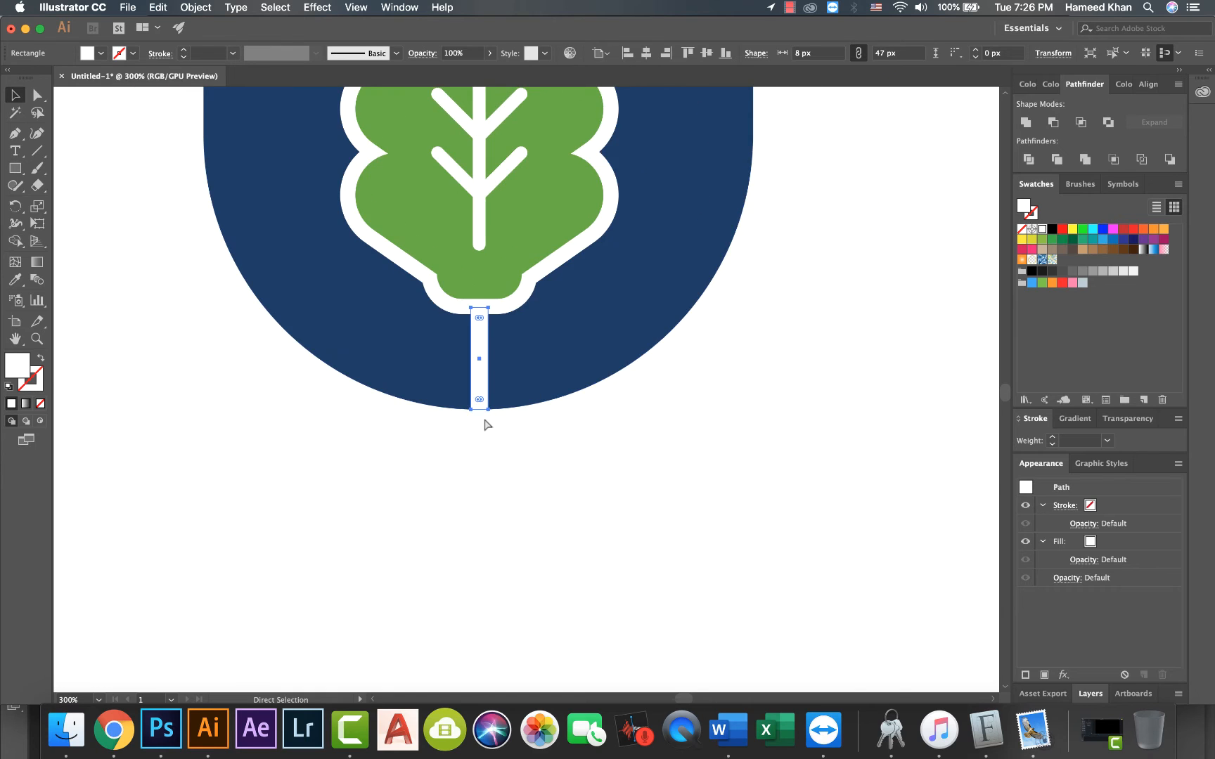
key(super+equal)
key(super+equal)
key(super+equal)
key(super+equal)
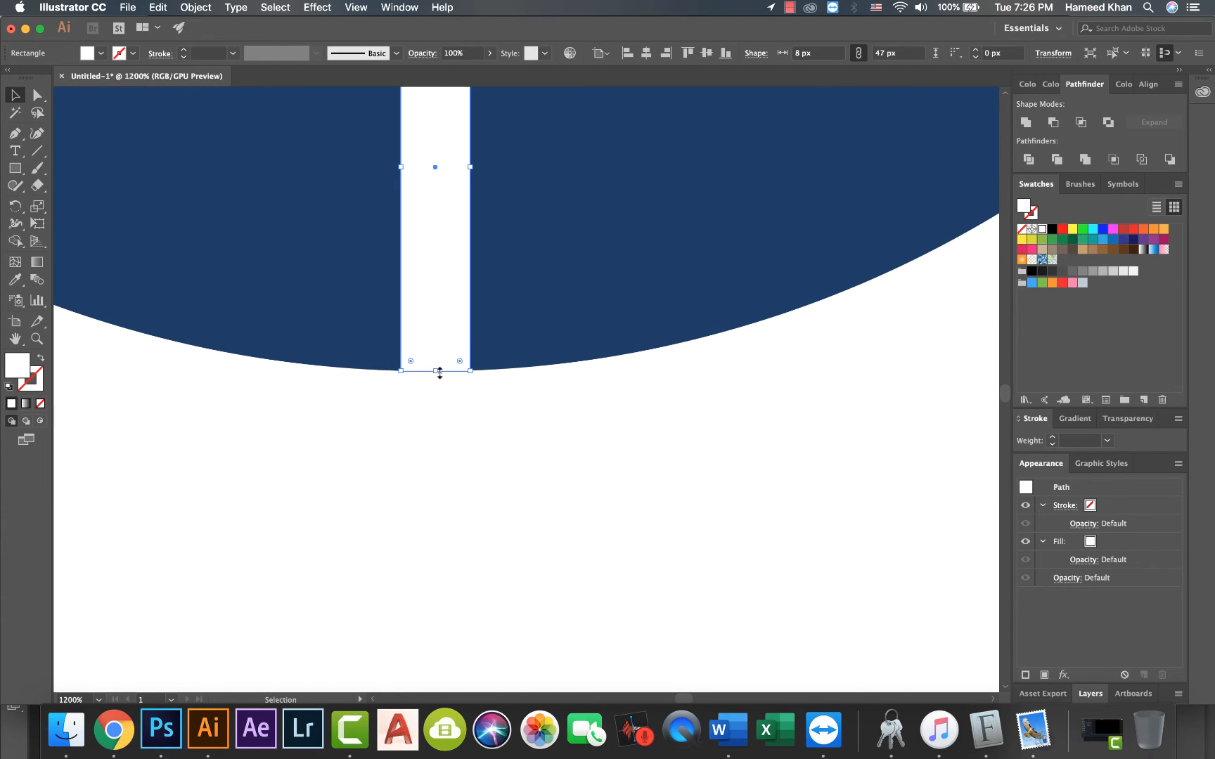
drag(439, 372, 434, 394)
click(483, 472)
Step: Scale the whole badge with shield, leaf and stem down and place it slightly above the artboard's centre
key(super+minus)
key(super+minus)
key(super+minus)
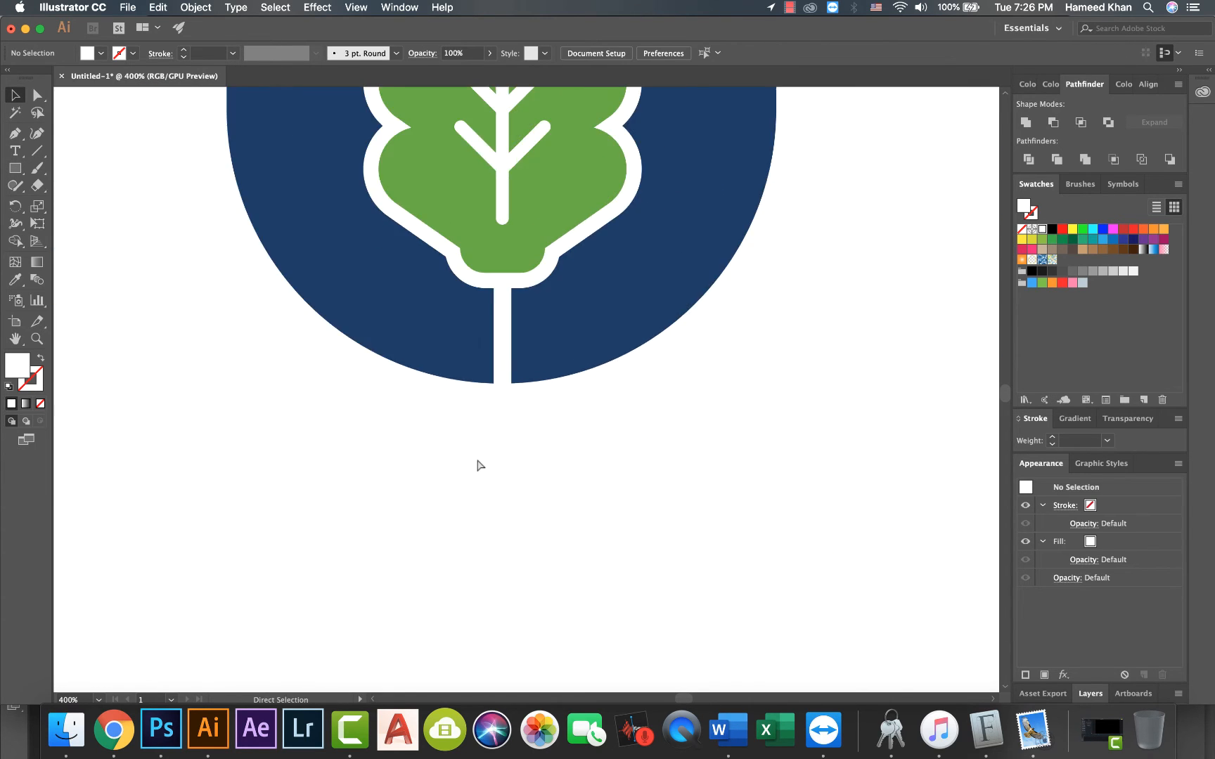
key(super+minus)
key(super+minus)
key(super+minus)
key(super+minus)
key(super+minus)
key(super+minus)
key(v)
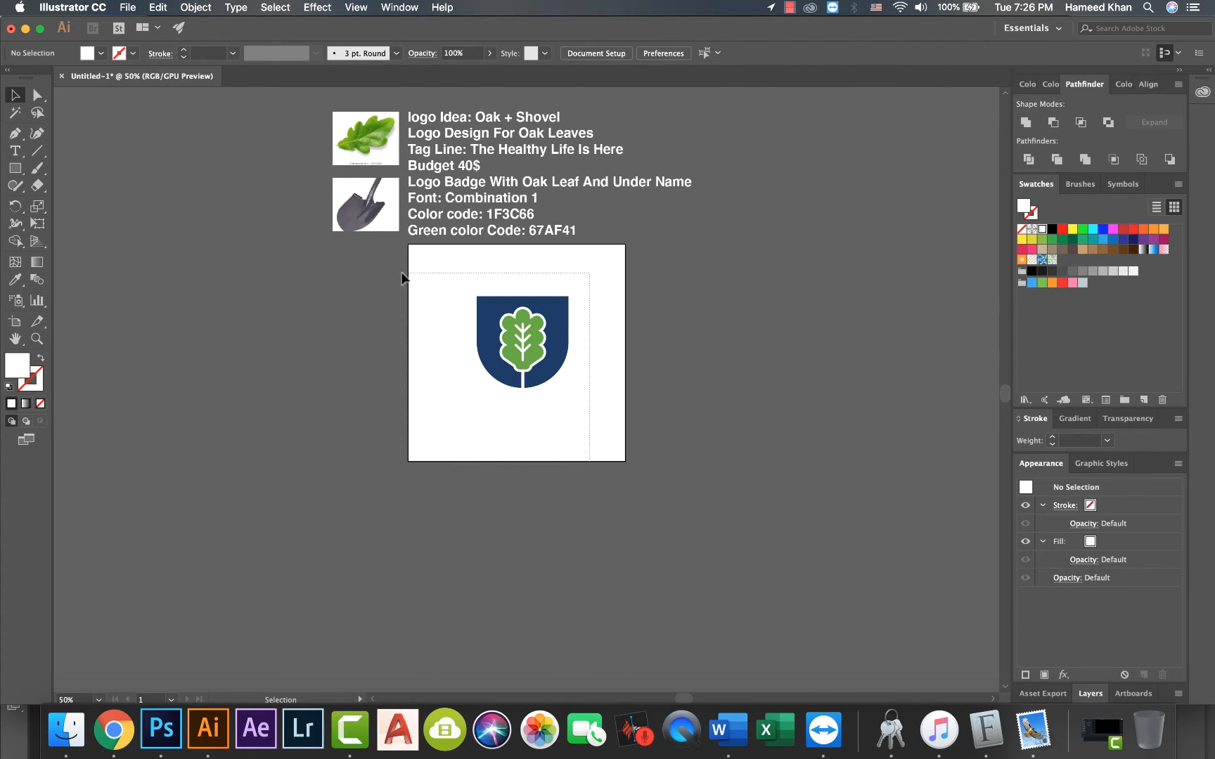
key(super+a)
key(super+equal)
key(super+equal)
key(super+equal)
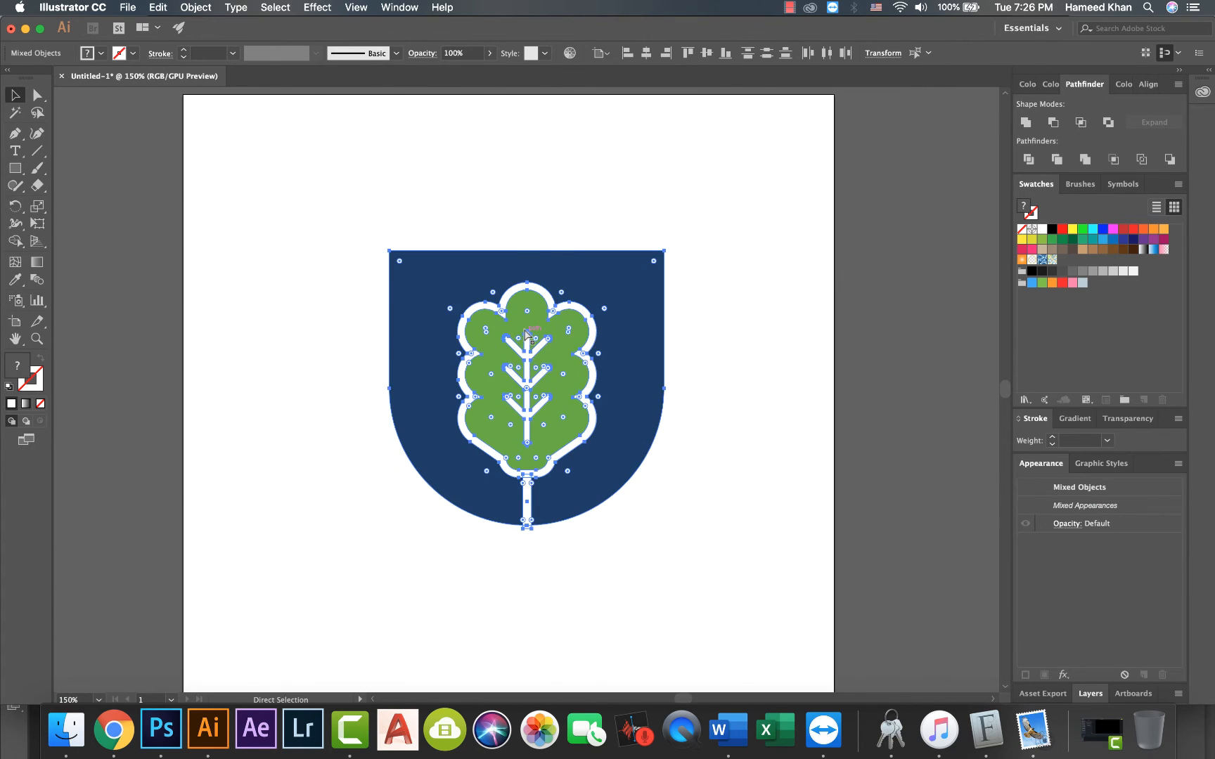
key(super+minus)
key(super+minus)
key(v)
drag(527, 332, 528, 372)
drag(527, 439, 513, 401)
Step: Group the shield, leaf and stem into one badge object
right_click(516, 365)
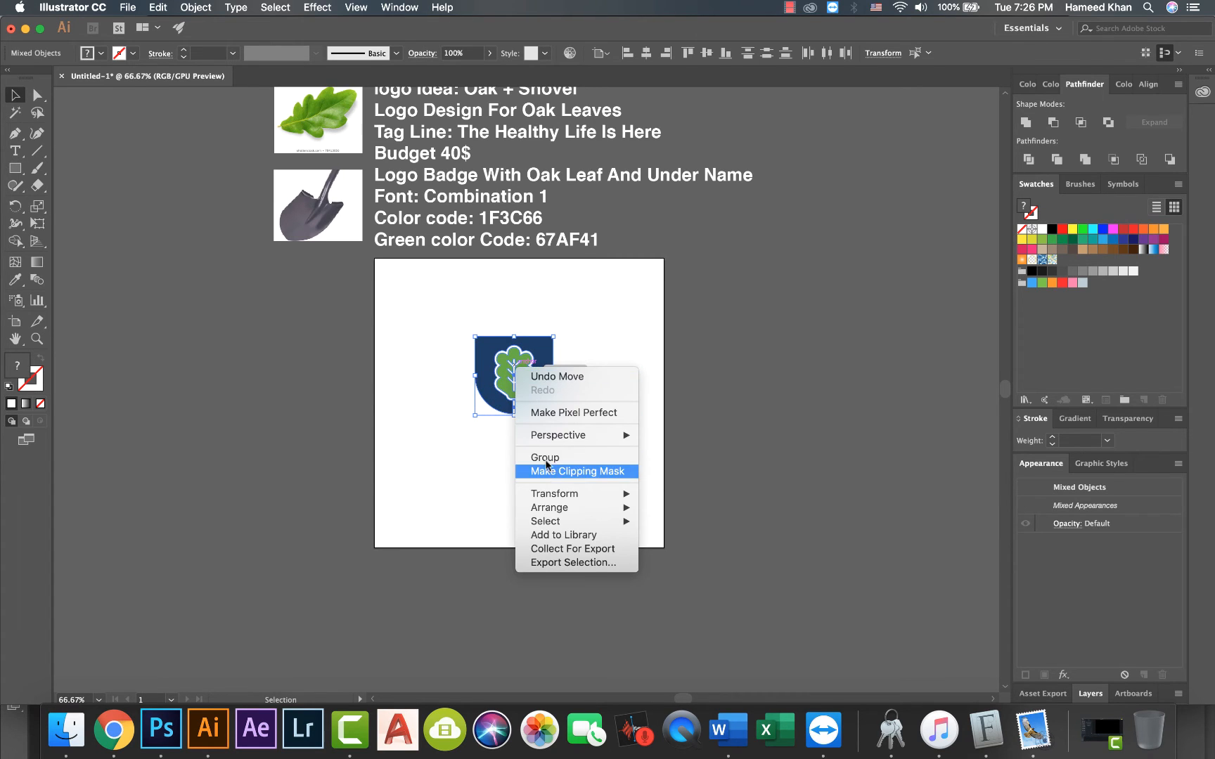
click(545, 457)
click(458, 446)
click(524, 383)
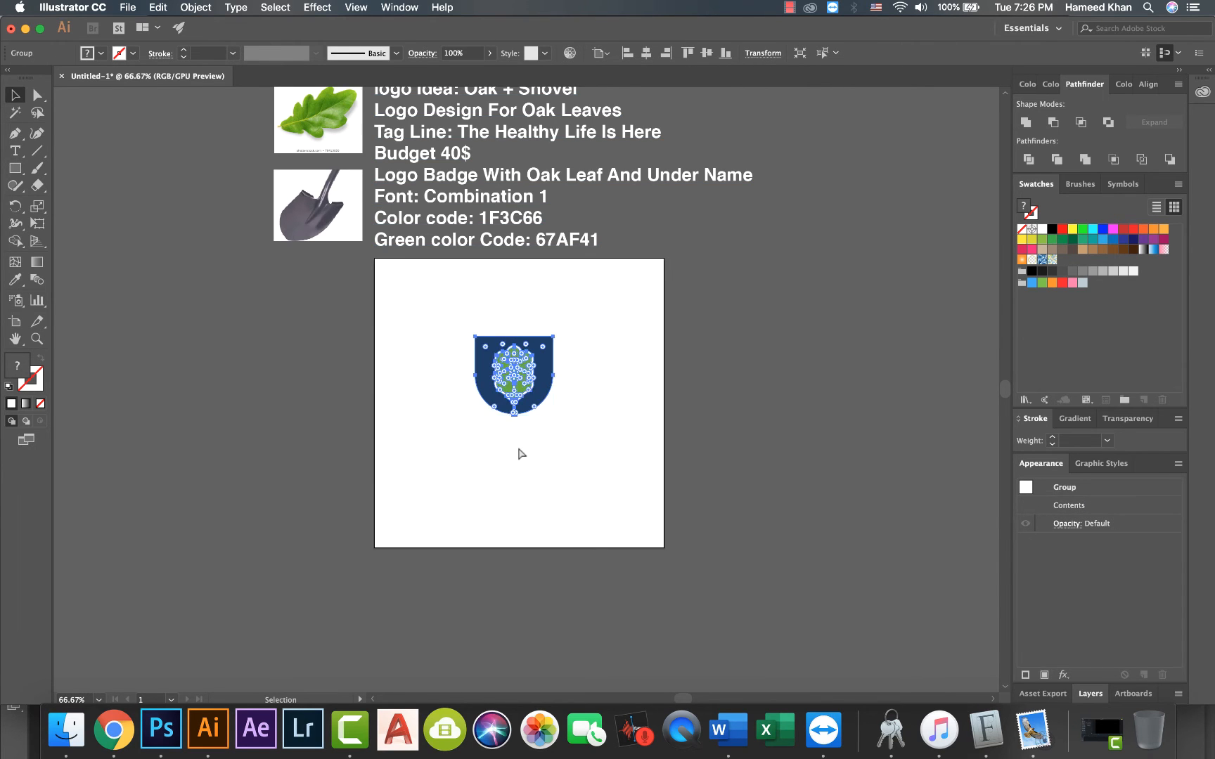
key(super+plus)
scroll(517, 448, up, 2)
click(381, 505)
key(super+minus)
scroll(457, 521, up, 2)
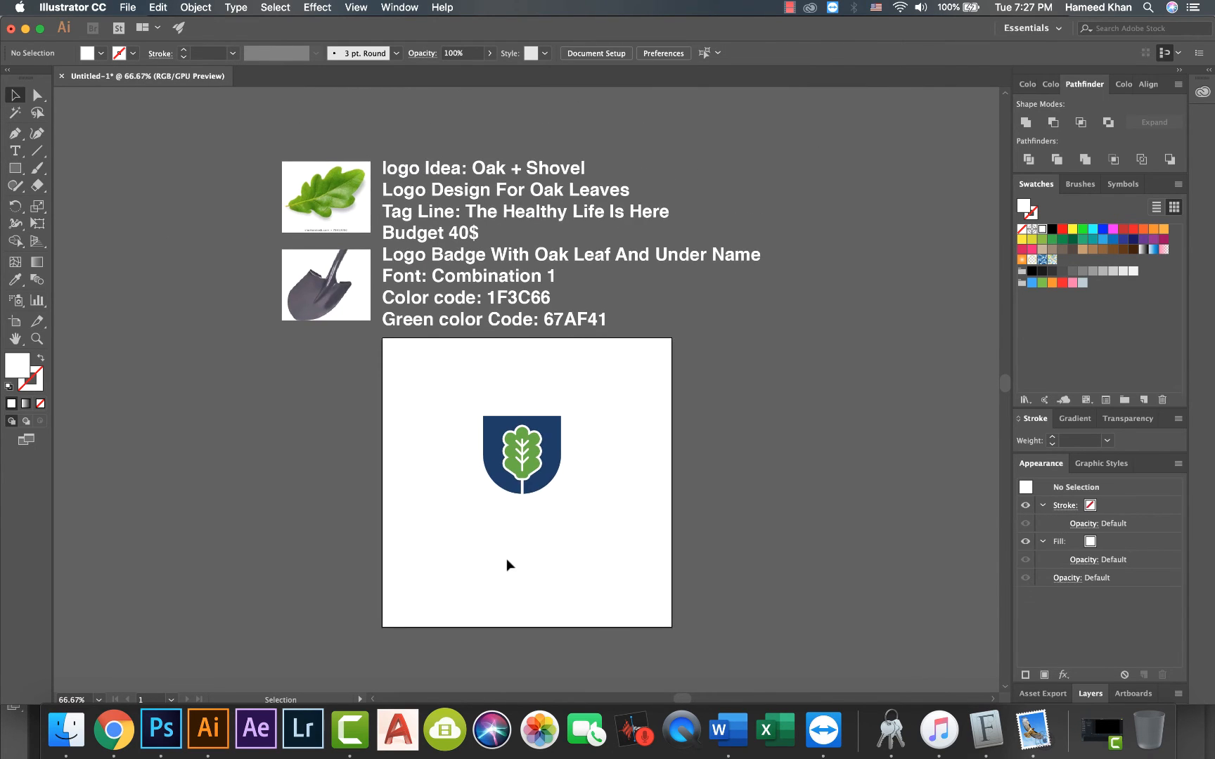
Step: Add the text OAK LEAVES in Helvetica Bold on the artboard beneath the badge
click(474, 541)
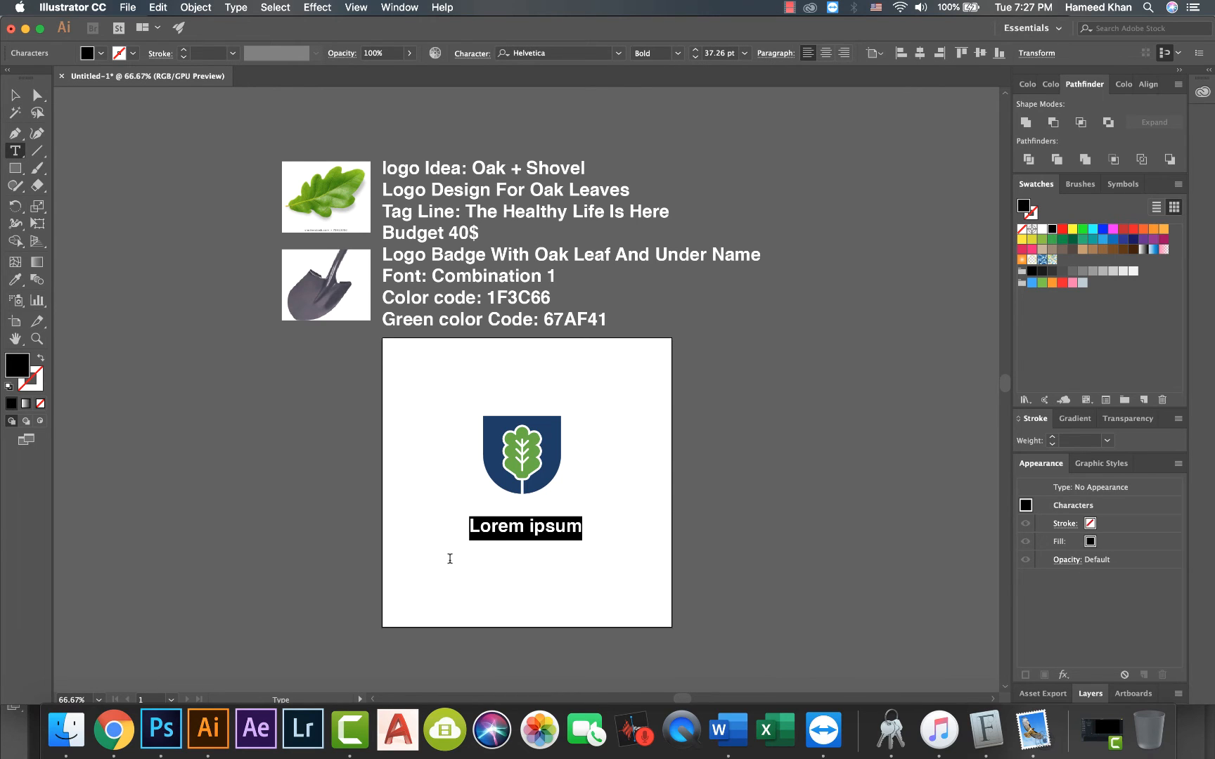
text(OAK LEAVES)
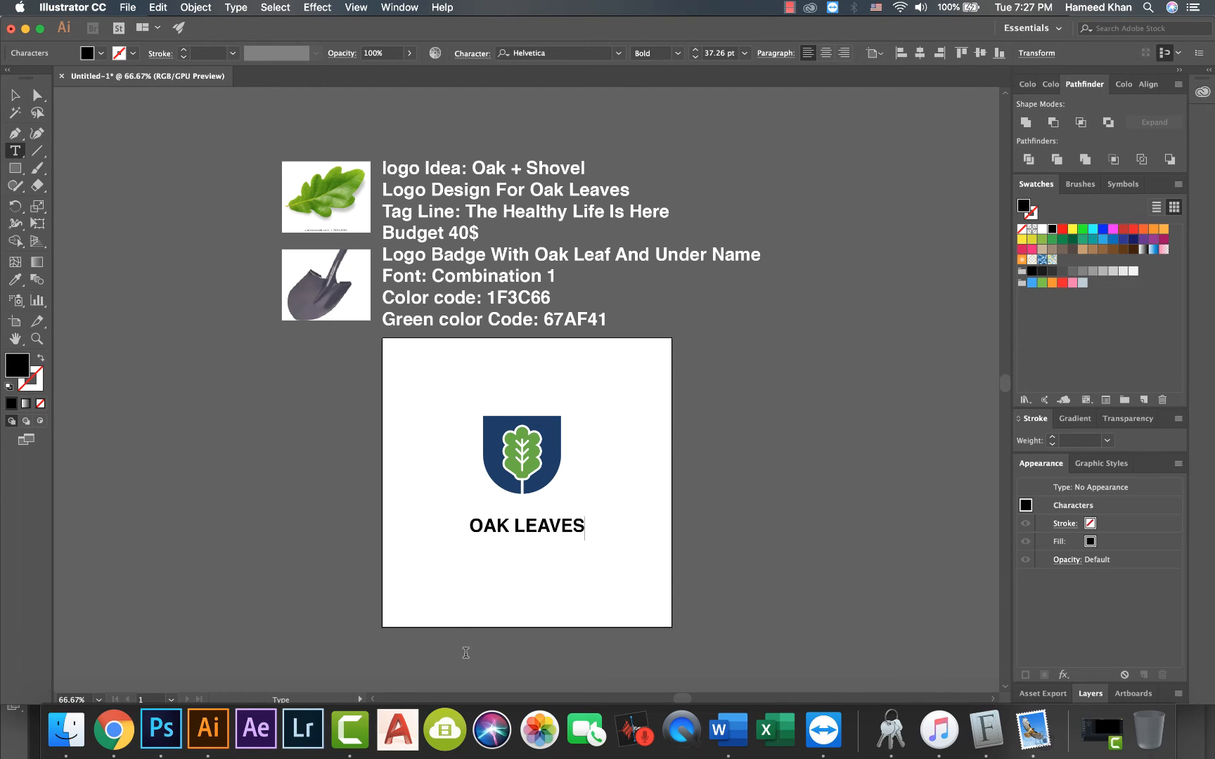
click(13, 95)
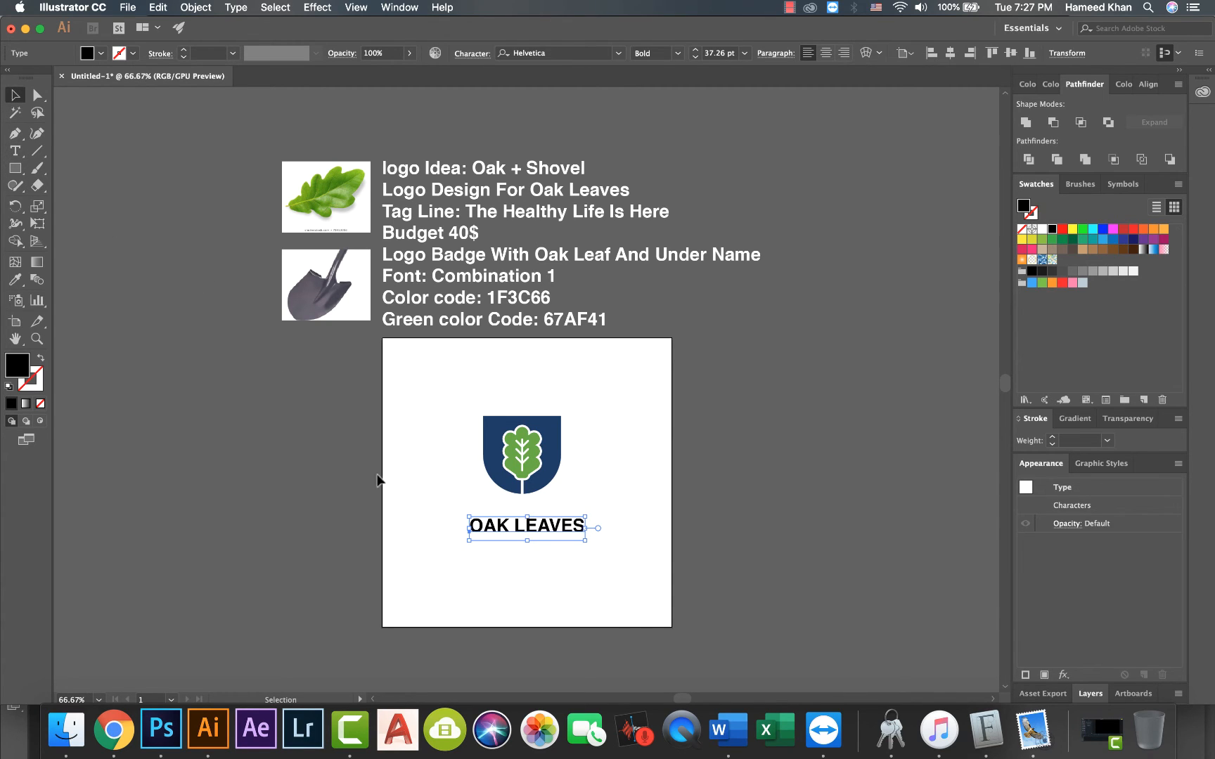
Step: Widen the letter spacing of the OAK LEAVES text considerably and shift the text a little to the left
key(alt+Right)
key(alt+Right)
key(alt+Right)
key(alt+Right)
key(alt+Right)
key(alt+Right)
key(alt+Right)
key(alt+Right)
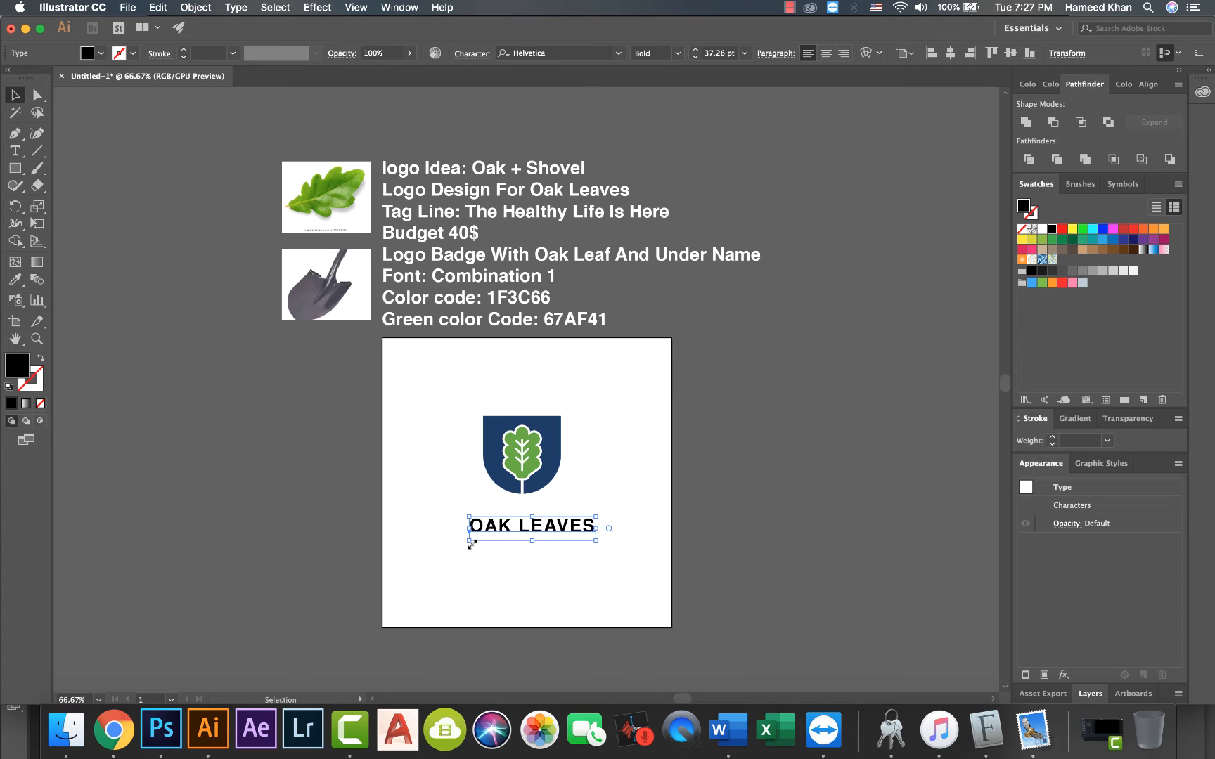
key(alt+Right)
key(alt+Right)
key(alt+Right)
click(451, 568)
drag(522, 527, 509, 526)
click(512, 583)
click(511, 529)
key(alt+Right)
key(alt+Right)
key(alt+Right)
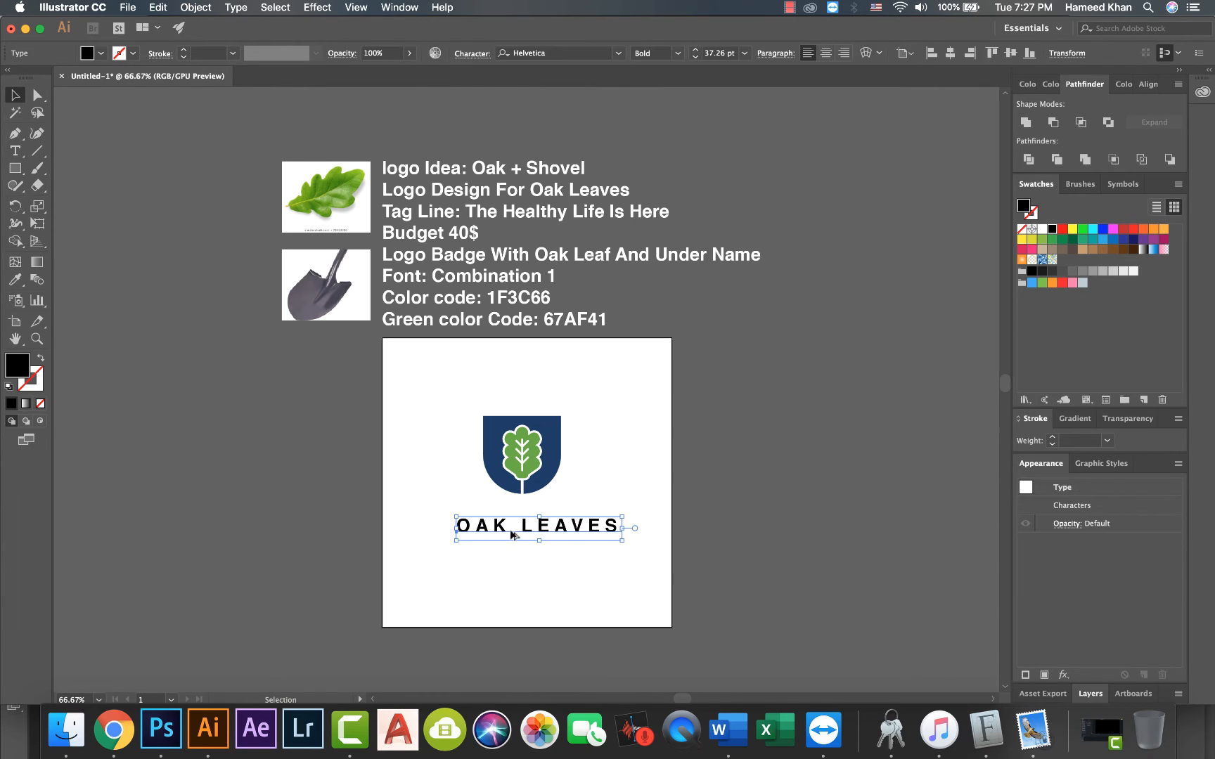
key(alt+Right)
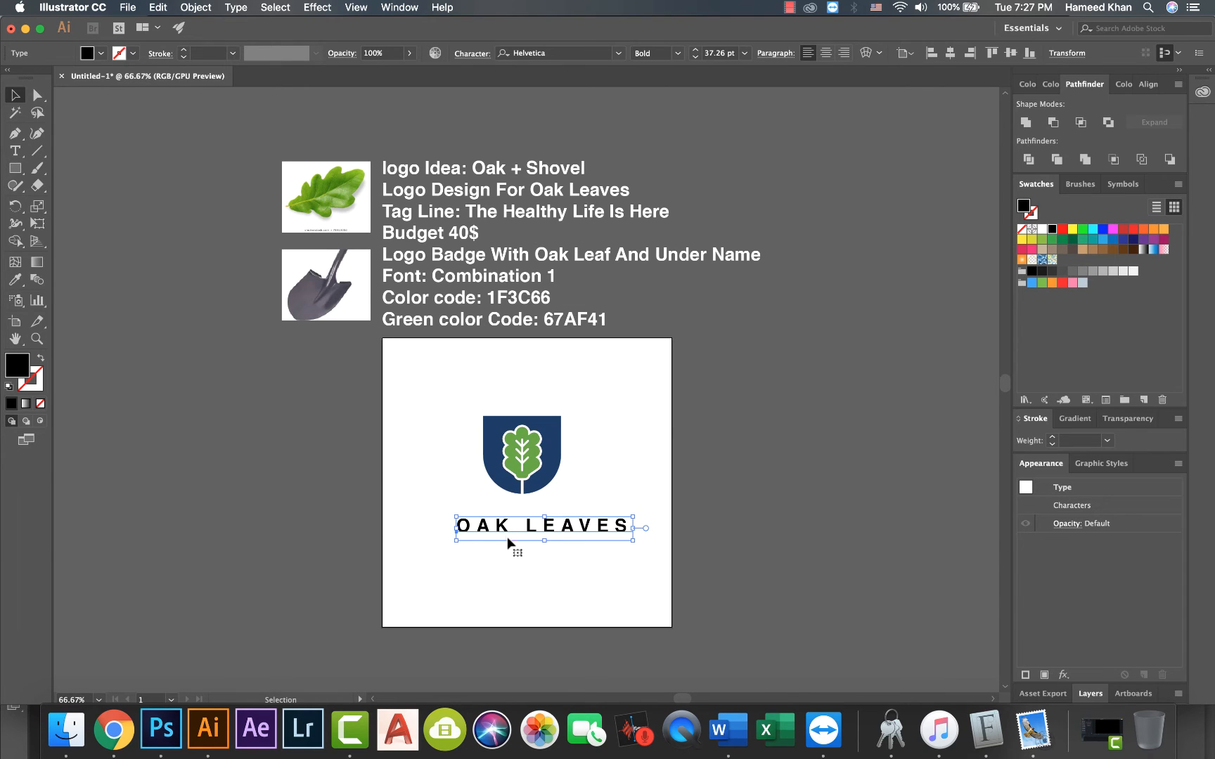
Step: Duplicate the OAK LEAVES text directly below and replace the copy's wording with "the healthy life is here"
drag(505, 534, 506, 556)
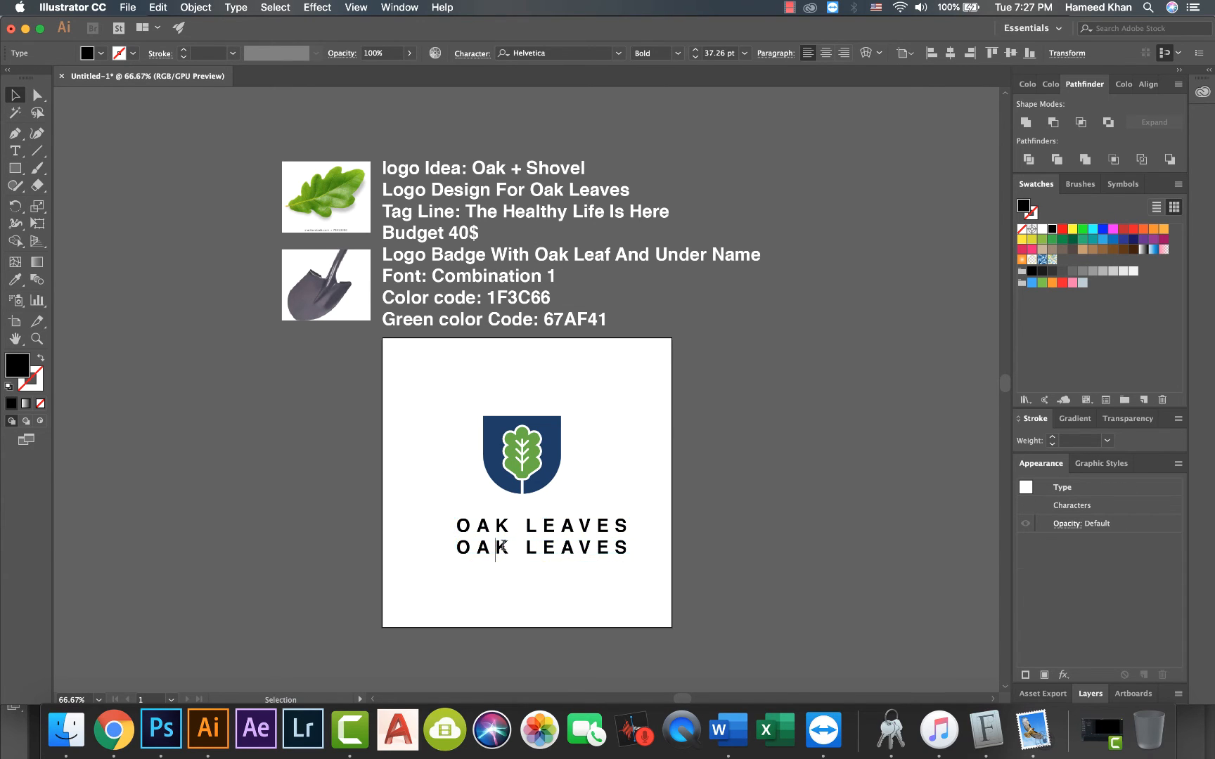
triple_click(503, 546)
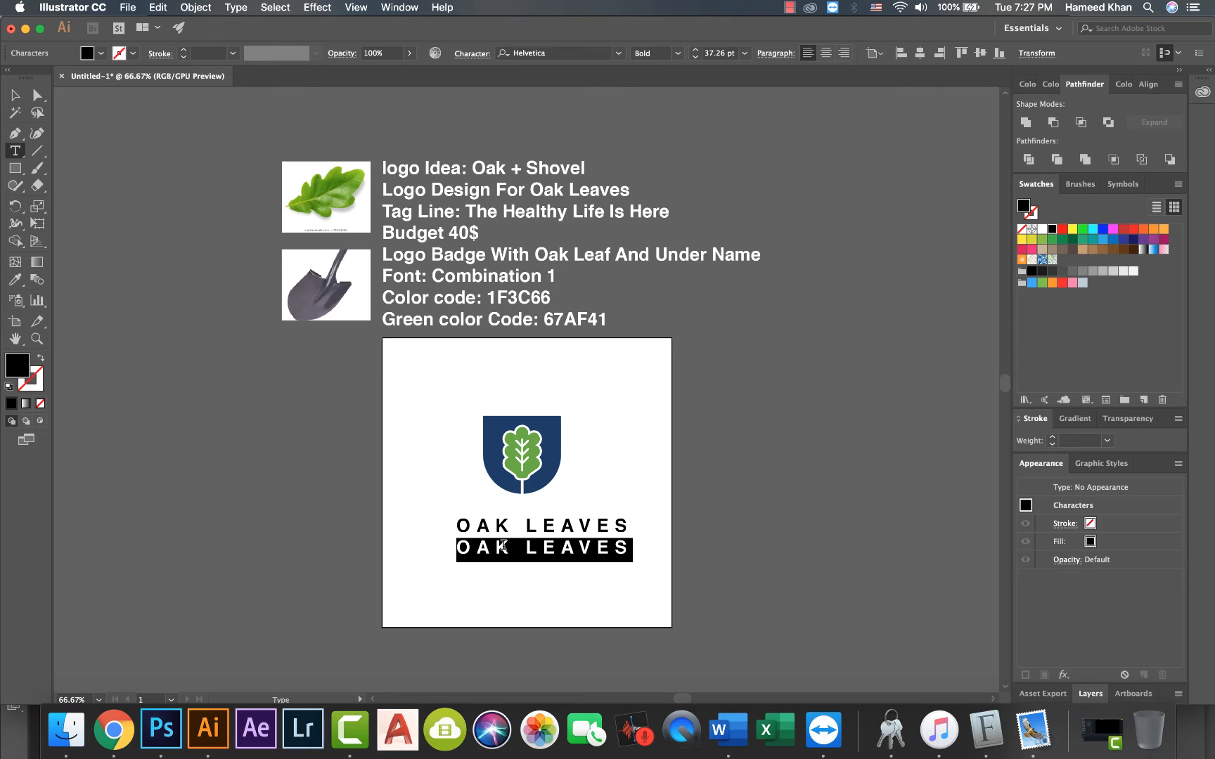
text(the healthy life is here)
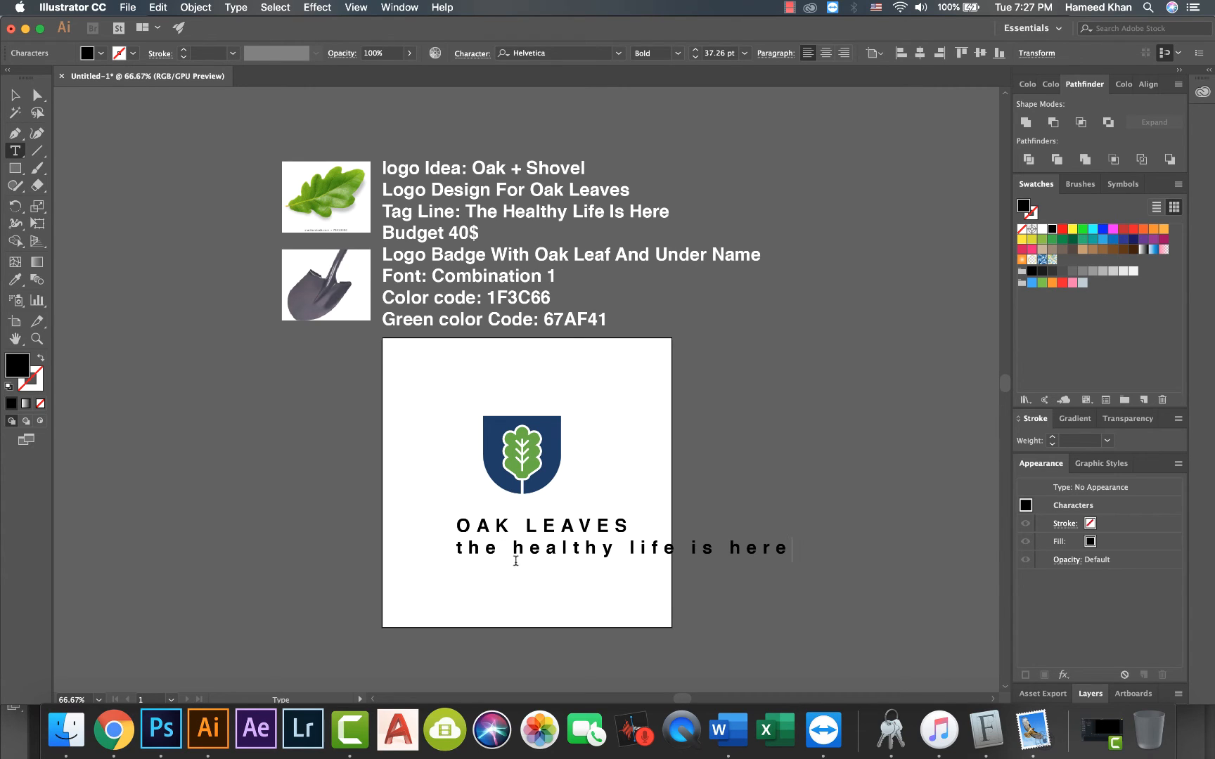
click(15, 96)
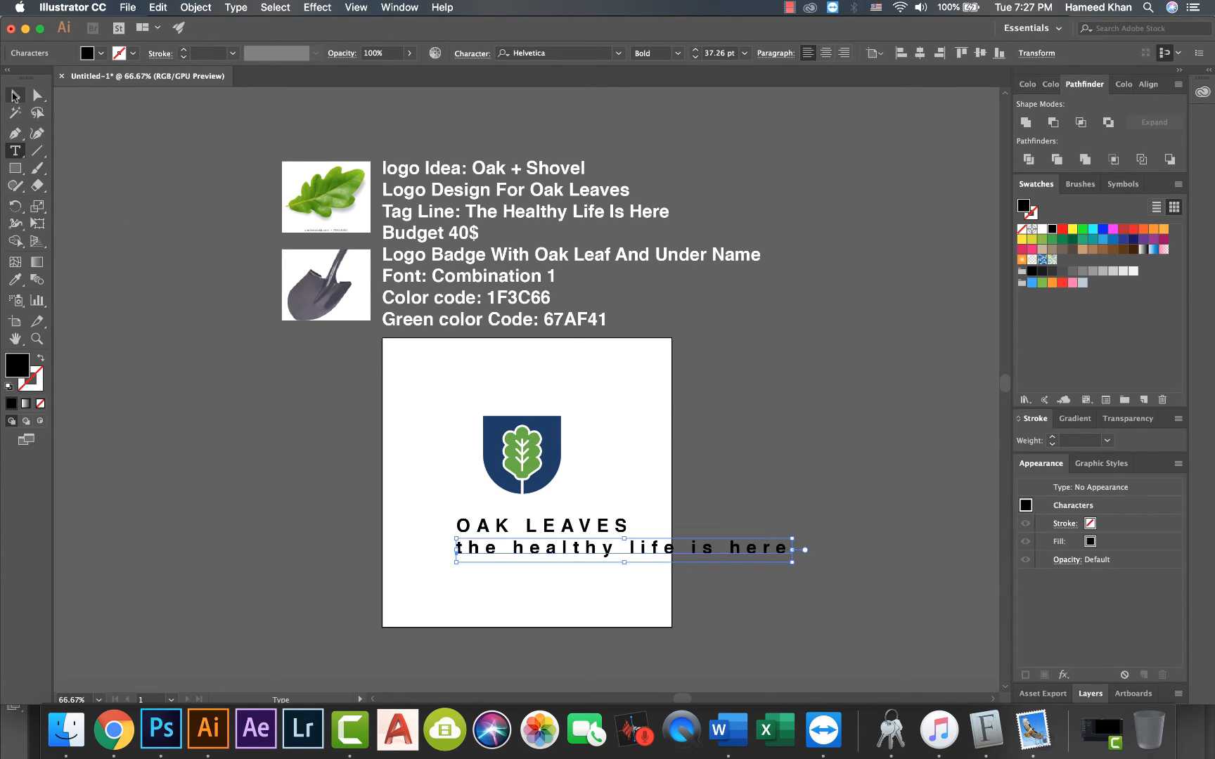
Step: Change the tagline's case to UPPERCASE and scale it down to about 14.7 pt below the name
click(225, 8)
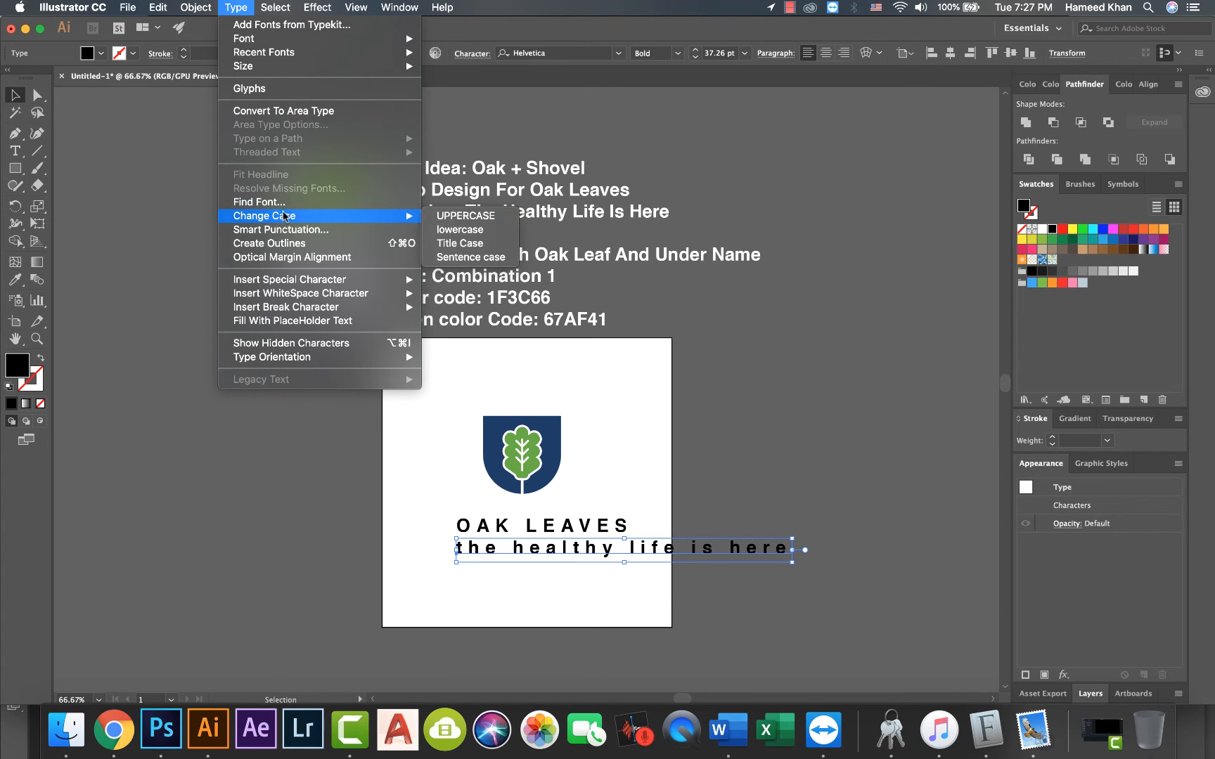
click(463, 217)
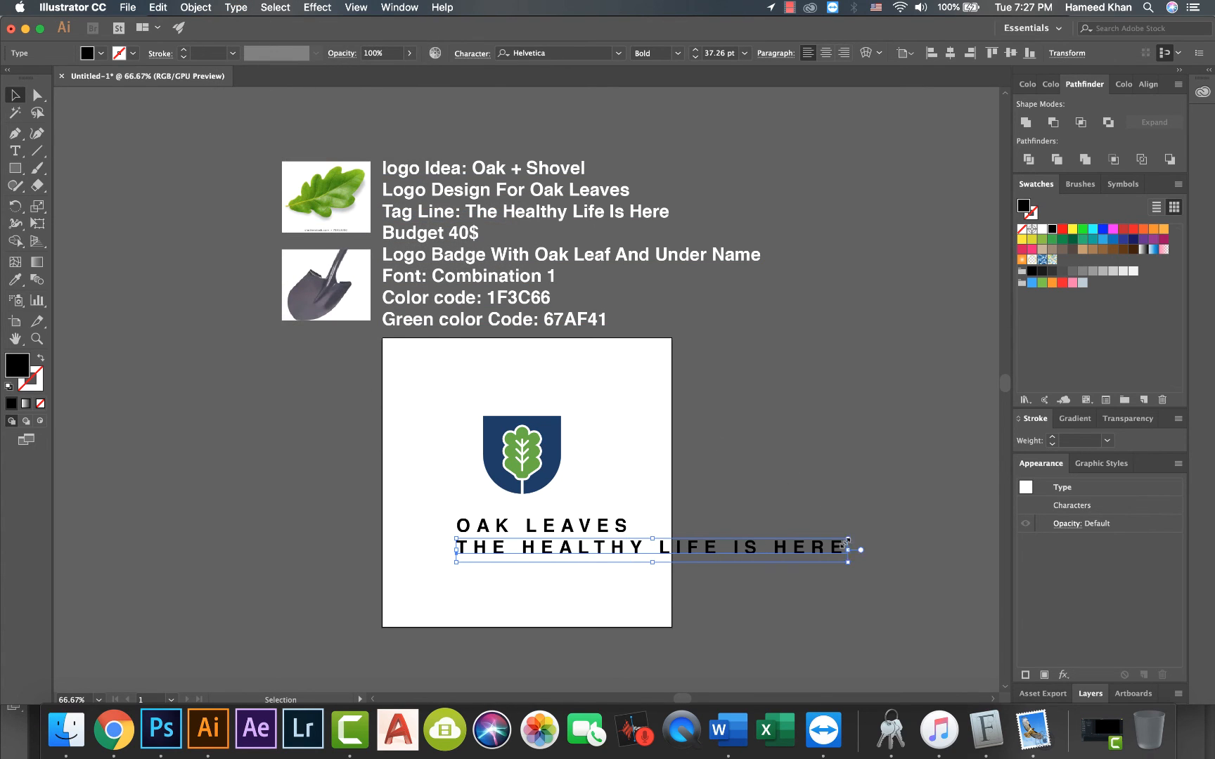
drag(847, 549, 610, 567)
click(653, 570)
Step: Set the font size of the THE HEALTHY LIFE IS HERE tagline to 17 pt
key(super+equal)
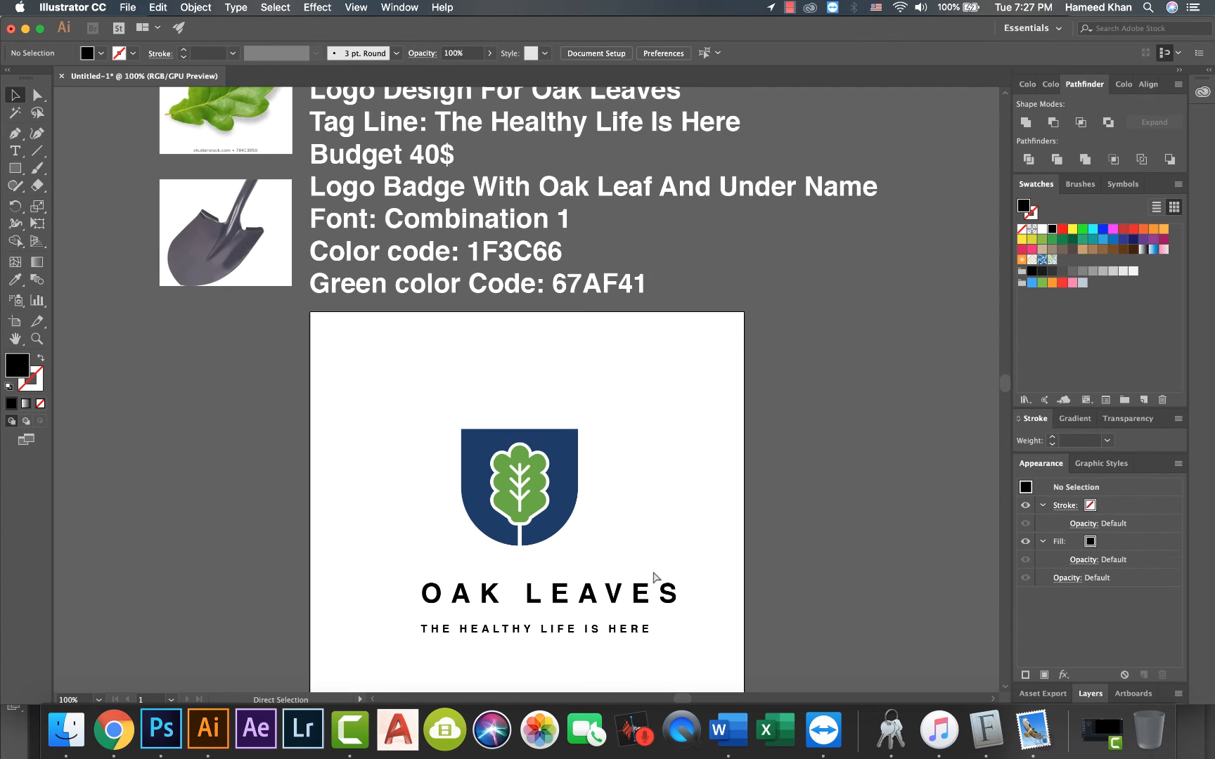
scroll(654, 570, down, 3)
click(551, 524)
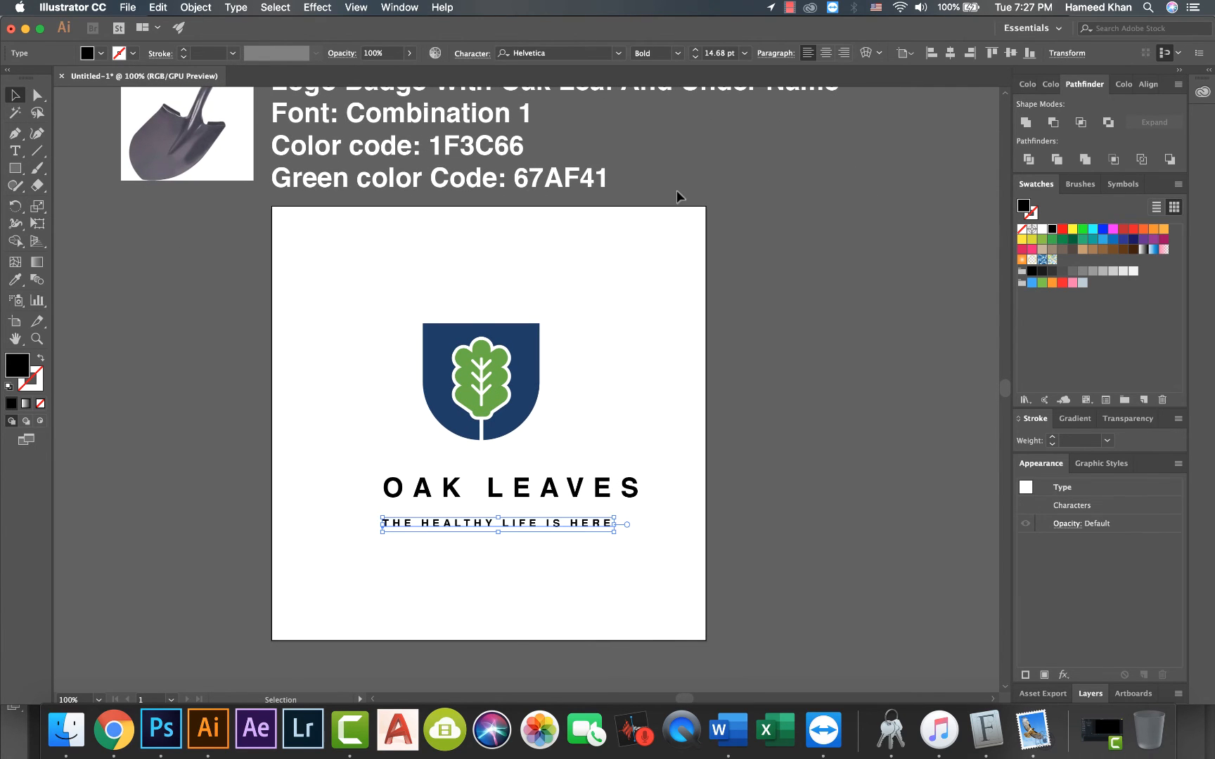
click(716, 53)
key(Up)
key(Up)
key(Up)
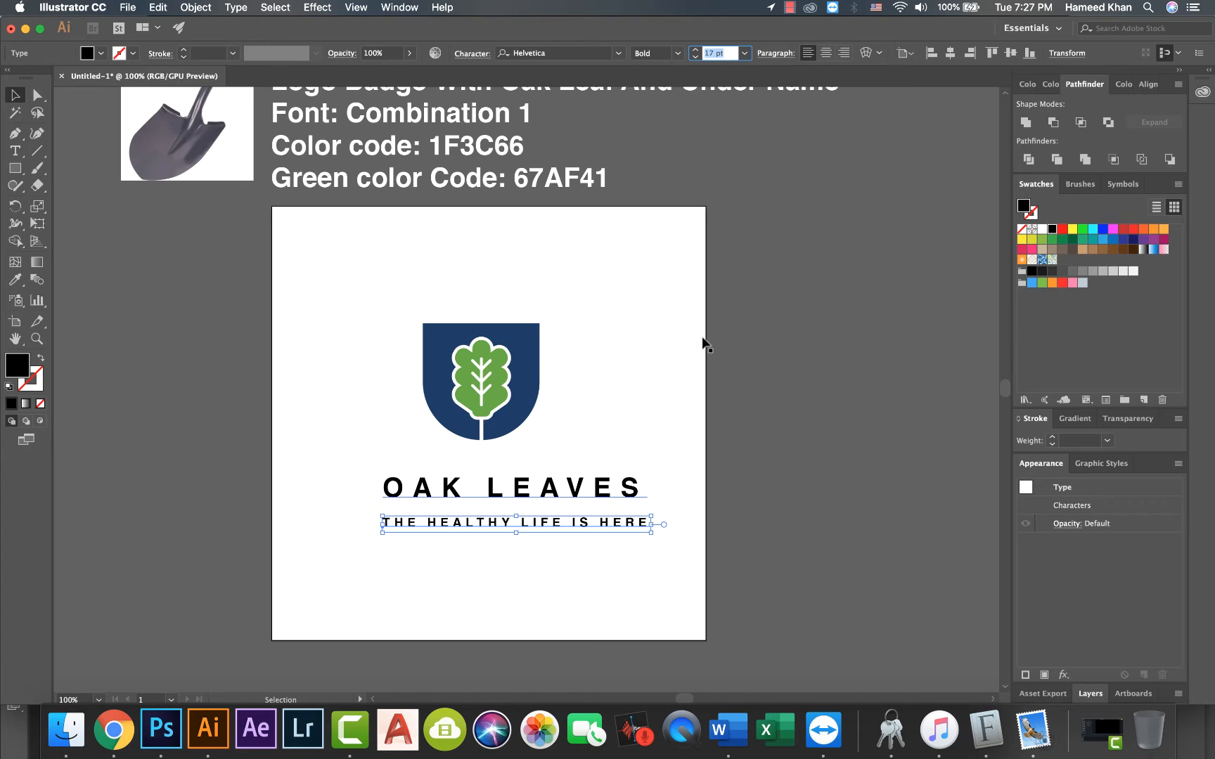
Step: Set the OAK LEAVES name's font size to 42 pt and move the name slightly left over the tagline
click(453, 489)
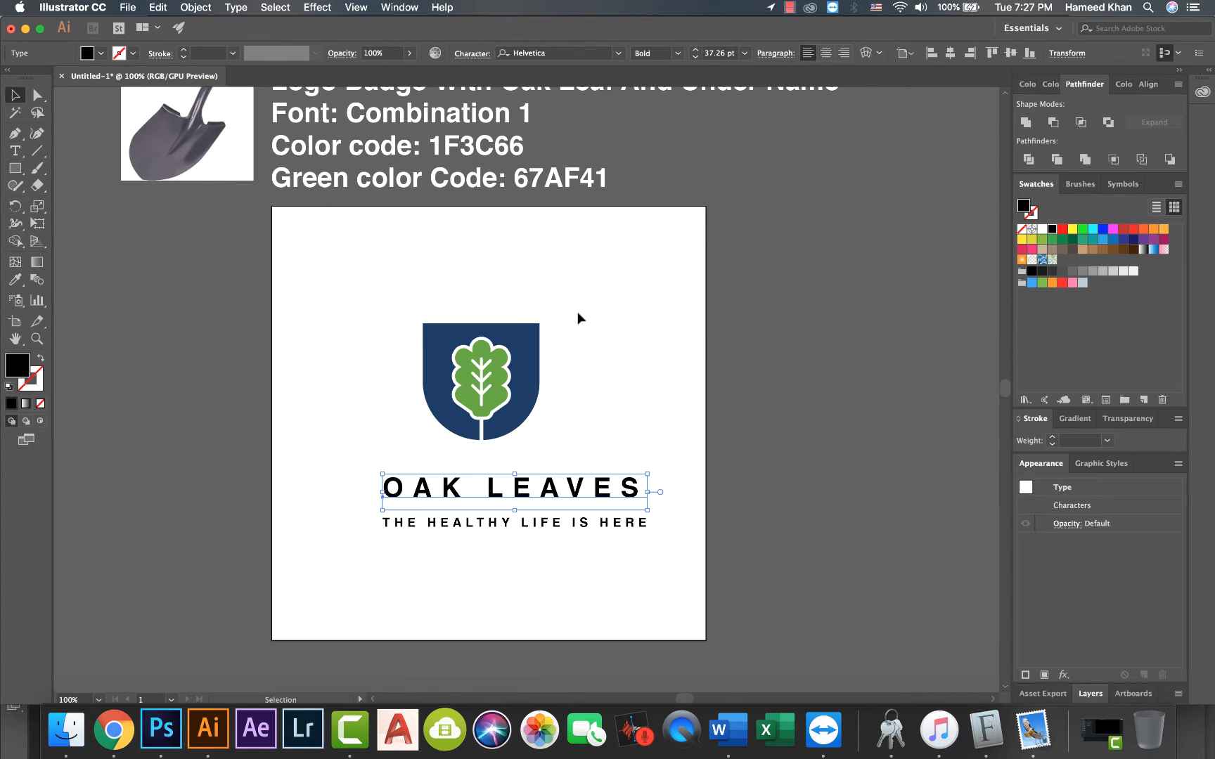
click(717, 53)
key(Up)
key(Up)
key(Up)
key(Up)
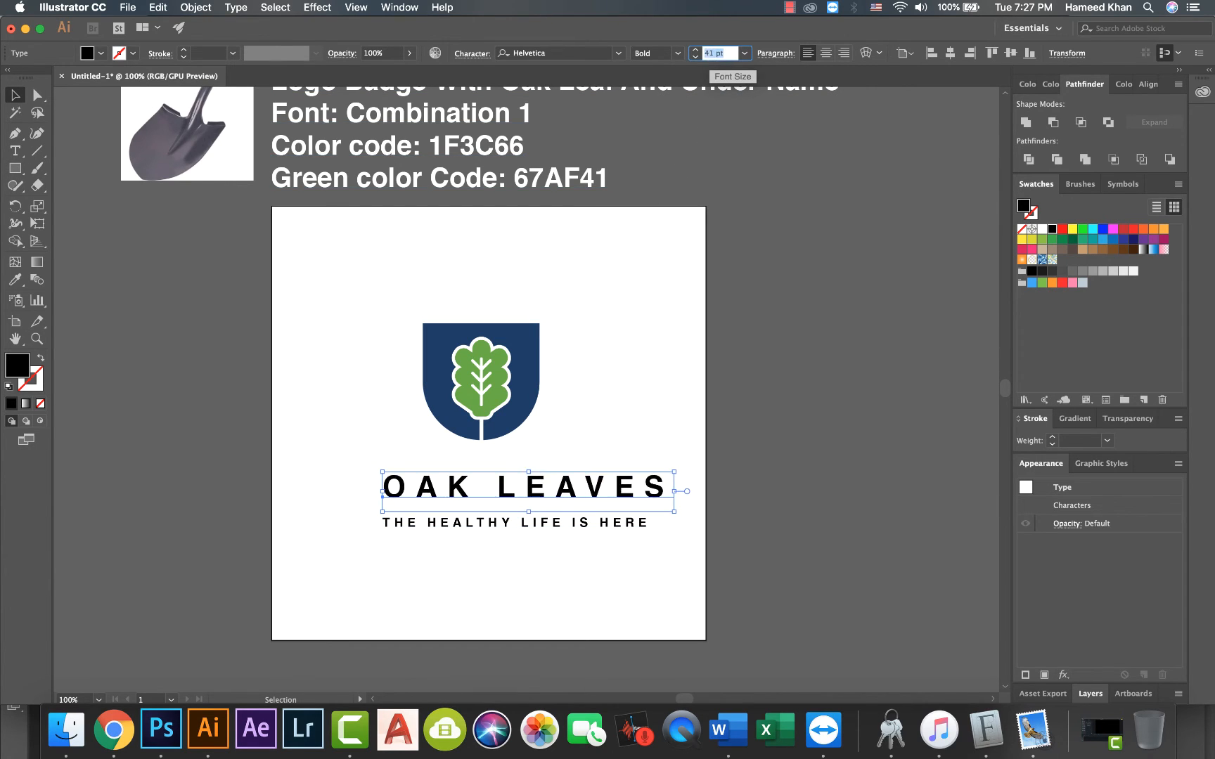
click(713, 100)
drag(635, 498, 620, 498)
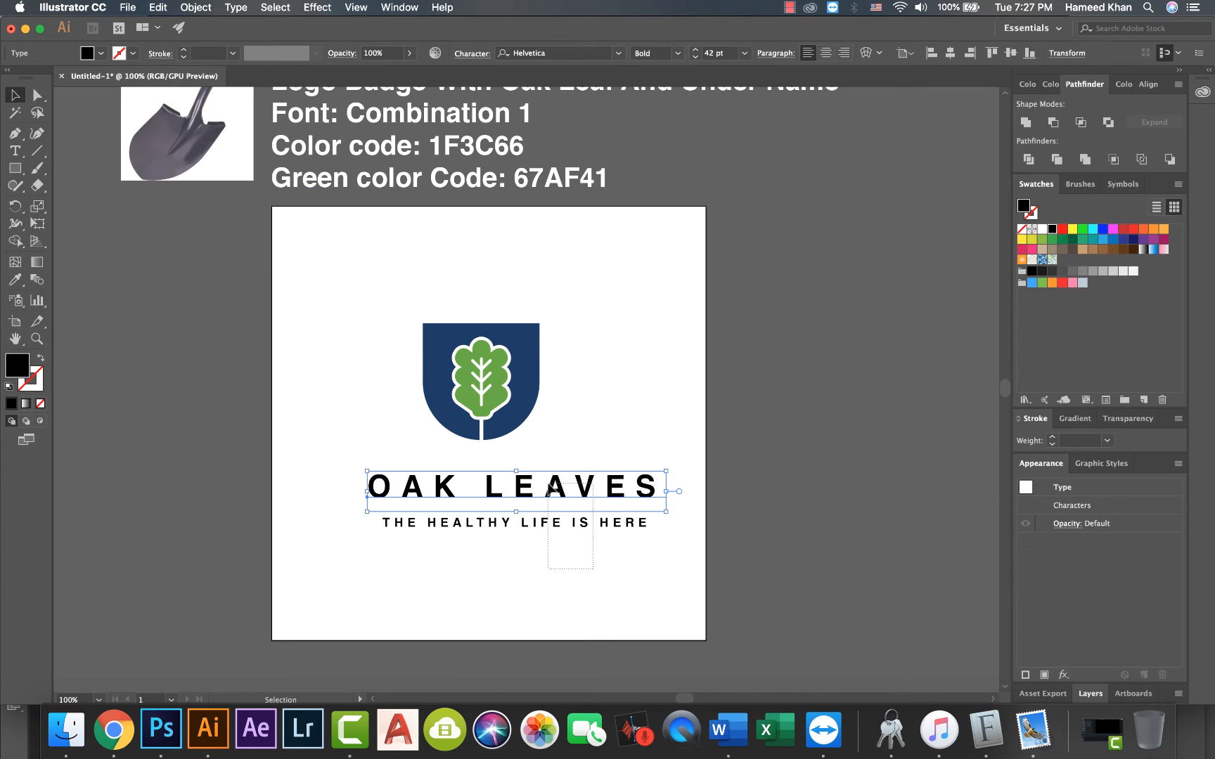
Step: Centre the name and tagline horizontally on each other beneath the badge, and move the tagline closer to the name
drag(549, 485, 549, 487)
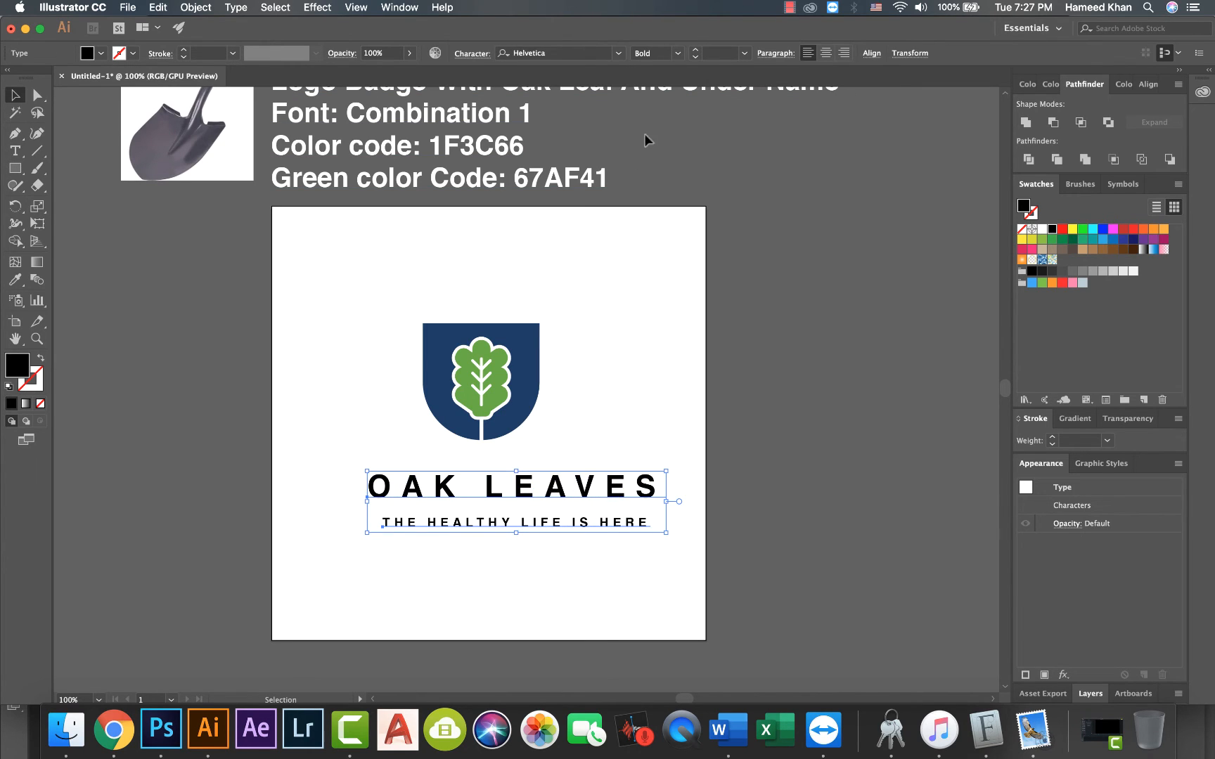
click(1148, 84)
click(1051, 124)
click(893, 379)
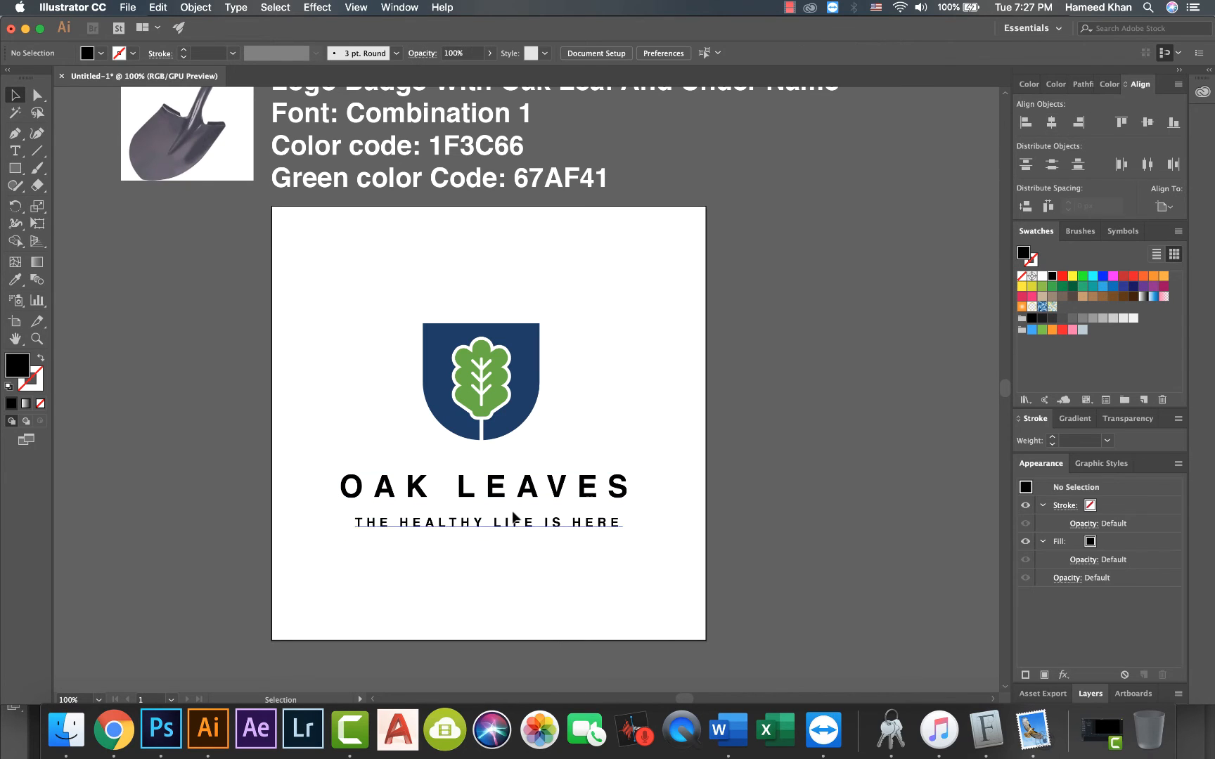
drag(463, 534, 463, 527)
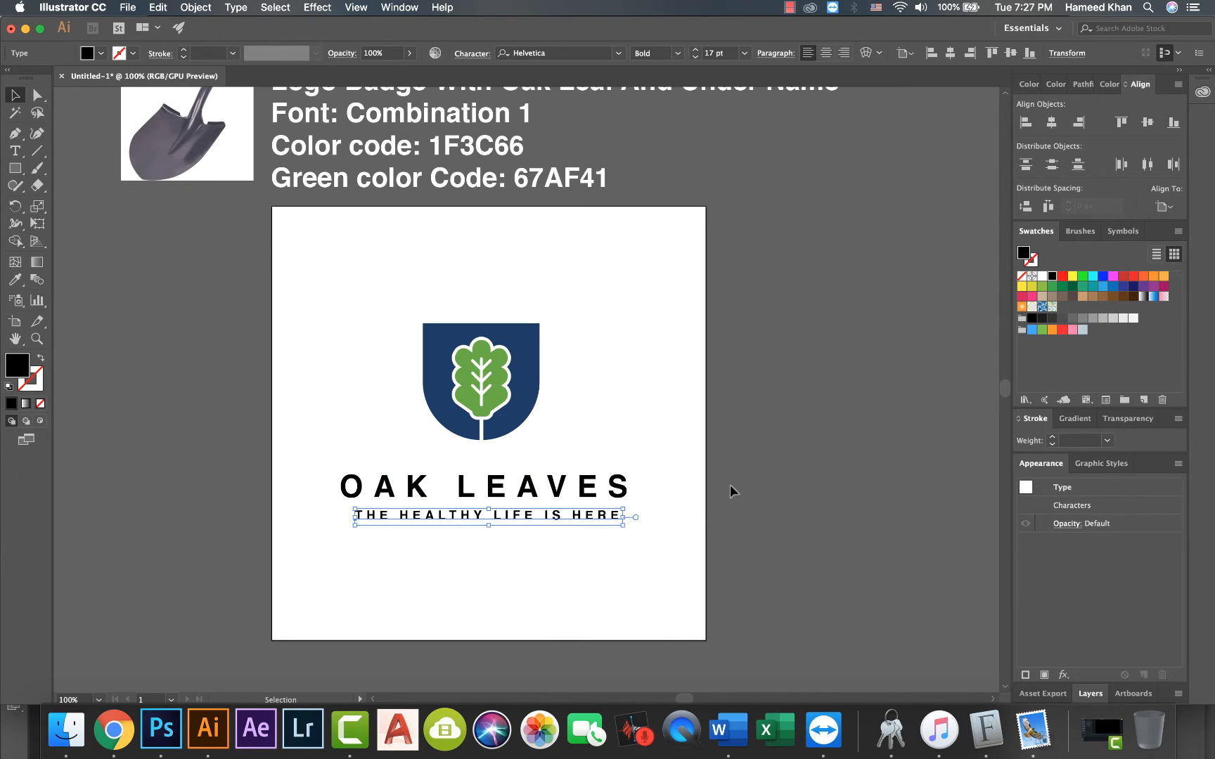
Step: Recolour the THE HEALTHY LIFE IS HERE tagline with a mid-grey swatch
key(i)
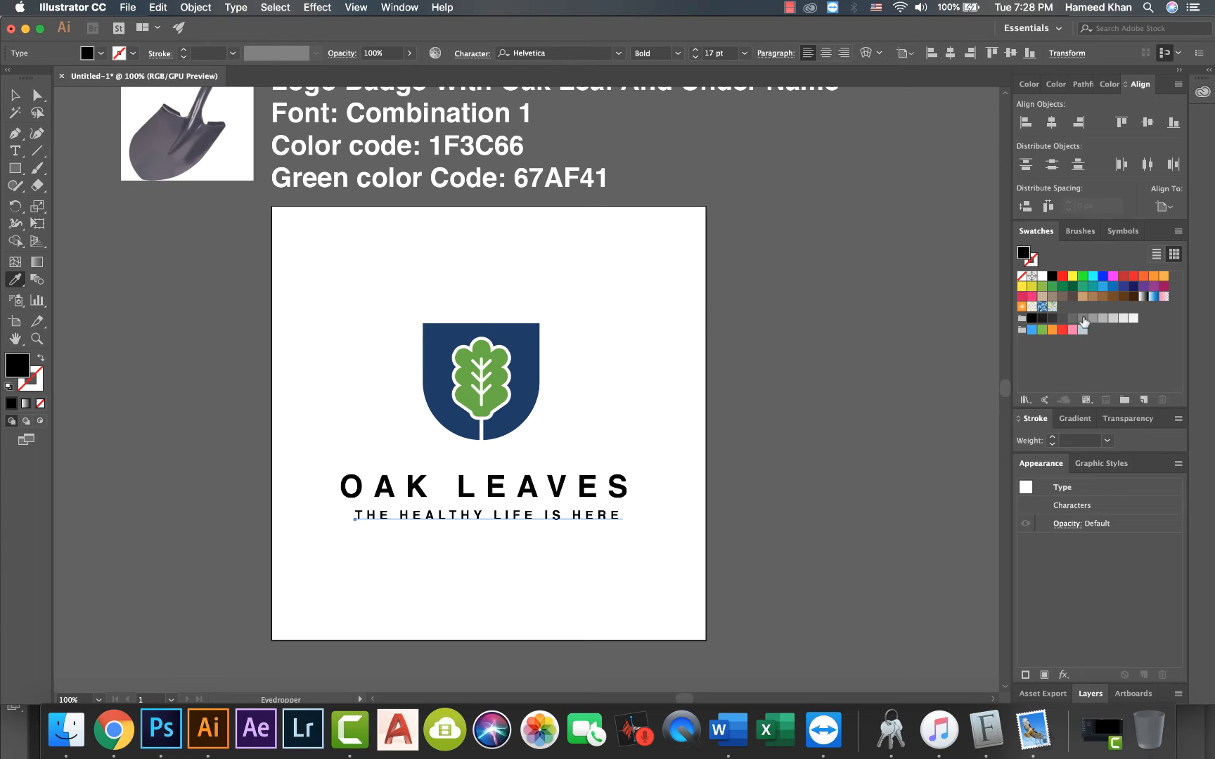
click(1082, 319)
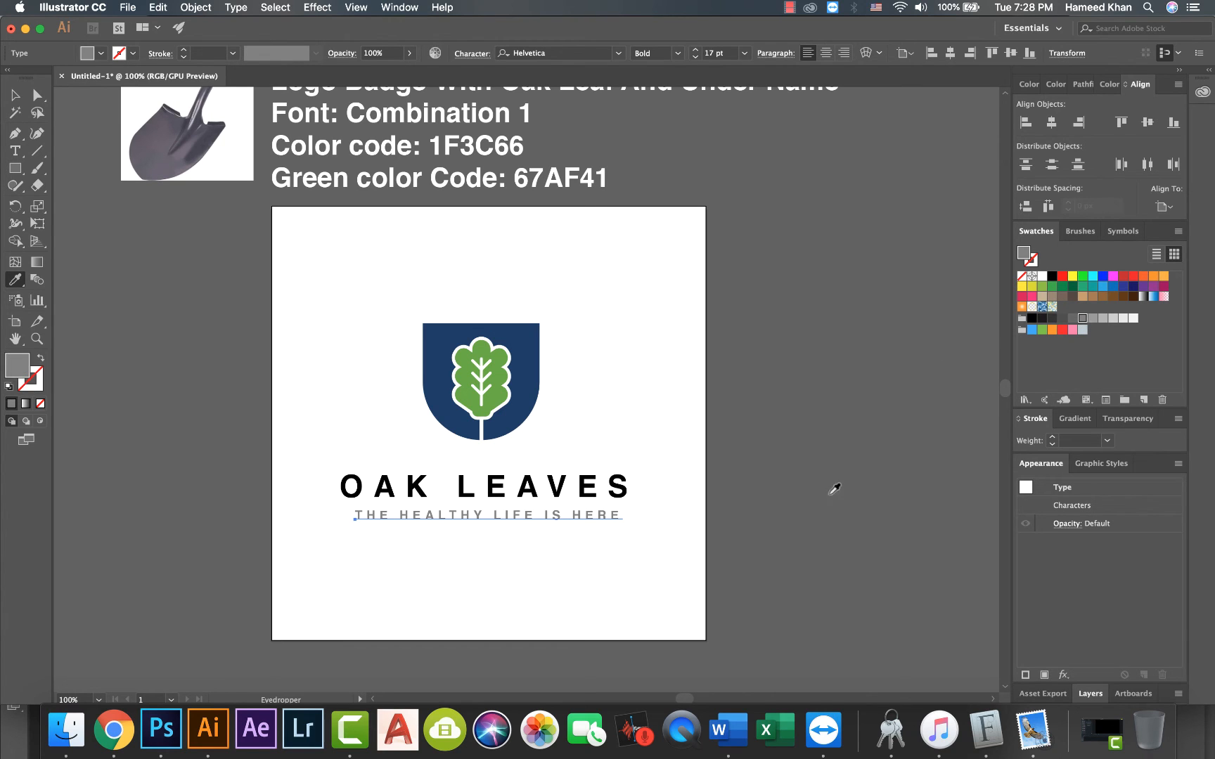
key(v)
click(719, 539)
Step: Nudge the OAK LEAVES name slightly down towards the tagline and fill it with the green sampled from the leaf
click(536, 495)
key(Down)
key(Down)
key(Down)
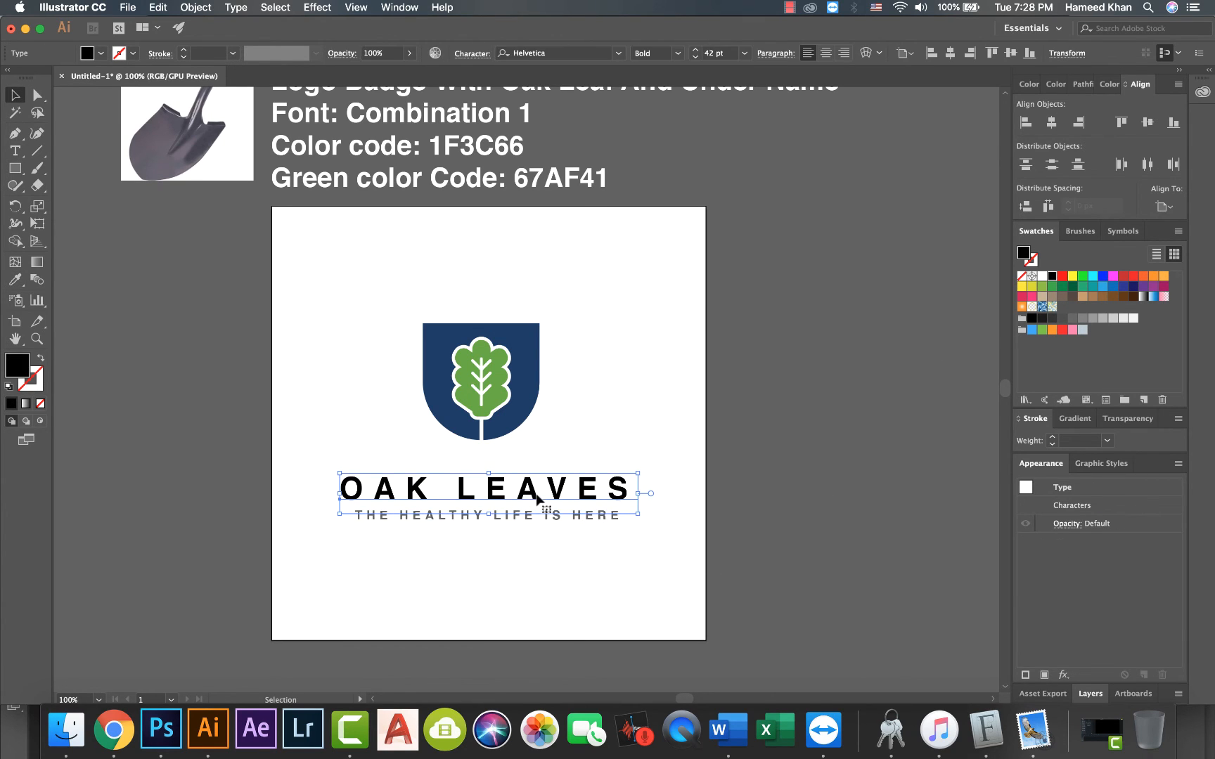
key(i)
click(500, 398)
key(v)
click(652, 434)
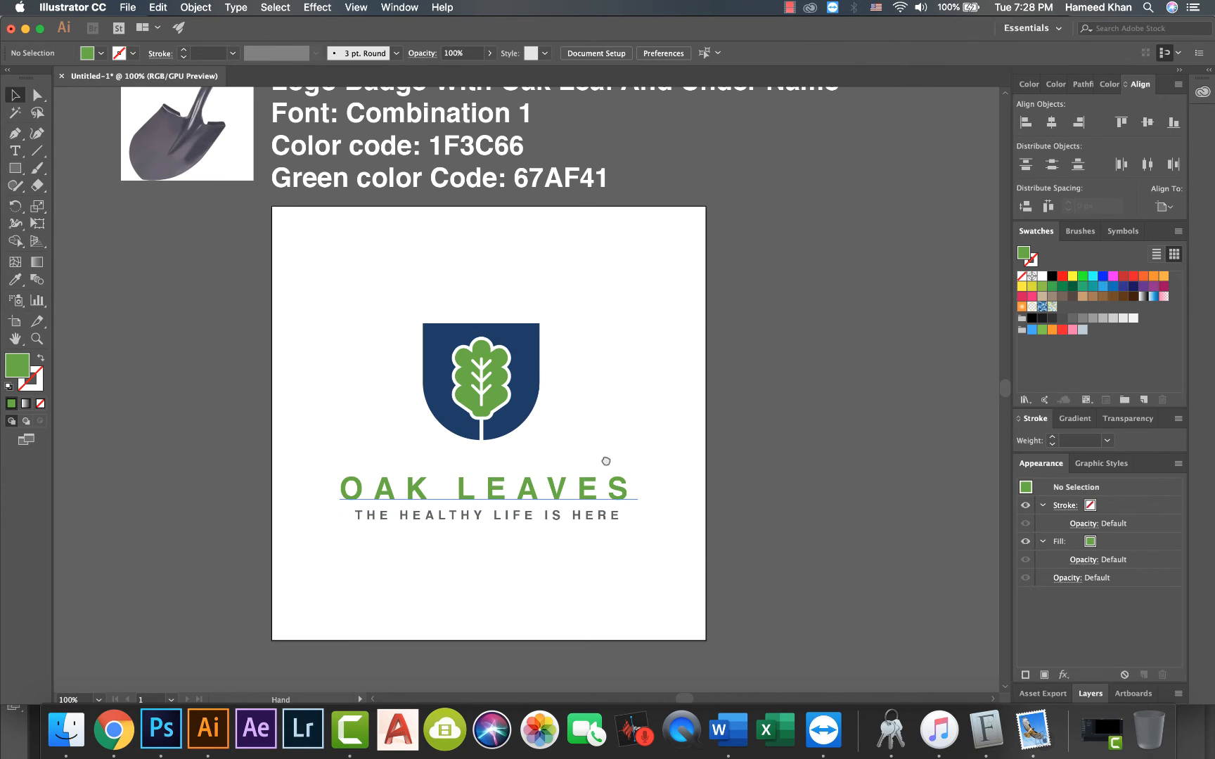
scroll(605, 461, up, 3)
Step: Change the OAK LEAVES name's font to Combination 1
click(595, 544)
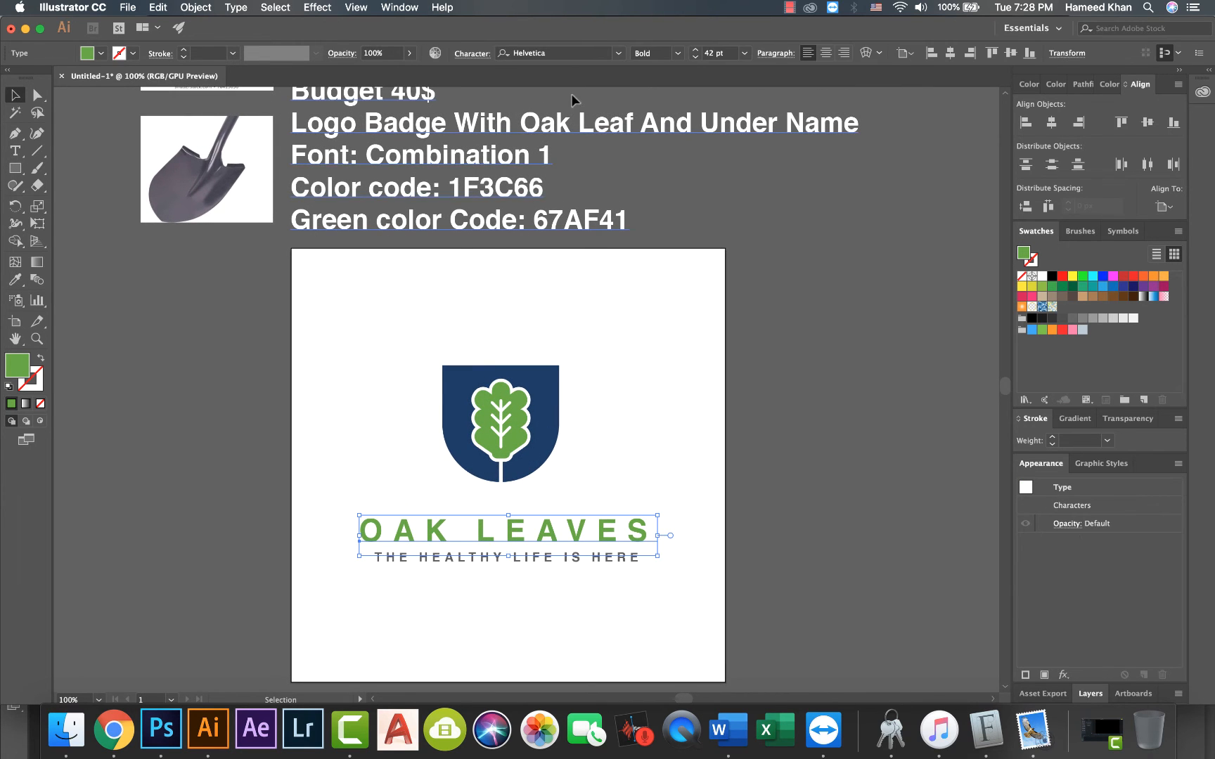
key(super+minus)
scroll(570, 426, up, 5)
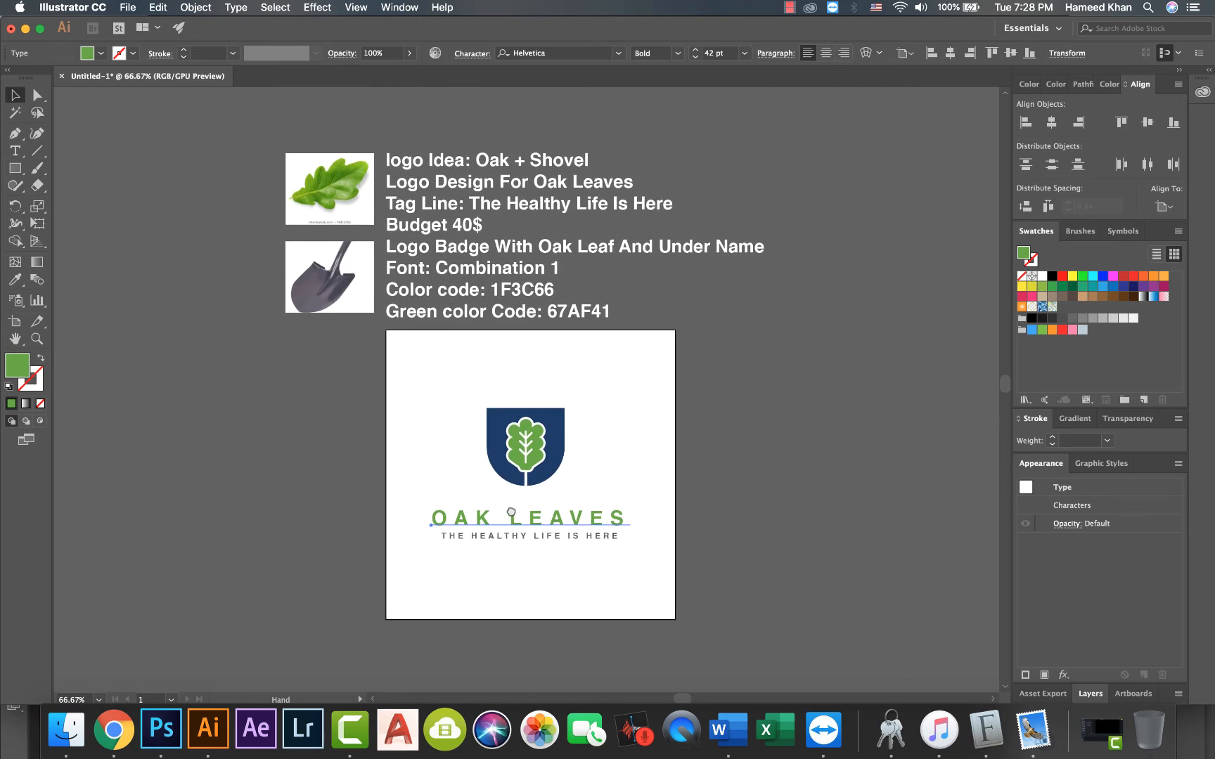
click(561, 54)
key(super+a)
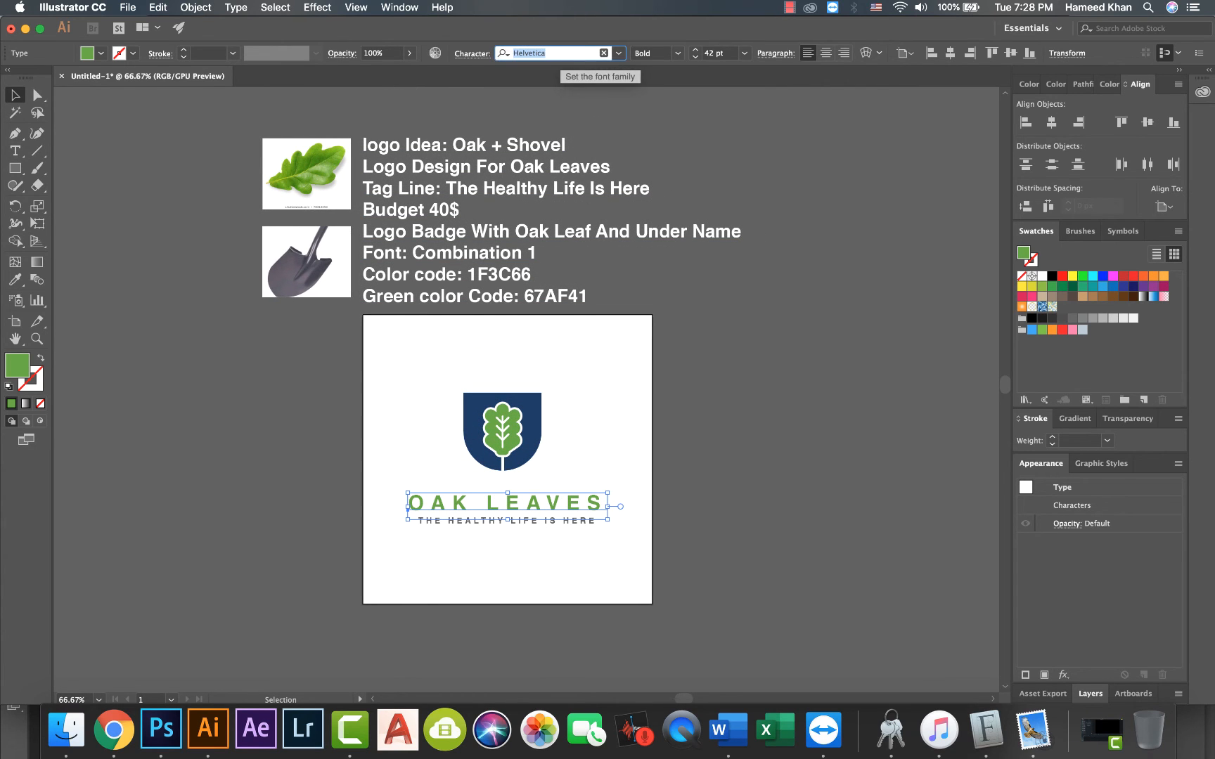
text(combin)
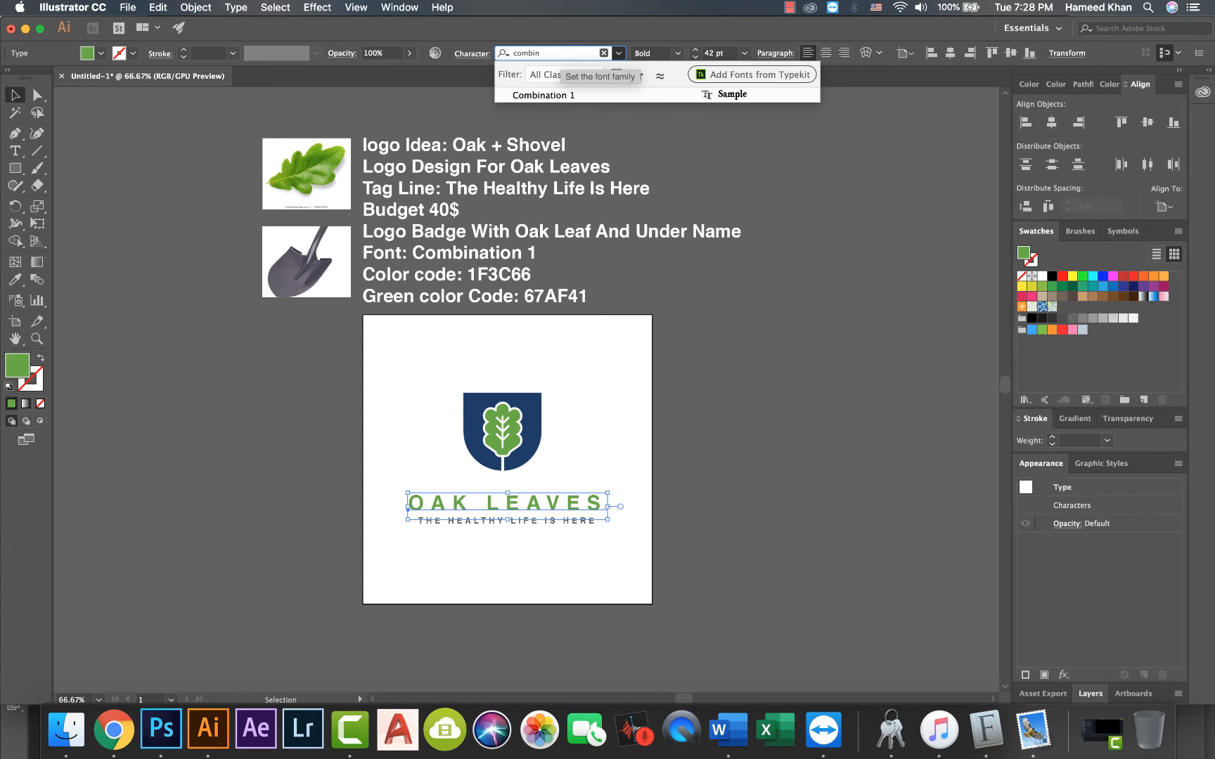
click(561, 97)
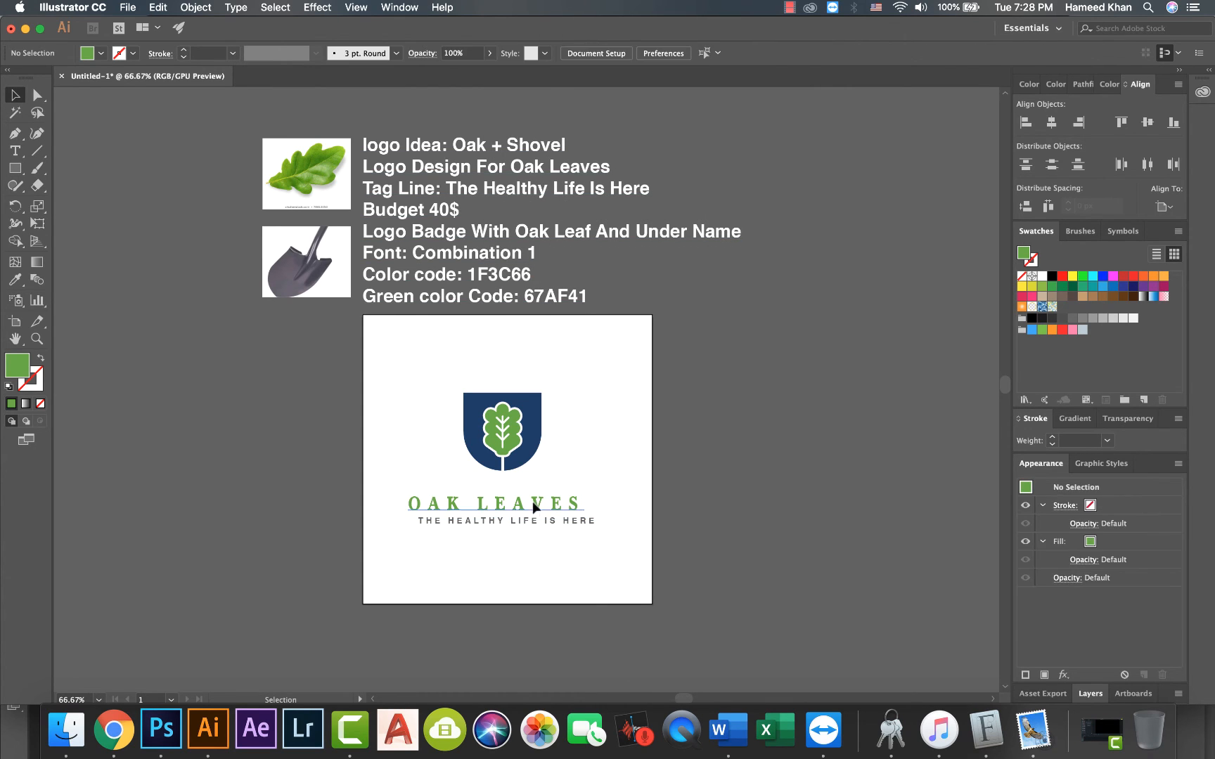
Step: Set the OAK LEAVES name's font size to 50 pt
click(727, 54)
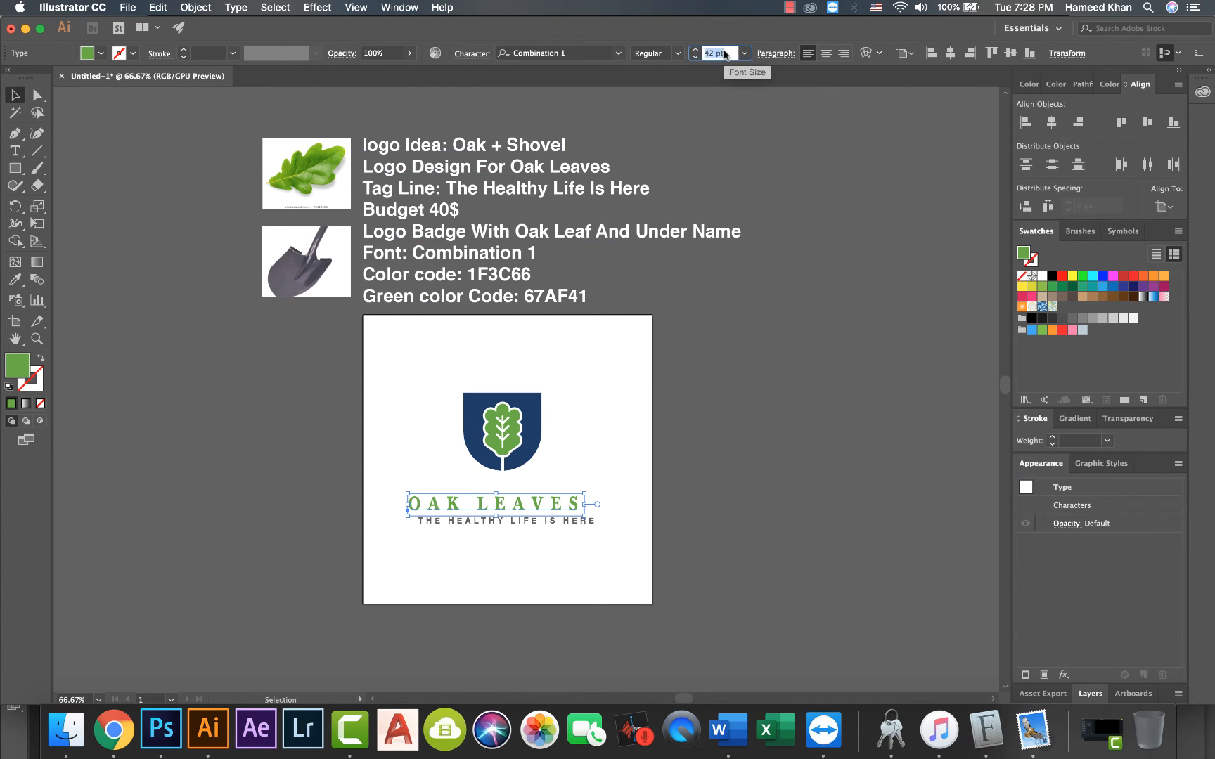
text(50)
key(Return)
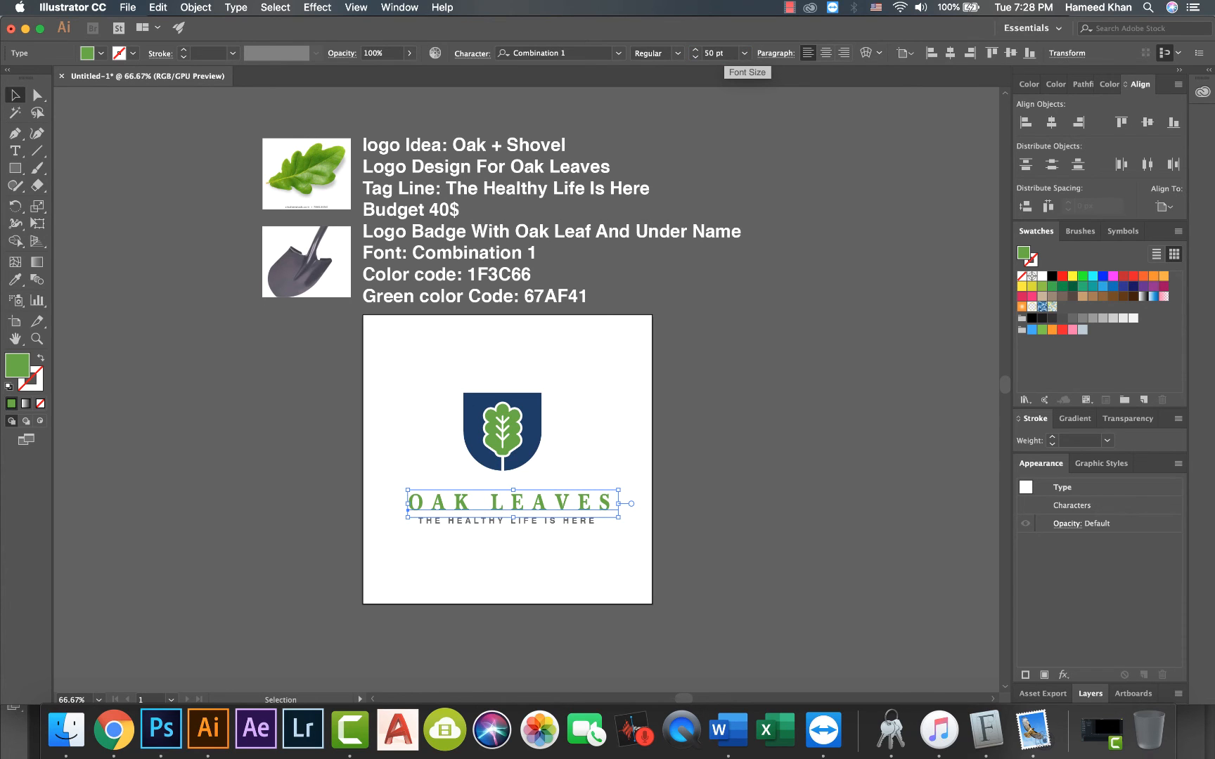
click(511, 543)
Step: Change the tagline's font to Combination 1
click(497, 520)
click(496, 527)
click(584, 54)
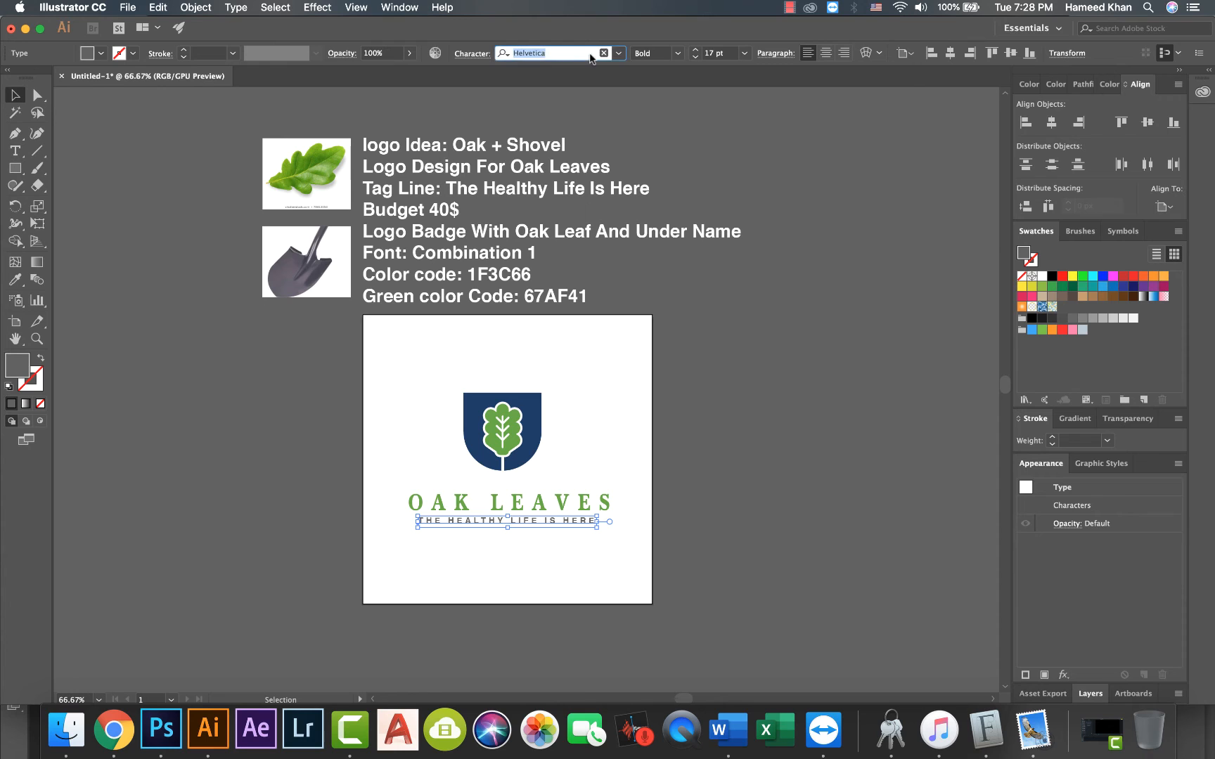
text(com)
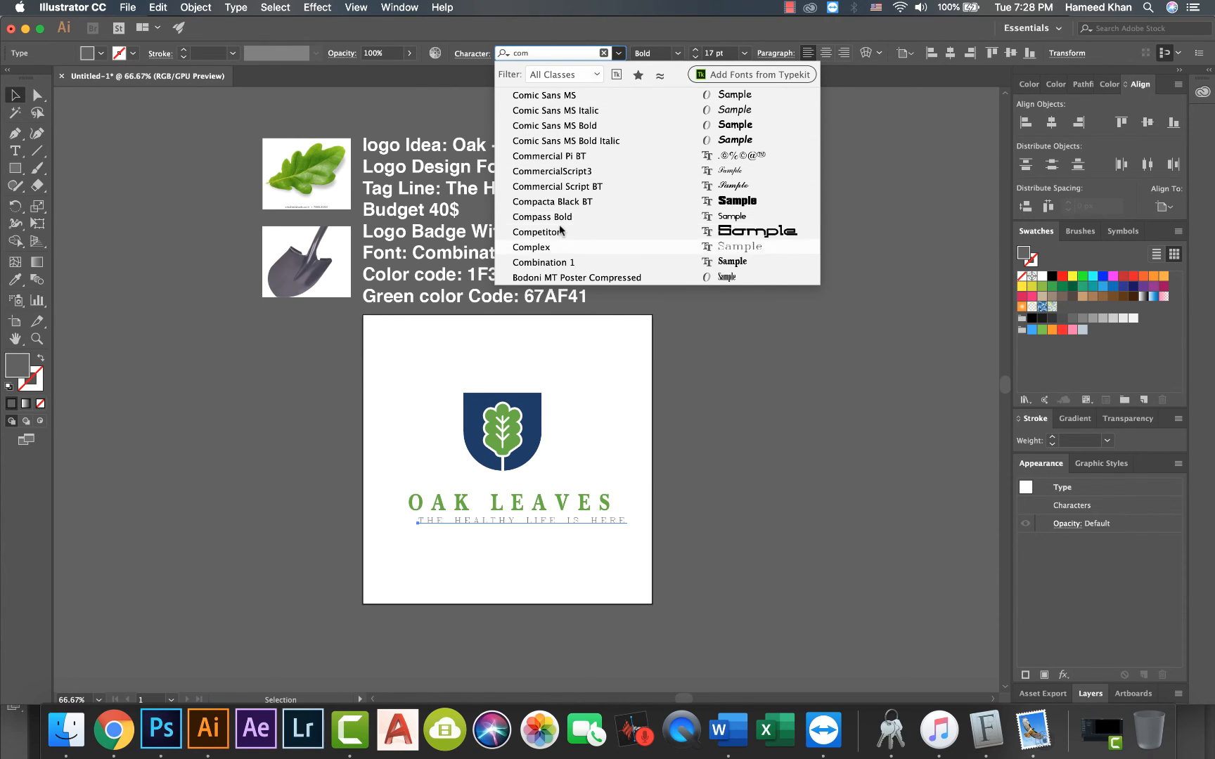
click(555, 263)
Step: Set the tagline's font size to 20 pt, then reduce it to 18 pt
click(715, 55)
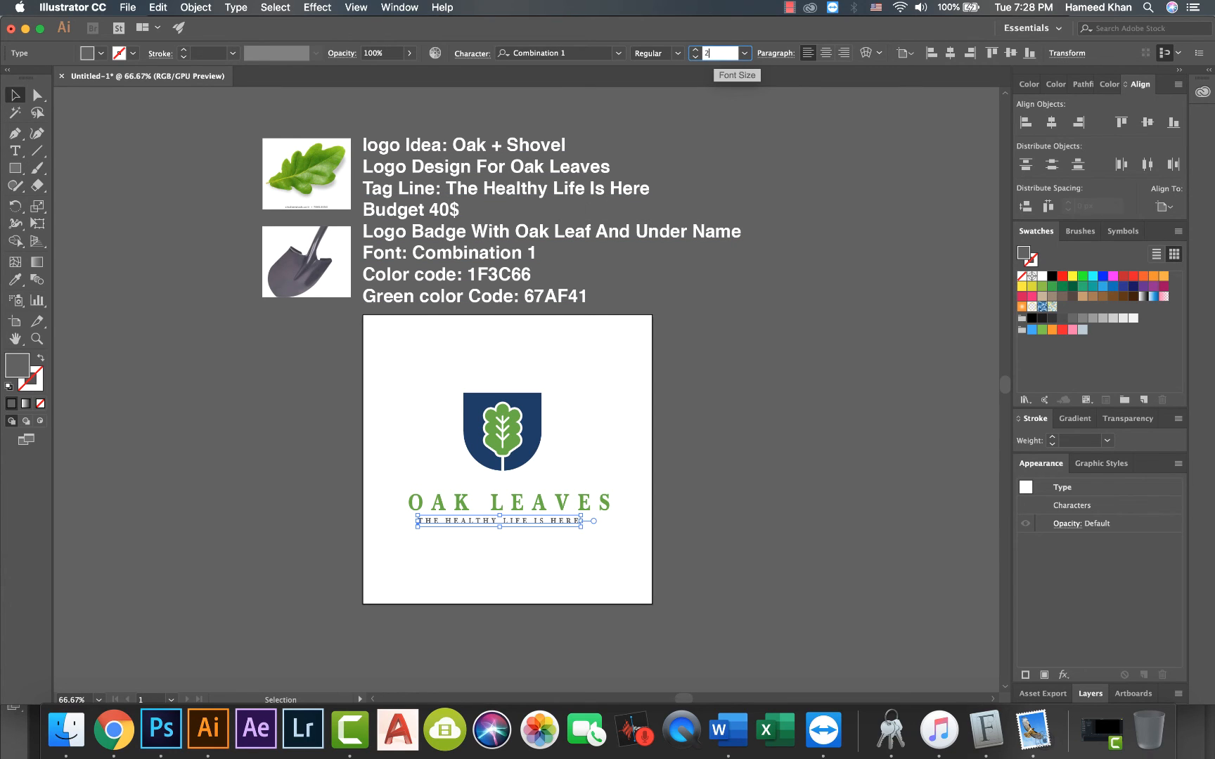
text(20)
key(Return)
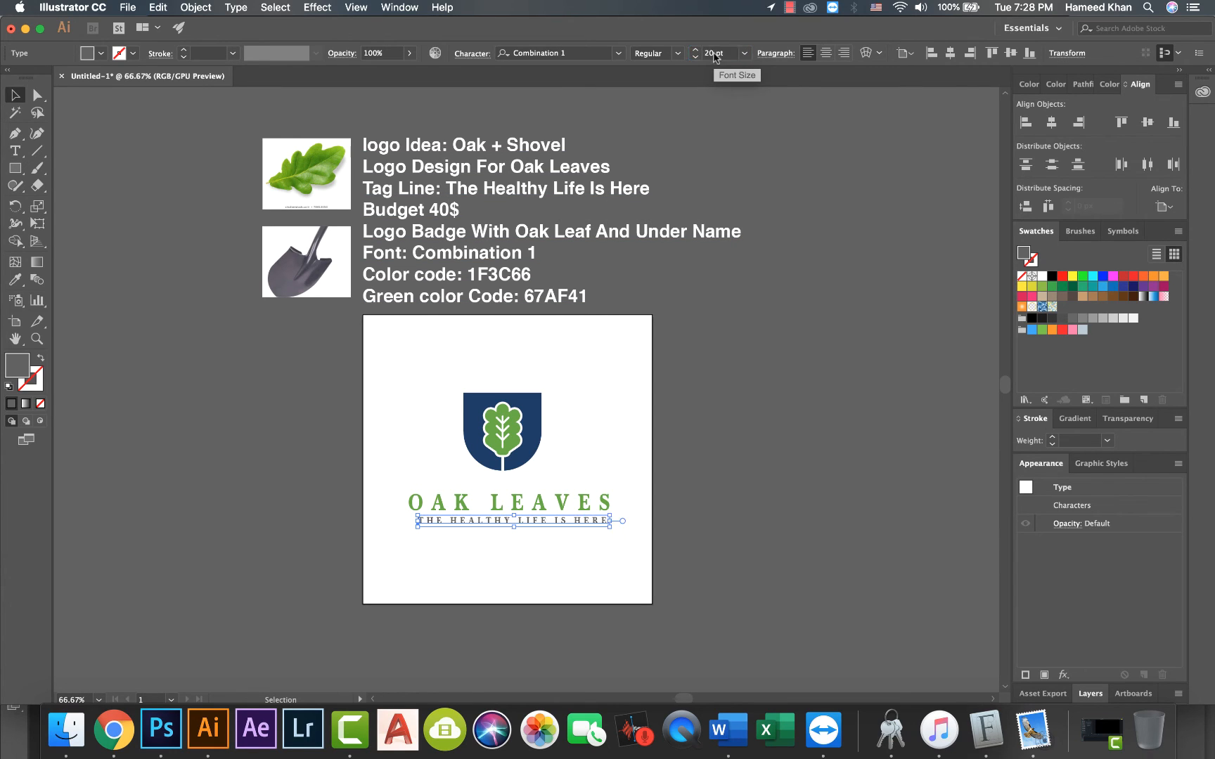
click(628, 378)
click(462, 522)
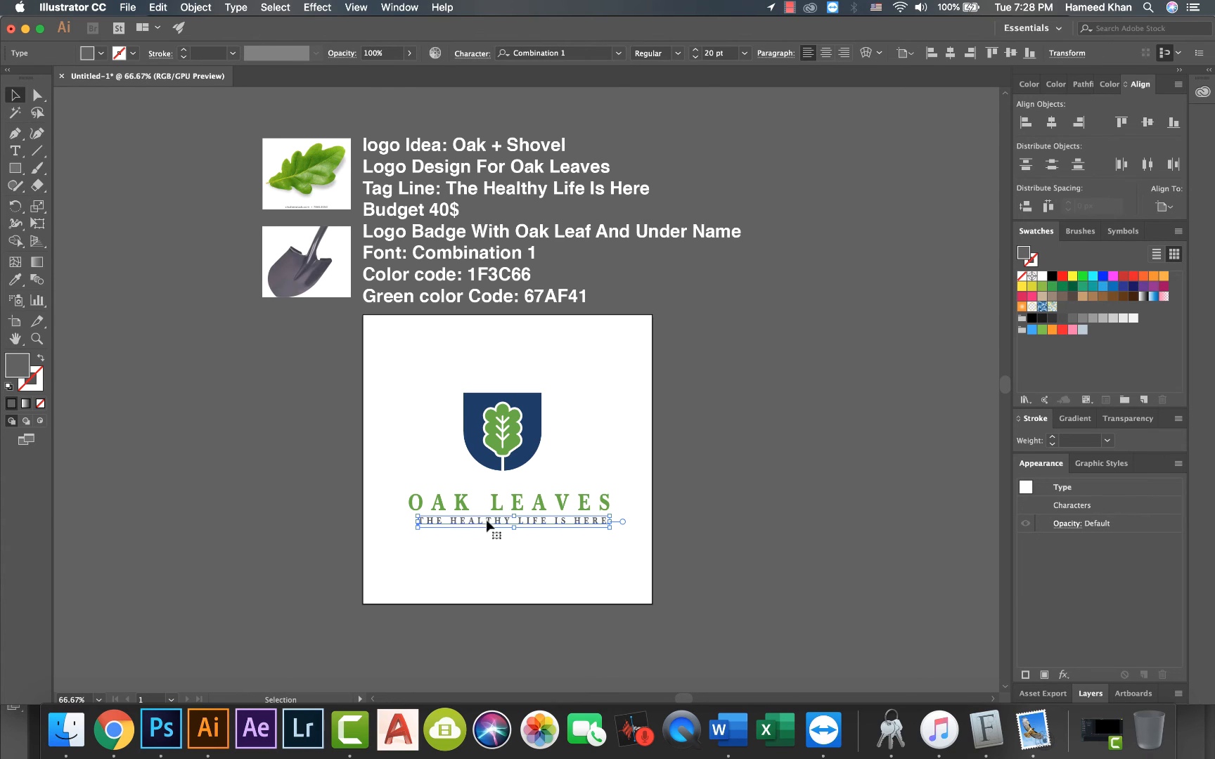
double_click(718, 54)
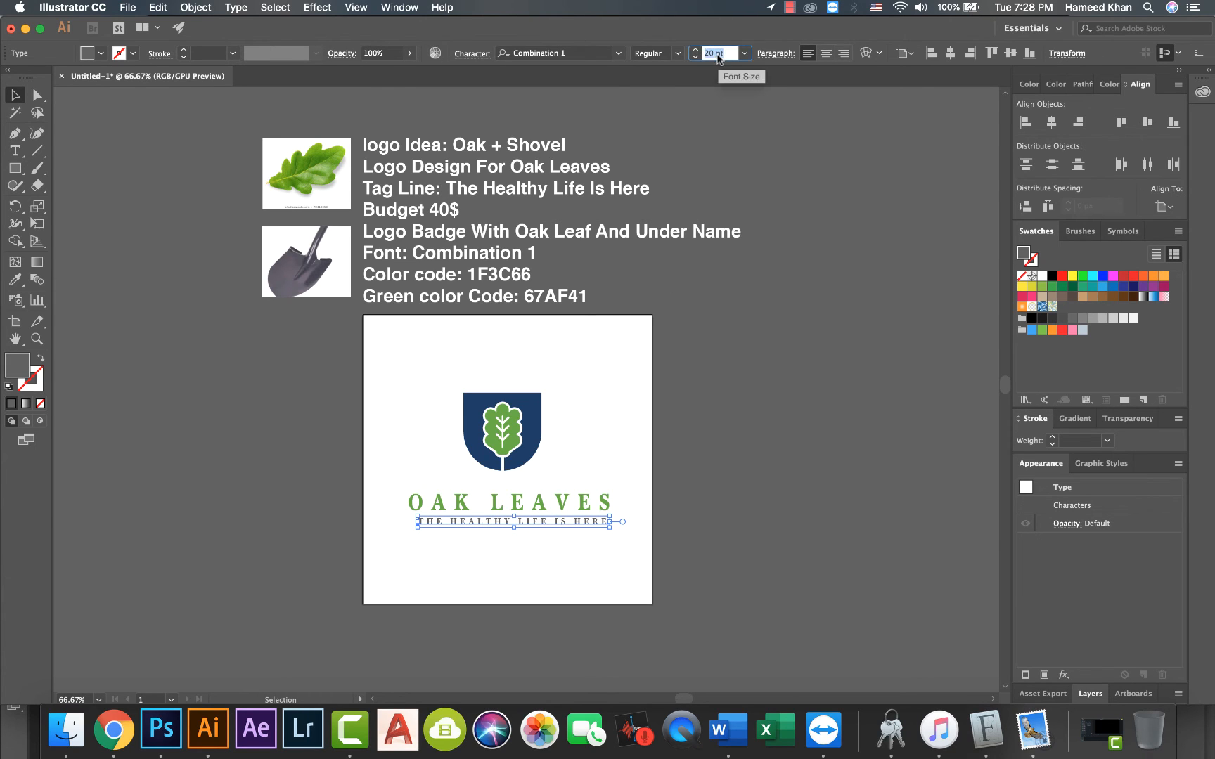
key(Down)
key(Down)
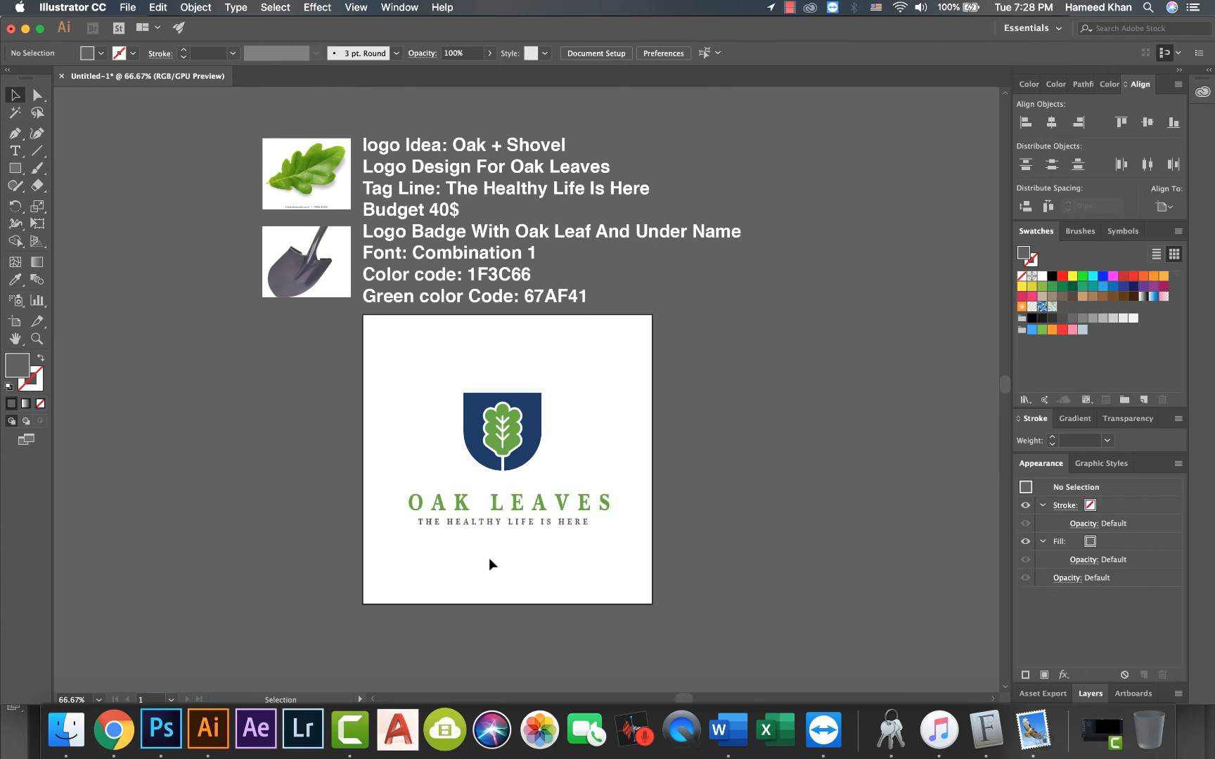
Step: Centre the tagline and the OAK LEAVES name horizontally on the artboard
key(super+equal)
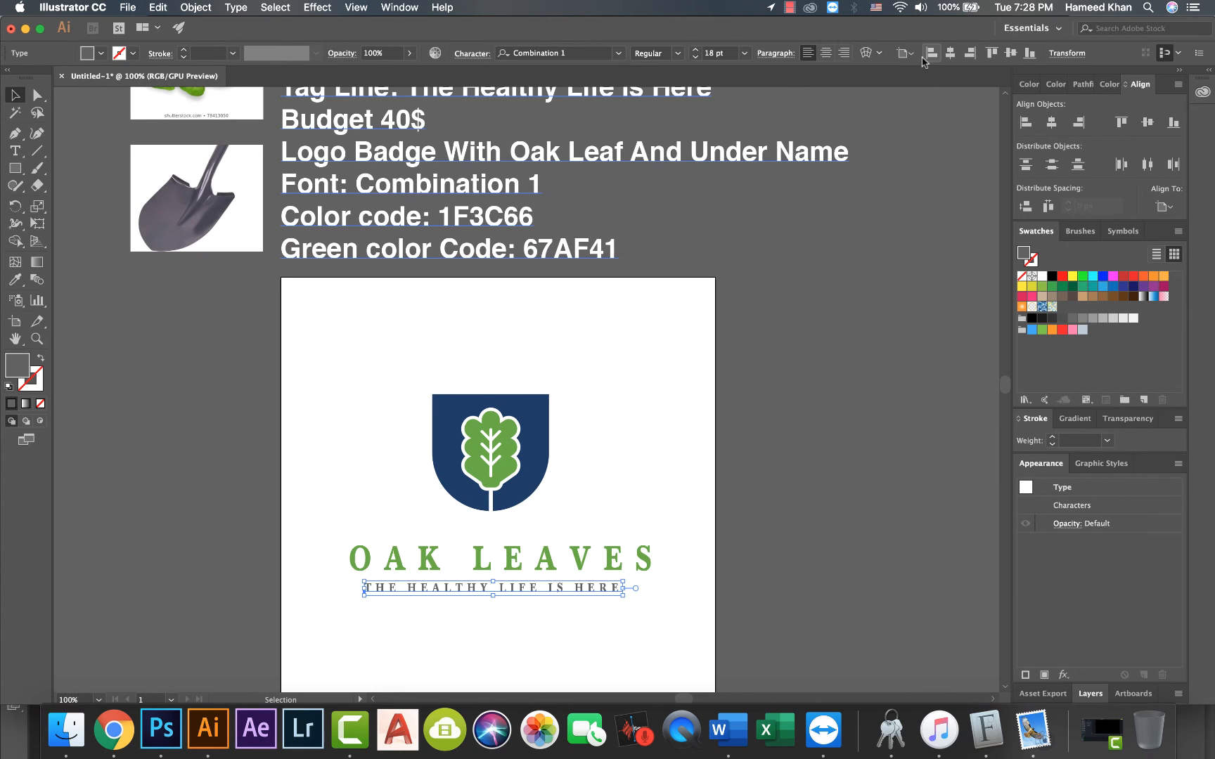
click(933, 53)
click(950, 53)
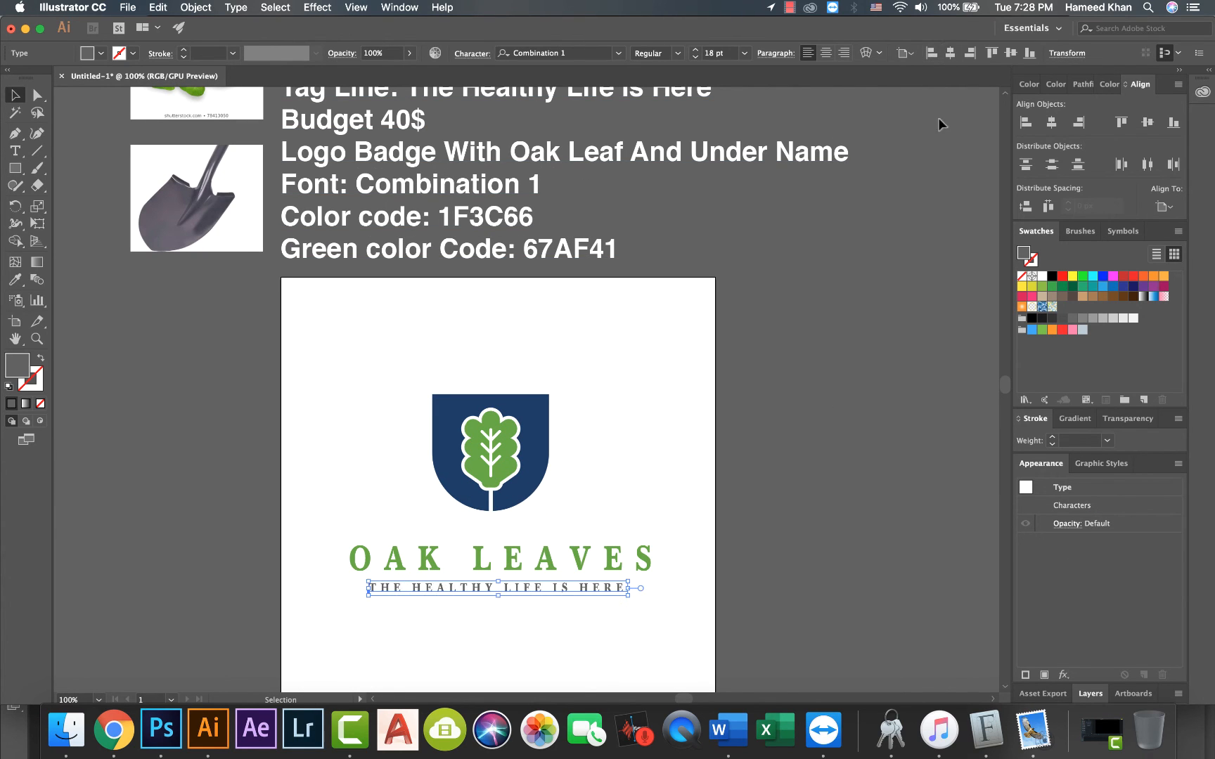
click(787, 487)
click(513, 565)
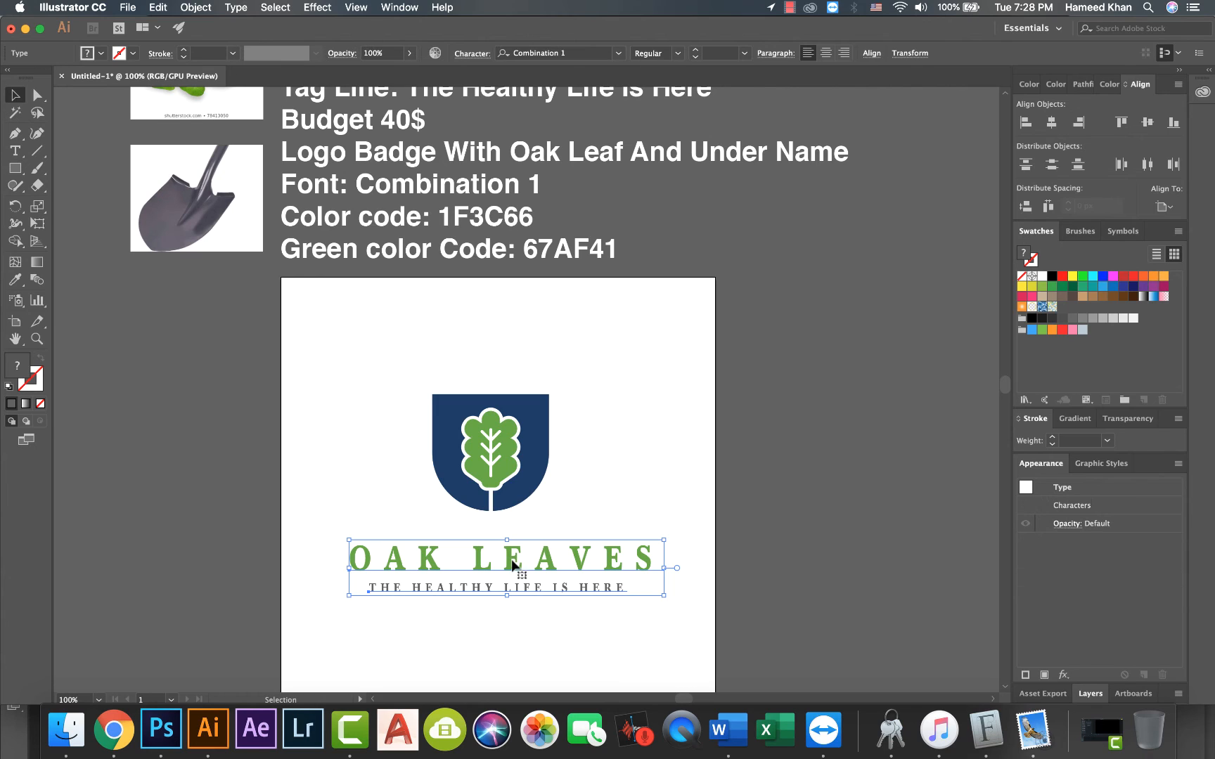
click(1052, 122)
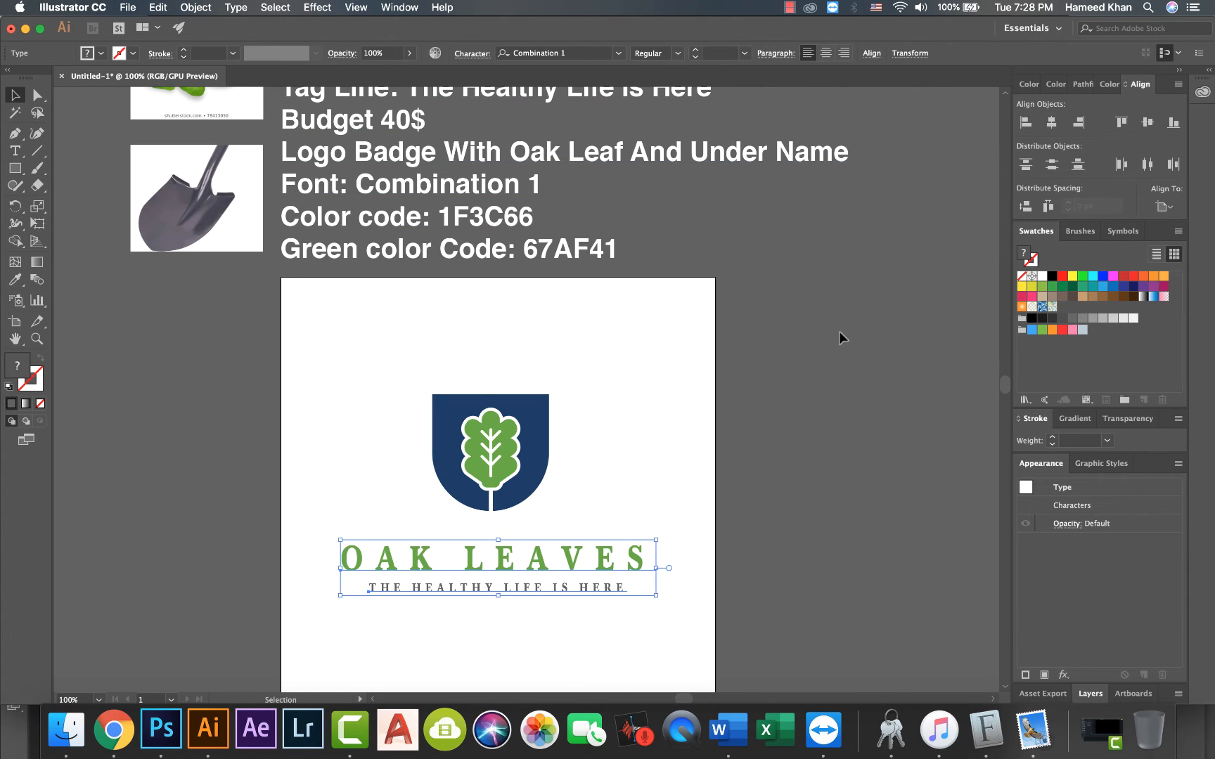
click(809, 358)
Step: Move the leaf badge slightly down, closer to the OAK LEAVES name
click(514, 460)
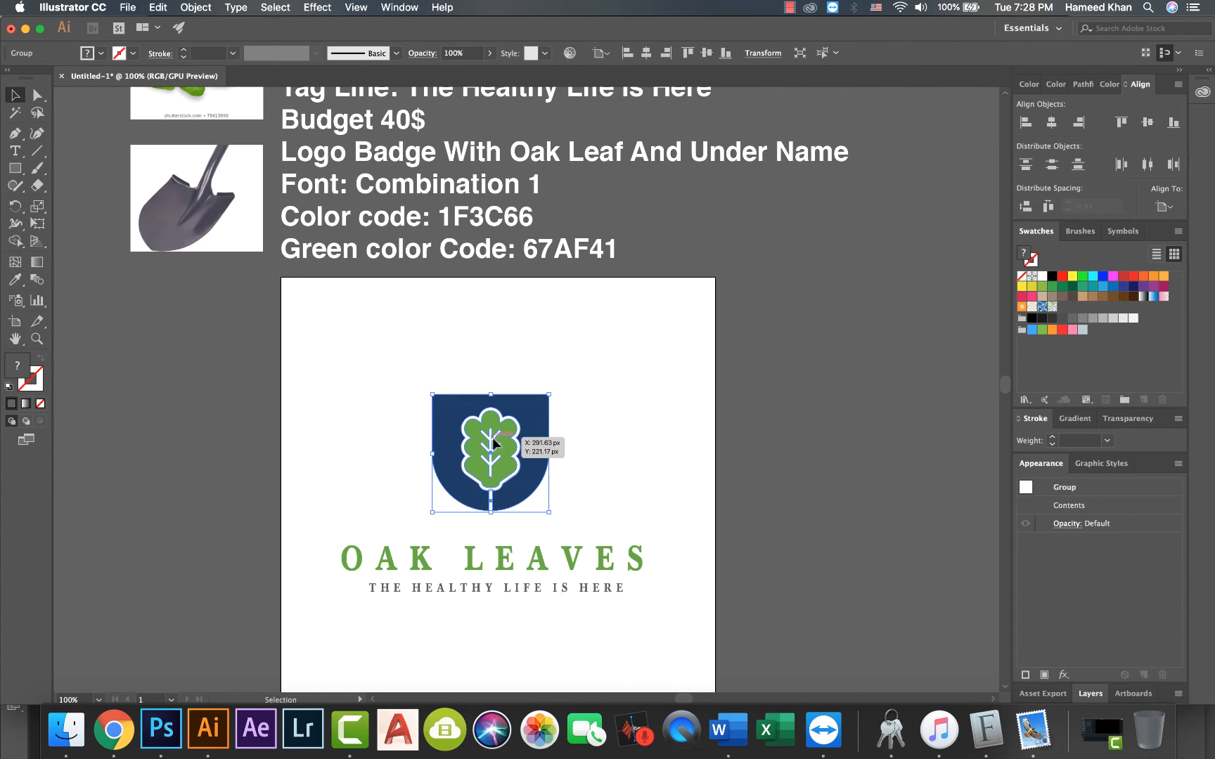
drag(494, 436, 495, 445)
click(614, 443)
key(super+minus)
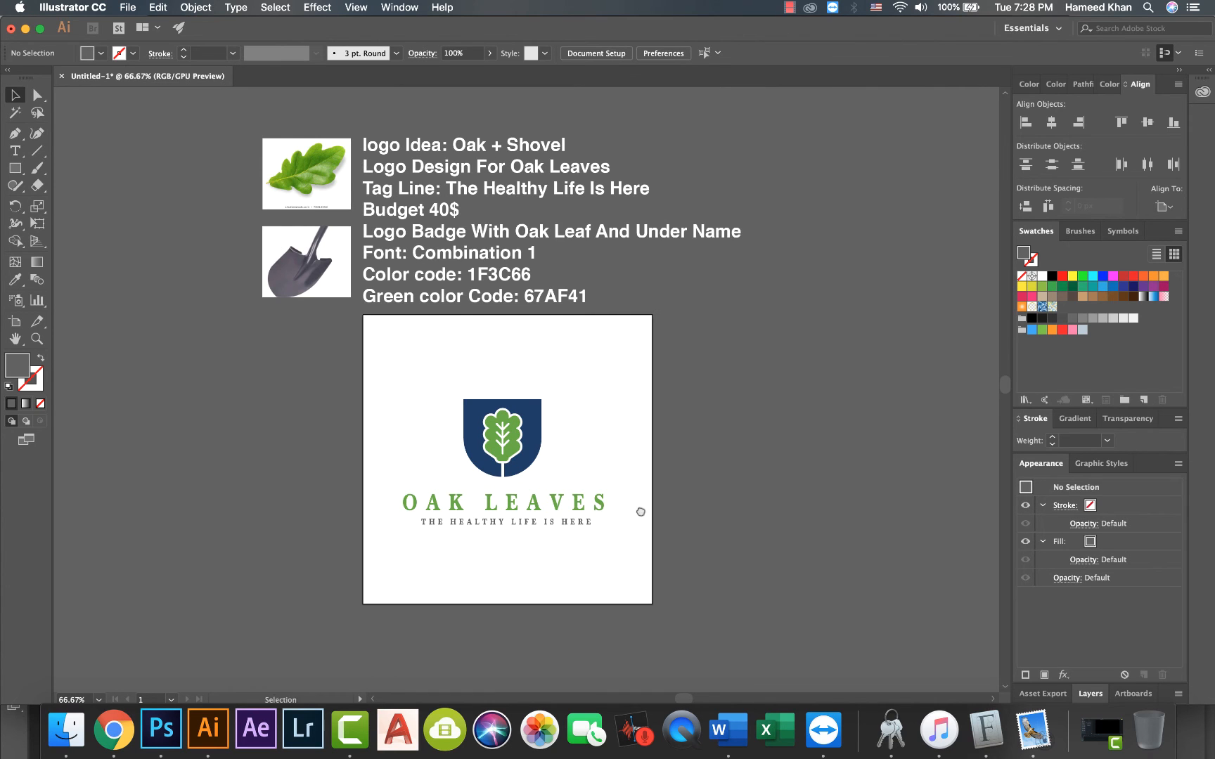
Step: Centre the badge, name and tagline horizontally together and scale them down to about 360 × 219 px
scroll(637, 510, left, 2)
drag(672, 561, 469, 443)
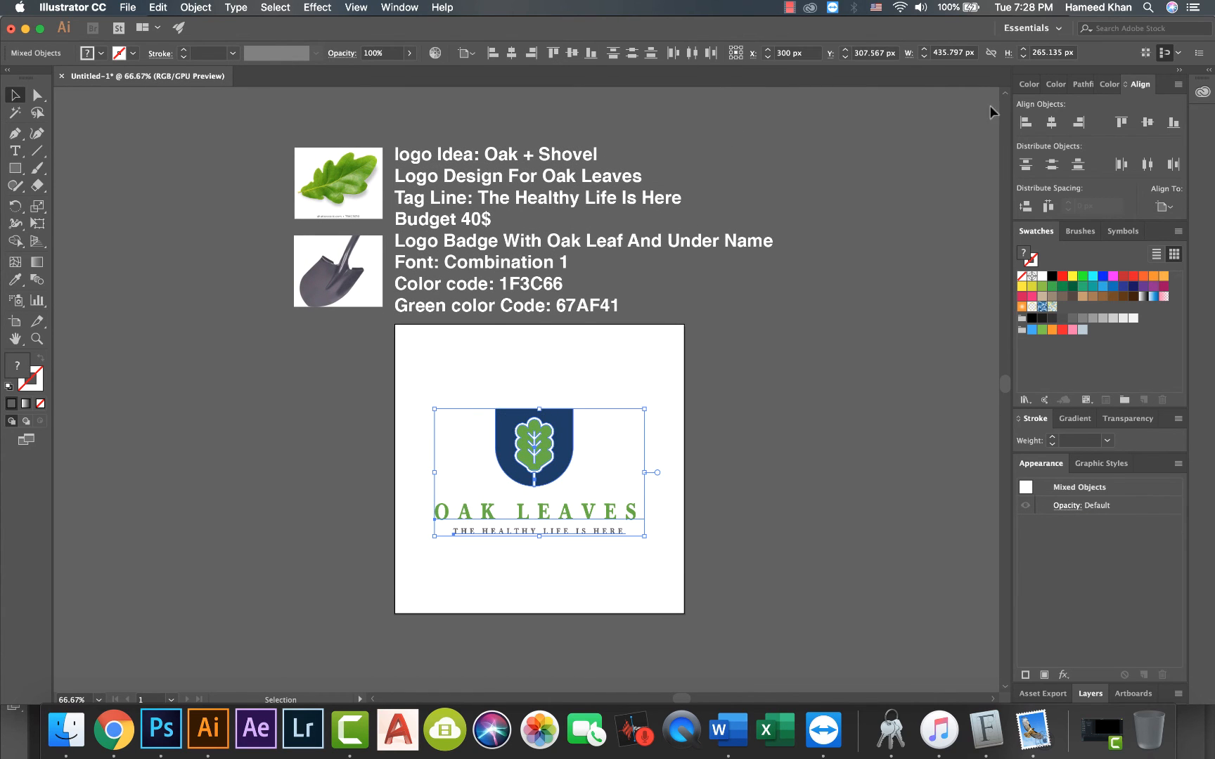
click(1052, 122)
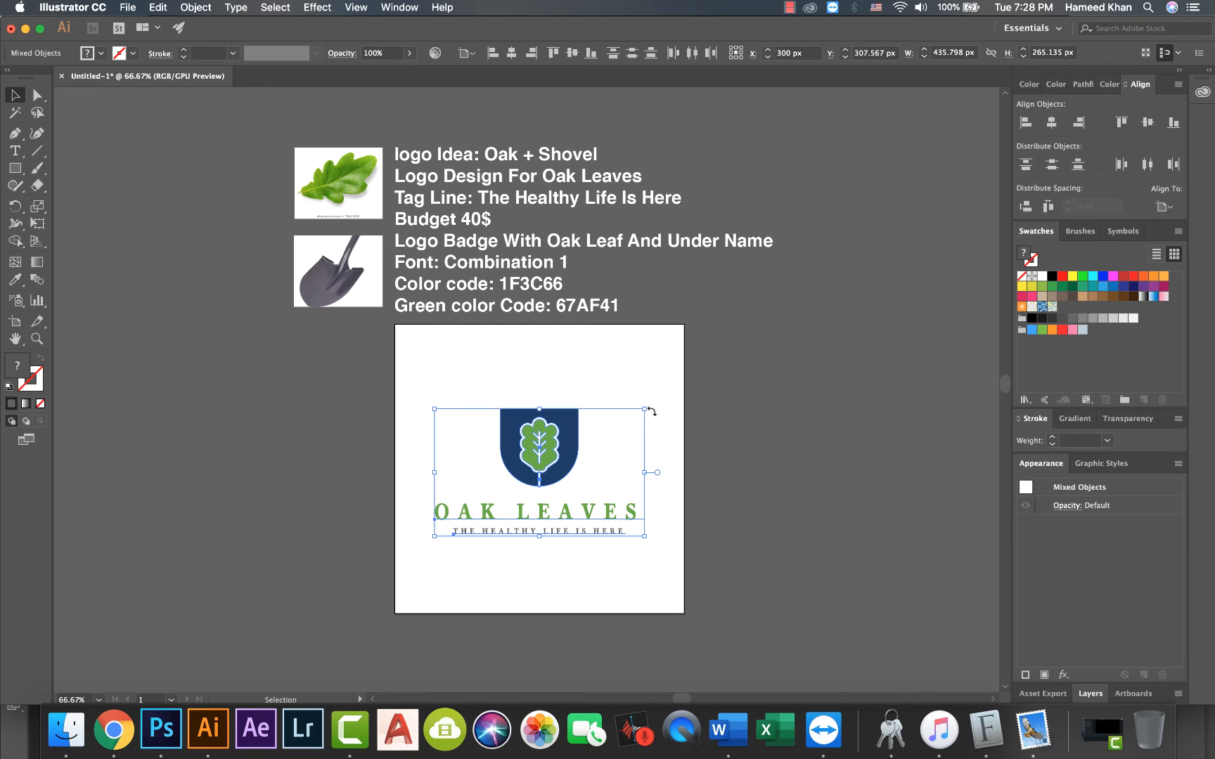
mouse_move(645, 410)
mouse_down()
mouse_move(657, 416)
mouse_move(626, 420)
mouse_up()
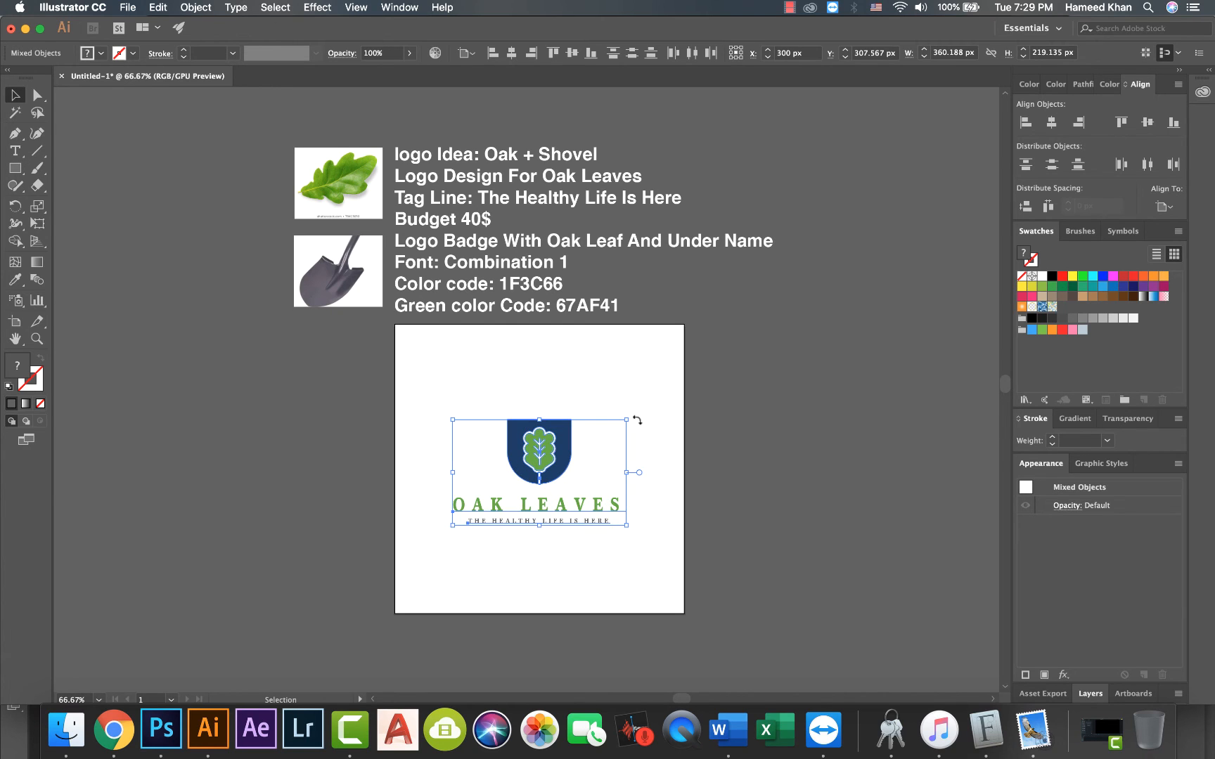
Step: Expand the whole logo with Object and Fill enabled to turn its text into outlines
click(196, 7)
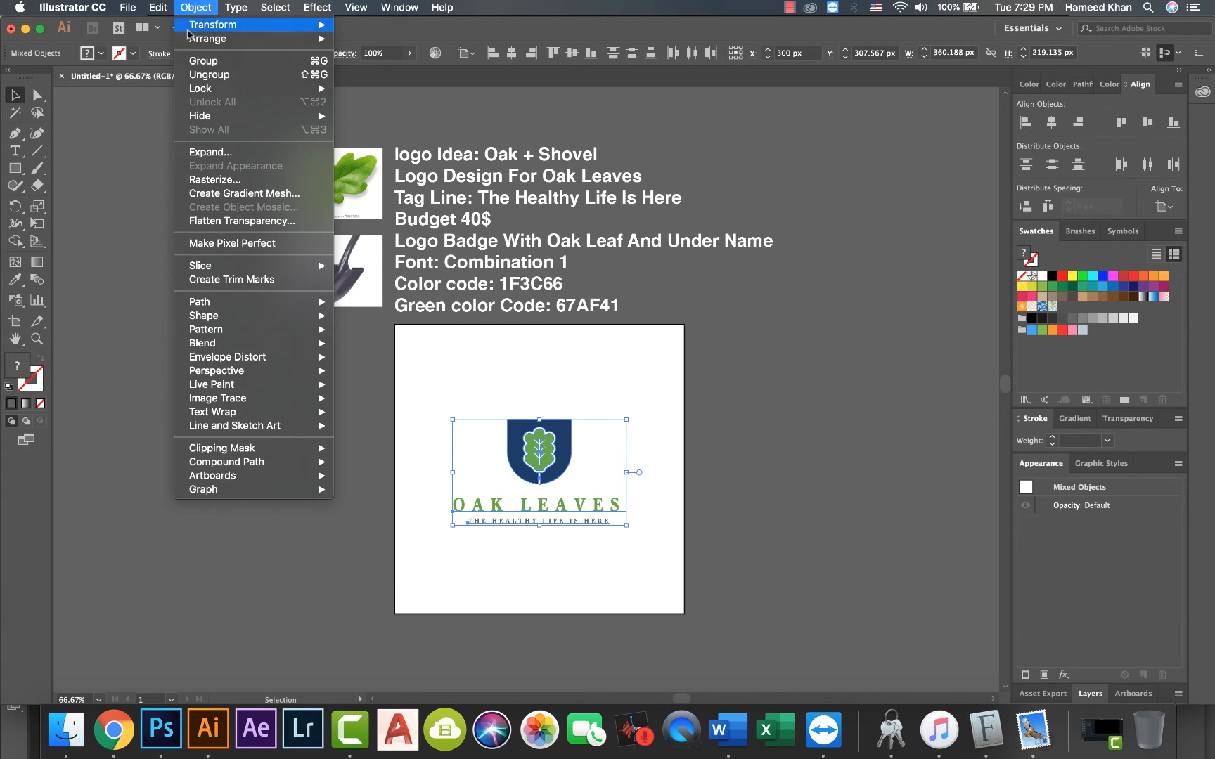
click(204, 152)
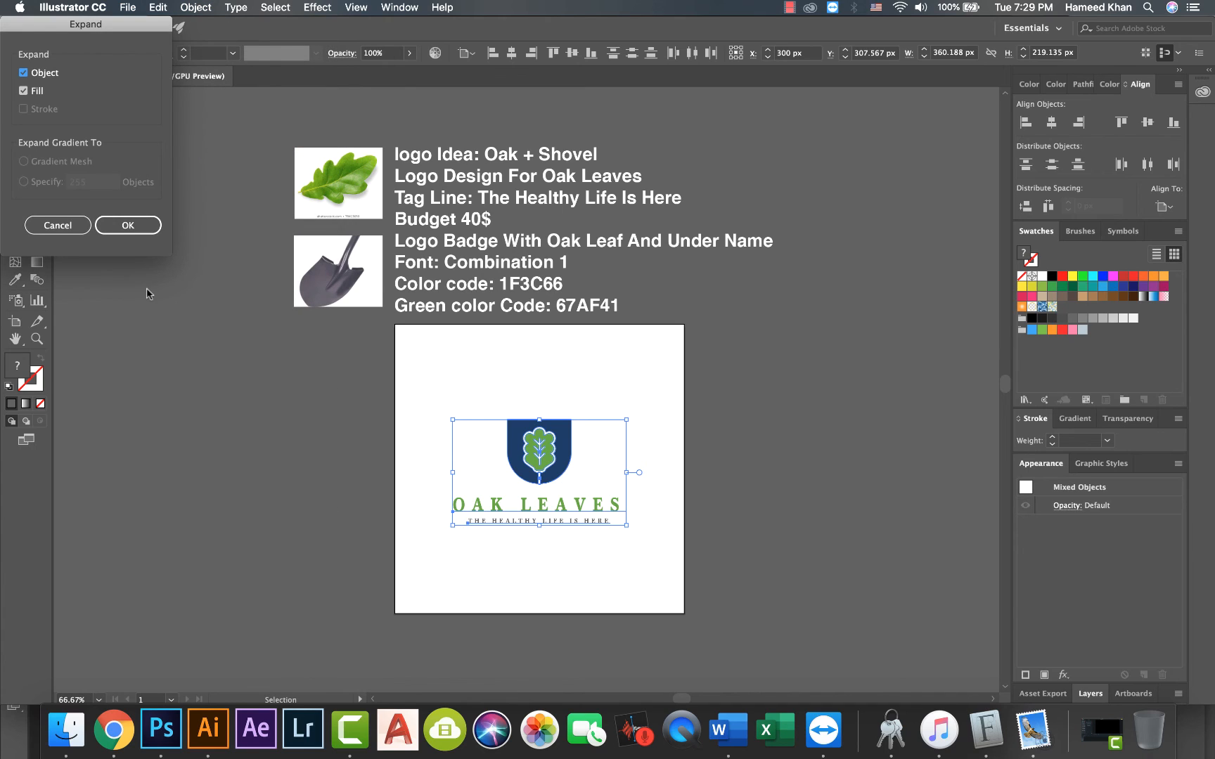
click(128, 234)
click(369, 455)
drag(619, 500, 669, 539)
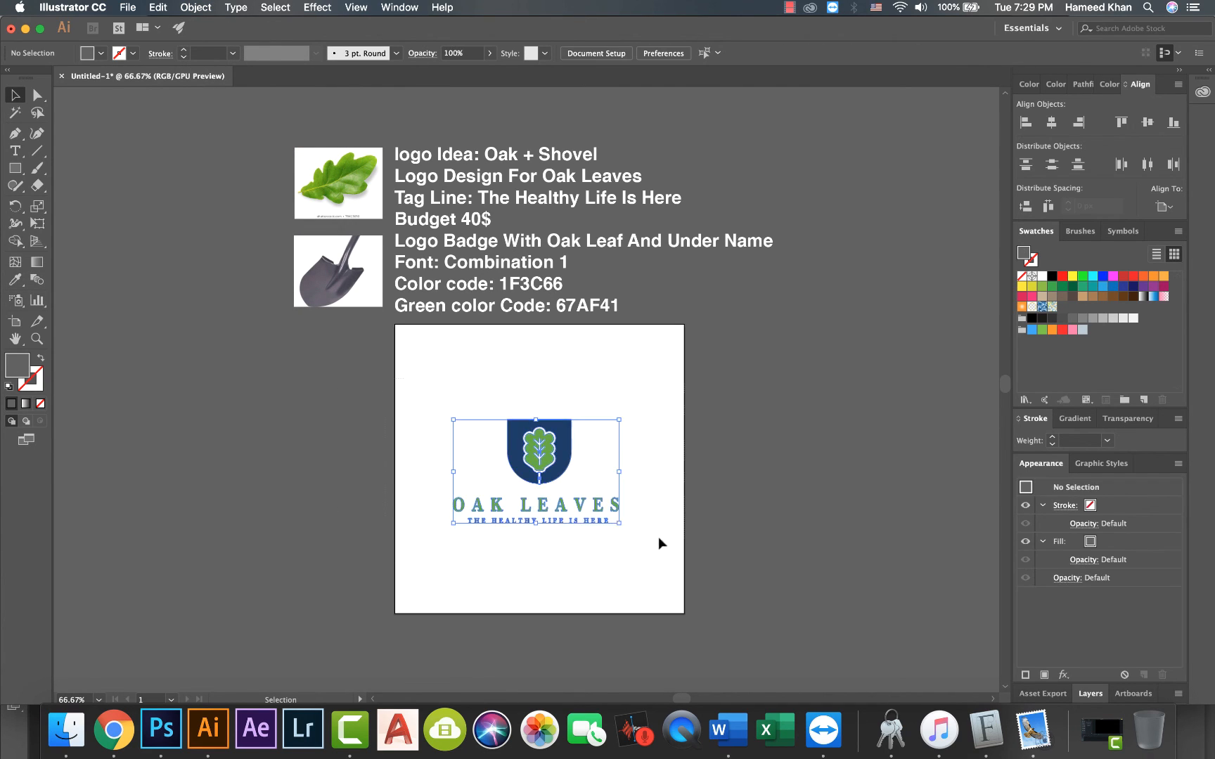
Step: Scale the expanded logo group down slightly on the artboard
click(396, 410)
key(space)
drag(362, 373, 629, 600)
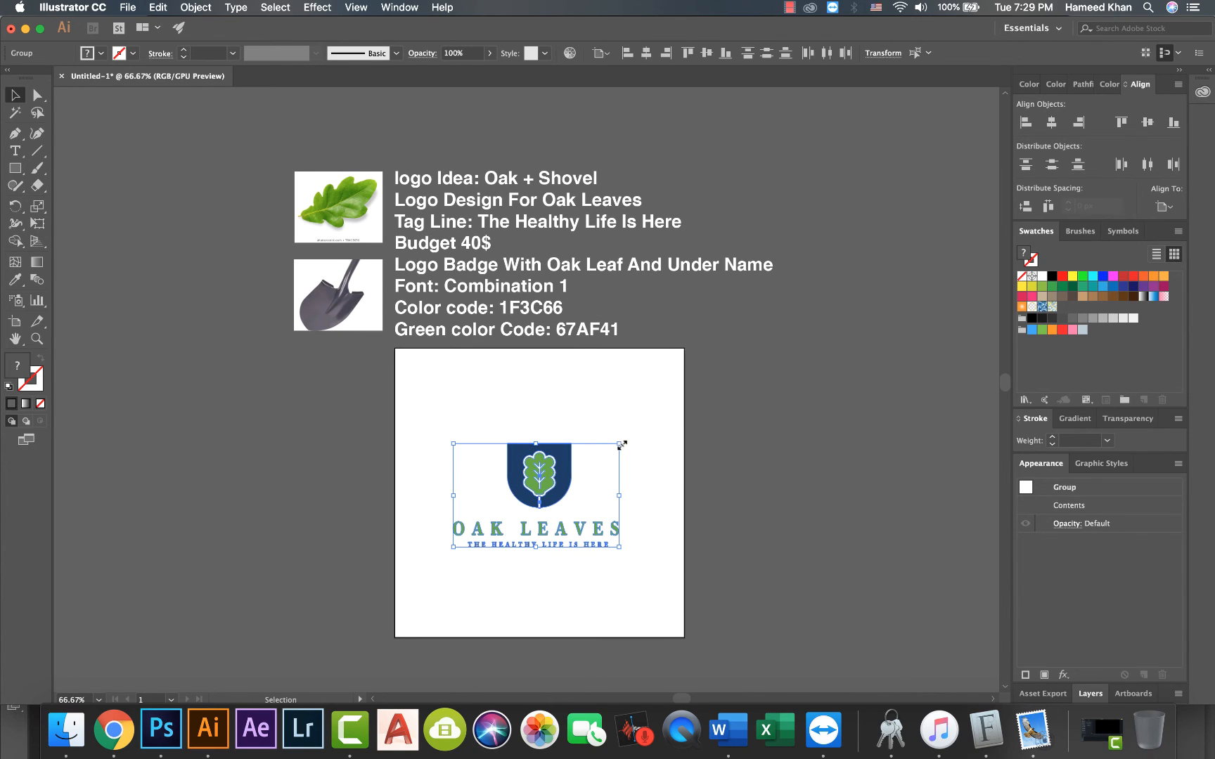
drag(622, 445, 612, 452)
click(716, 509)
key(space)
drag(715, 545, 699, 493)
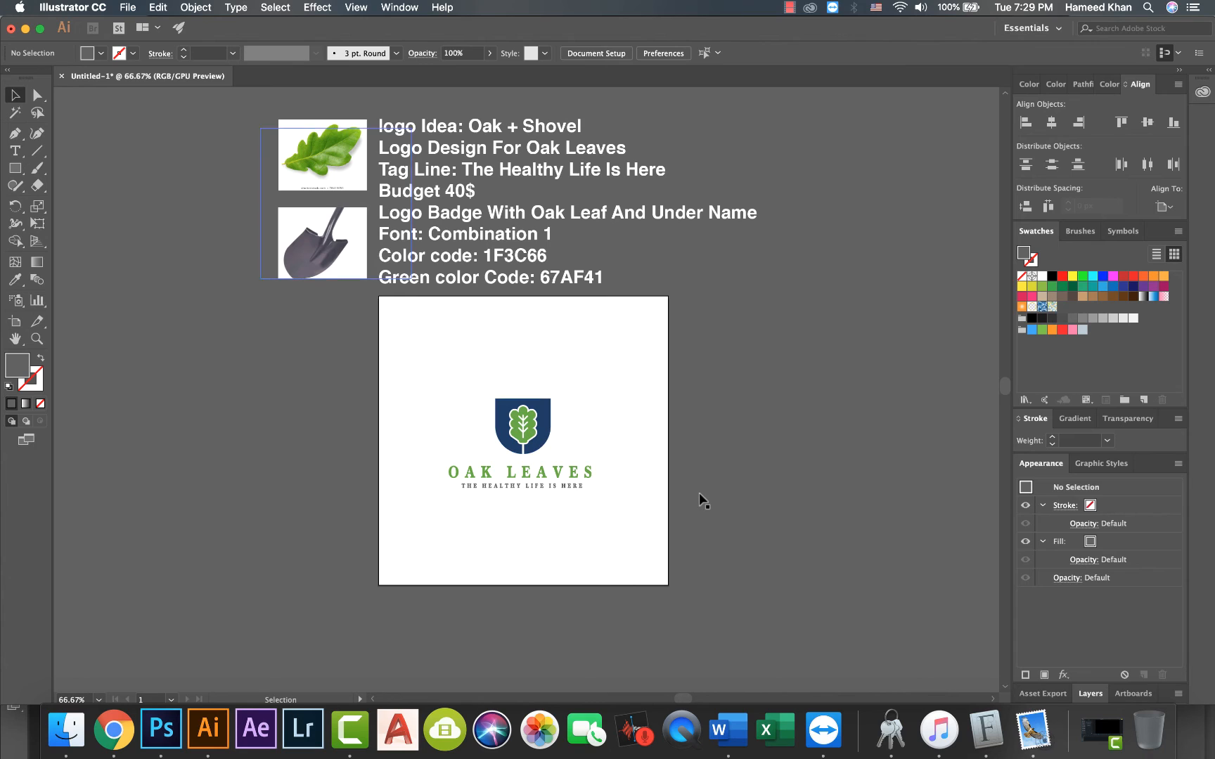
Step: Select the oak leaf and shovel reference images together and move them down over the artboard's lower-left edge
drag(227, 133, 317, 236)
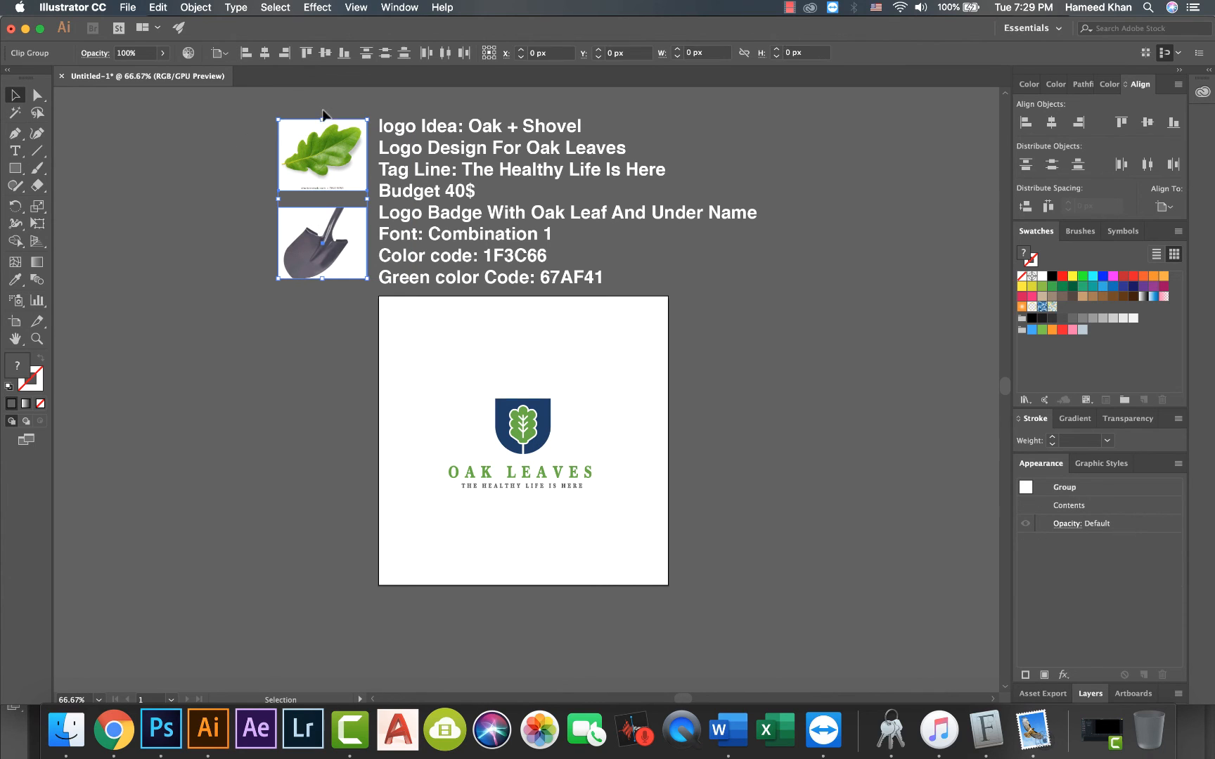
shift+click(302, 193)
click(319, 319)
click(315, 181)
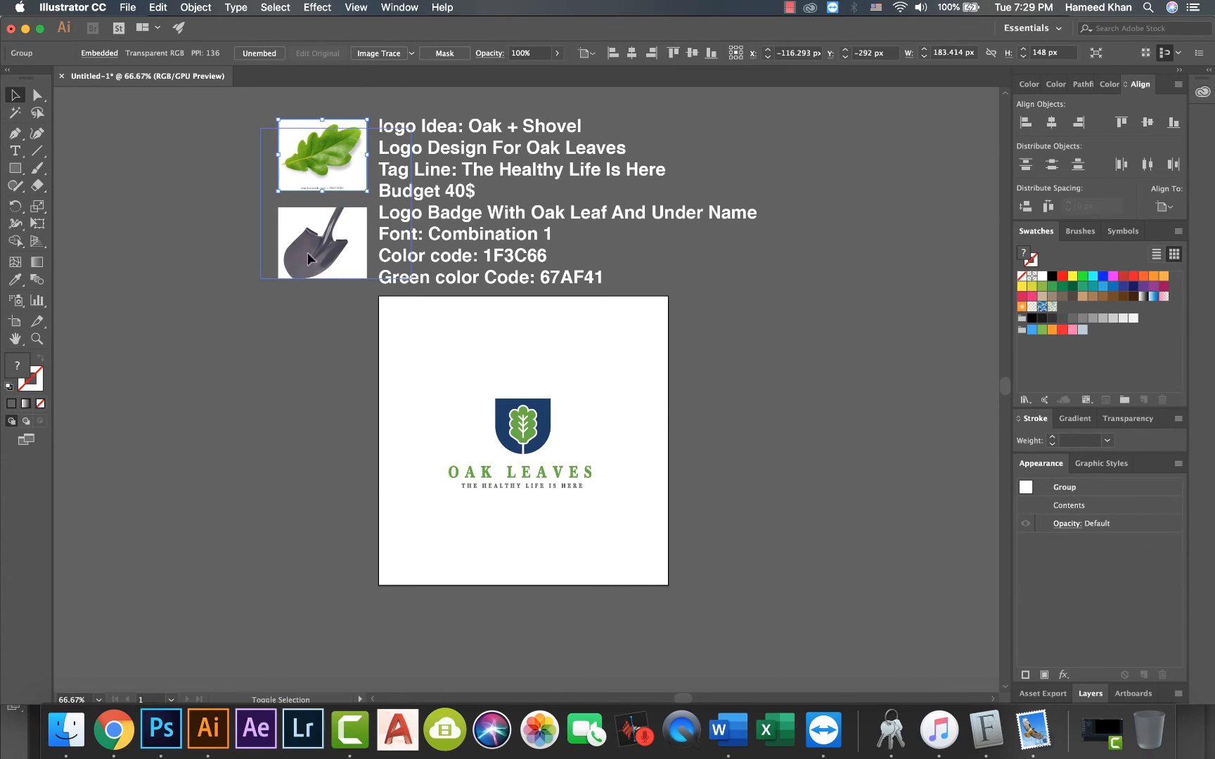
shift+click(311, 259)
drag(310, 259, 370, 584)
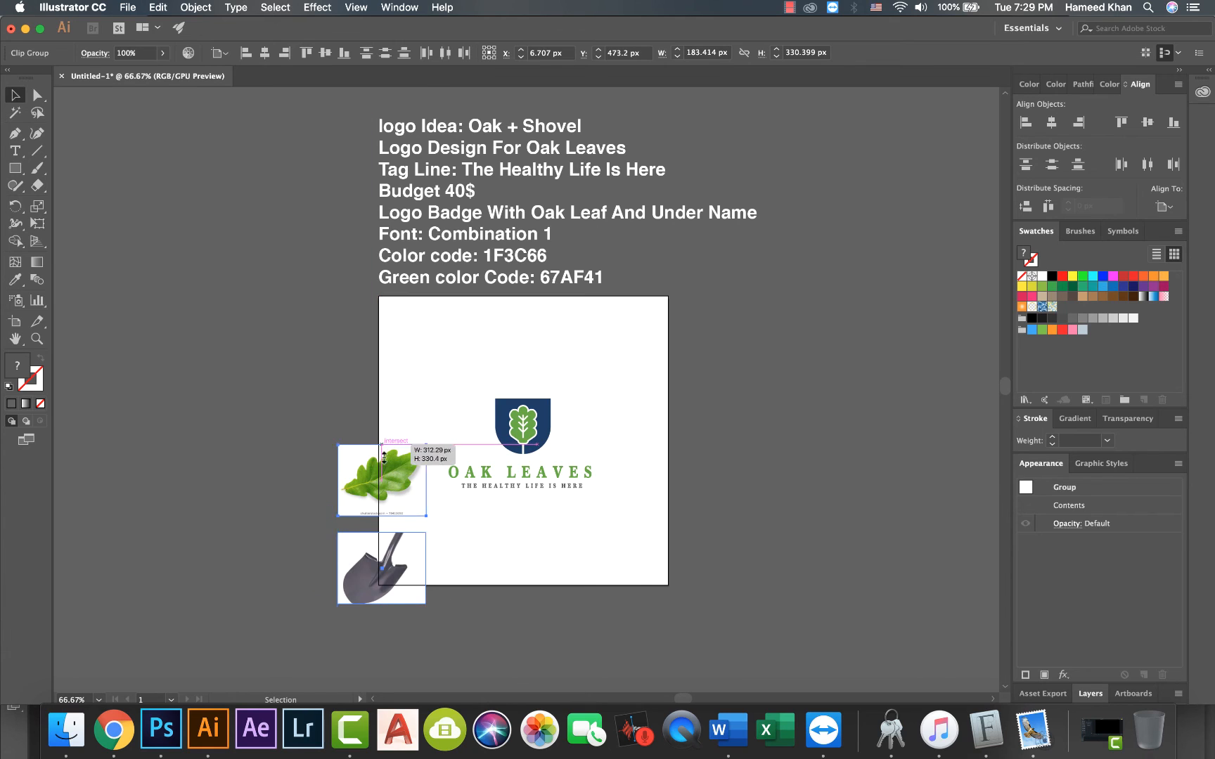
Step: Scale the oak leaf and shovel images down and place them side by side on the artboard's lower-left area, leaf first
drag(384, 458, 383, 551)
click(295, 541)
drag(294, 545, 280, 459)
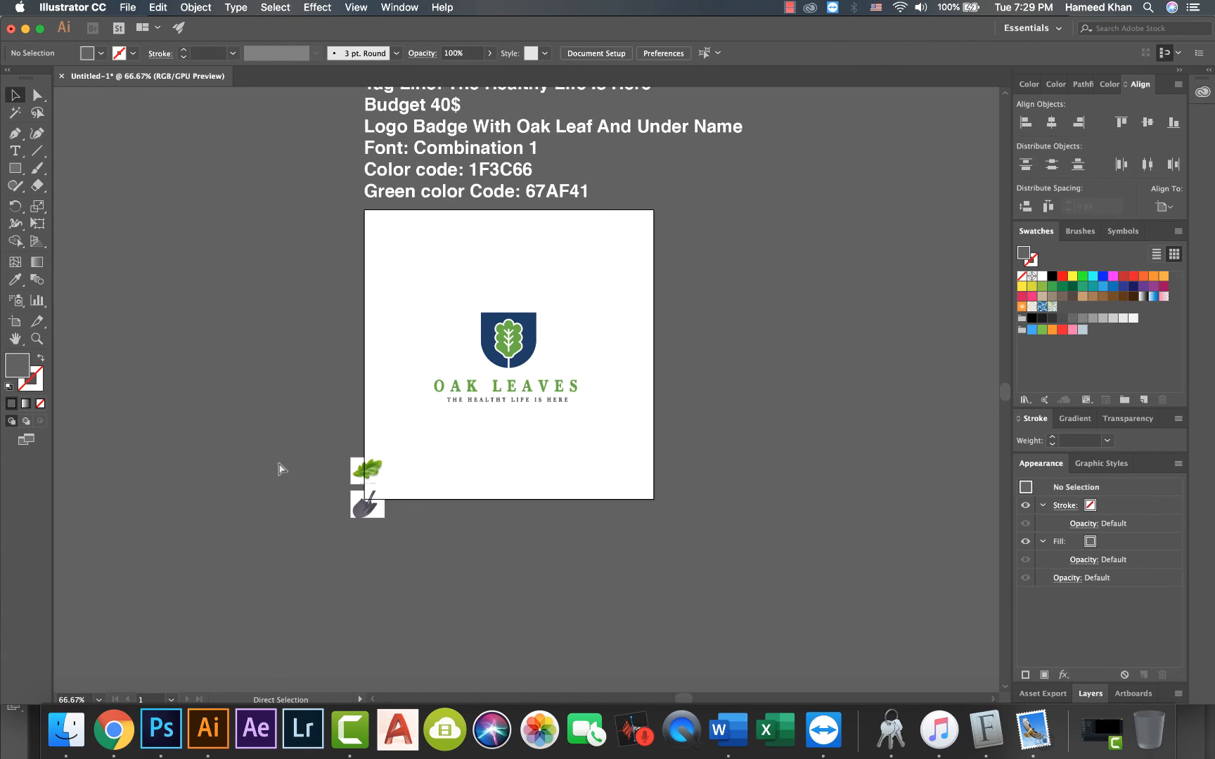
key(super+equal)
key(super+equal)
scroll(282, 514, down, 2)
drag(179, 513, 408, 501)
click(320, 535)
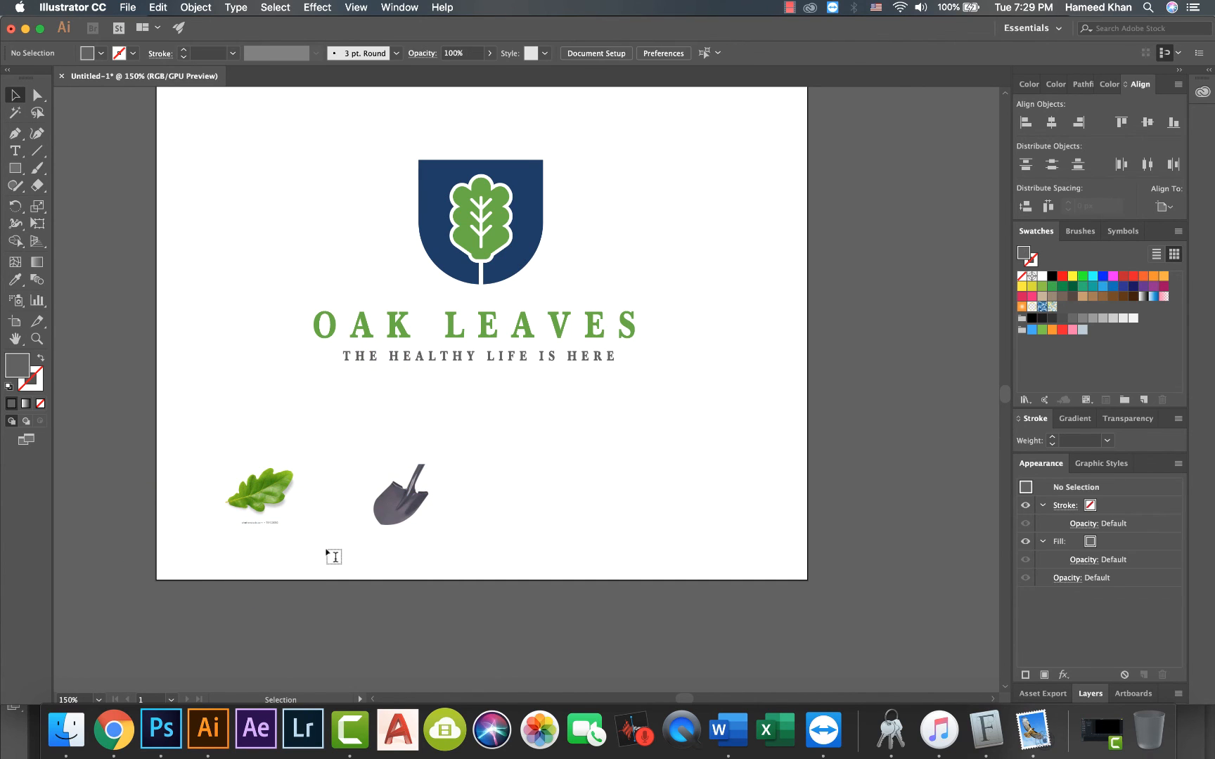
Step: Add a black 18 pt "+" in Combination 1 just below the gap between the two images and convert it to outlines
key(t)
click(327, 551)
key(BackSpace)
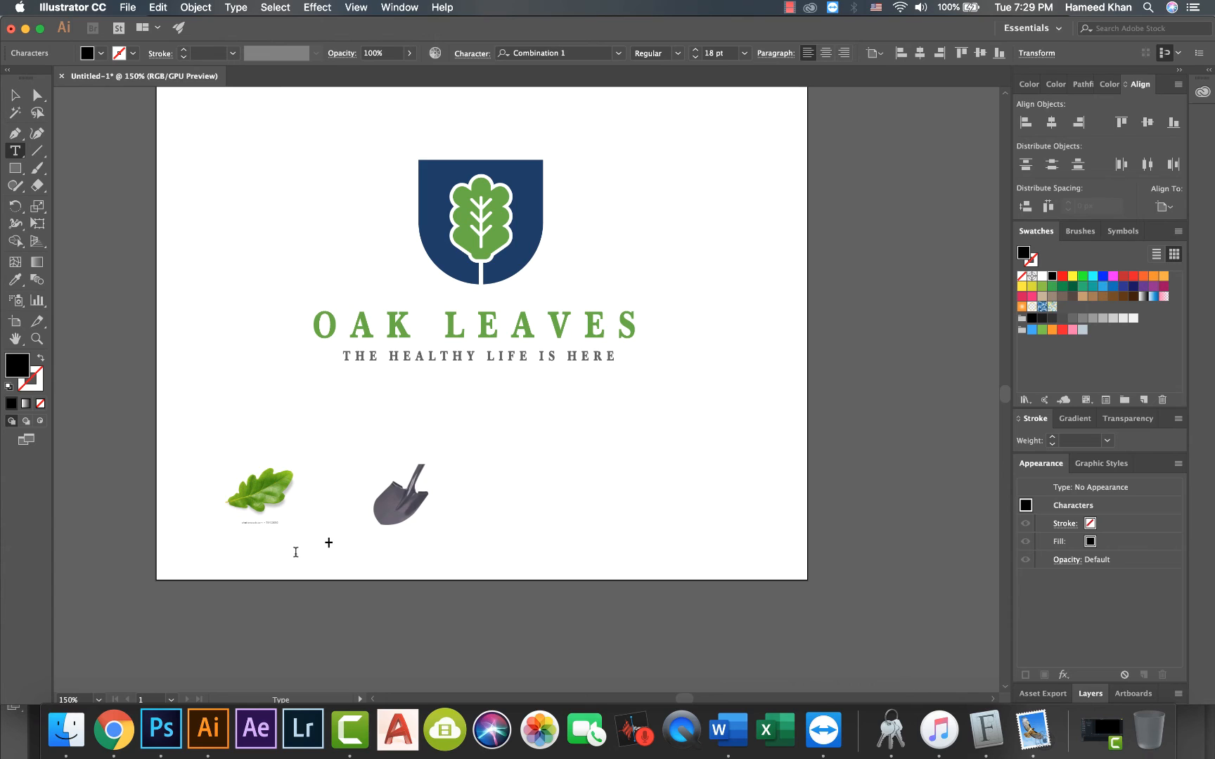
key(Escape)
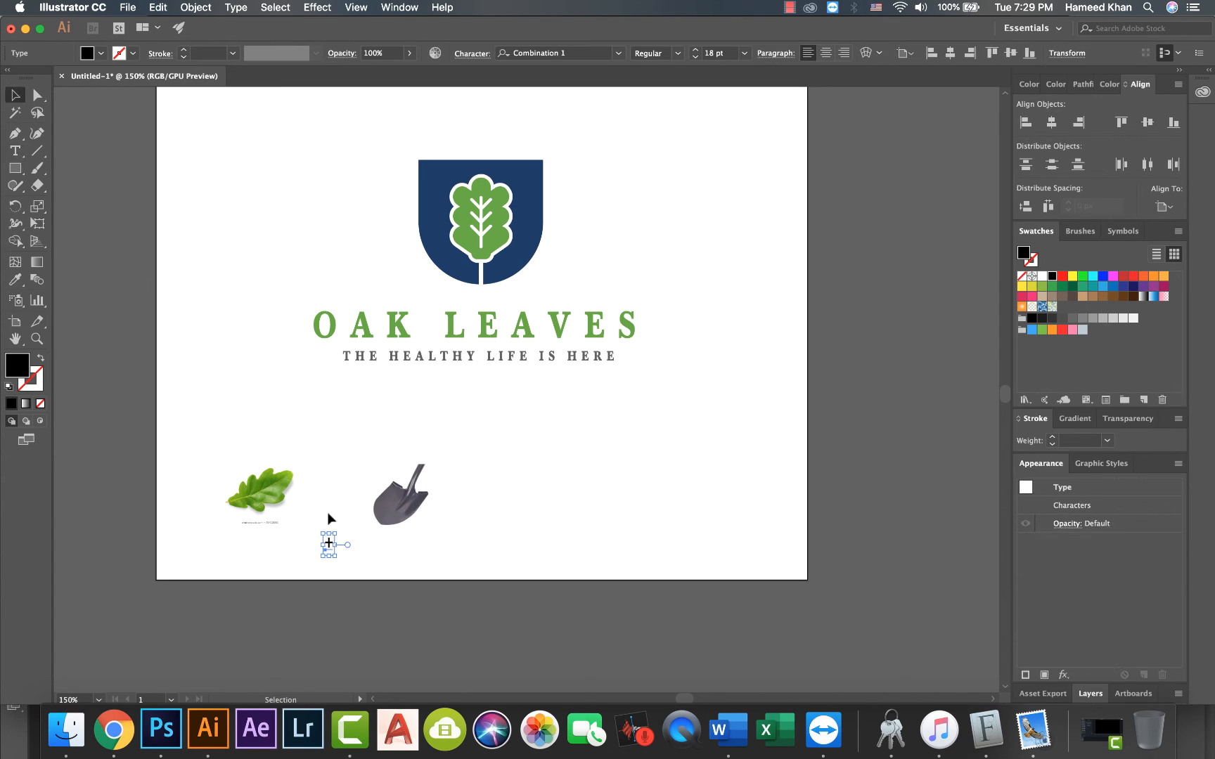
key(super+shift+o)
Step: Enlarge the plus sign and move it up between the oak leaf and shovel images
drag(334, 539, 376, 510)
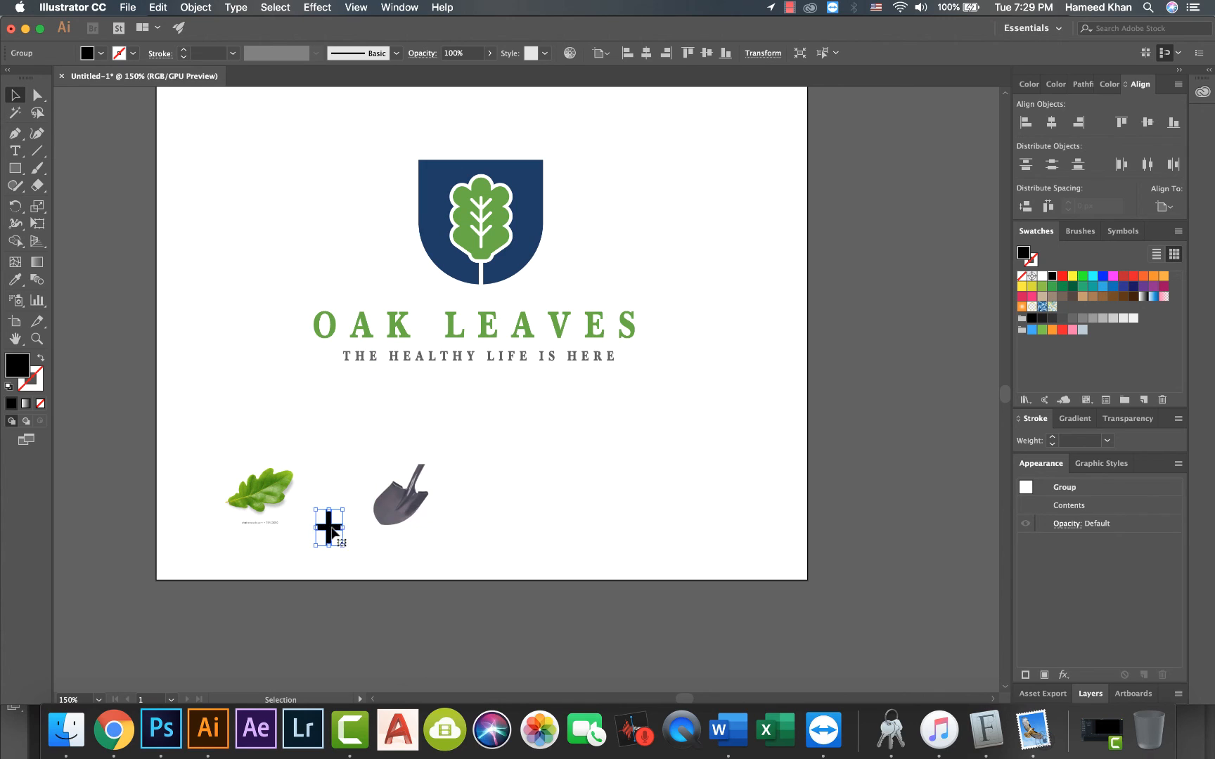
key(super+z)
mouse_move(329, 543)
mouse_down()
mouse_move(329, 559)
mouse_move(332, 519)
mouse_up()
click(331, 570)
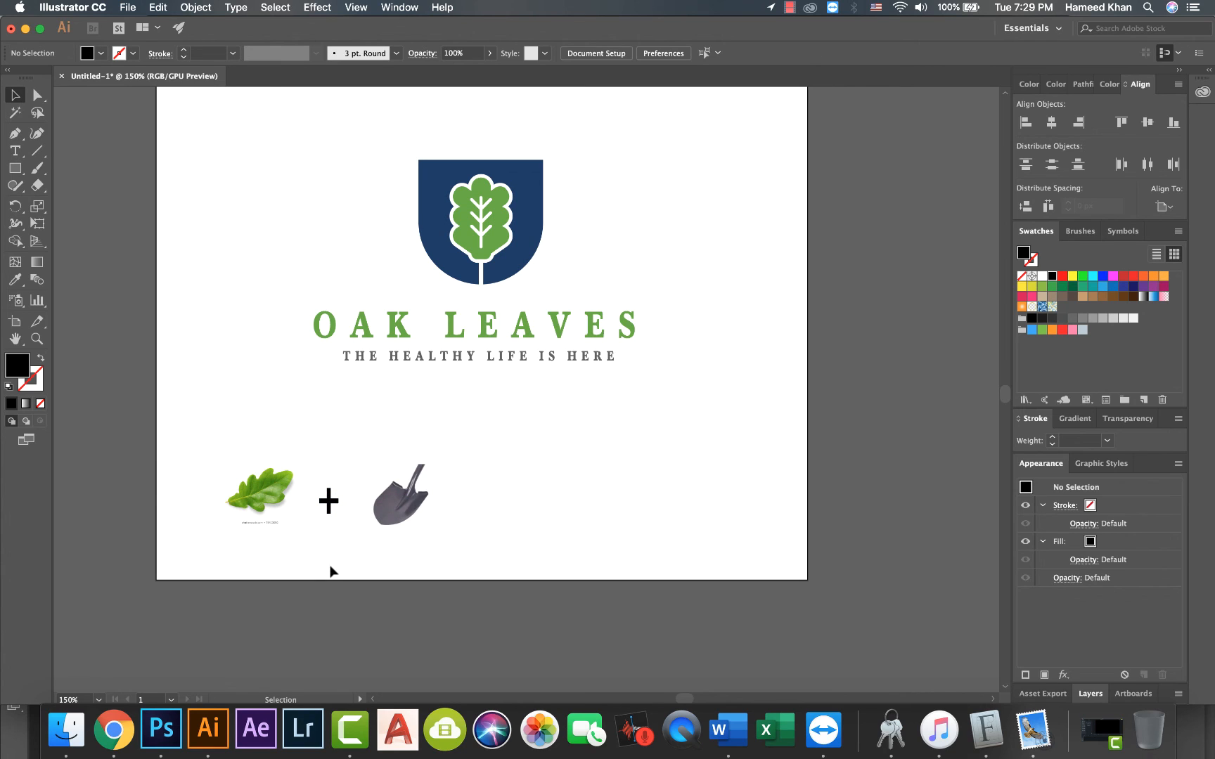
Step: Place a smaller copy of the leaf badge to the right of the shovel image
click(461, 215)
drag(464, 246, 528, 515)
drag(609, 430, 551, 501)
Step: Add a black 18 pt "=" in Combination 1 between the shovel image and the small badge and convert it to outlines
key(t)
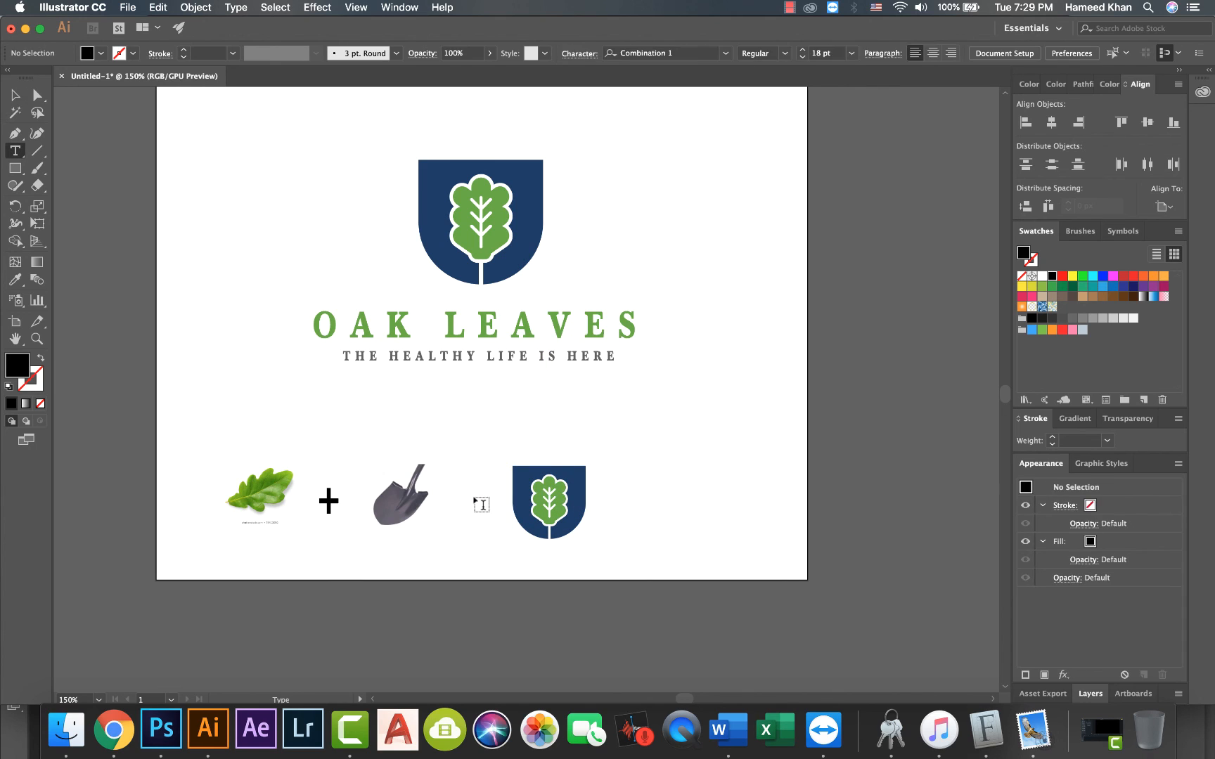
click(475, 500)
key(BackSpace)
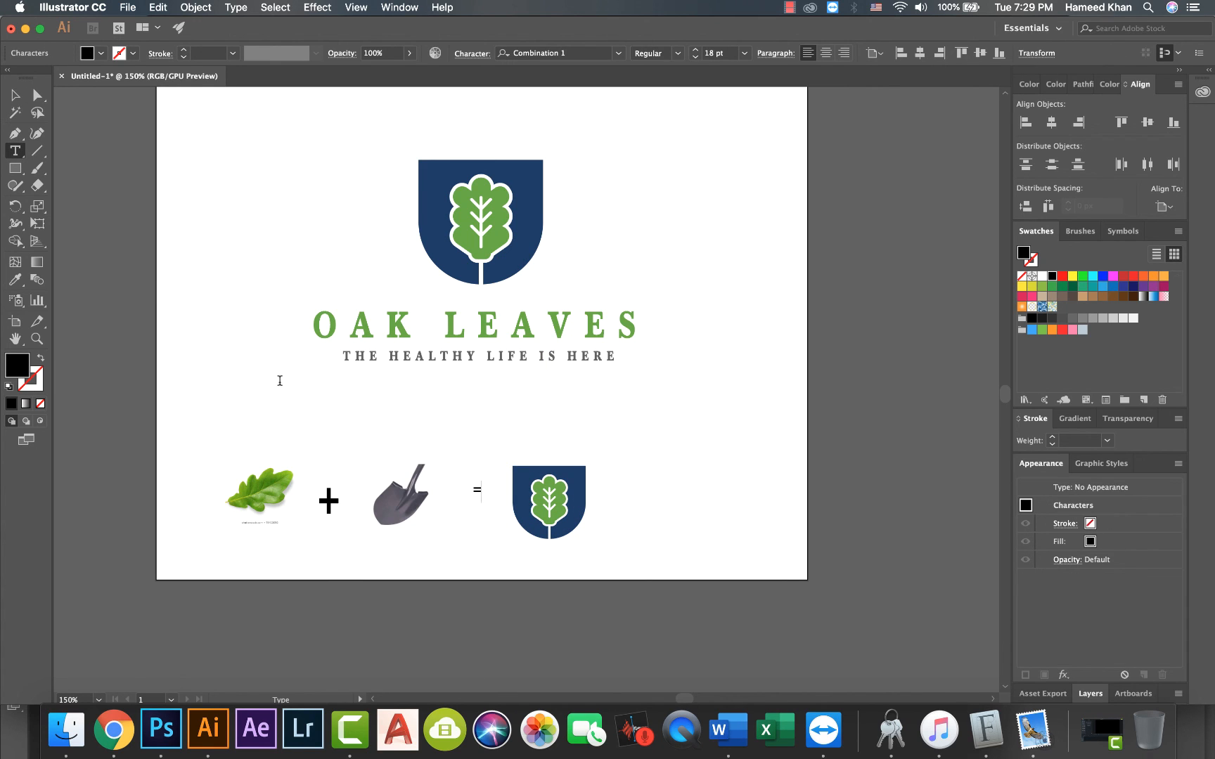
click(15, 94)
key(shift+super+o)
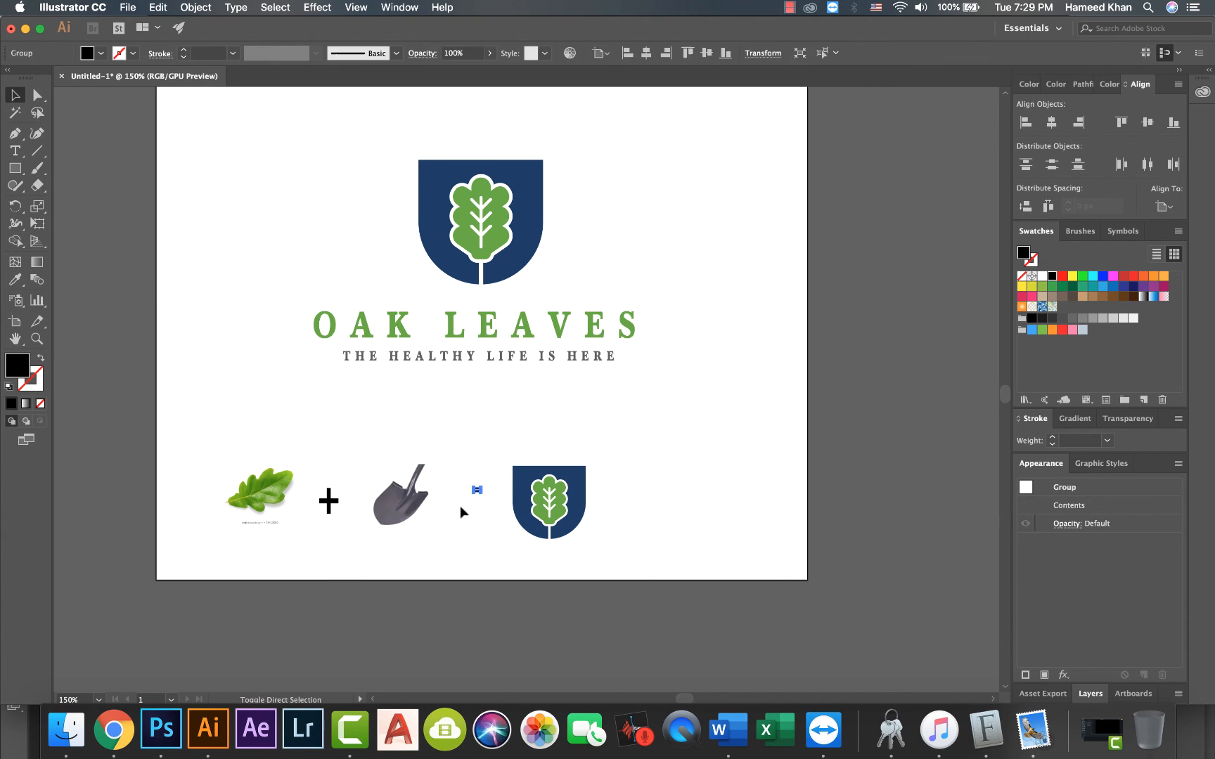
Step: Enlarge the equals sign and align its vertical centre with the plus sign
drag(472, 498, 449, 516)
key(Up)
key(Up)
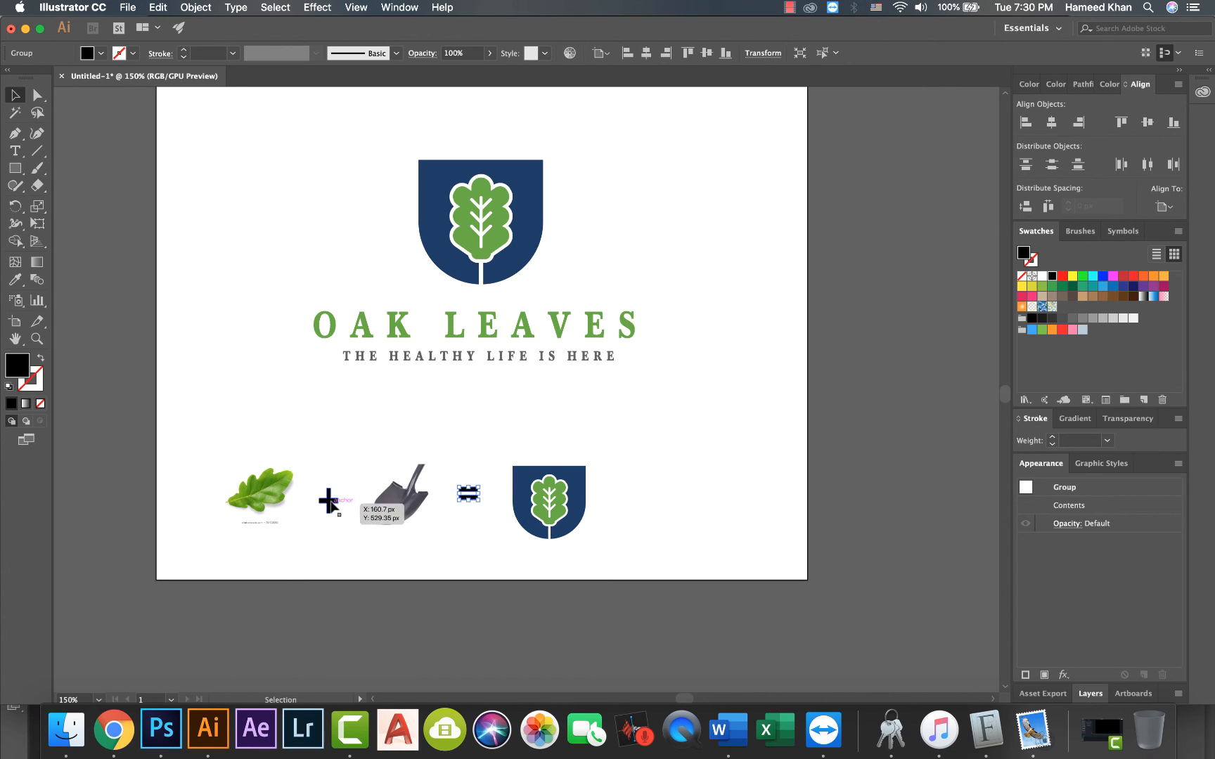
key(Return)
click(131, 283)
shift+click(327, 500)
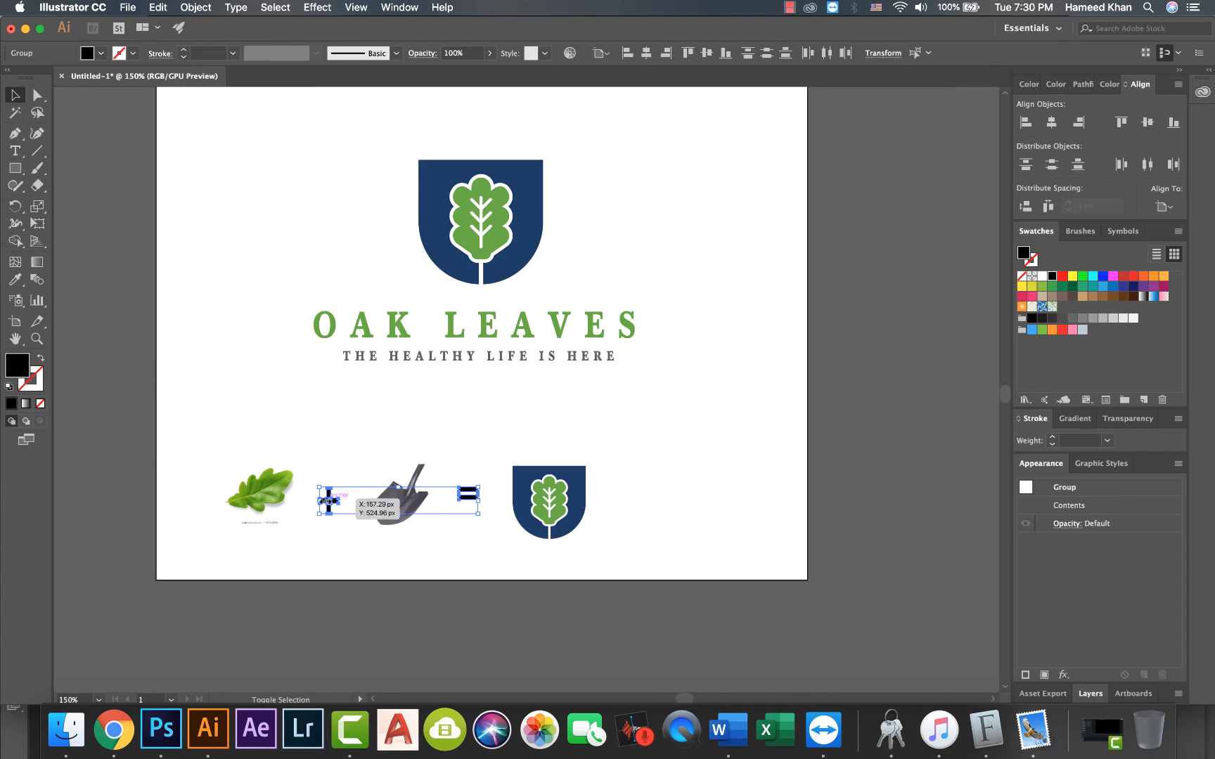
click(701, 53)
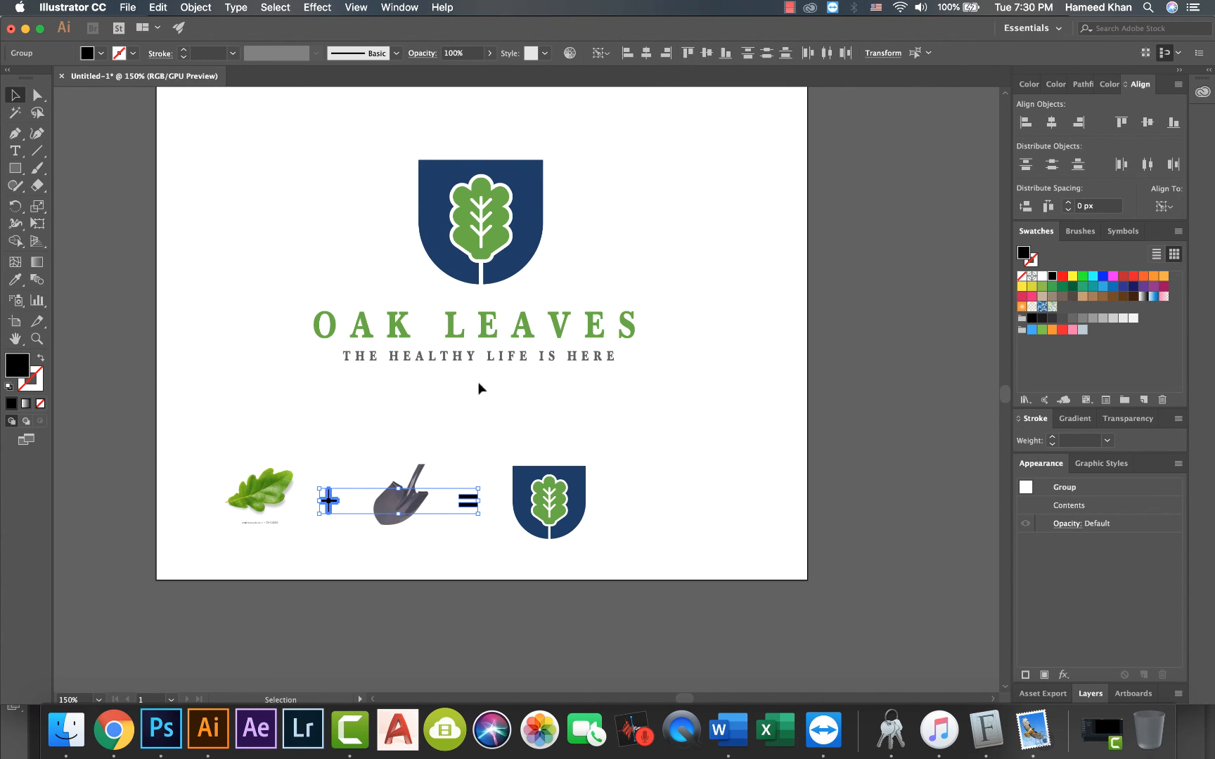
Step: Centre the leaf, plus sign, shovel and small badge vertically on the equals sign as key object, and group the row
click(504, 389)
drag(619, 461, 162, 562)
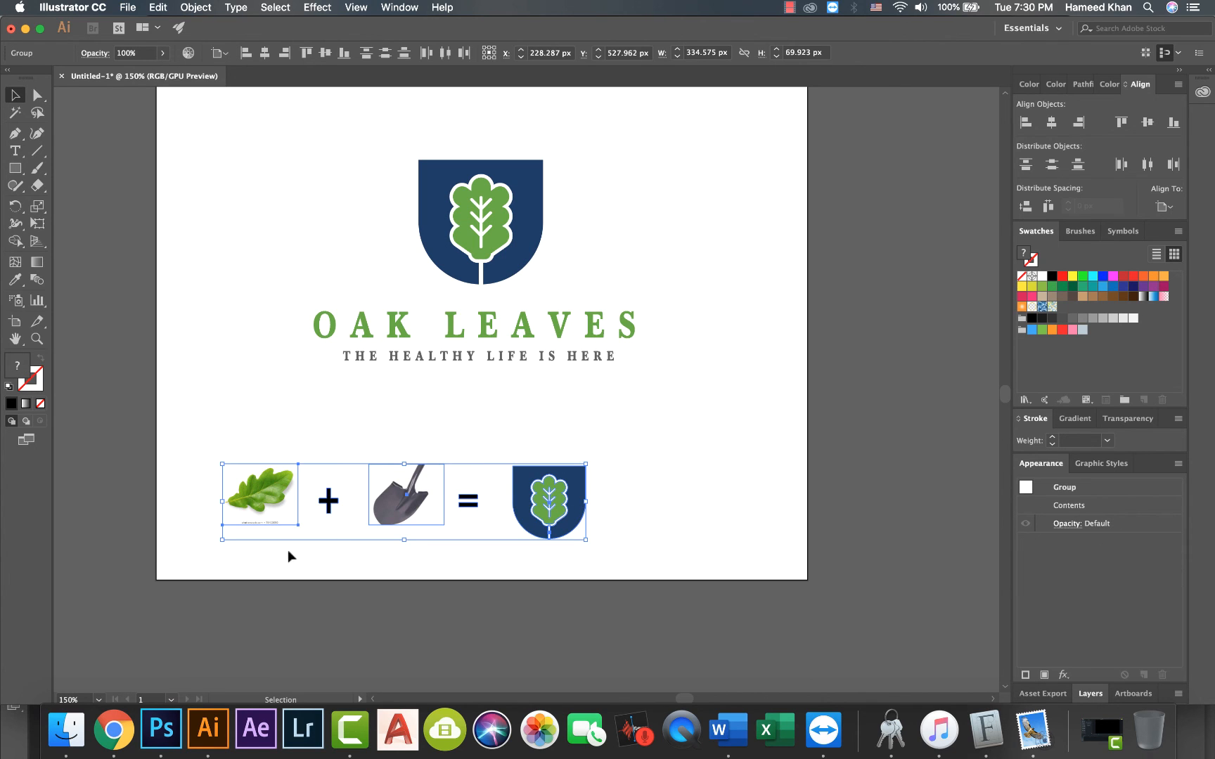
click(479, 501)
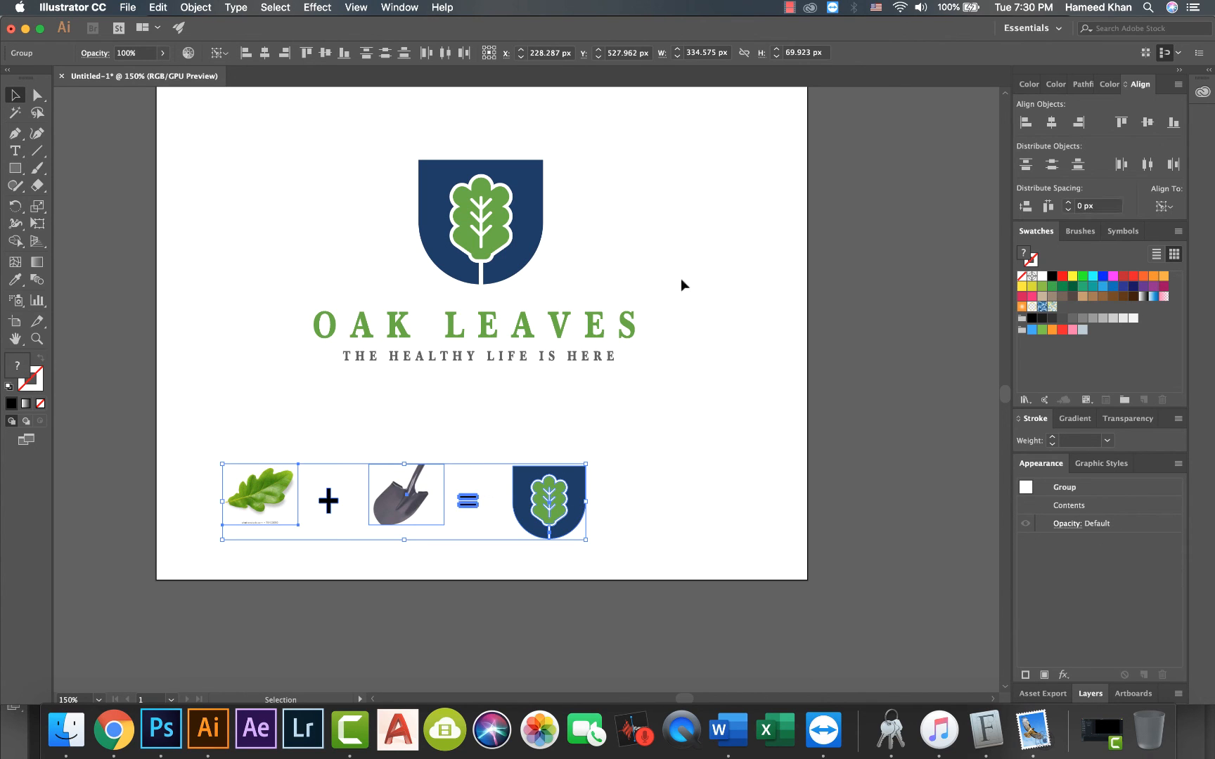
click(1147, 122)
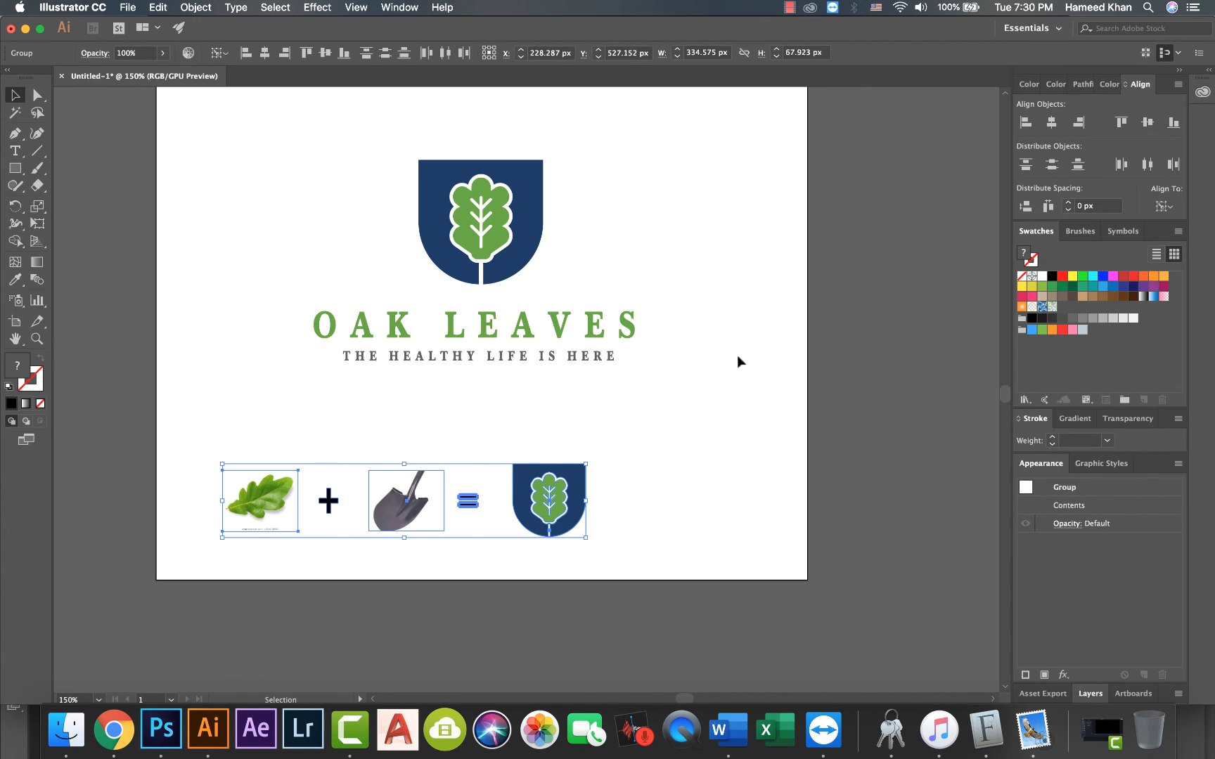
key(super+g)
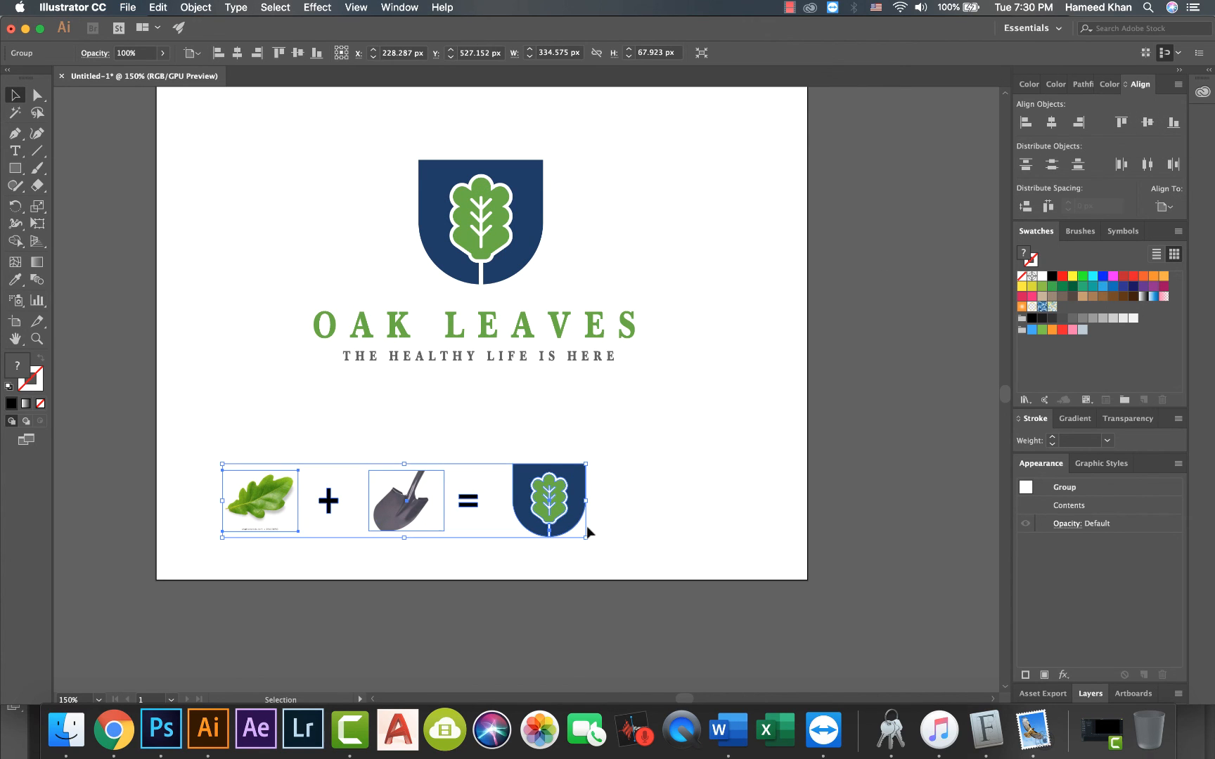
Step: Scale the grouped row down to about 241 × 49 px and centre it horizontally on the artboard
drag(583, 502, 535, 501)
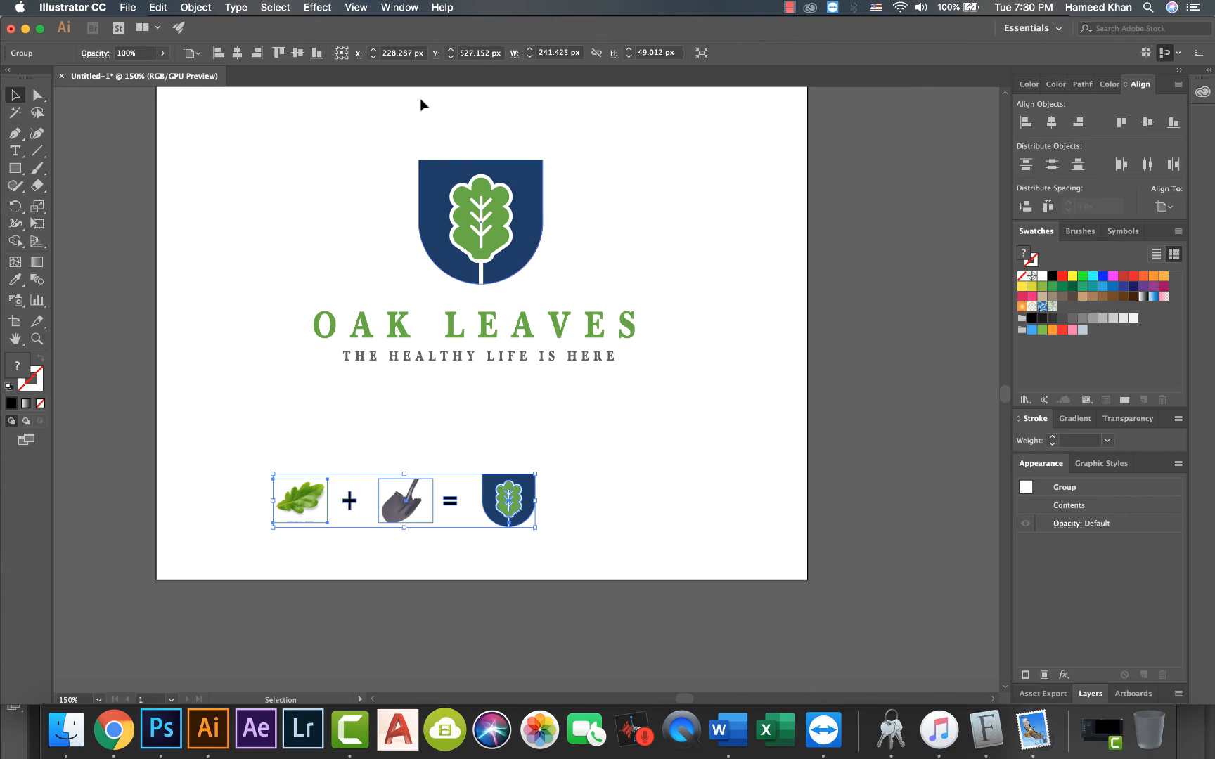
click(237, 52)
click(238, 355)
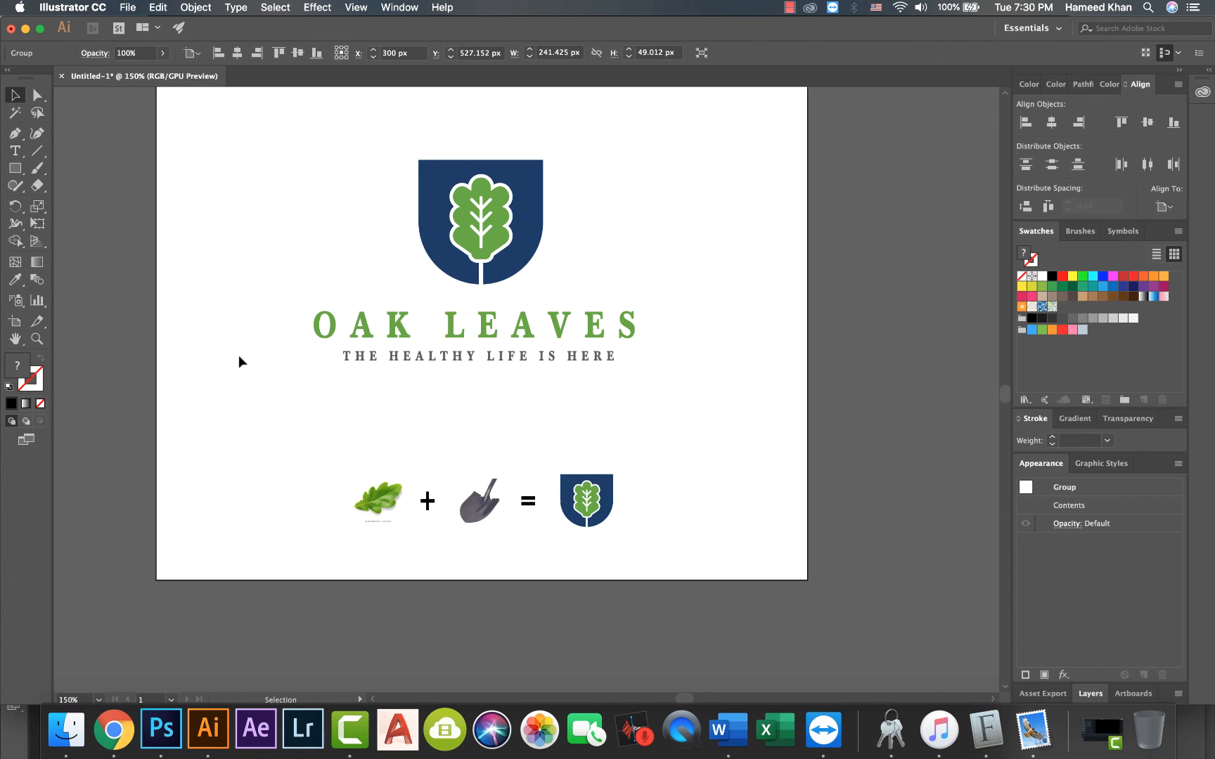
Step: Enlarge the grouped row slightly about its centre and nudge it up a little
key(super+minus)
key(super+minus)
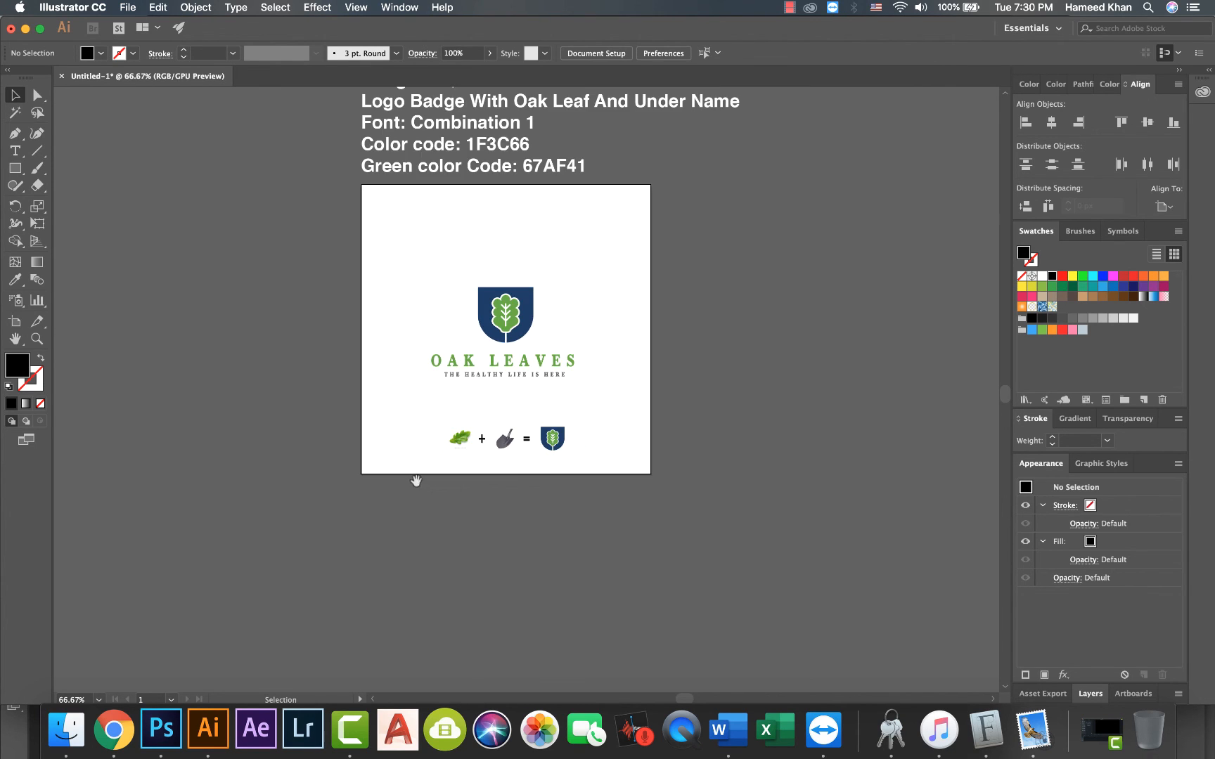
scroll(415, 481, up, 3)
click(473, 538)
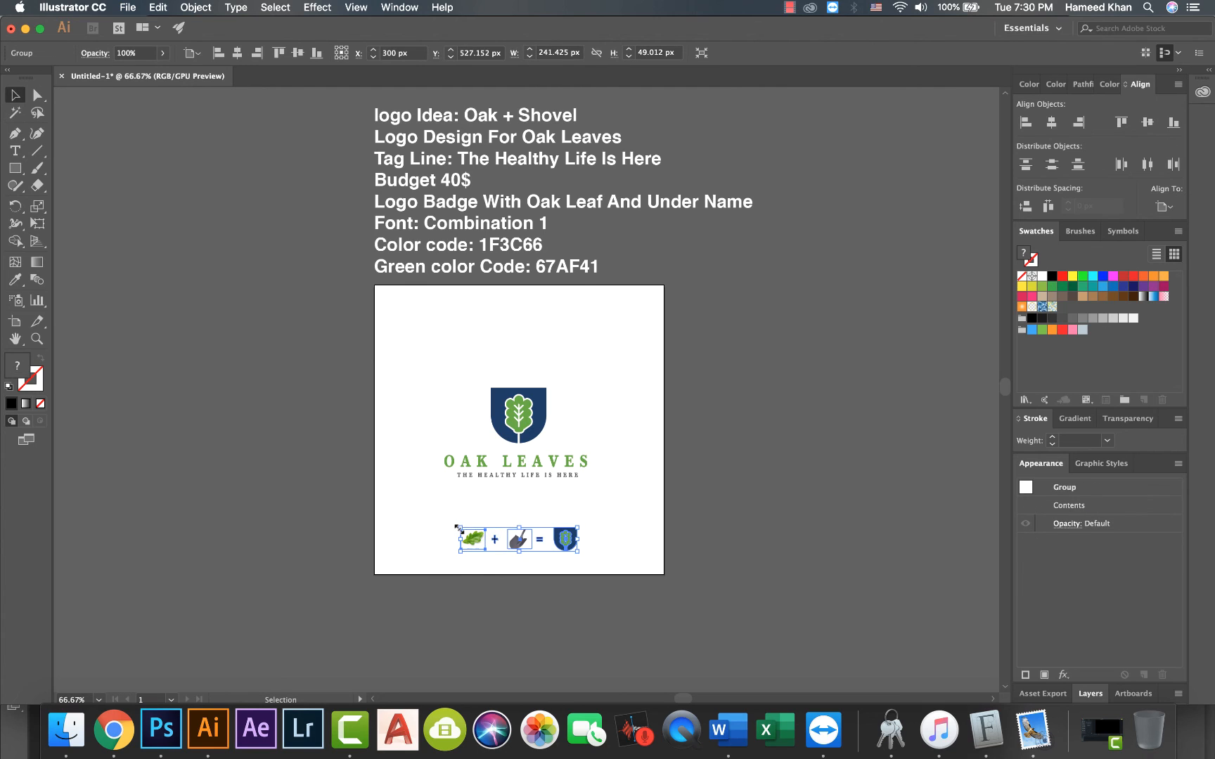
mouse_move(460, 529)
mouse_down()
mouse_move(444, 524)
mouse_move(476, 542)
mouse_up()
click(608, 507)
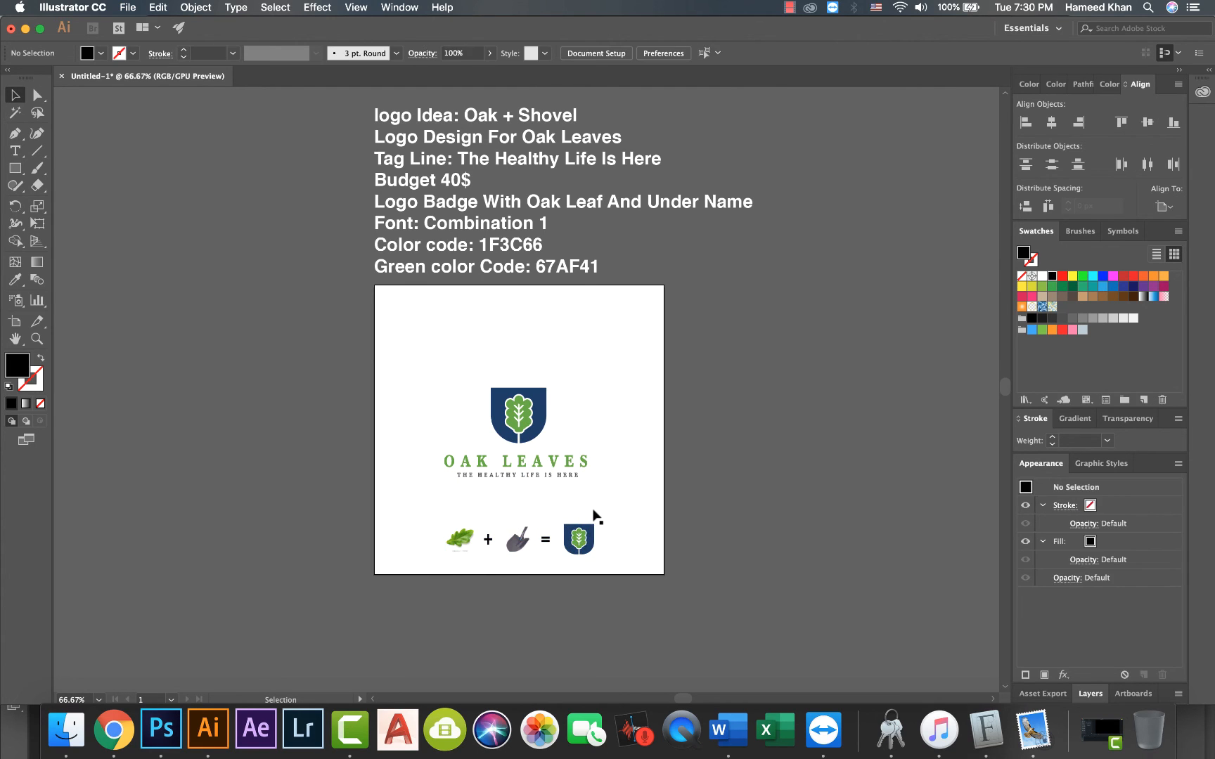
click(517, 538)
key(Up)
key(Up)
key(Up)
key(Up)
key(Up)
Step: Centre the badge, name and tagline together horizontally and vertically on the artboard
click(506, 466)
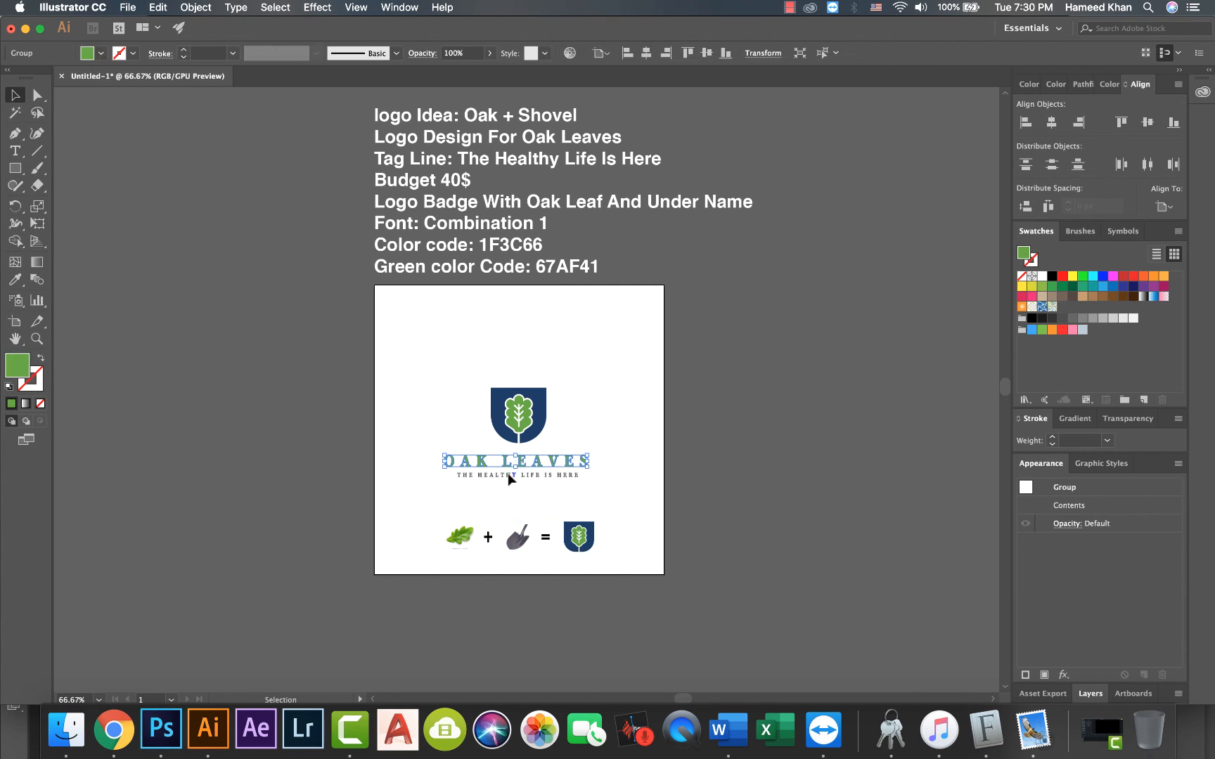
shift+click(487, 420)
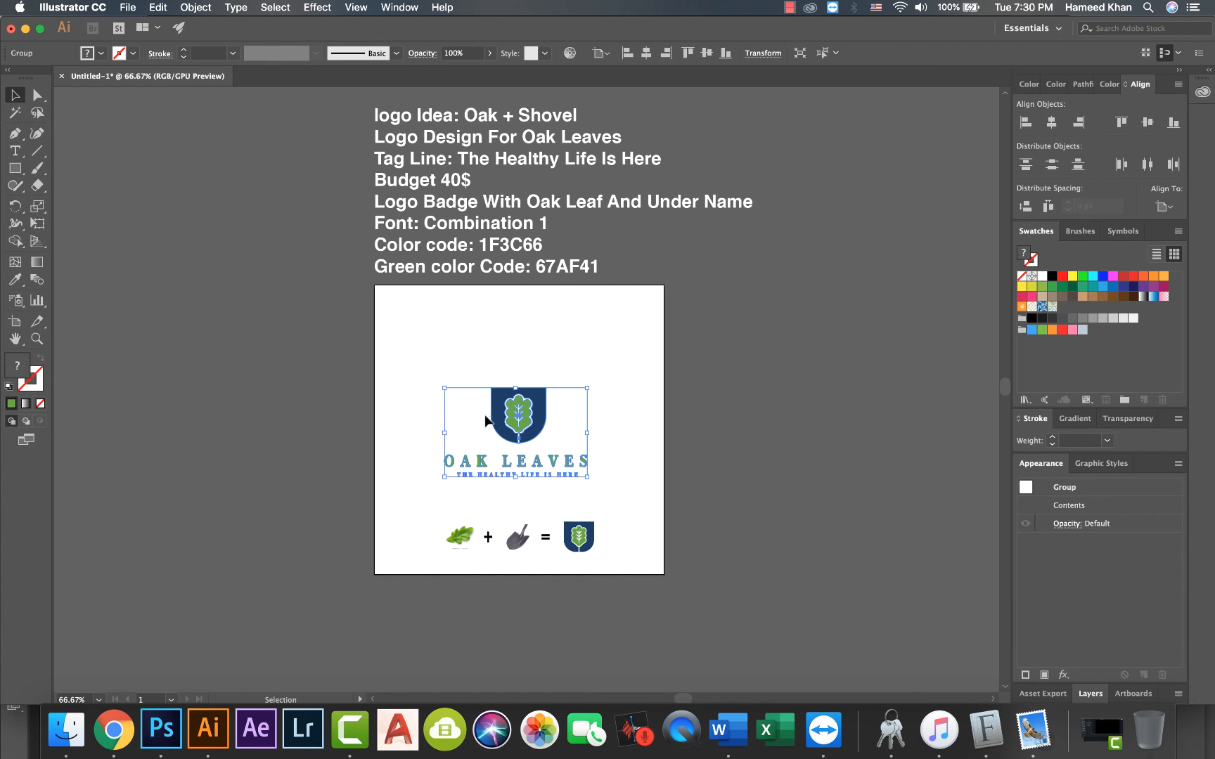
click(646, 53)
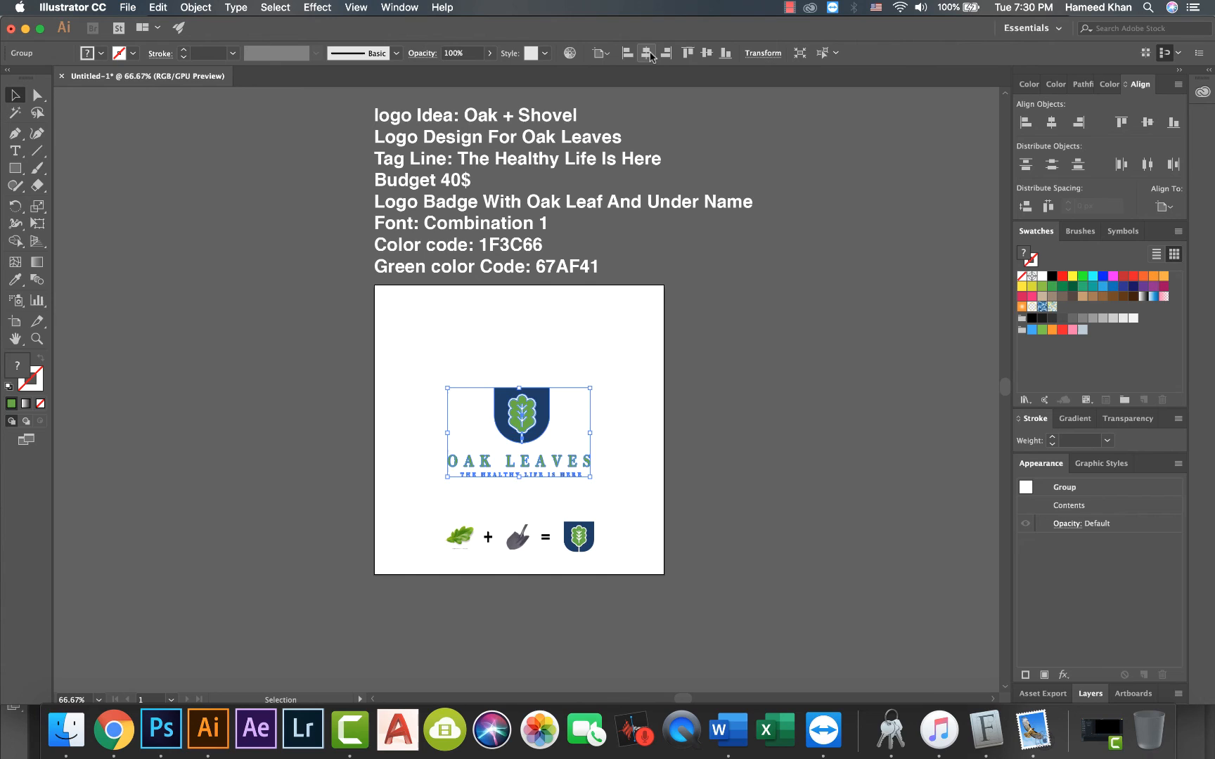
click(719, 54)
click(706, 52)
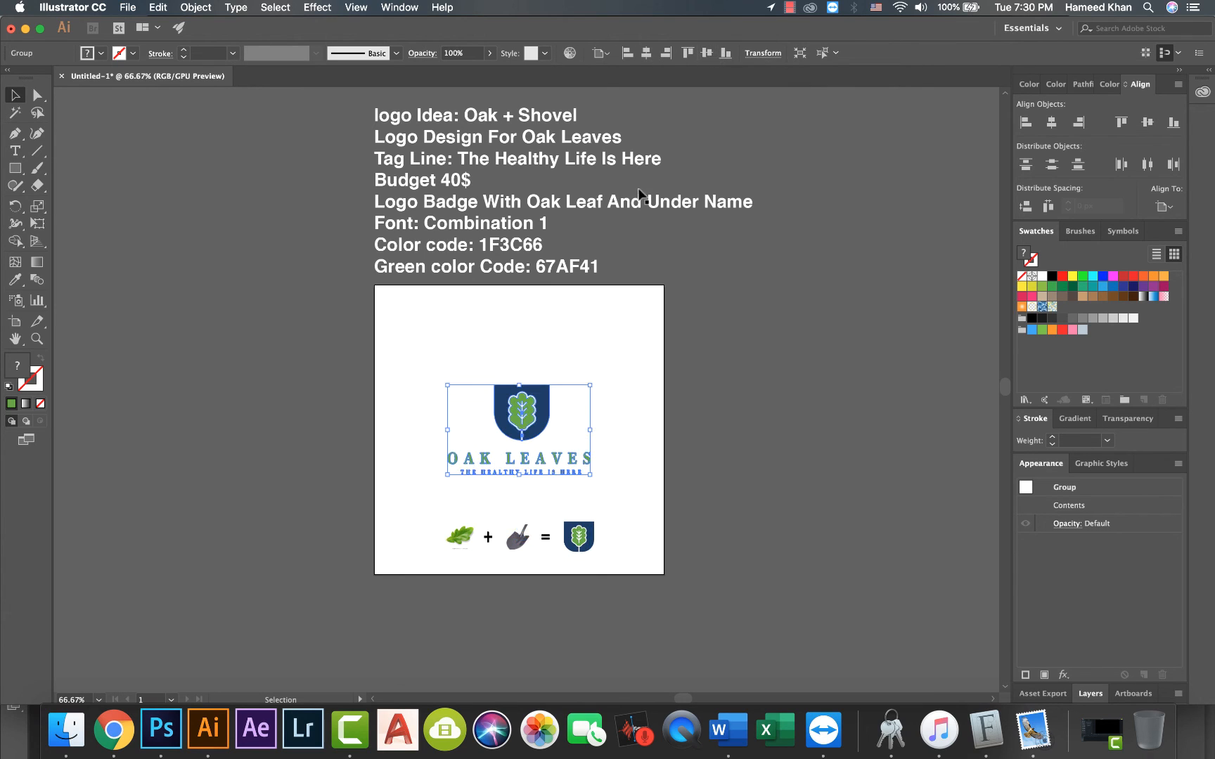
click(604, 348)
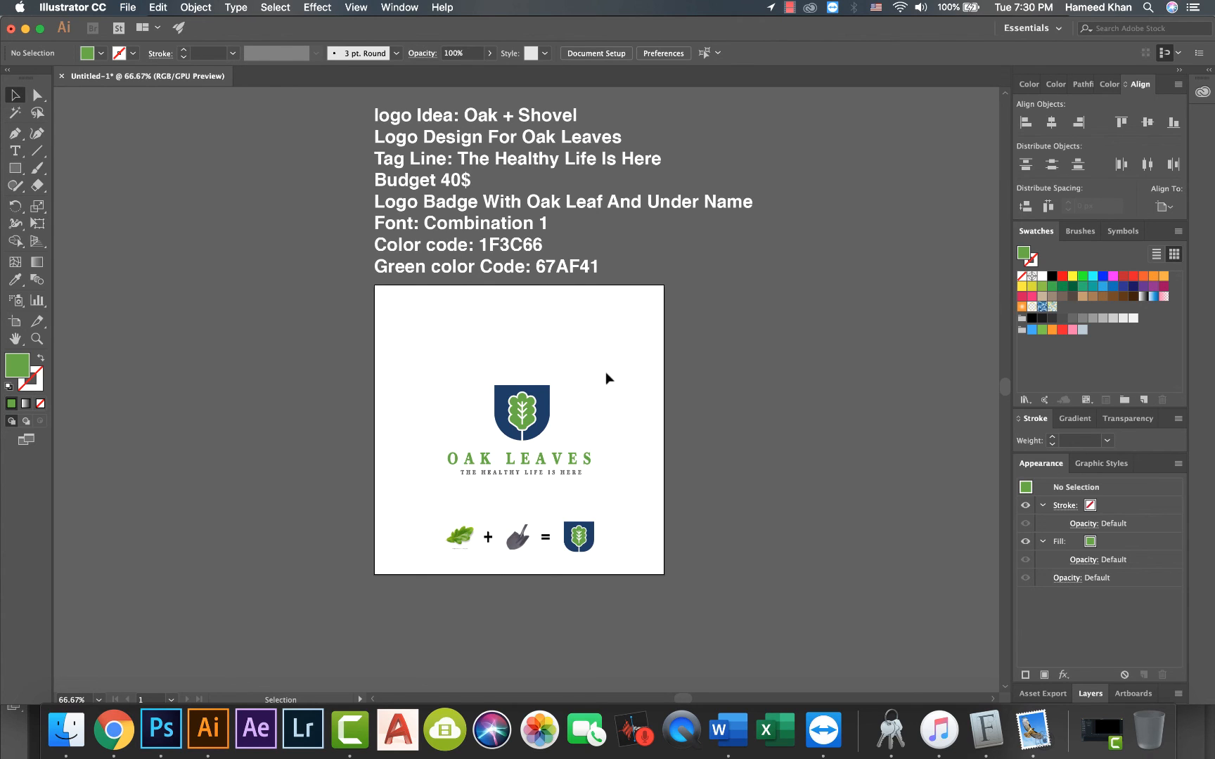
Step: Delete the logo brief text above the artboard and fit the artboard closely in view
drag(566, 370, 571, 386)
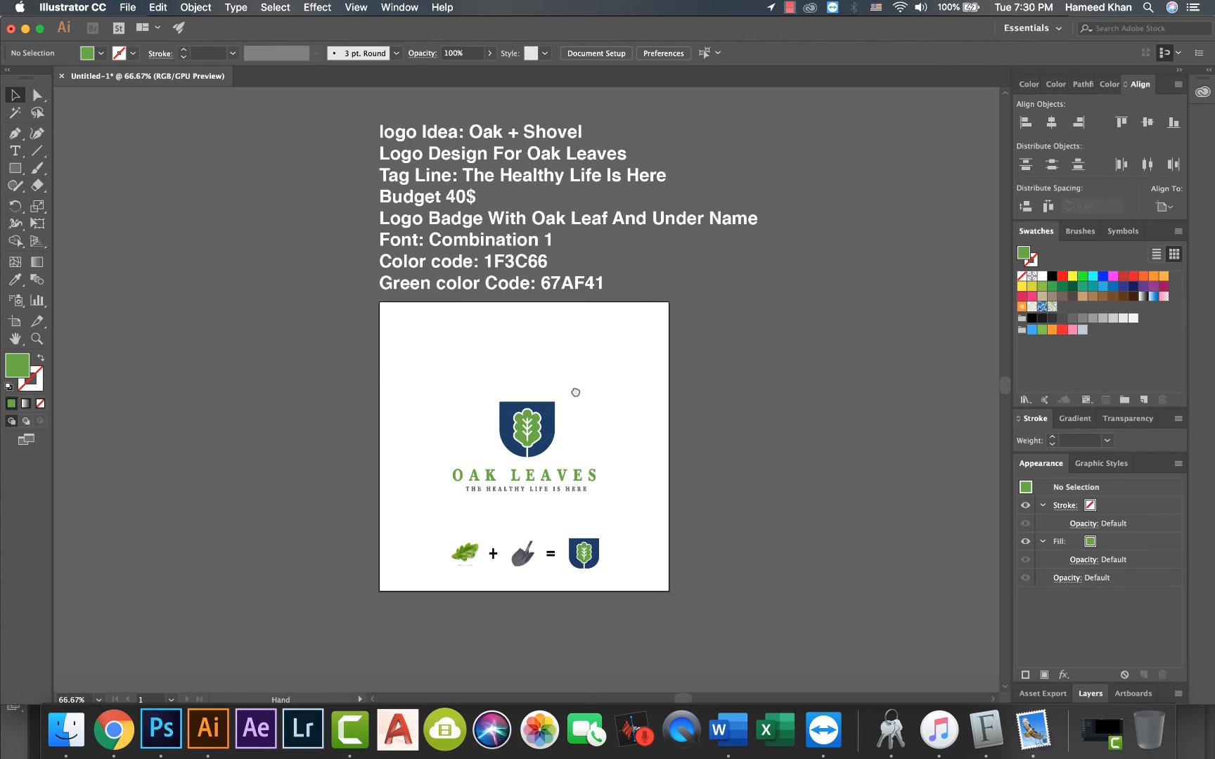
click(502, 247)
key(Delete)
scroll(433, 355, down, 2)
key(z)
drag(434, 345, 384, 436)
click(363, 437)
key(v)
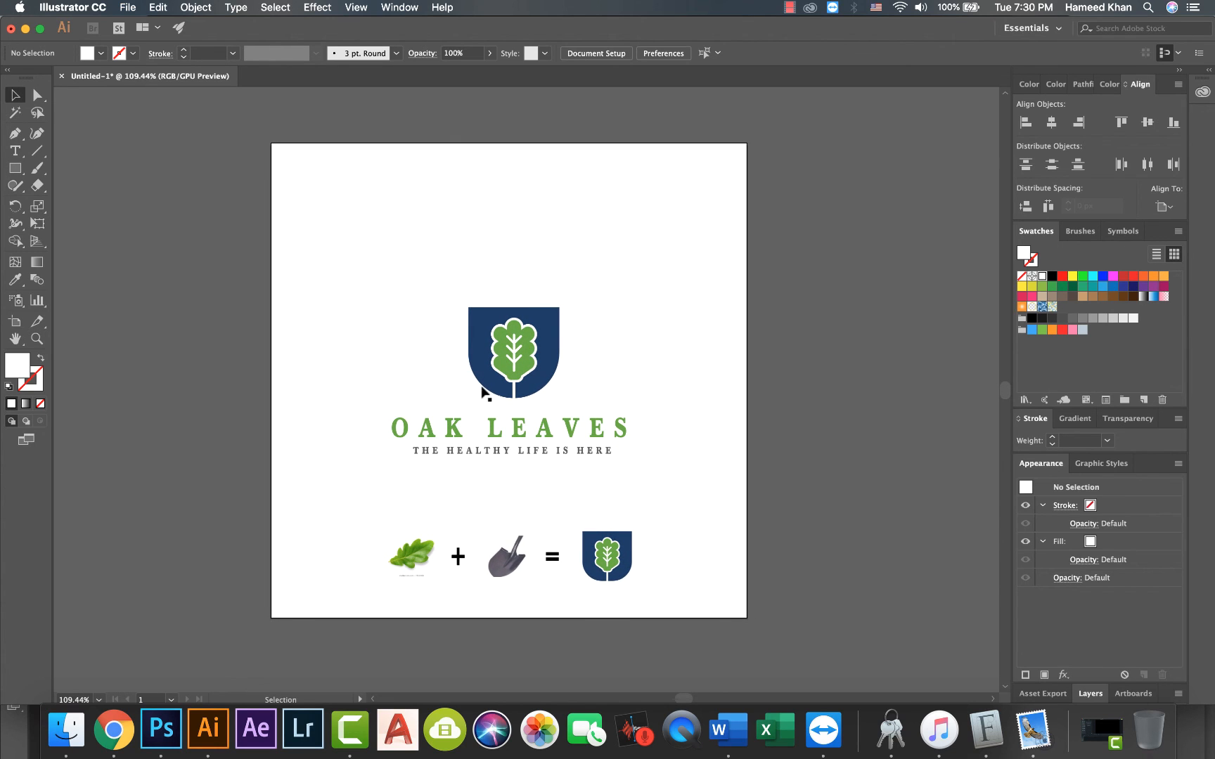
Step: Enlarge the main Oak Leaves logo group slightly about its centre
click(515, 383)
drag(509, 308, 508, 286)
click(700, 355)
scroll(700, 380, up, 1)
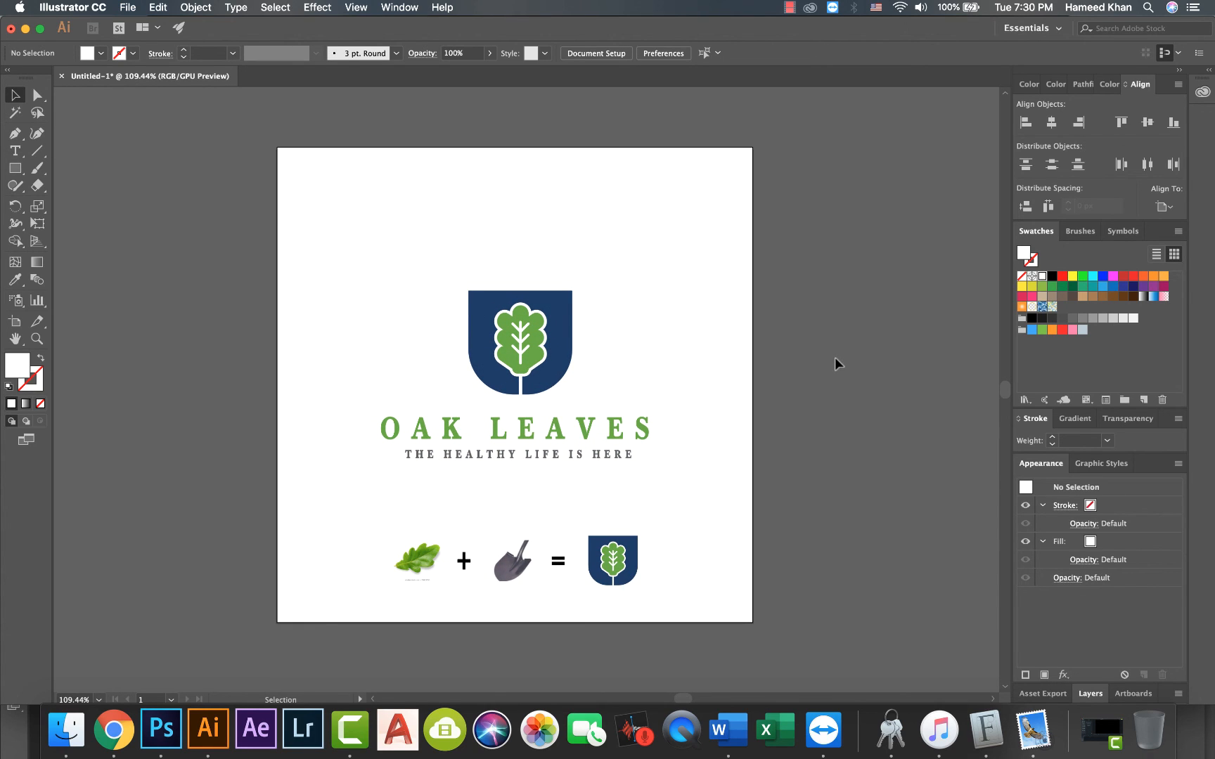
click(497, 330)
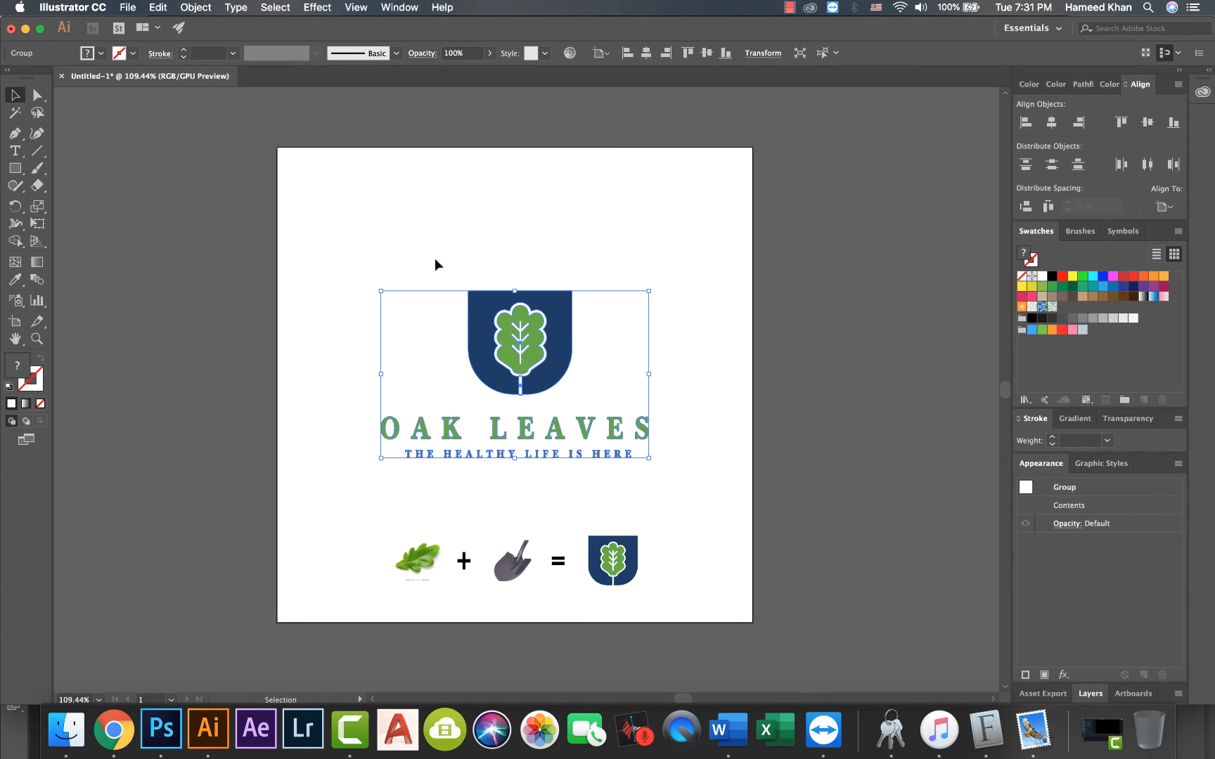
click(384, 259)
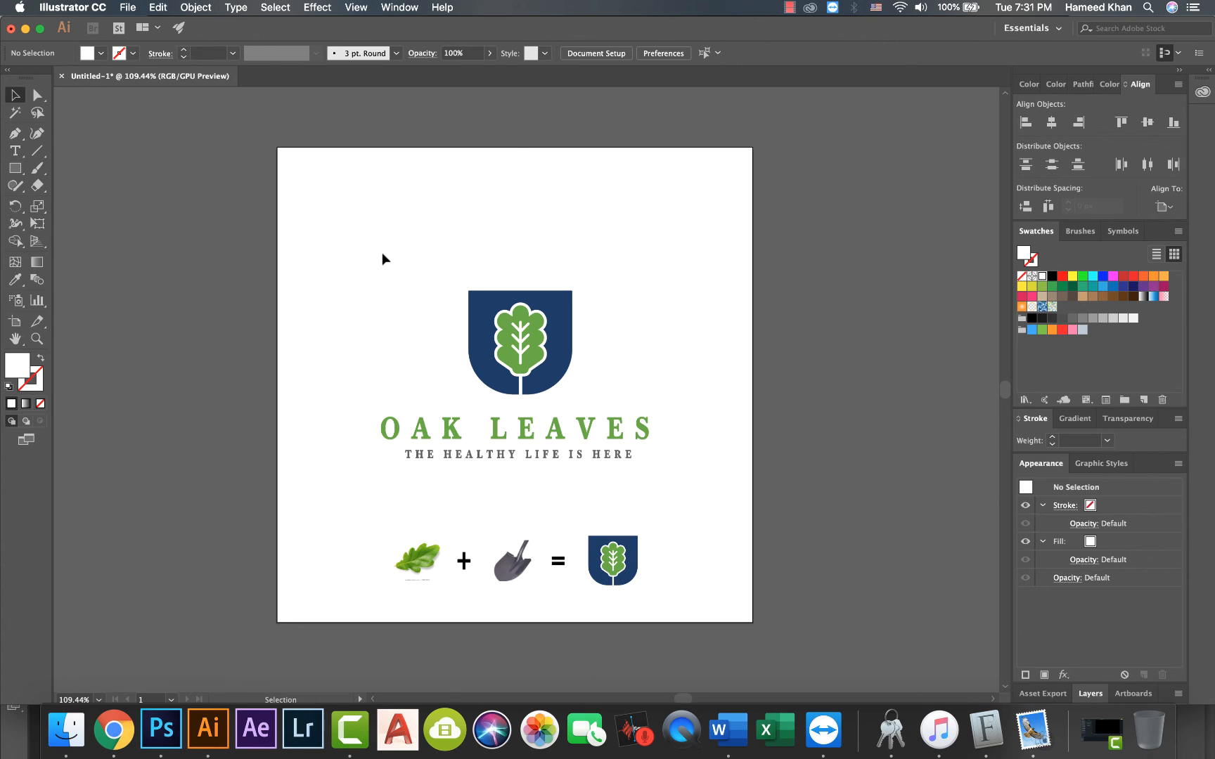
click(790, 7)
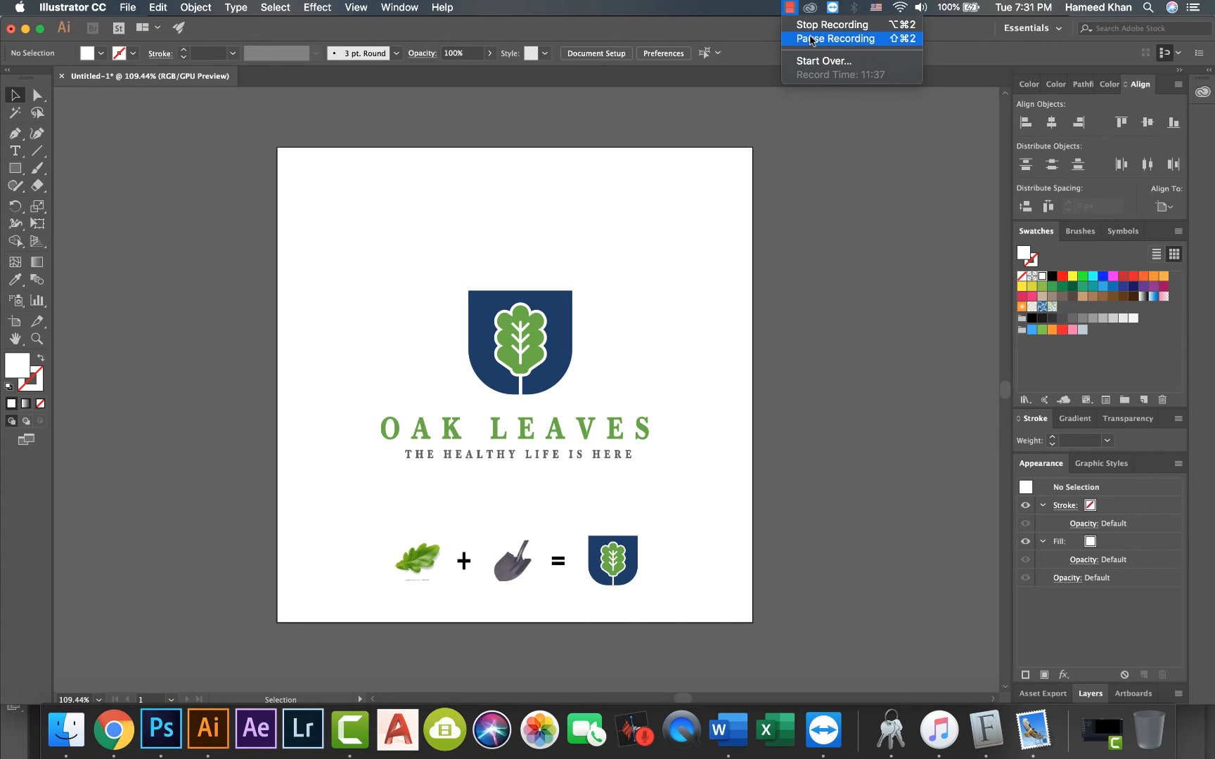